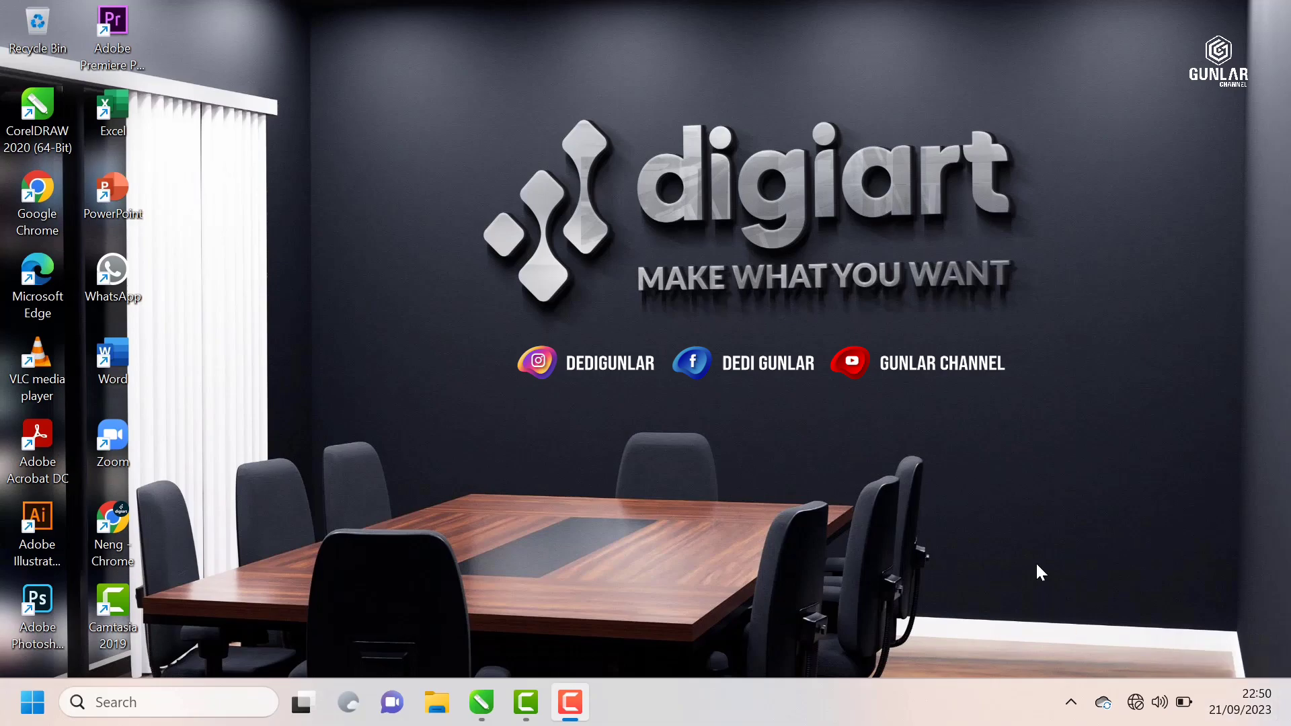
Step: Switch to CorelDRAW and examine the labelled chart of shaping commands beside the page, from Combine and Weld to Boundary
left_click(487, 703)
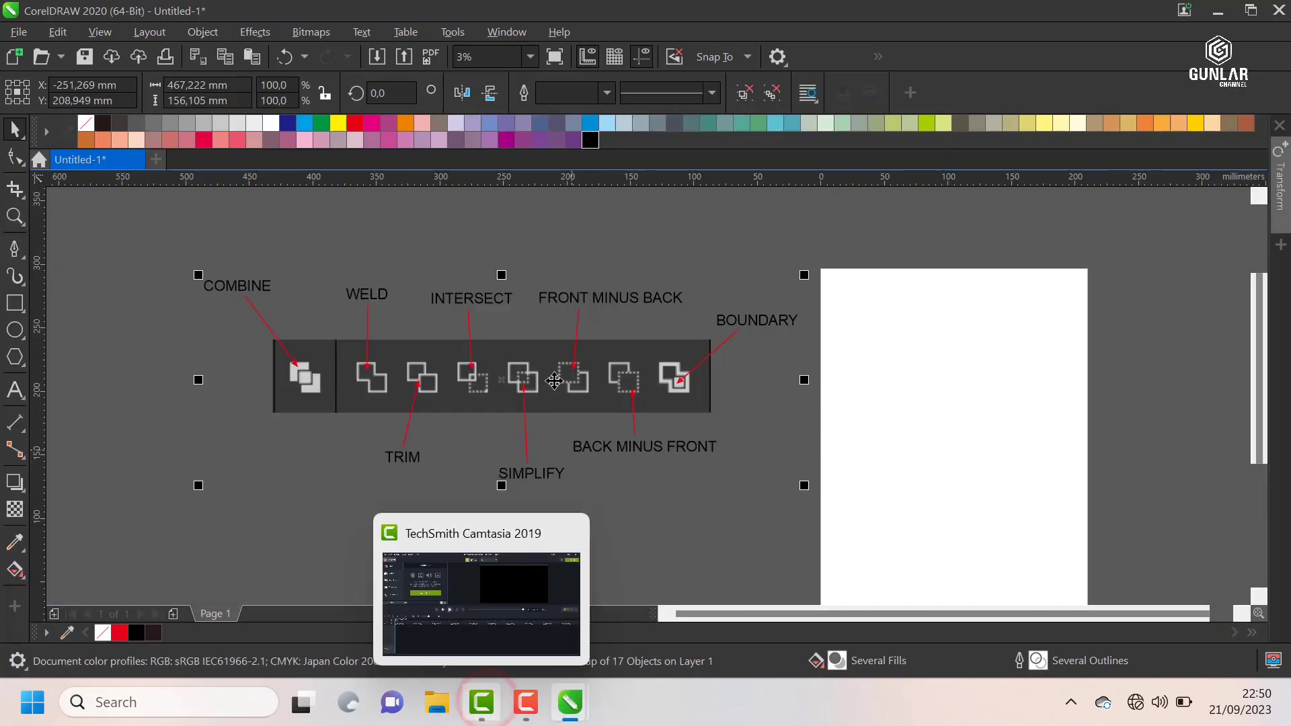
left_click(543, 259)
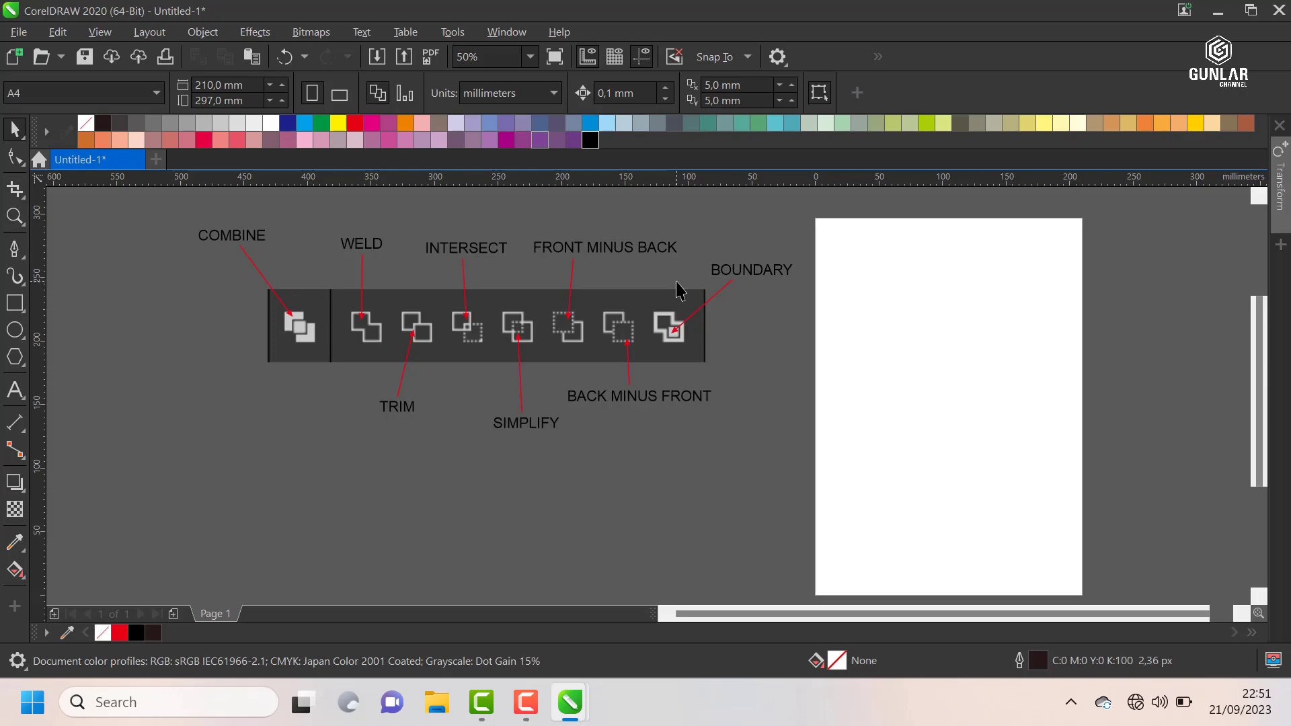
scroll(608, 265, "down", 2)
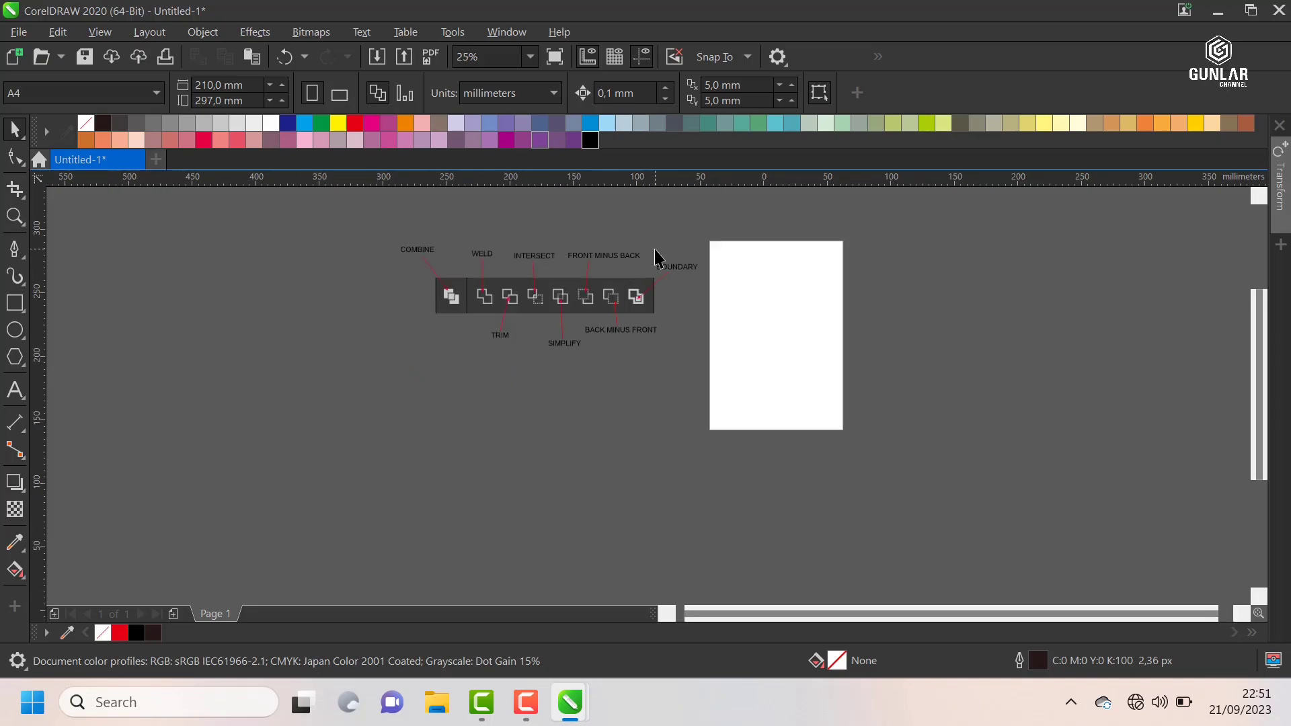
scroll(658, 257, "up", 2)
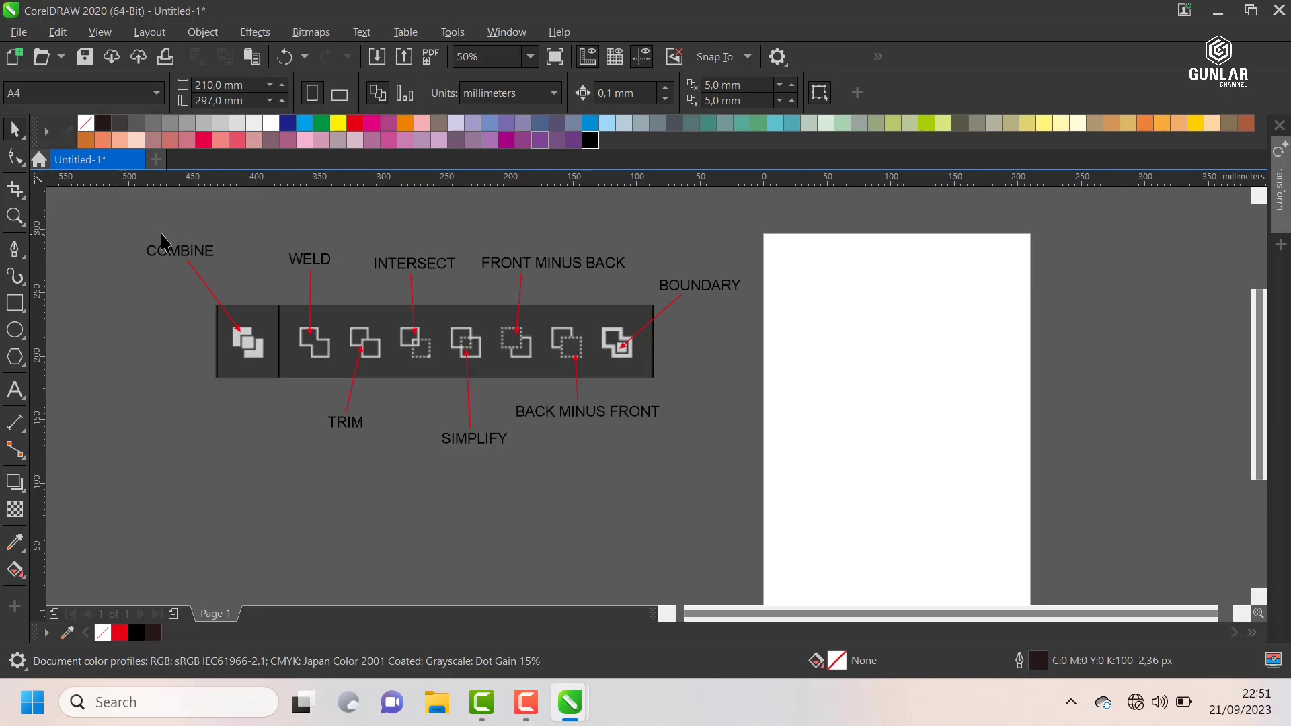
scroll(159, 242, "up", 2)
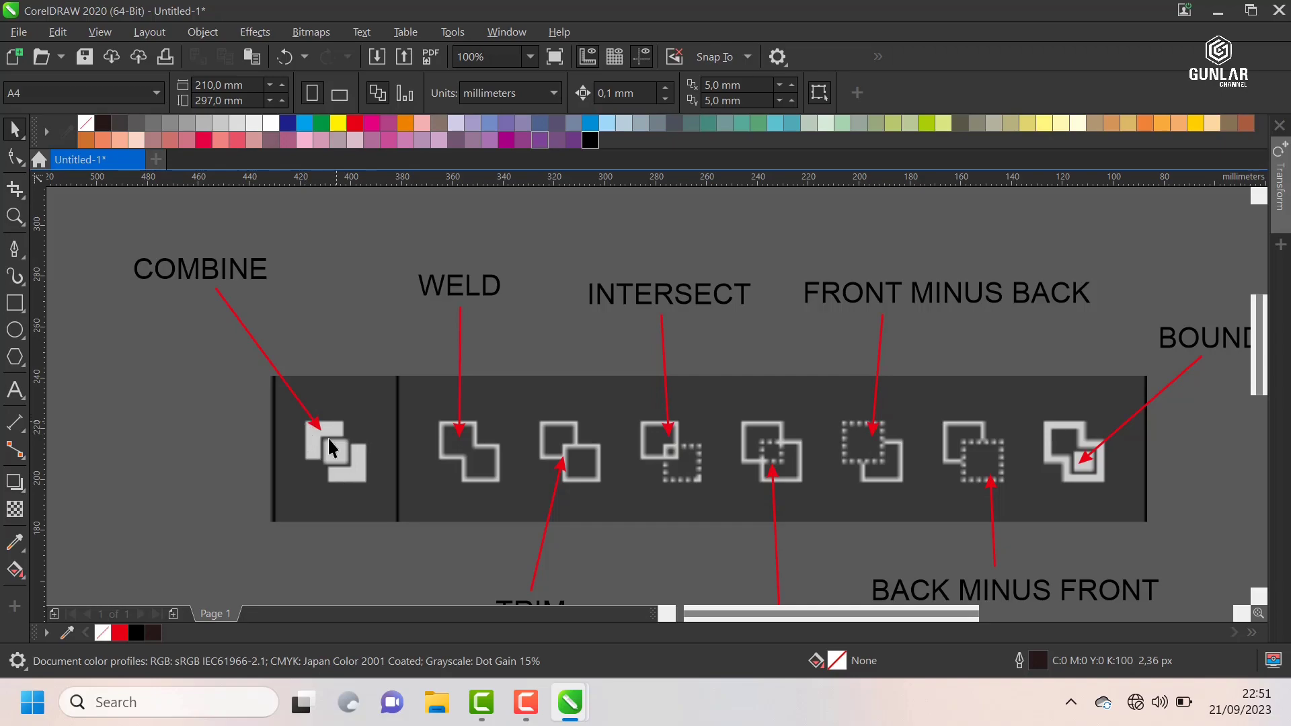
scroll(369, 242, "down", 1)
scroll(423, 266, "up", 1)
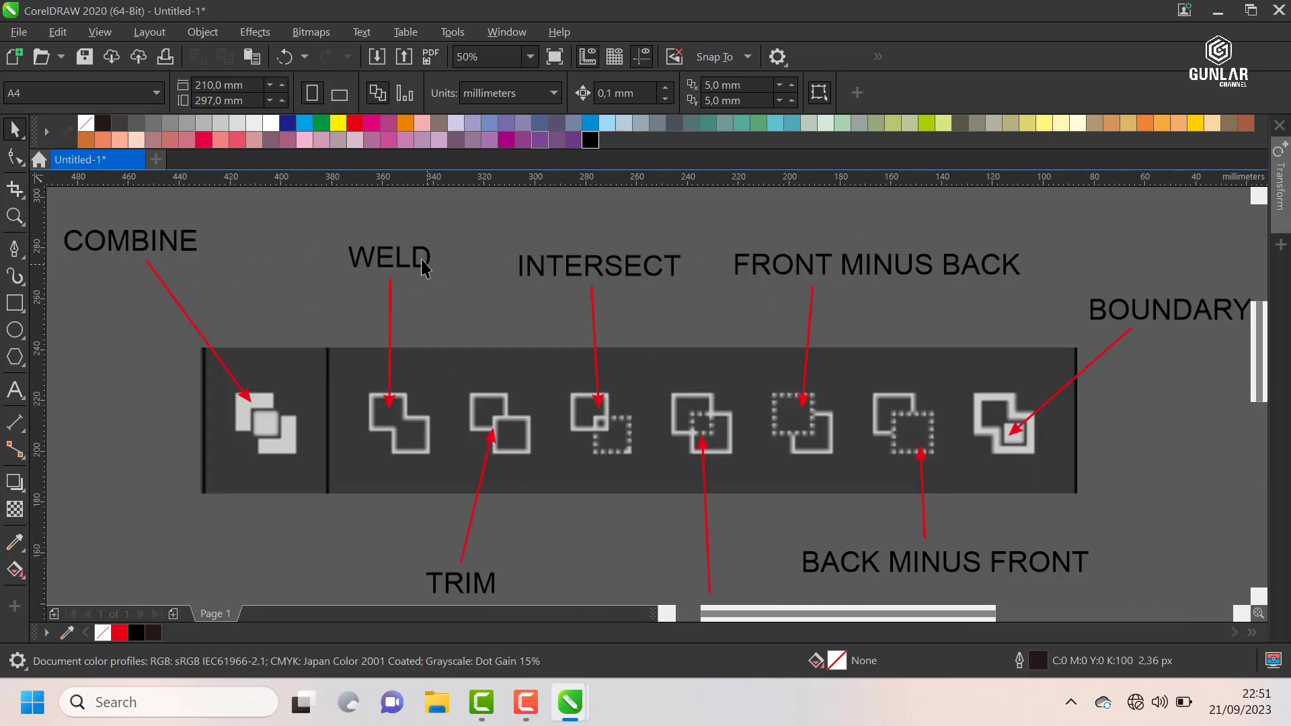
scroll(372, 307, "down", 1)
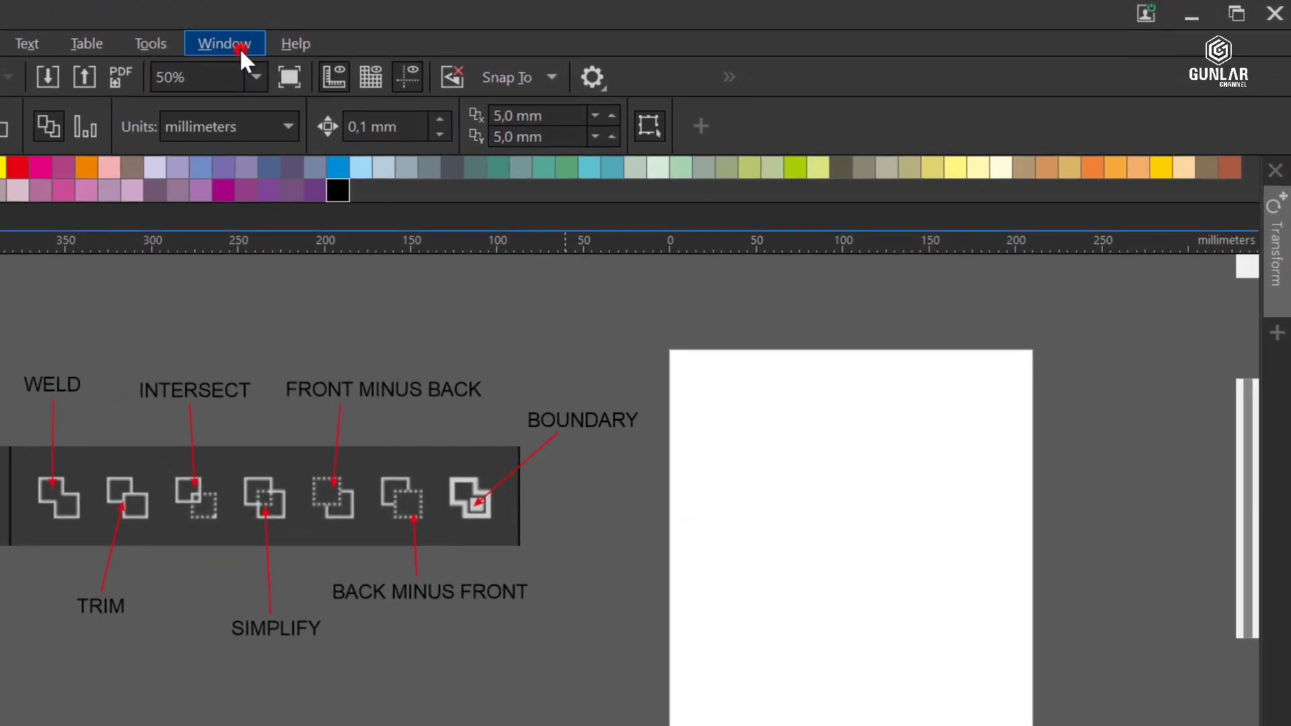
Step: Review the shaping operations offered in the Shape docker, choose Trim, and close the docker
left_click(518, 38)
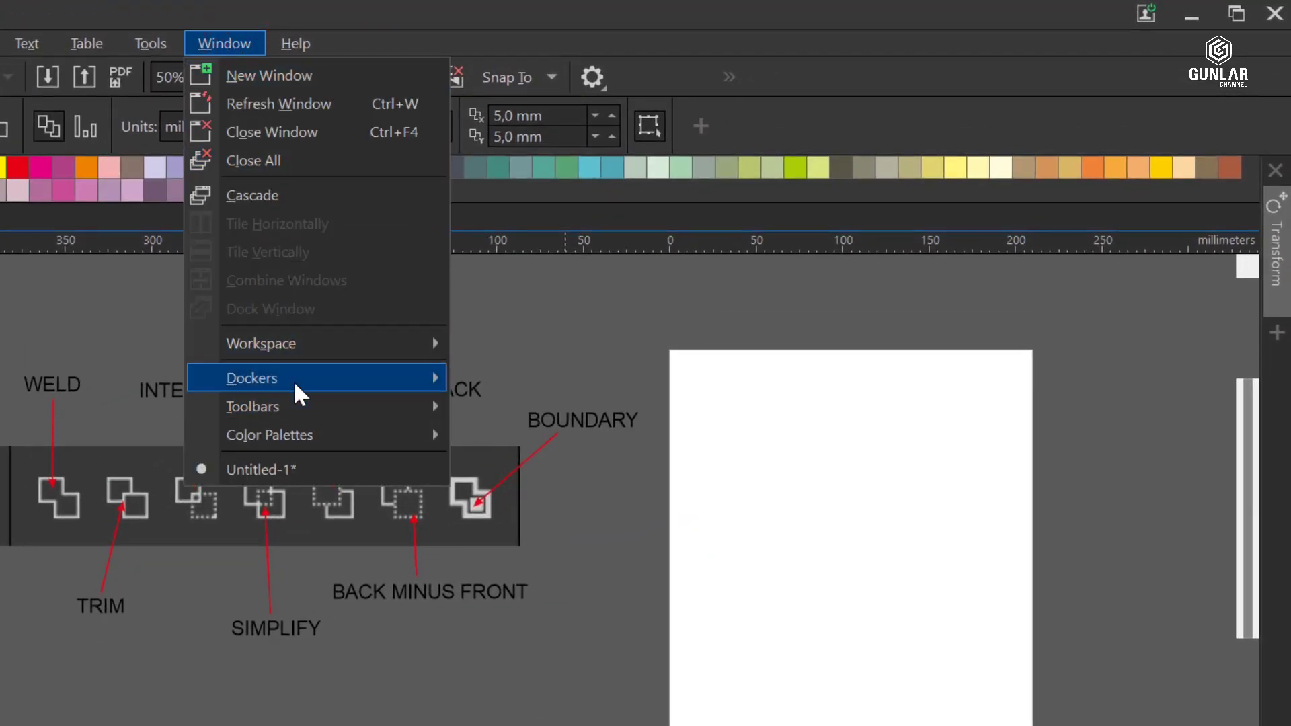
mouse_move(296, 381)
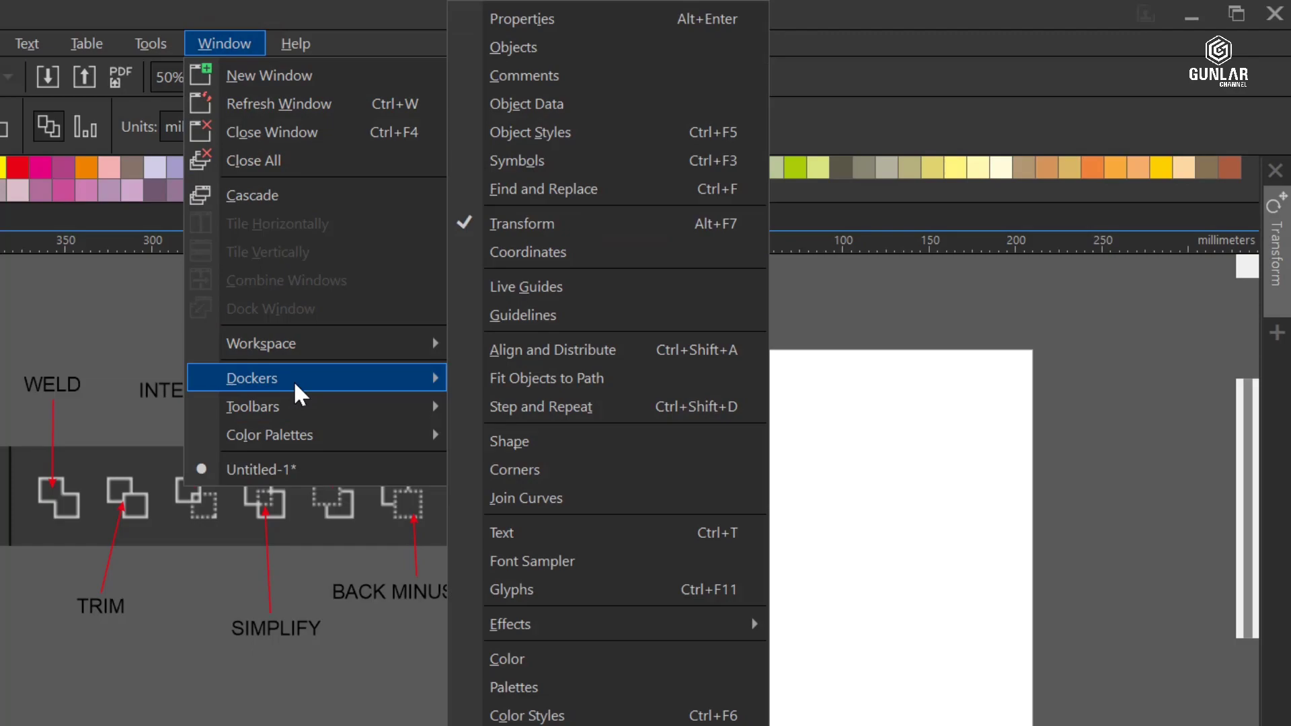
left_click(554, 442)
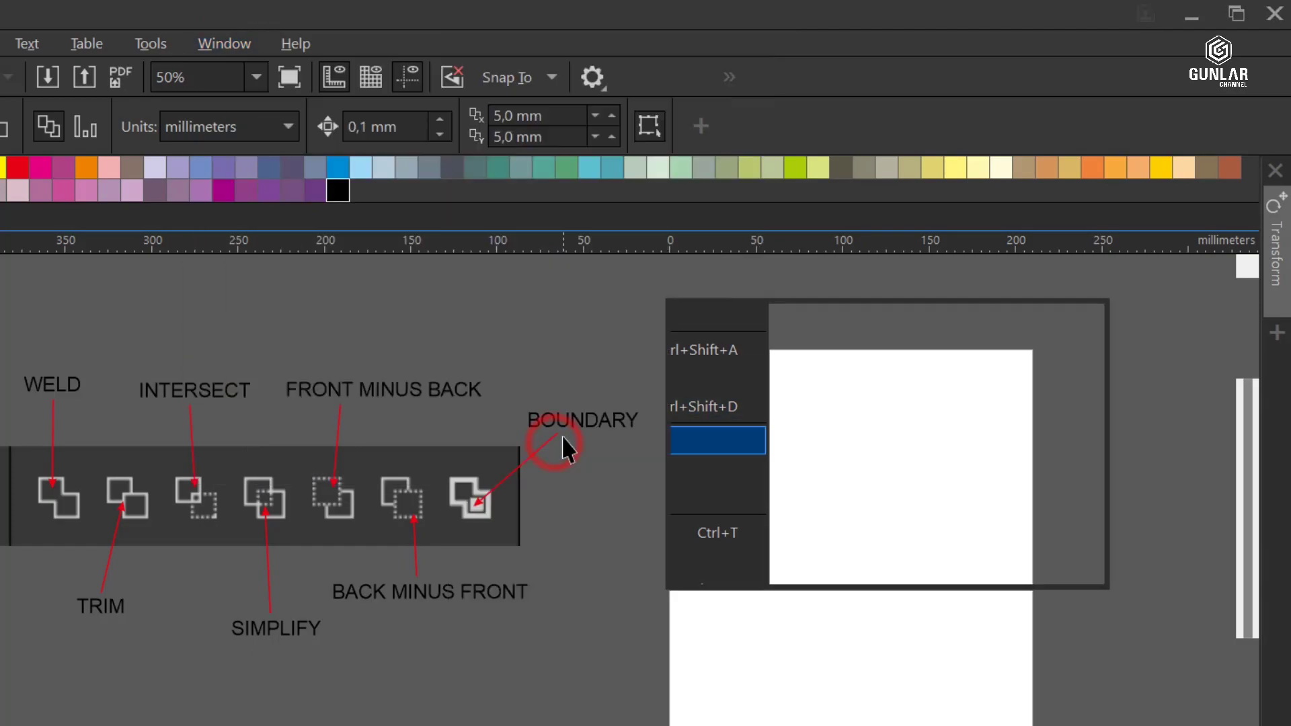
left_click_drag(889, 317, 1056, 307)
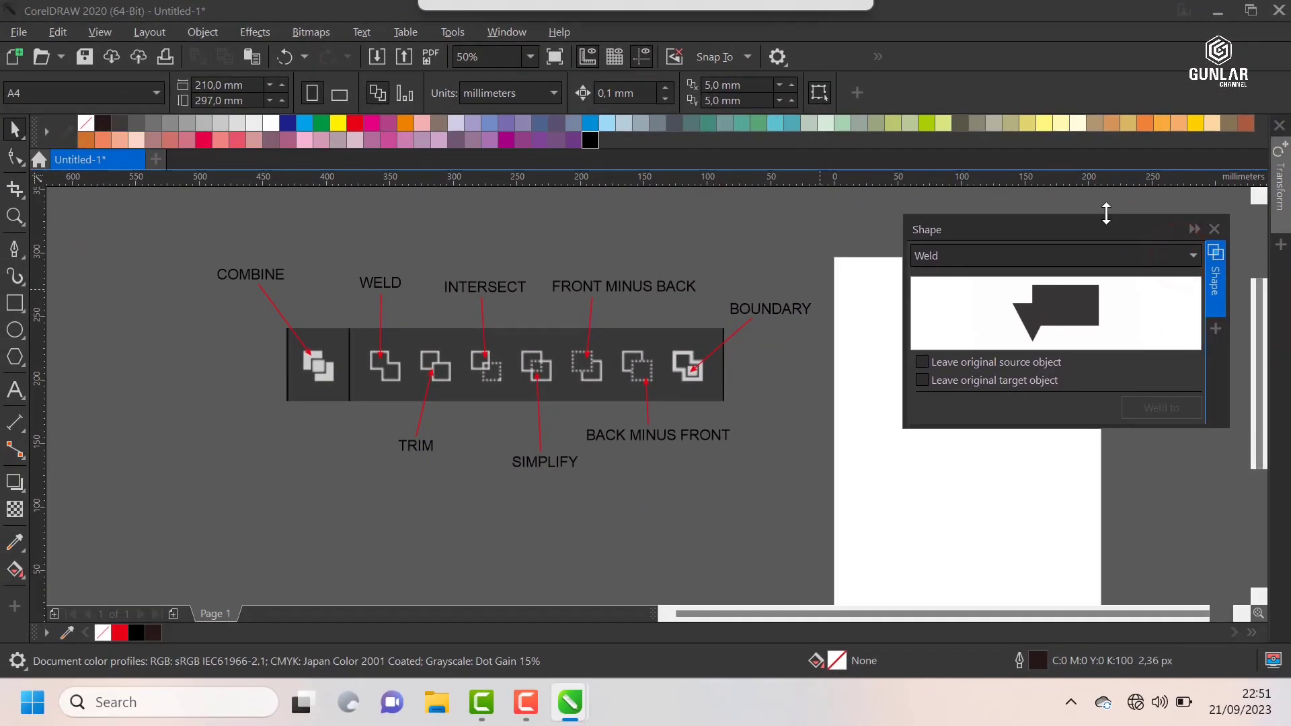
left_click(1109, 256)
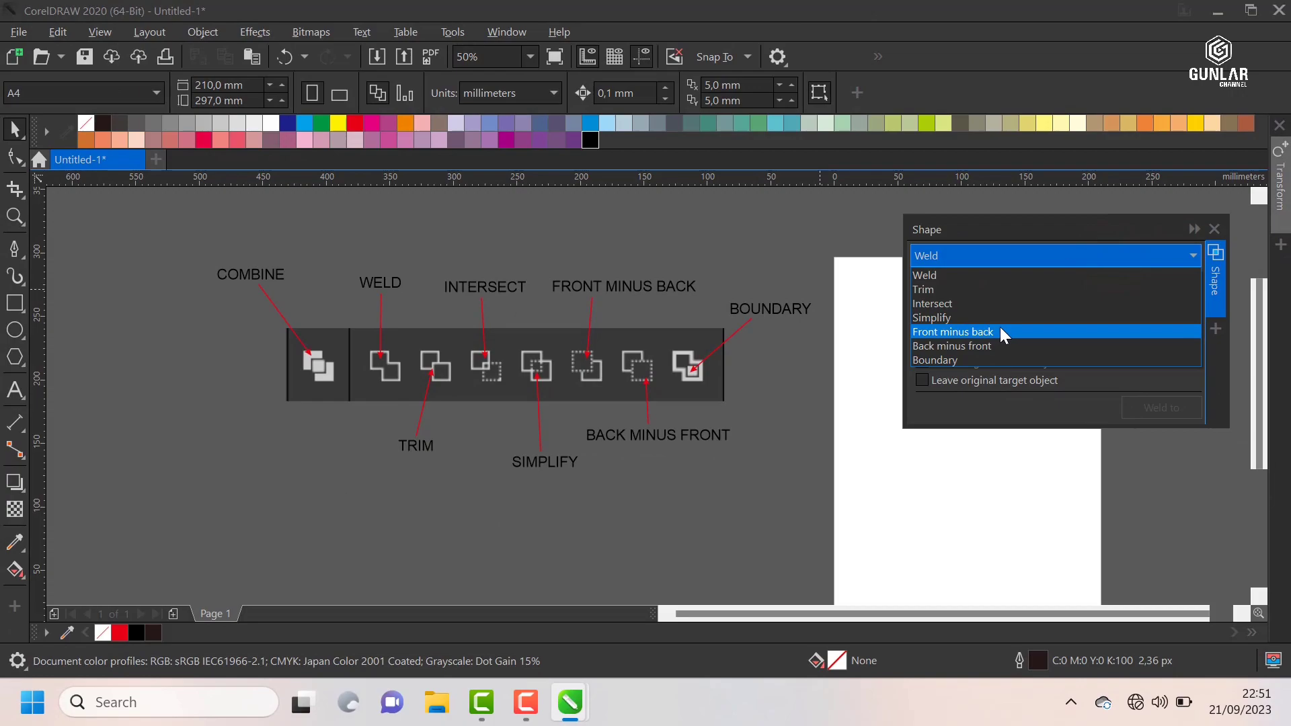
left_click(955, 290)
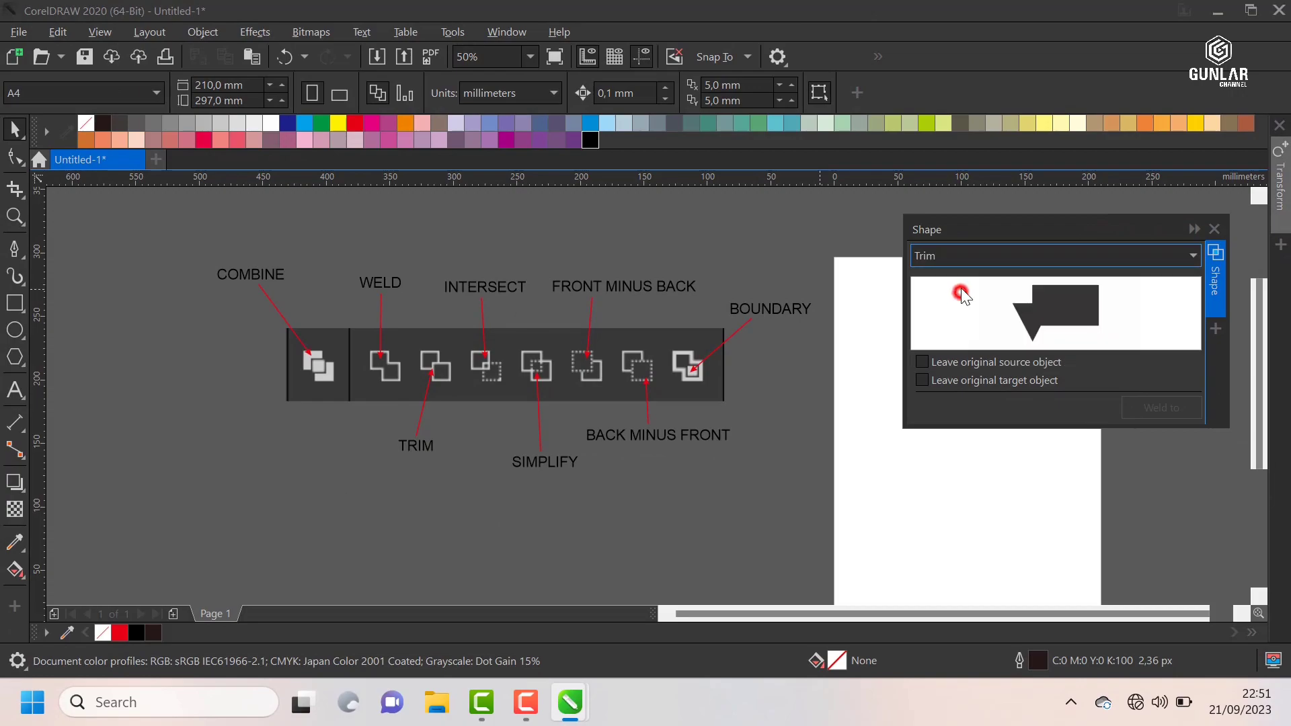
left_click(1214, 229)
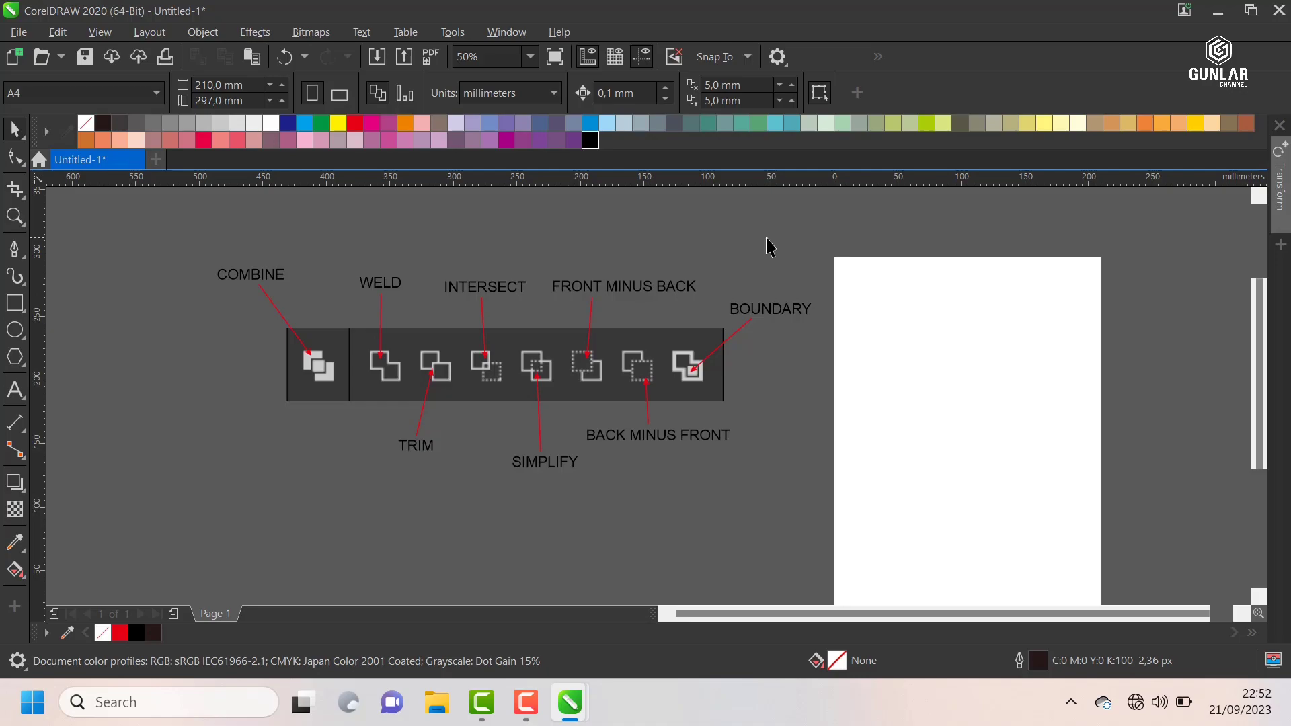
Step: Draw an unfilled circle about 33 mm in diameter near the page's upper-left corner
scroll(541, 242, "down", 2)
scroll(654, 251, "up", 1)
scroll(646, 265, "up", 1)
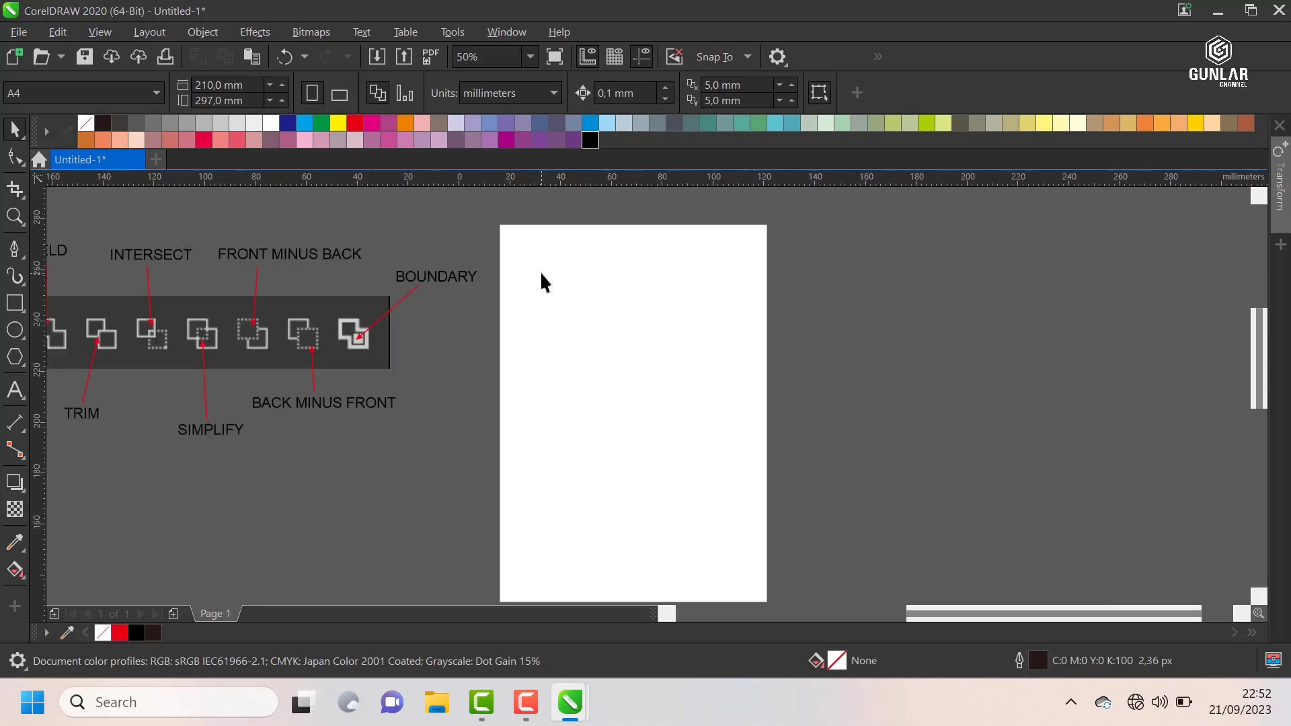
scroll(542, 280, "up", 1)
scroll(512, 316, "down", 1)
scroll(512, 280, "up", 1)
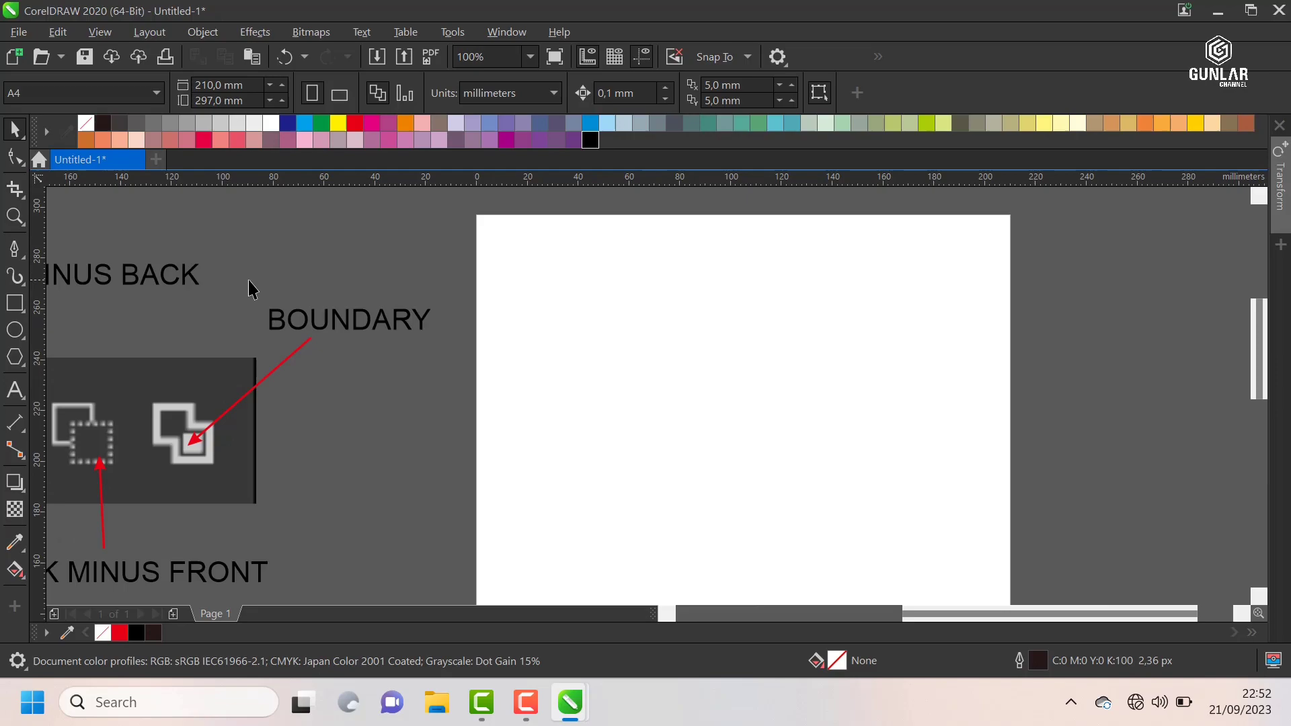
left_click(15, 330)
left_click_drag(543, 289, 585, 335)
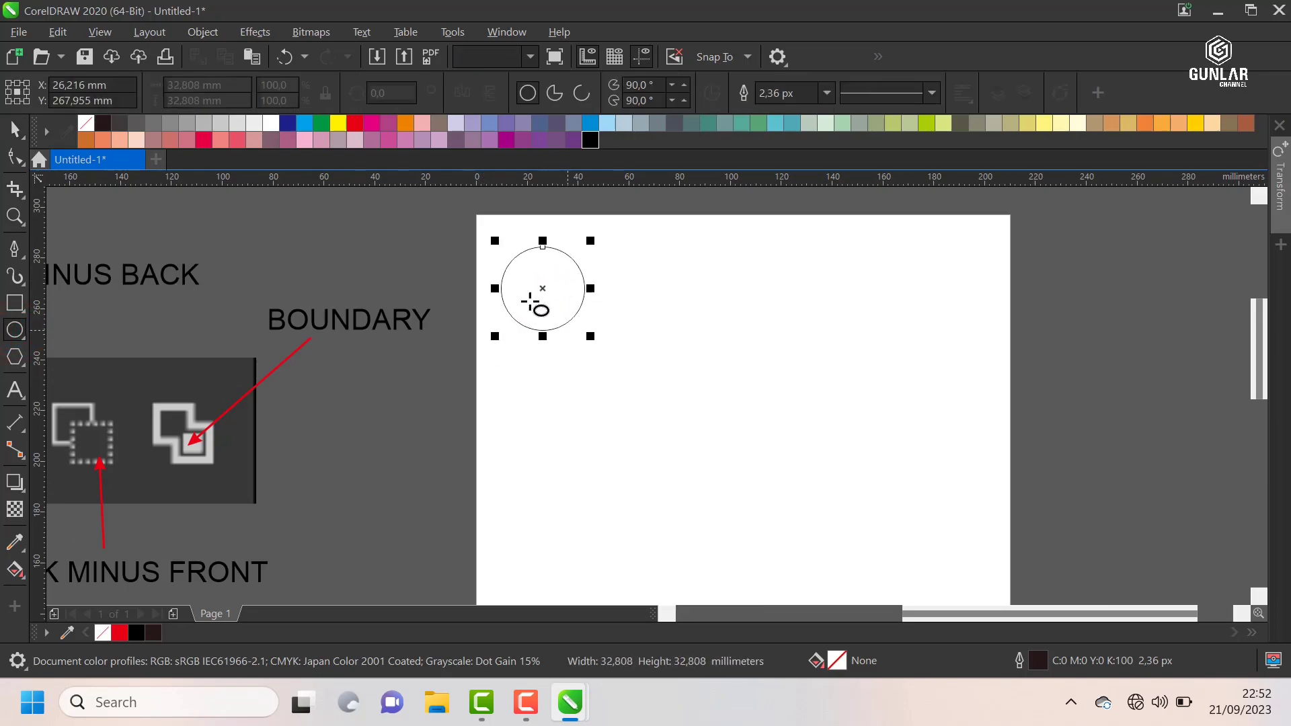
Step: Duplicate the circle so the copy overlaps it, about 20 mm to the right and 8 mm lower
left_click(17, 130)
scroll(576, 268, "up", 1)
left_click_drag(493, 261, 593, 300)
left_click(793, 286)
scroll(546, 296, "down", 1)
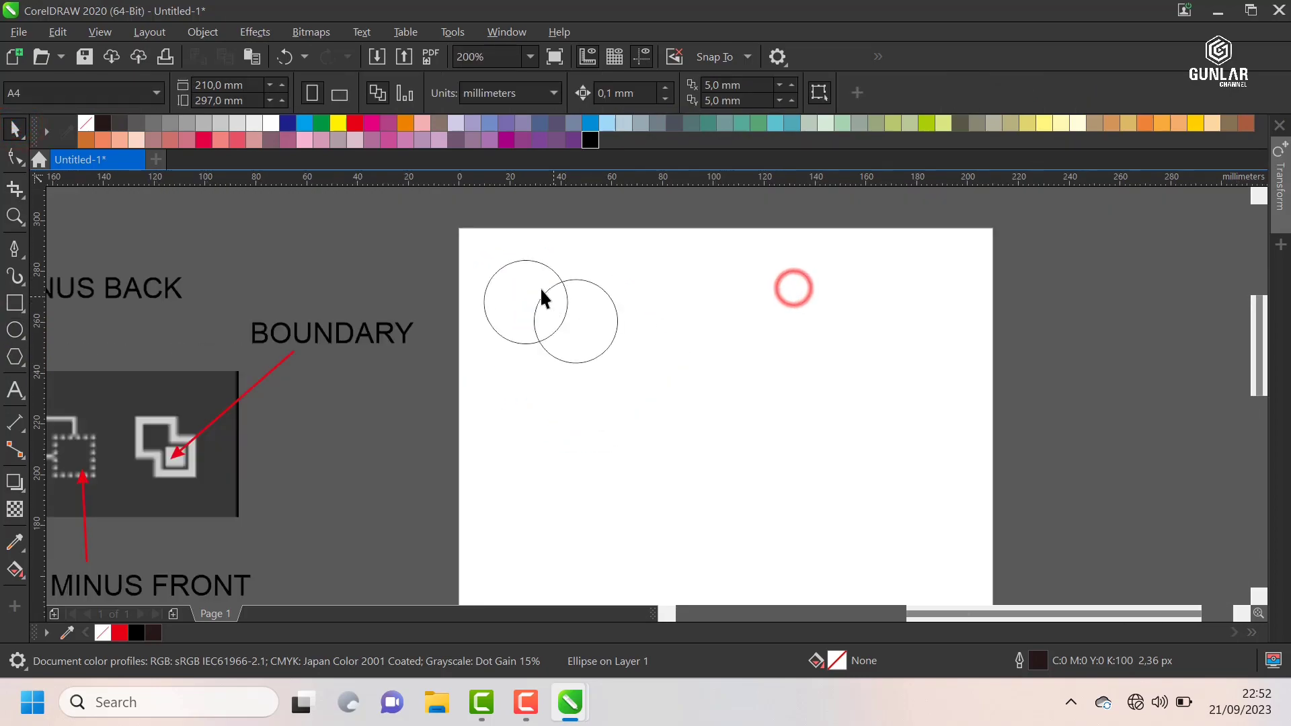
Step: Combine the two overlapping circles into a single object
scroll(461, 232, "up", 1)
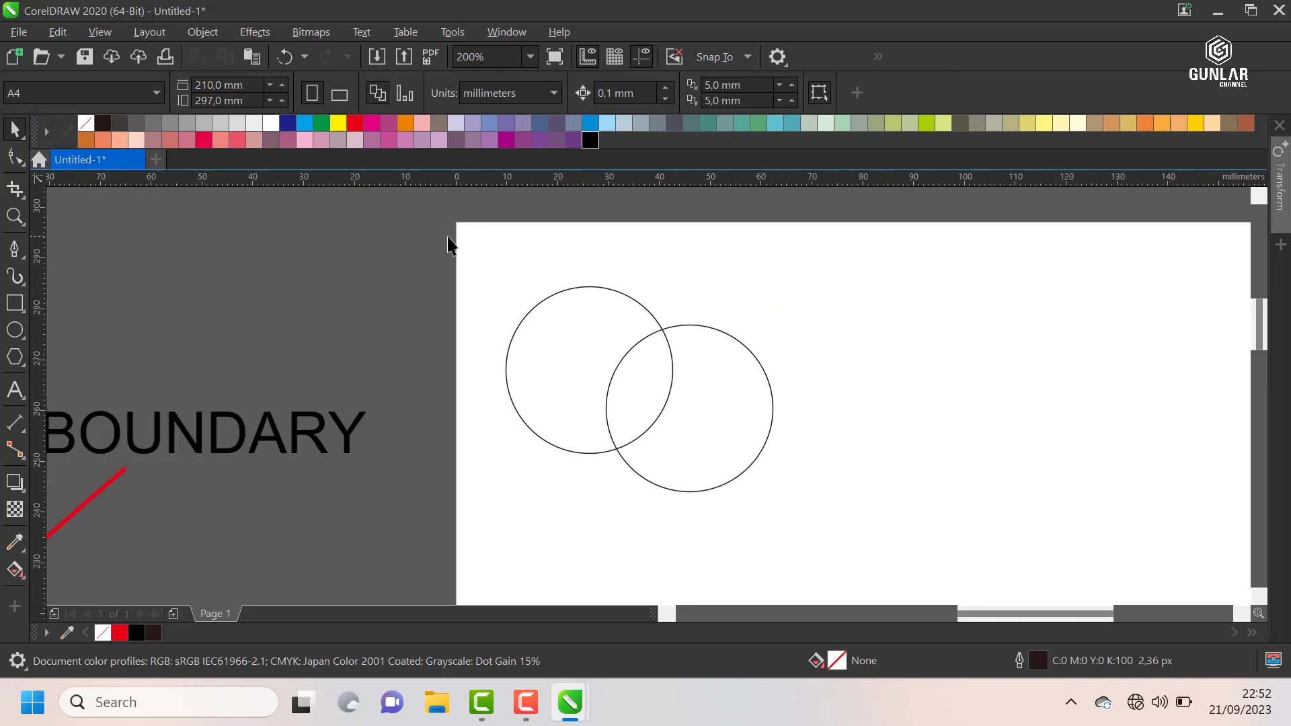
left_click_drag(452, 234, 877, 538)
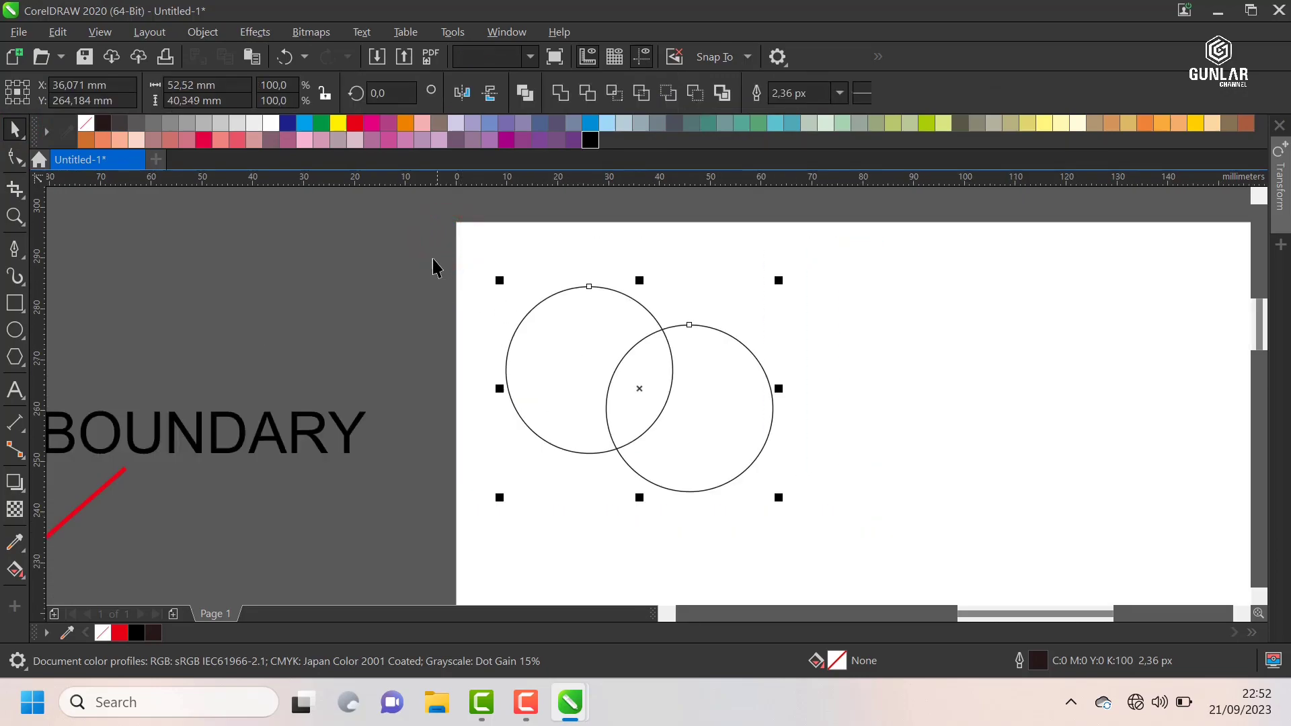
left_click_drag(420, 240, 898, 540)
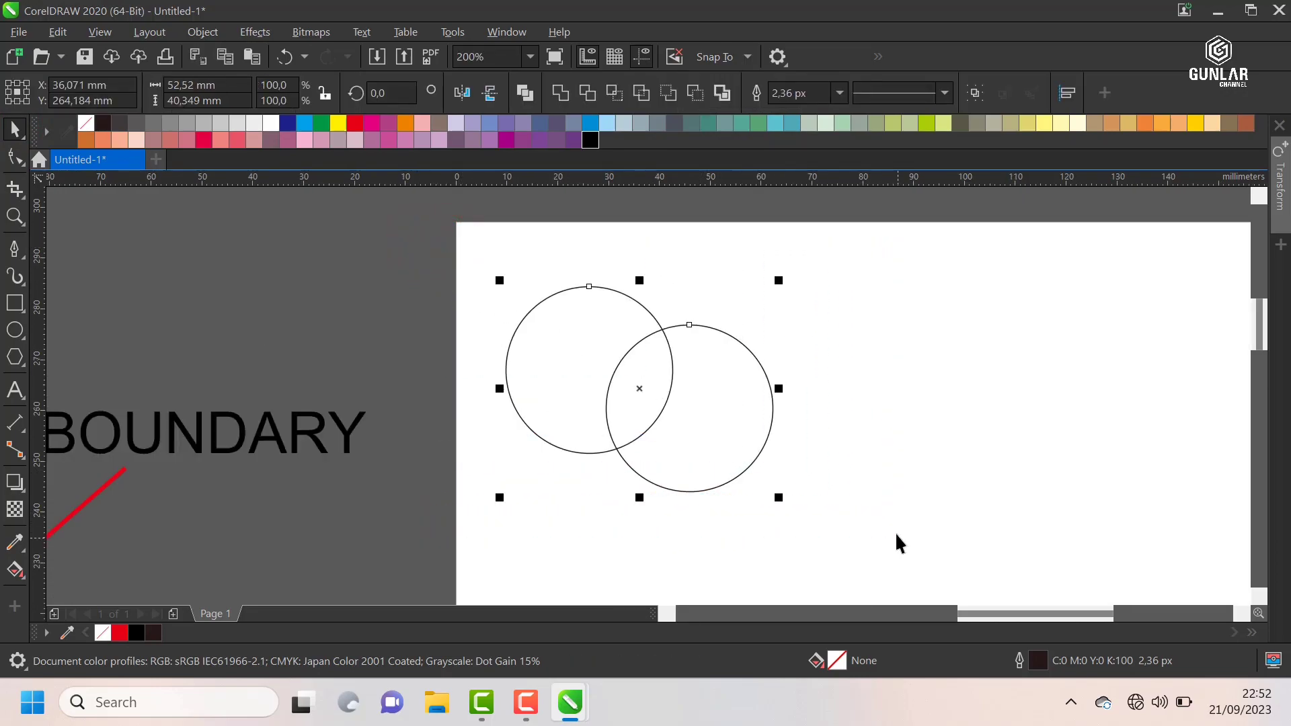
left_click(350, 275)
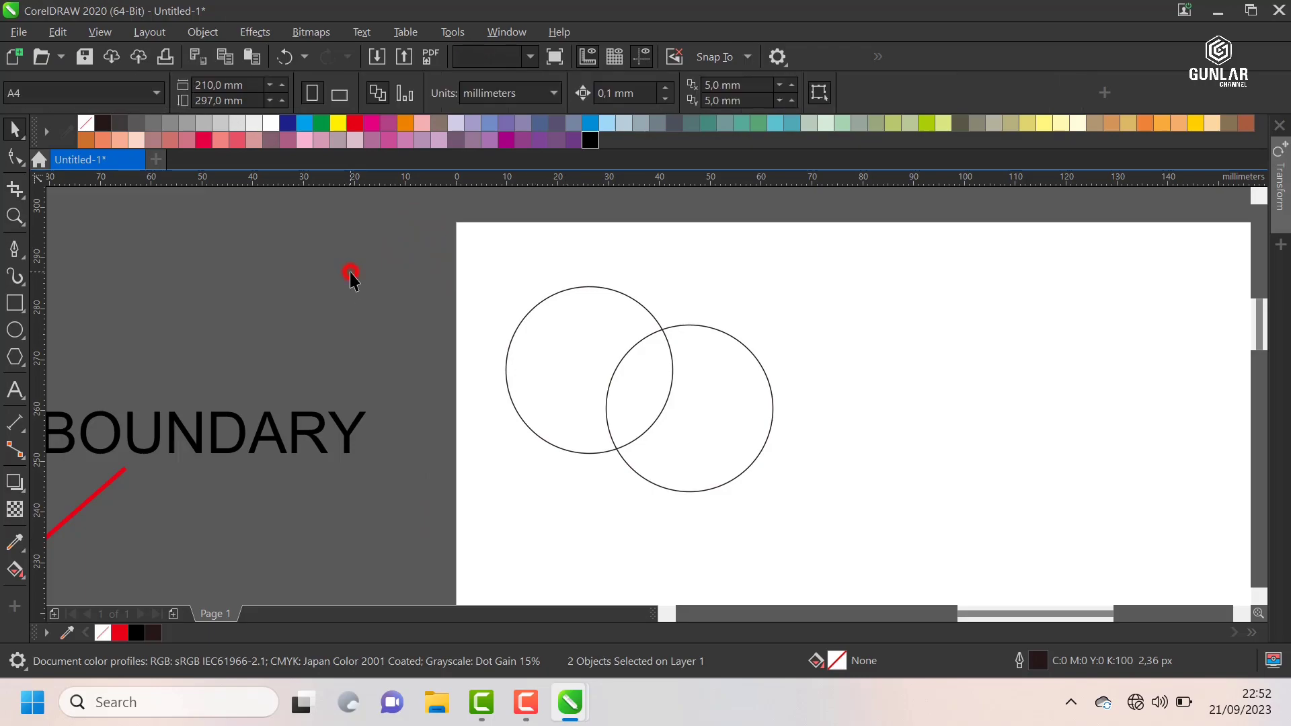
left_click(591, 289)
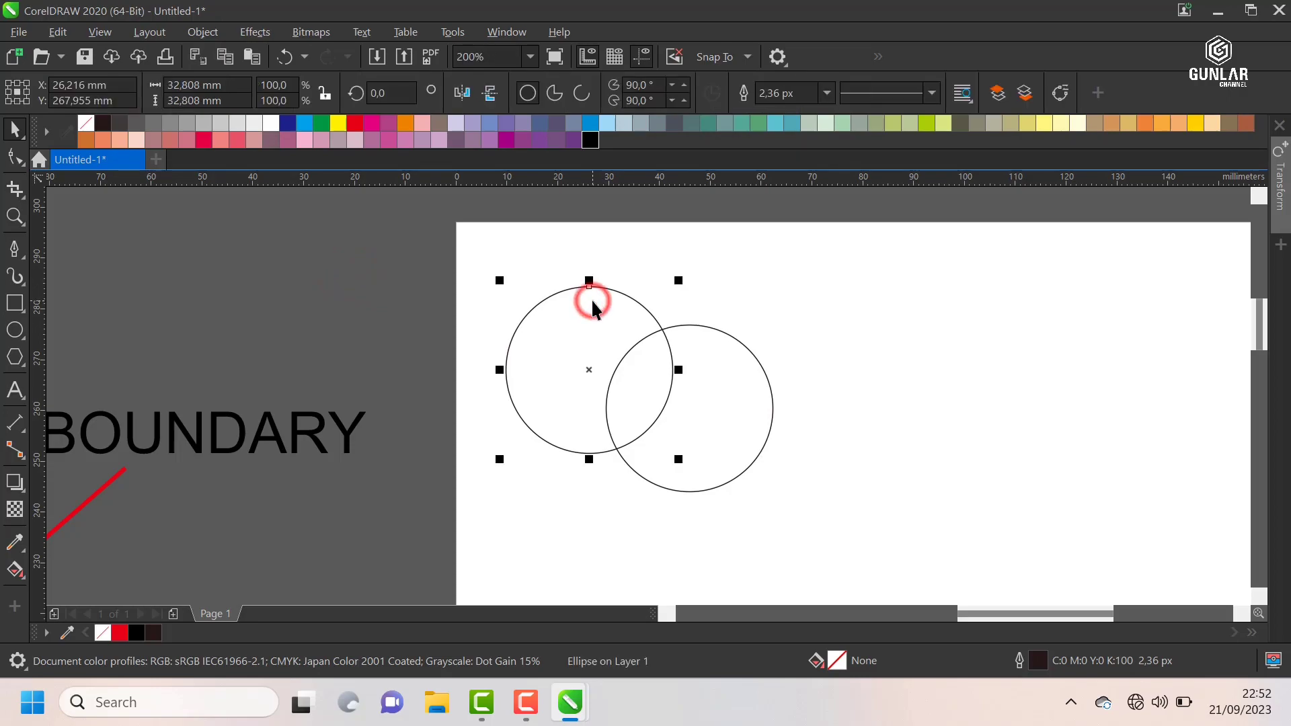
left_click(714, 374, "shift")
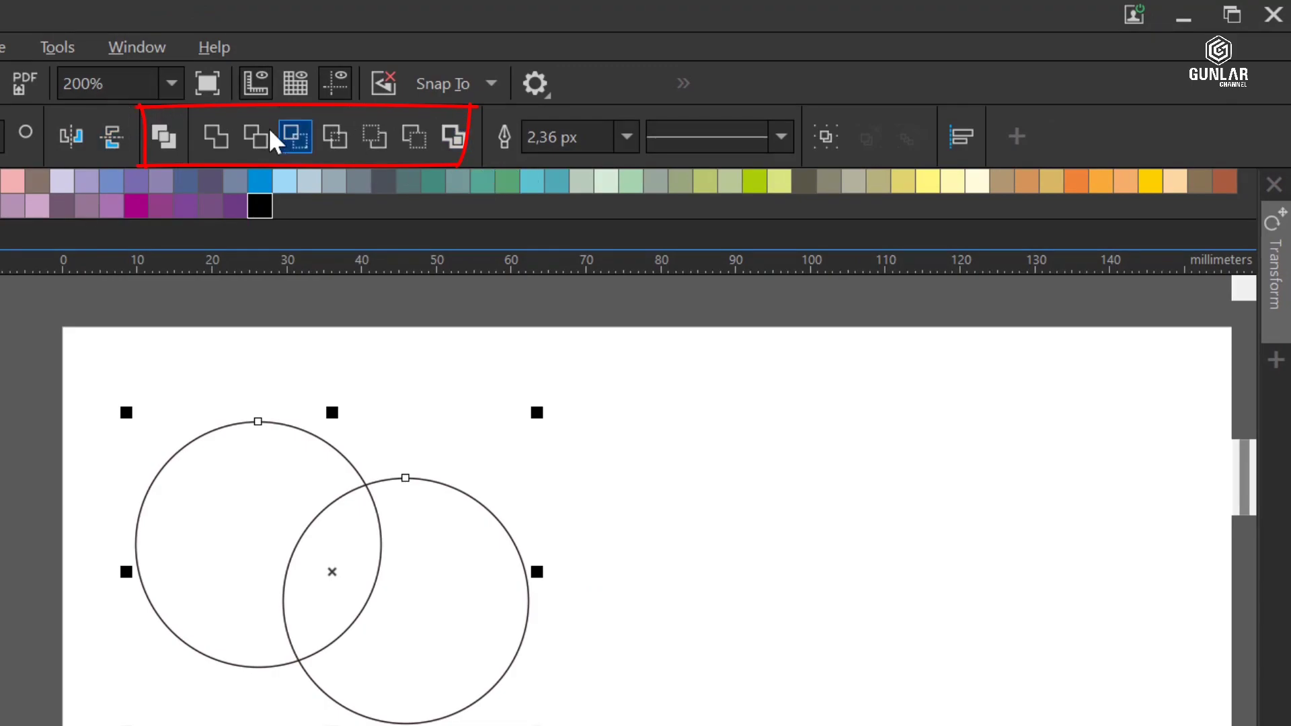
left_click(164, 137)
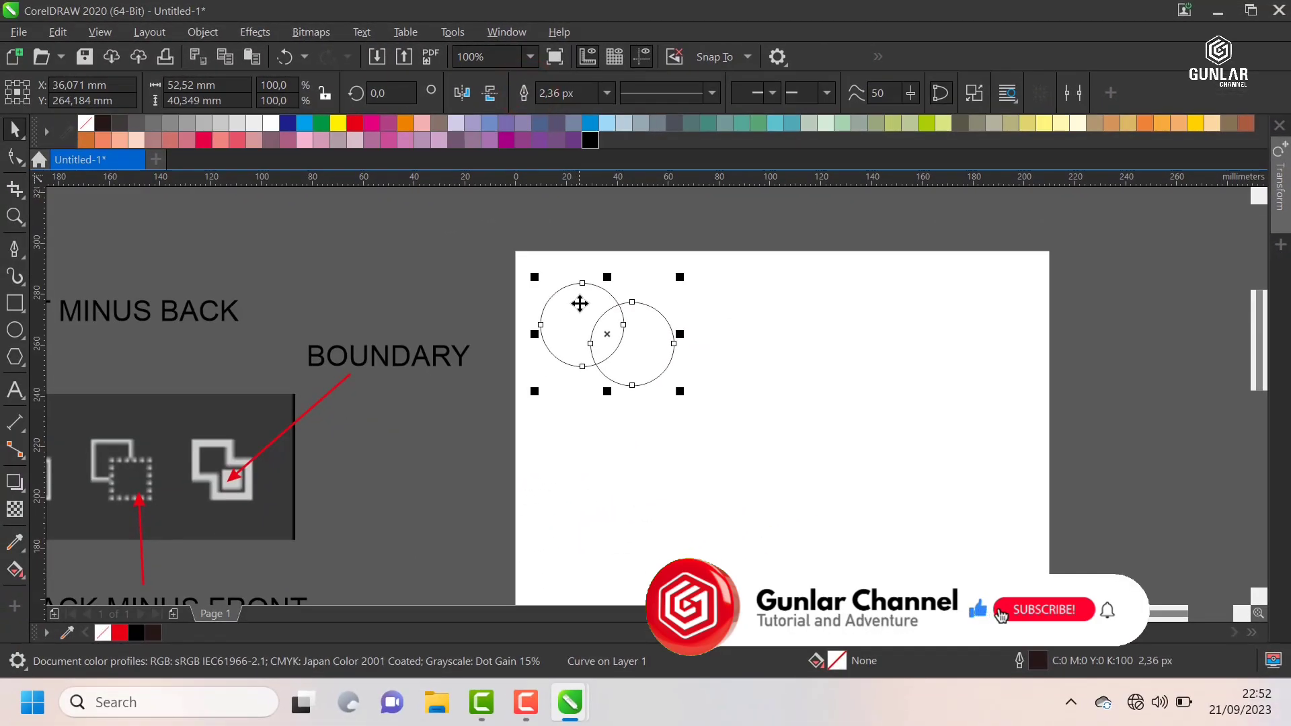
Step: Move the combined circles to the page's upper-left corner, centred at about X 21.5 mm, Y 280.6 mm
left_click_drag(579, 303, 774, 287)
left_click(499, 274)
scroll(537, 305, "up", 1)
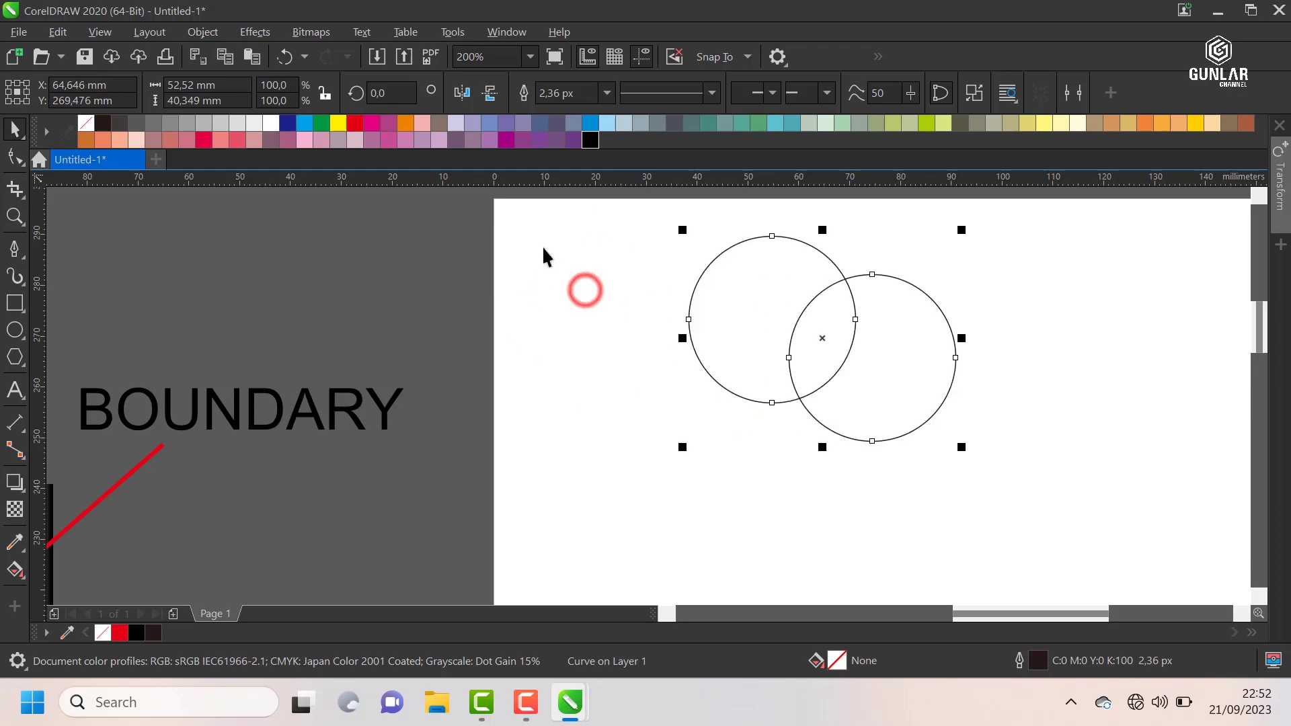
scroll(542, 245, "down", 1)
scroll(677, 250, "up", 1)
key("ctrl+z")
scroll(510, 266, "down", 1)
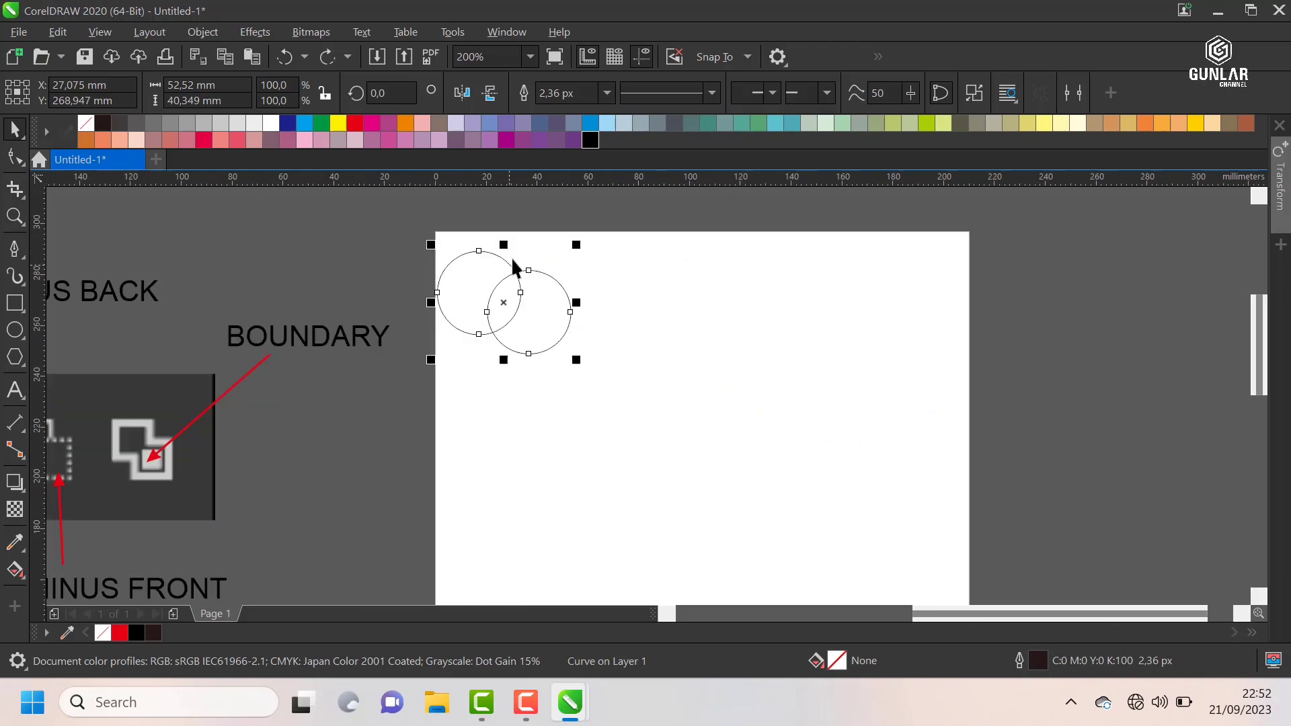
left_click_drag(468, 277, 453, 250)
left_click(672, 303)
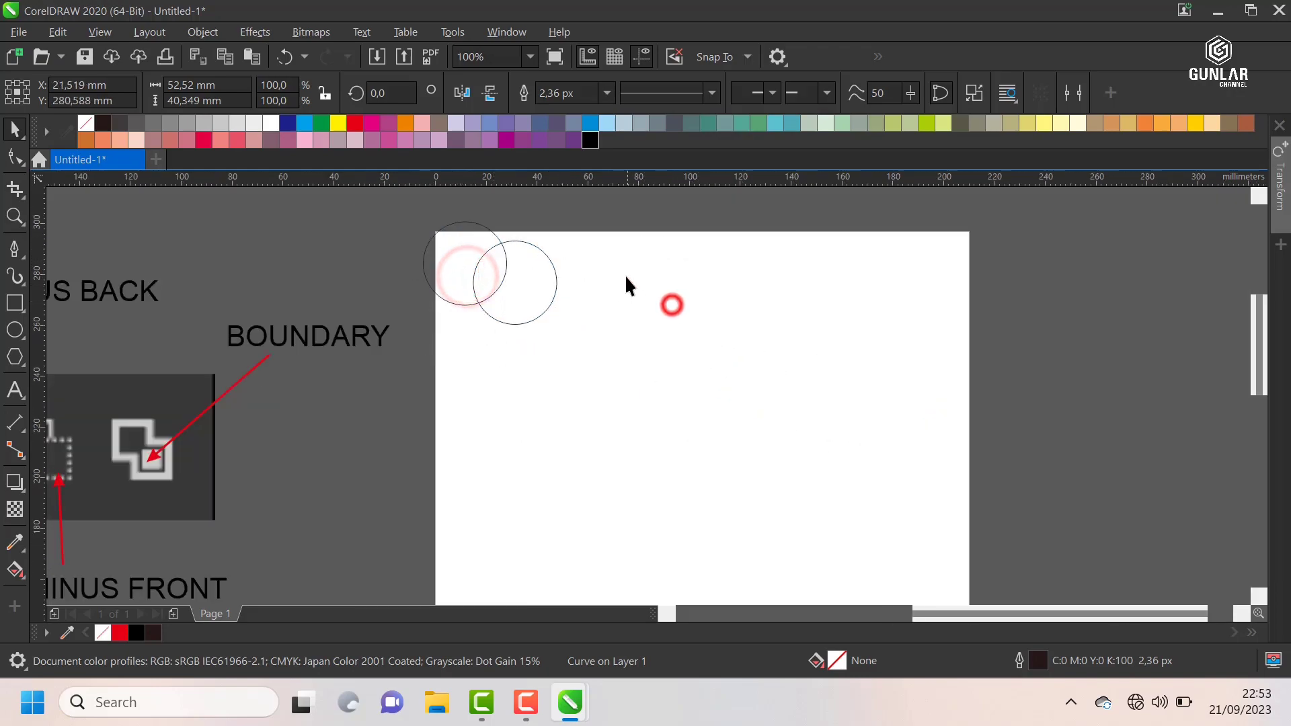
Step: Draw a tall ellipse about 21 × 44 mm beside the circles, with a narrow ellipse about 4.6 × 23 mm inside it
scroll(624, 273, "up", 1)
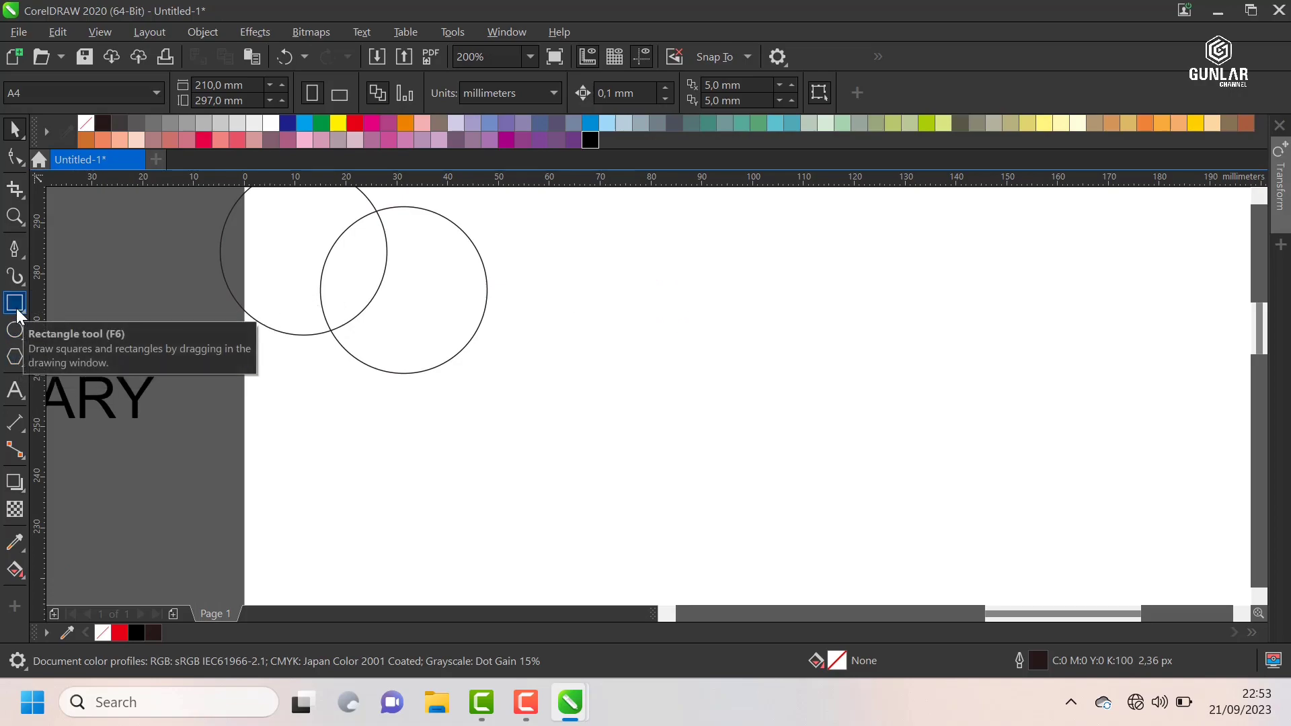
left_click(15, 328)
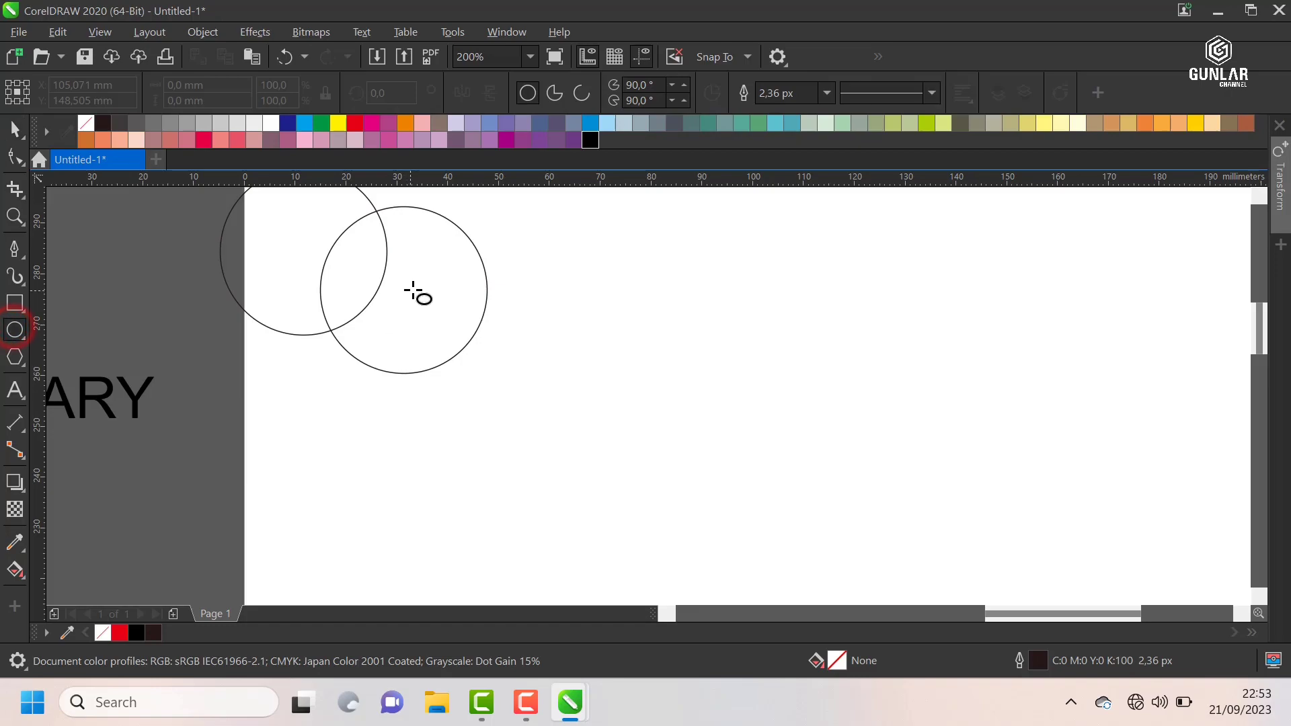
left_click_drag(609, 254, 715, 480)
left_click_drag(668, 343, 692, 462)
key("space")
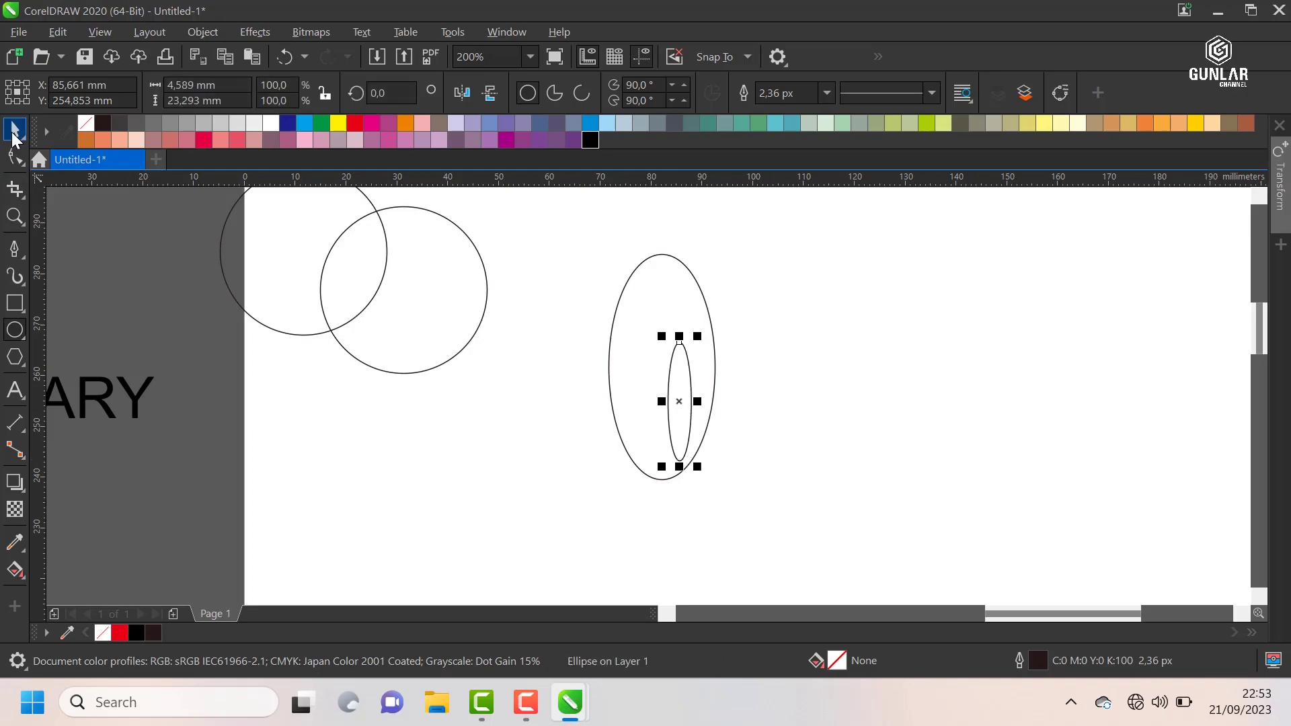
Step: Combine the large ellipse and the narrow inner ellipse into a single object
left_click_drag(556, 217, 815, 514)
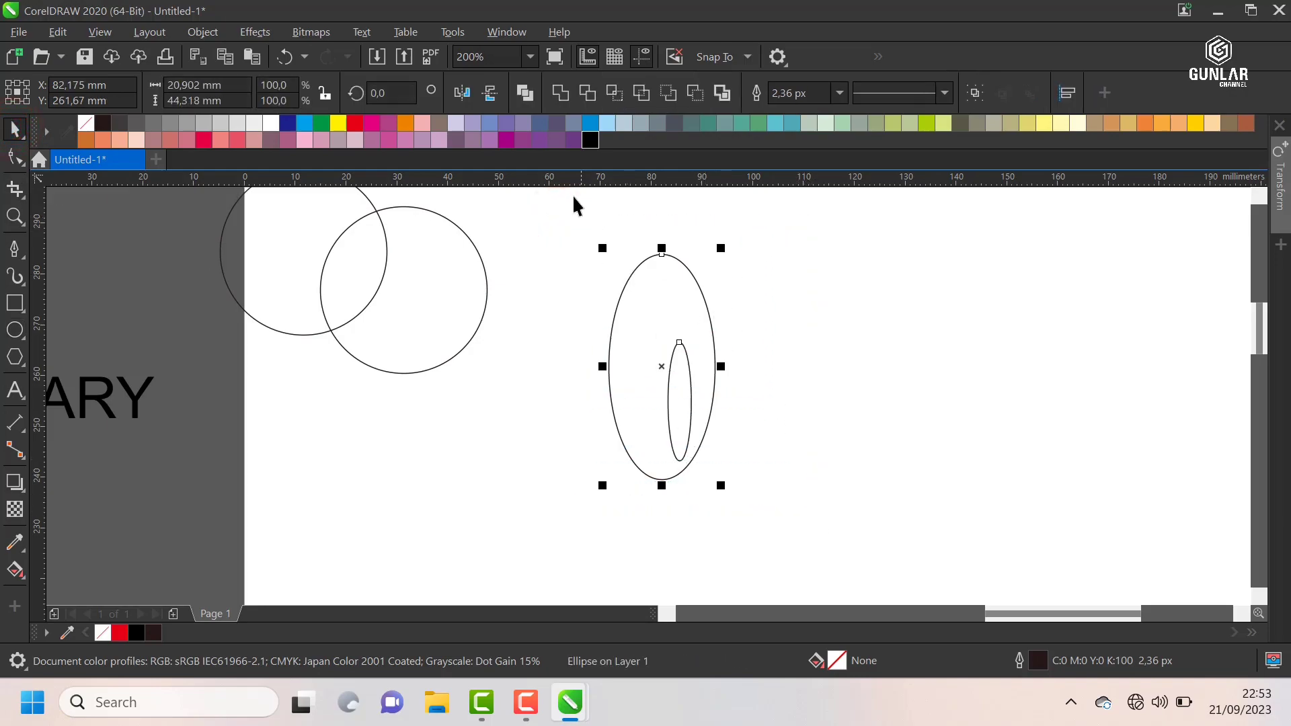
left_click(524, 94)
left_click(839, 326)
Step: Fill the combined ellipses with blue (C:100 M:20 Y:0 K:0) and move them closer to the circles, to about X 67 mm, Y 270 mm
left_click_drag(665, 295, 611, 260)
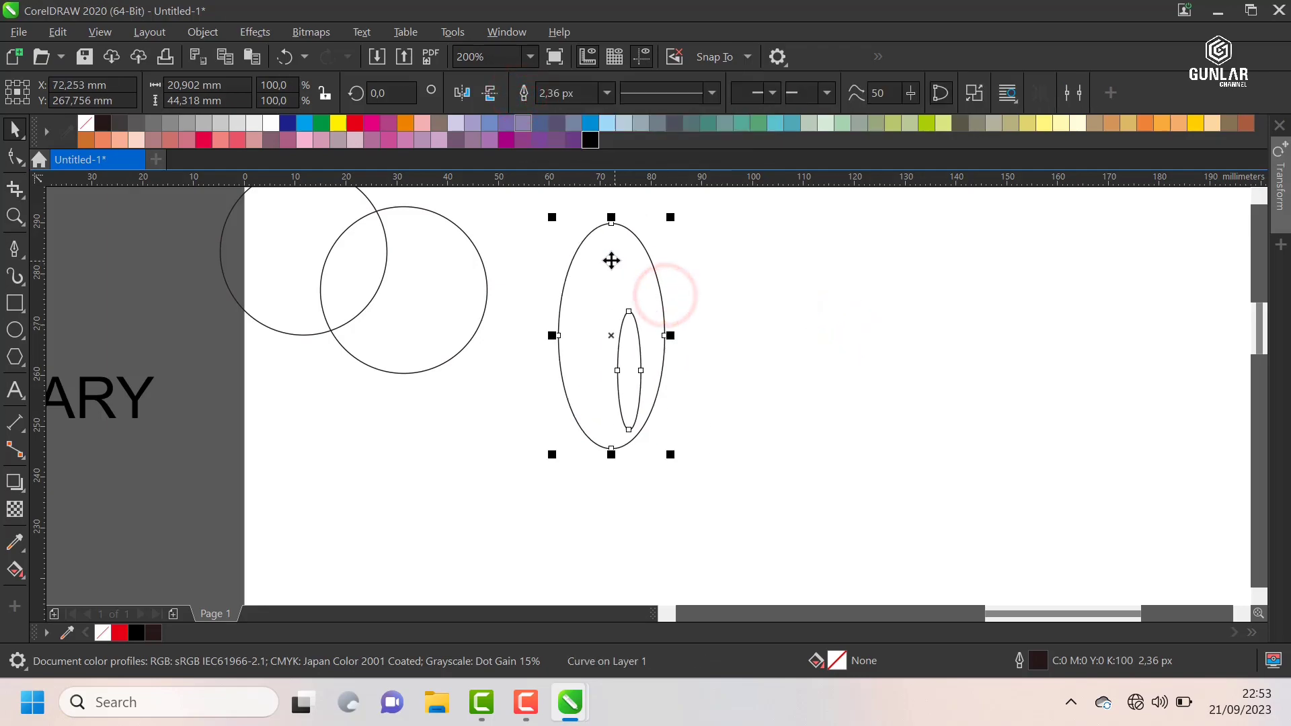
left_click(589, 123)
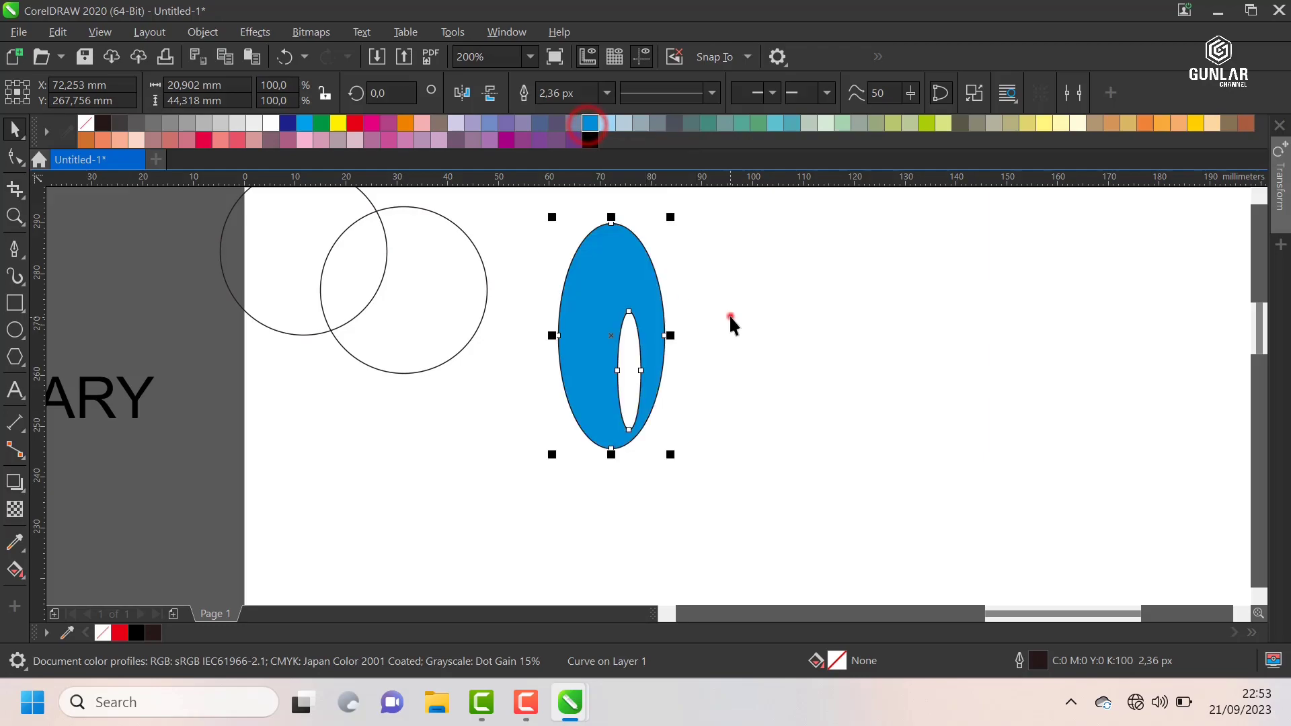
left_click(729, 314)
left_click_drag(619, 291, 595, 277)
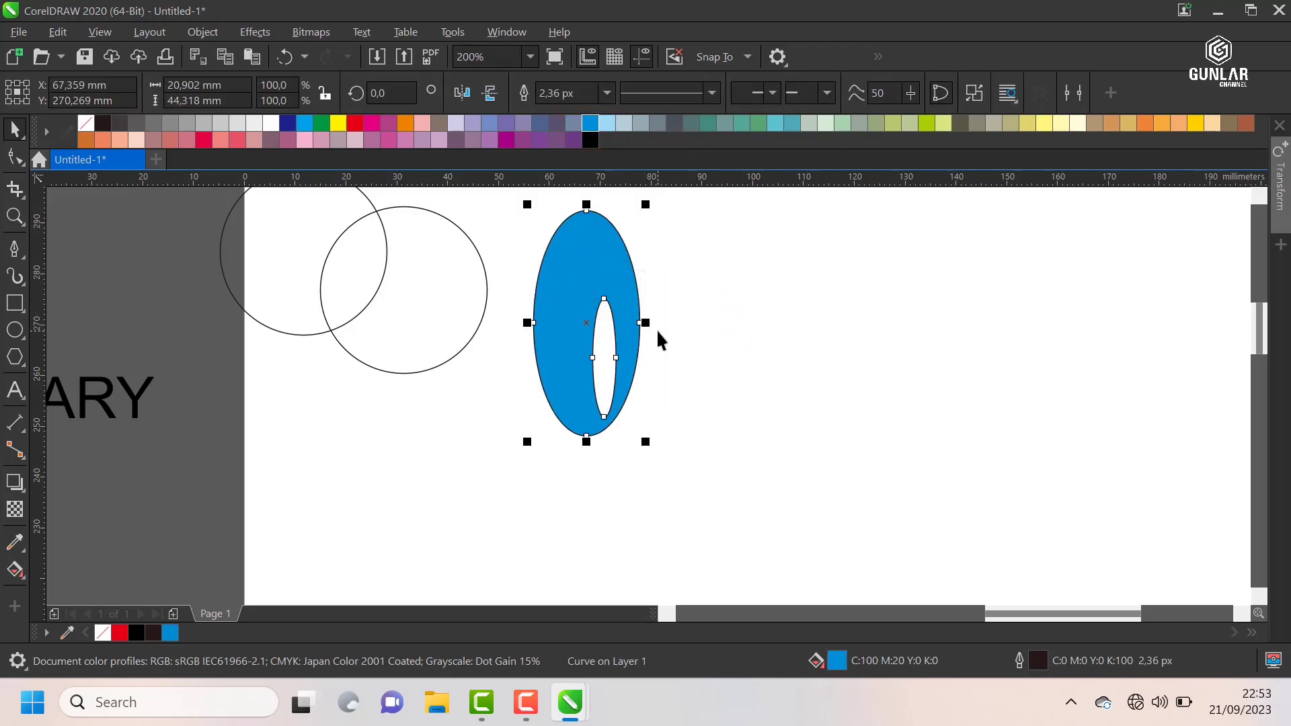
Step: Fill the combined circles with the same blue as the ellipses (C:100 M:20 Y:0 K:0)
scroll(664, 329, "down", 2)
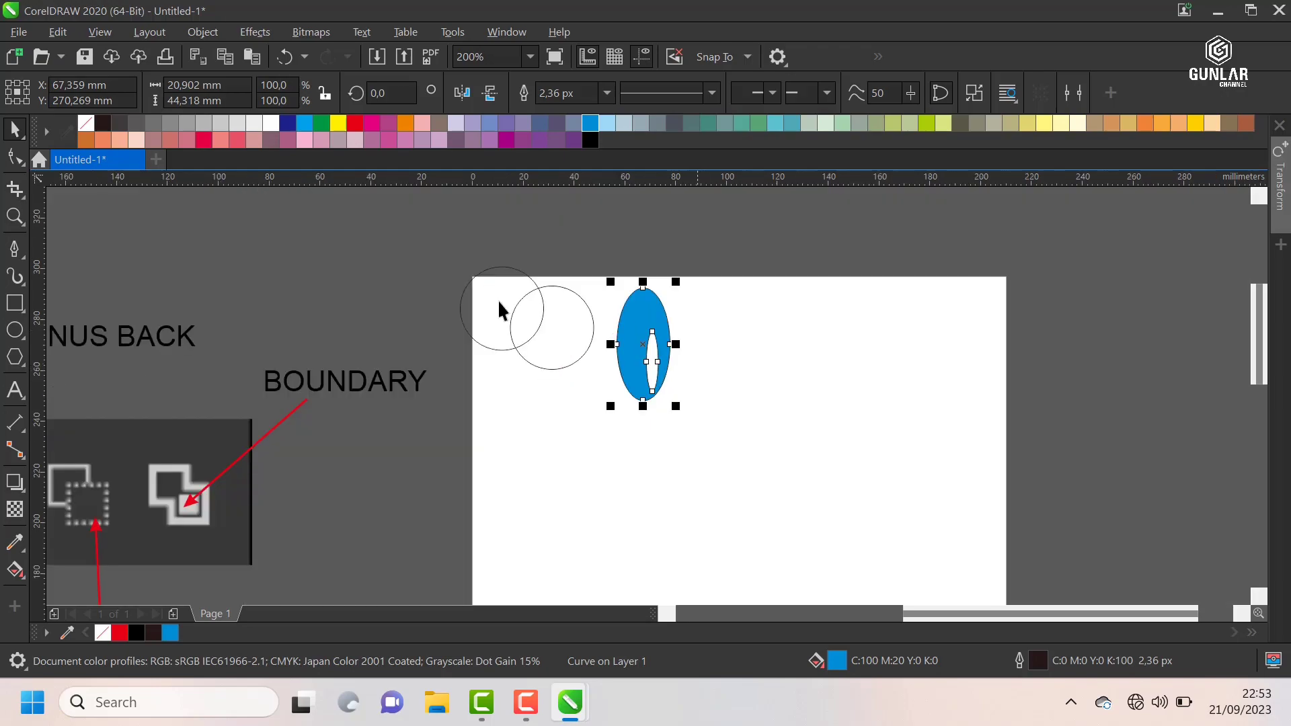
scroll(499, 303, "up", 2)
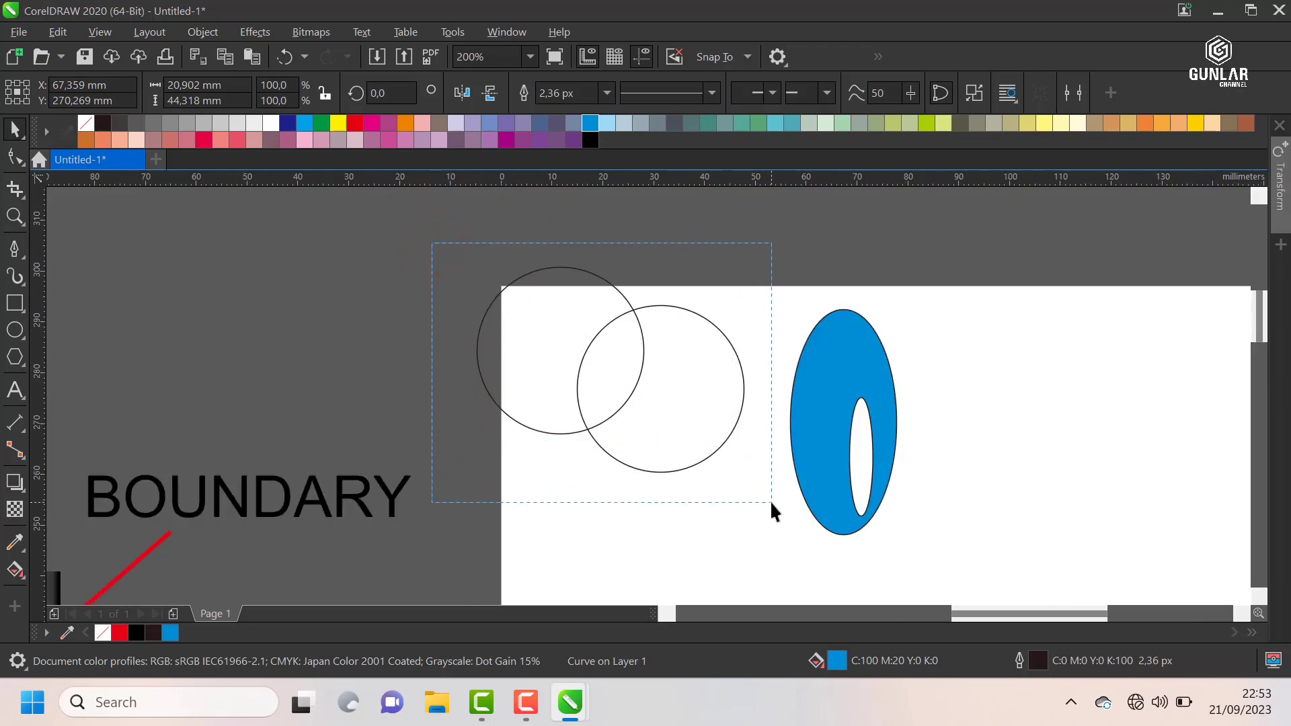
left_click_drag(771, 503, 772, 503)
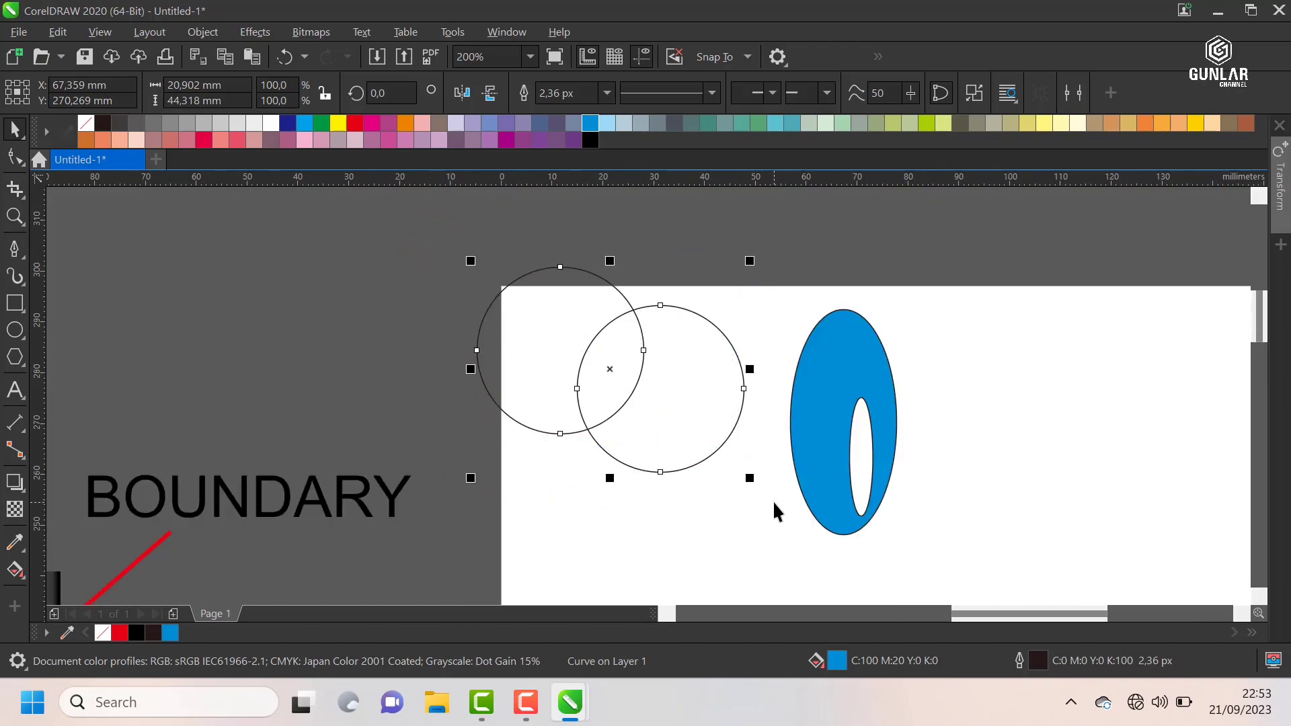
left_click(590, 128)
left_click(419, 236)
scroll(627, 336, "up", 2)
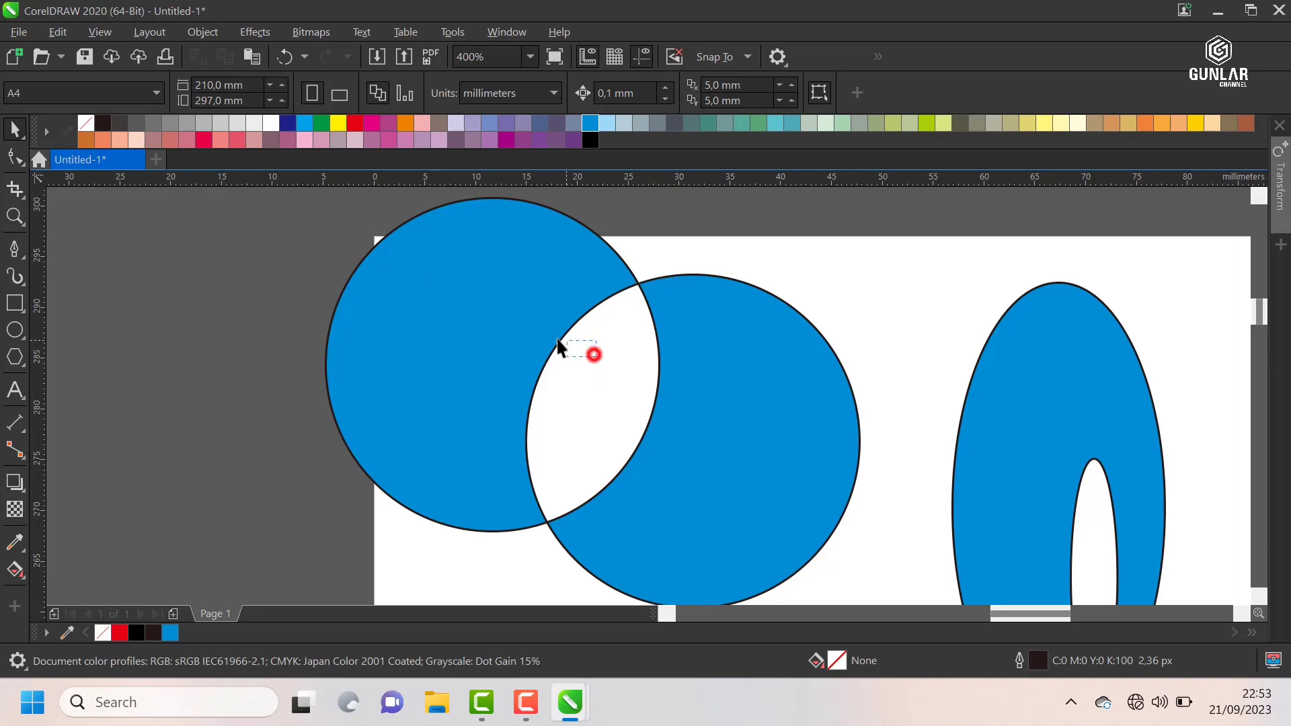
Step: Move the blue combined circles slightly right and down so they lie fully inside the page's upper-left corner
mouse_move(658, 302)
left_mouse_down()
mouse_move(362, 272)
mouse_move(321, 305)
mouse_move(476, 323)
mouse_move(457, 297)
mouse_move(494, 333)
mouse_move(643, 287)
left_mouse_up()
scroll(400, 305, "down", 2)
left_click(448, 242)
scroll(390, 273, "down", 2)
scroll(457, 297, "up", 1)
mouse_move(510, 335)
left_mouse_down()
mouse_move(523, 336)
mouse_move(519, 324)
mouse_move(527, 336)
left_mouse_up()
left_click(246, 267)
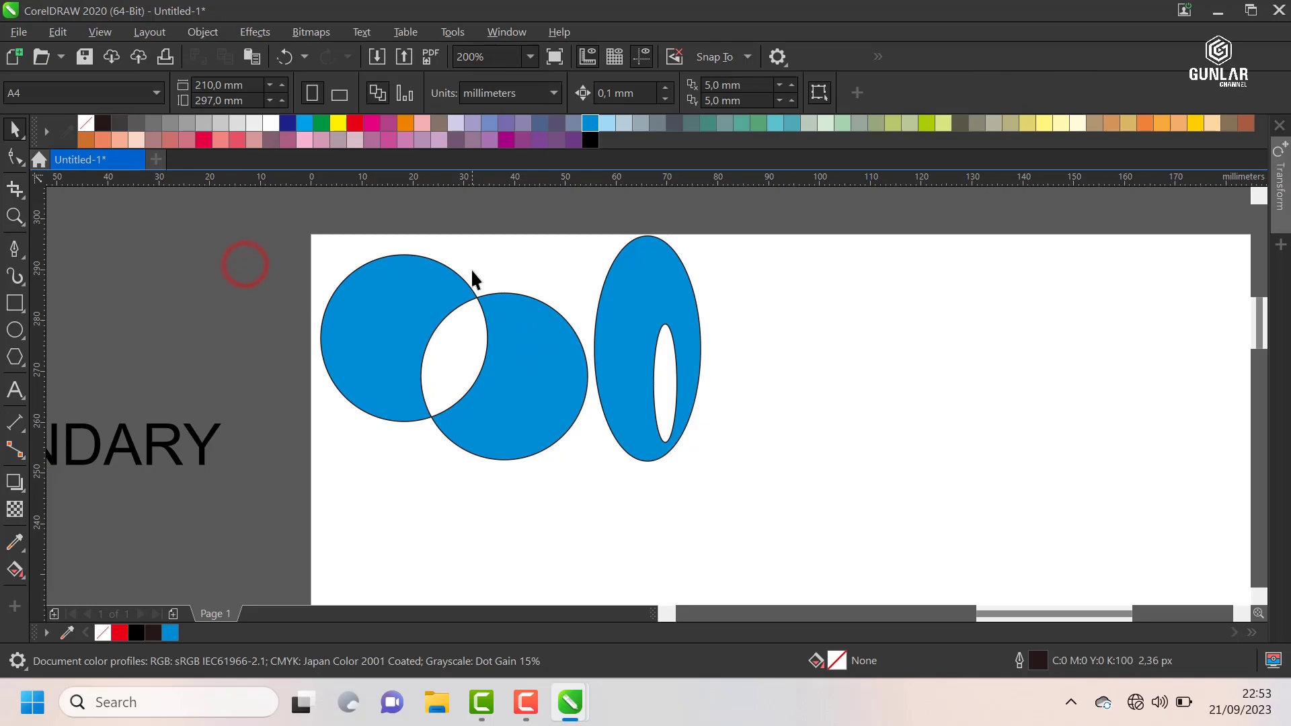
Step: Move the blue ellipses and circles out above the page's upper-left corner, side by side, with the circles at about X -5.1 mm, Y 314.3 mm
scroll(472, 272, "down", 1)
left_click_drag(567, 289, 410, 266)
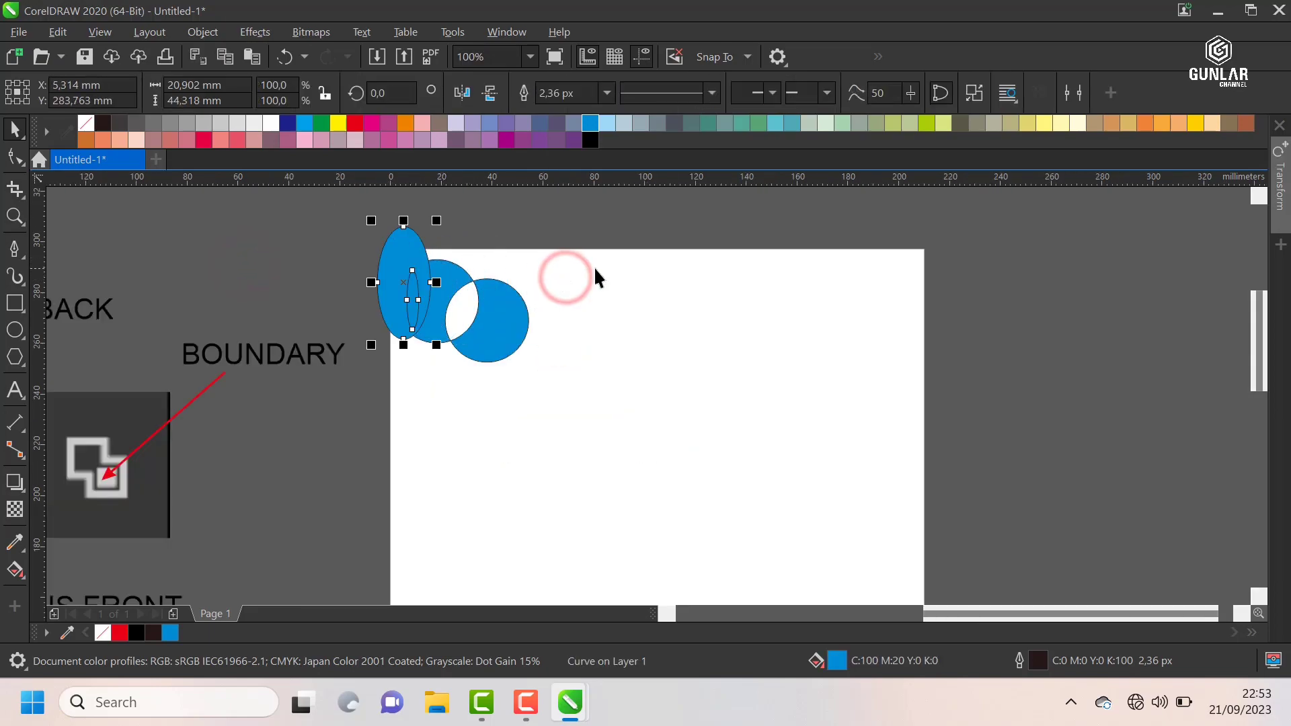
scroll(594, 266, "down", 1)
scroll(526, 256, "down", 1)
scroll(293, 279, "up", 1)
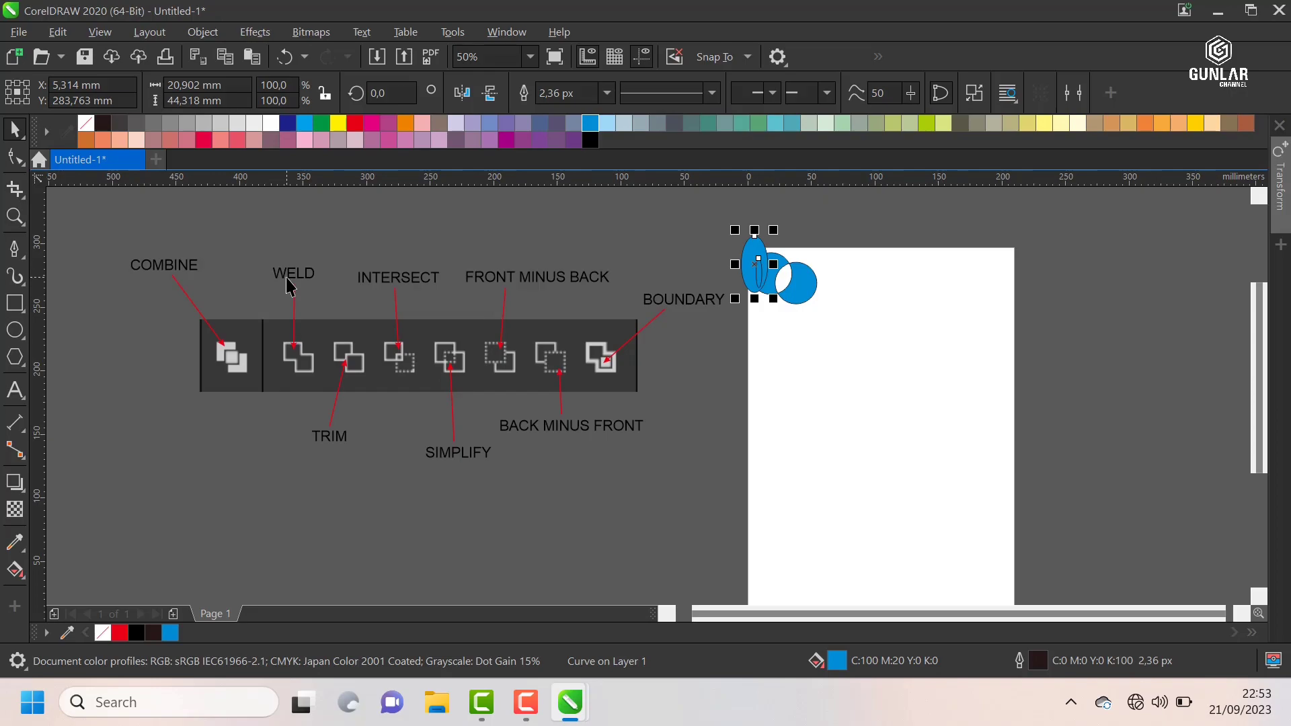
scroll(603, 276, "down", 1)
scroll(759, 276, "up", 2)
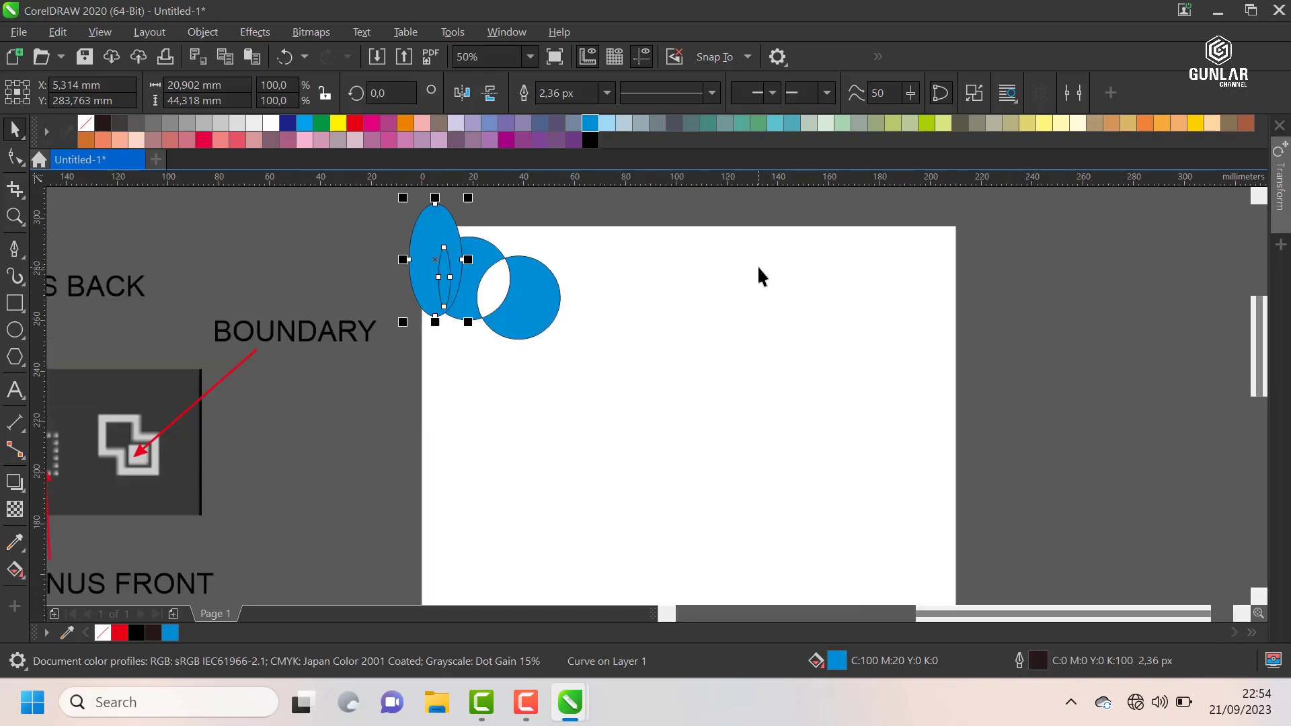
scroll(576, 326, "down", 1)
scroll(510, 271, "up", 1)
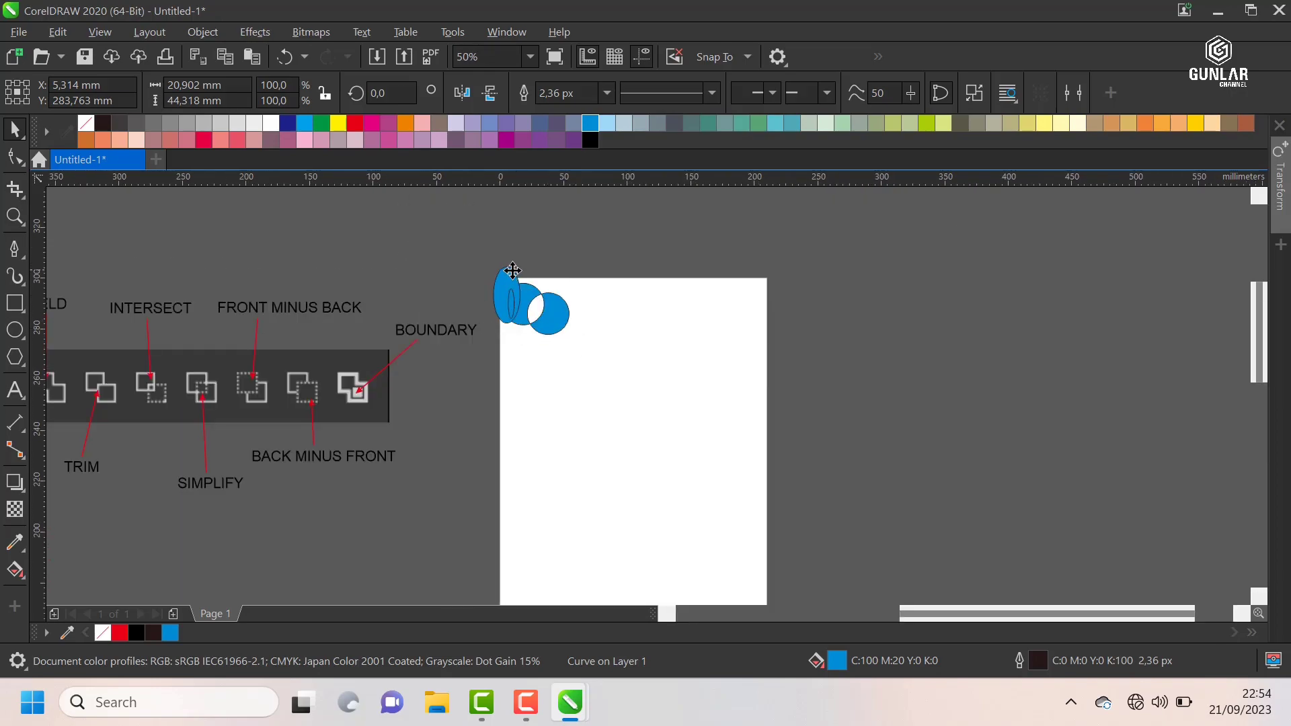
left_click_drag(504, 278, 422, 228)
left_click_drag(534, 311, 501, 209)
left_click_drag(420, 243, 374, 224)
left_click_drag(522, 220, 471, 222)
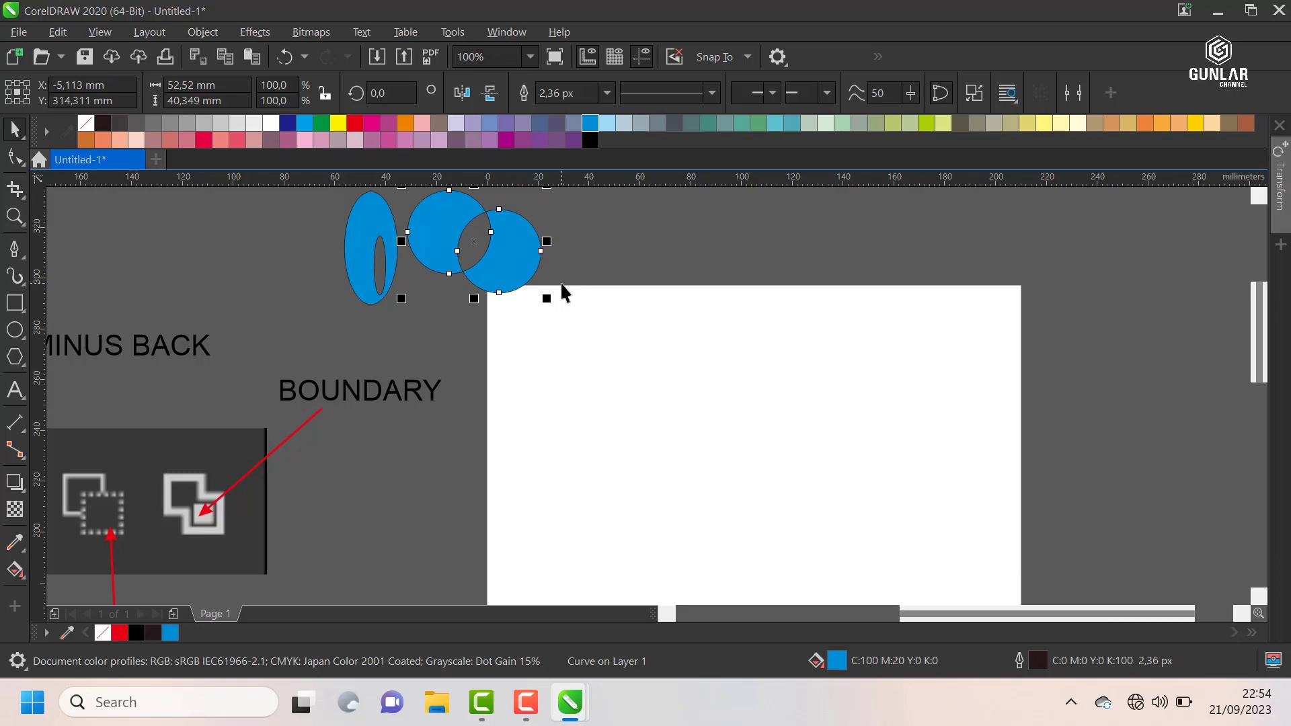
Step: Examine the Weld icon in the labelled shaping-commands diagram beside the page
scroll(562, 294, "down", 2)
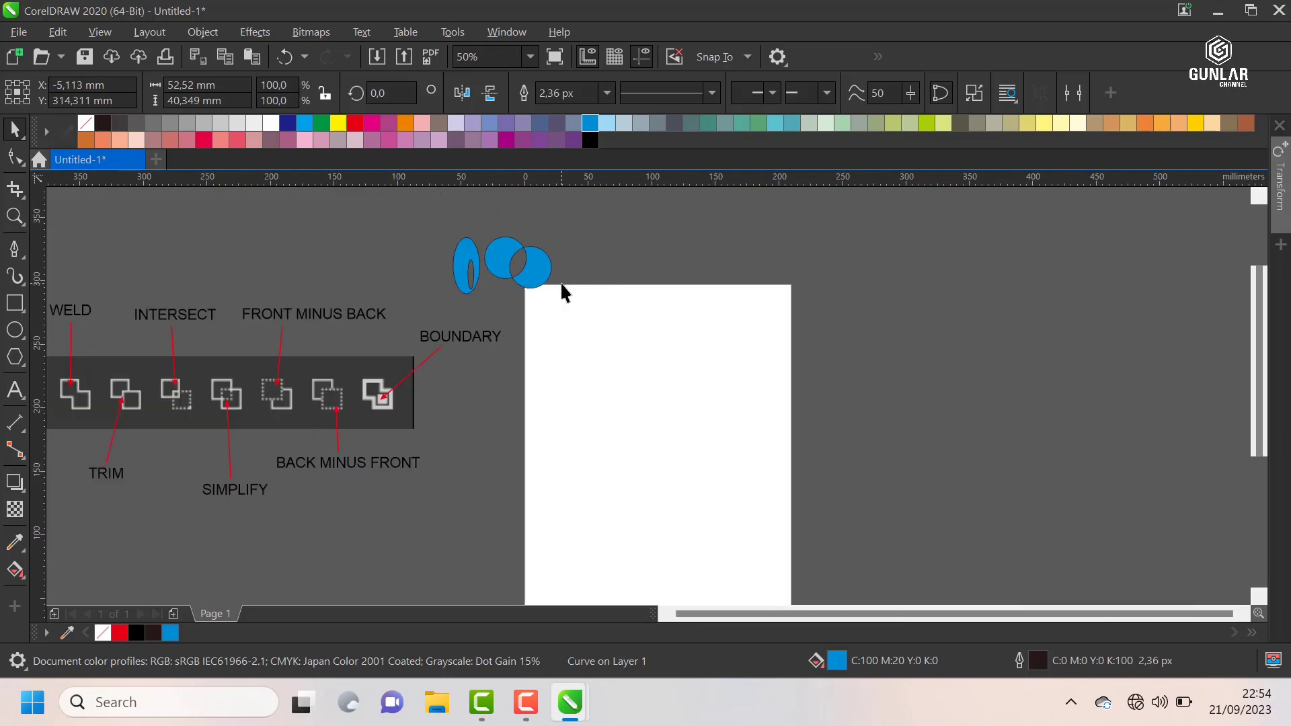
scroll(357, 315, "up", 1)
scroll(277, 283, "up", 1)
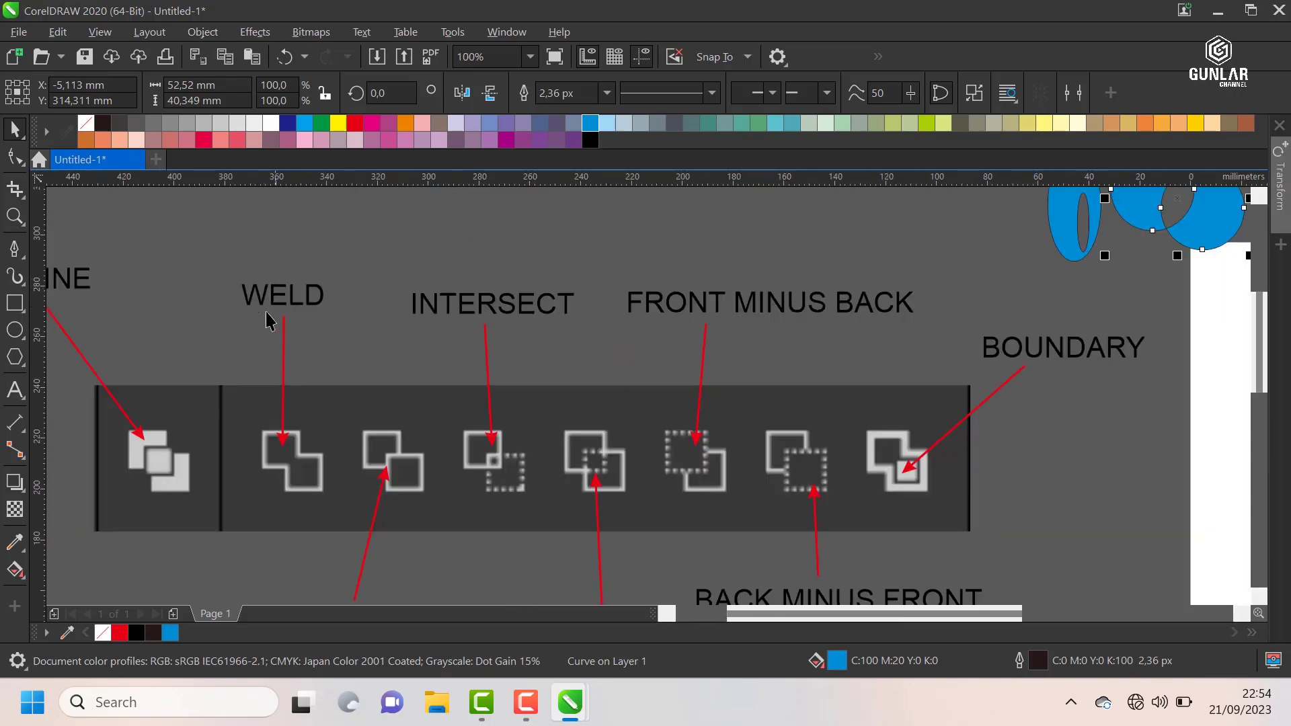
scroll(272, 321, "down", 1)
scroll(794, 291, "up", 1)
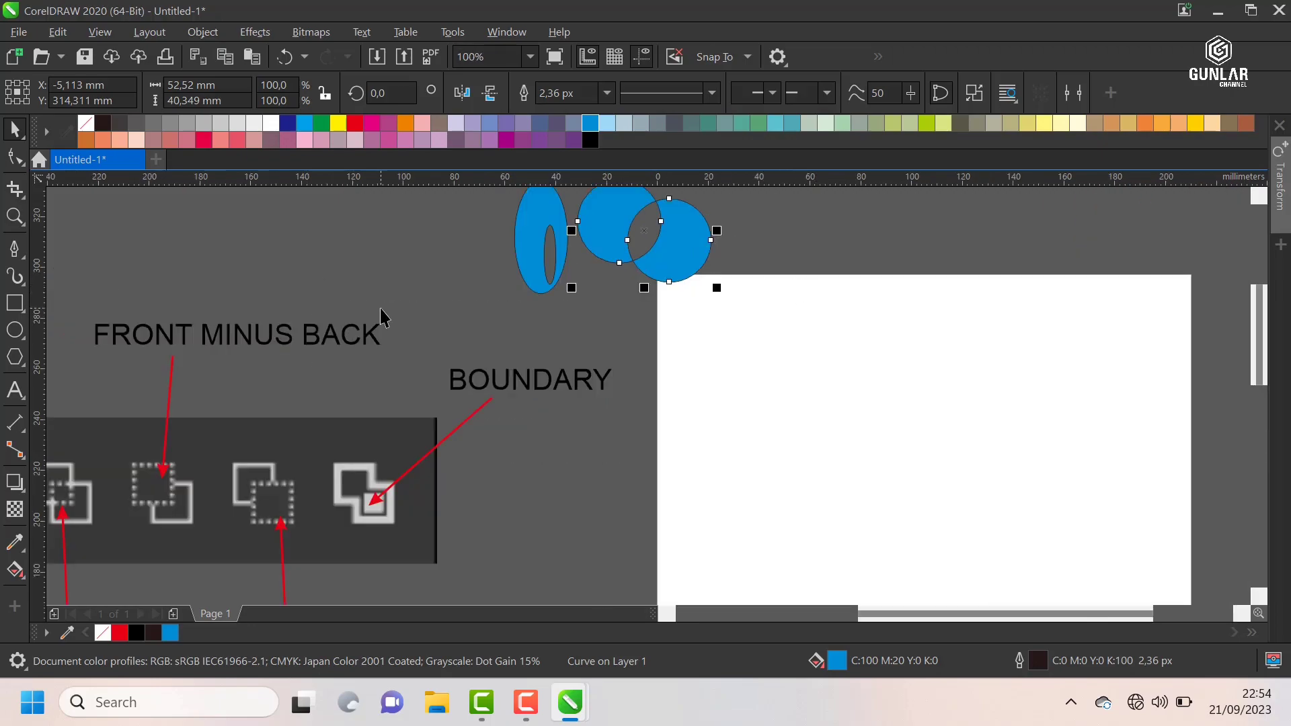
scroll(380, 314, "down", 1)
scroll(620, 329, "up", 1)
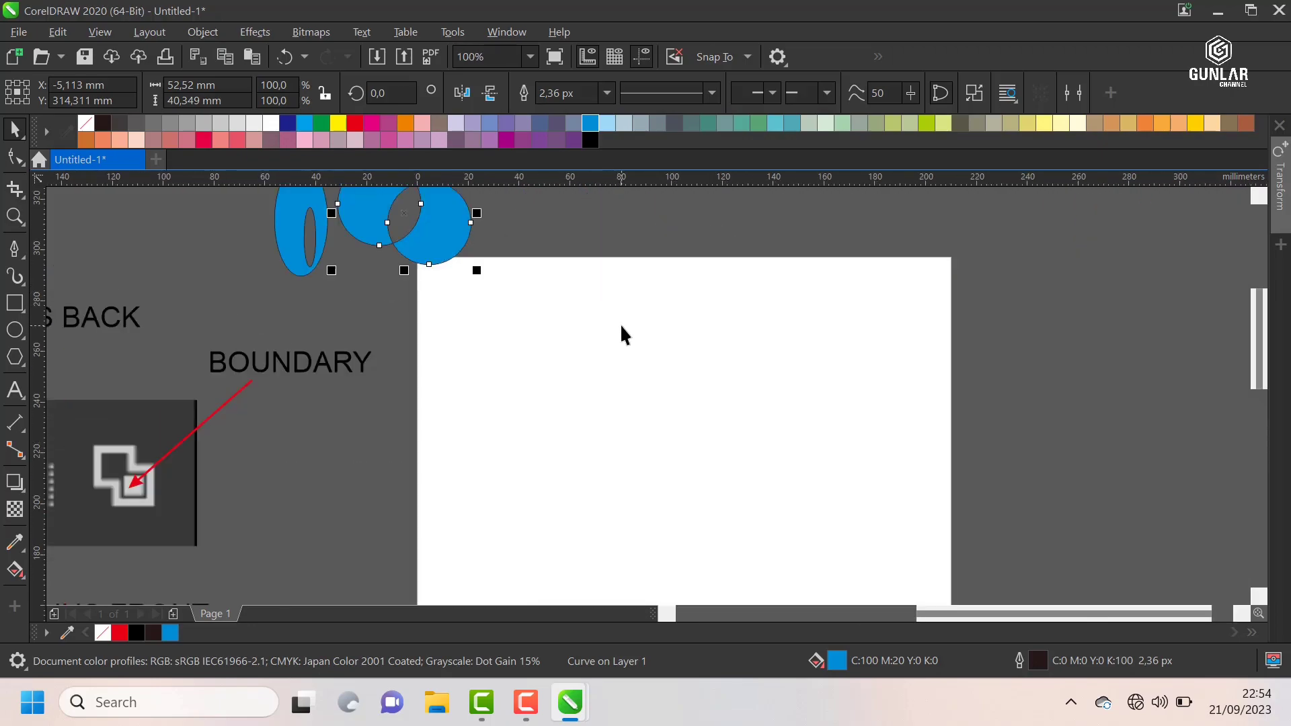
Step: Draw a circle about 59 mm in diameter on the page and place an overlapping copy at about X 72.5 mm, Y 257.4 mm
left_click(15, 331)
mouse_move(542, 341)
left_mouse_down()
mouse_move(619, 406)
mouse_move(610, 443)
mouse_move(613, 418)
left_mouse_up()
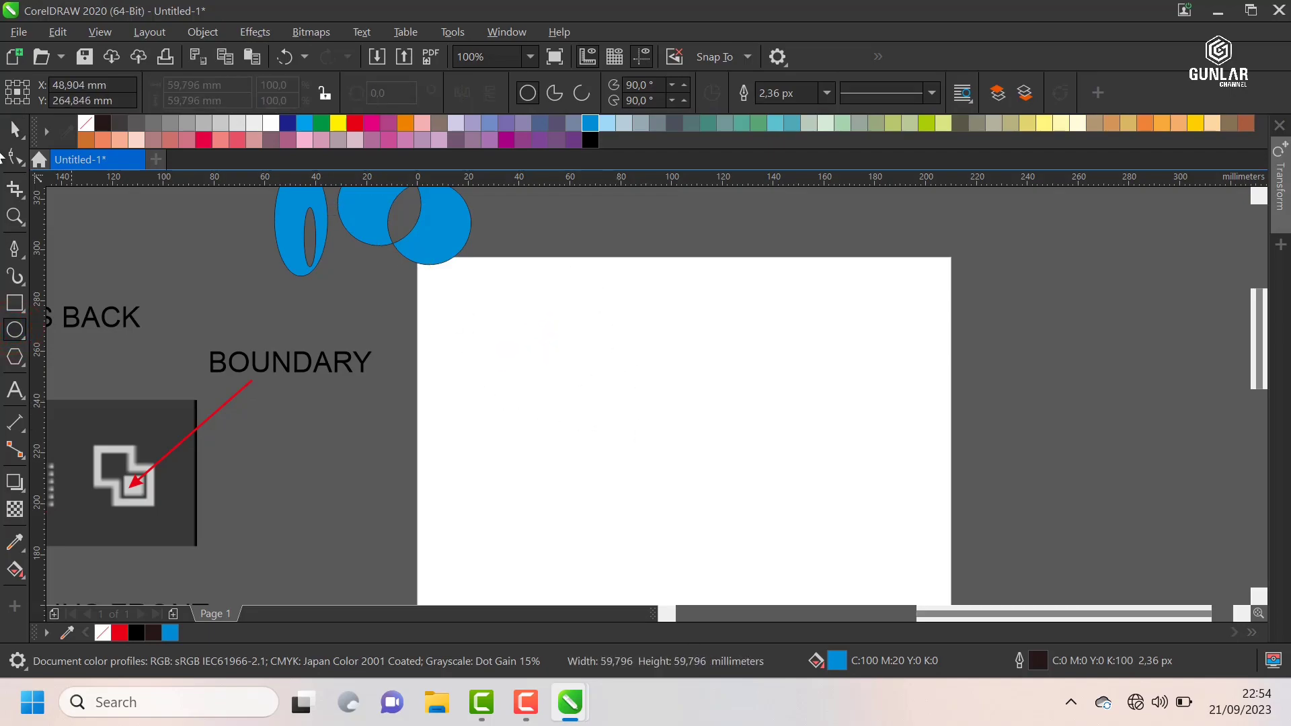
left_click(14, 129)
left_click_drag(519, 308, 578, 327)
left_click(634, 310)
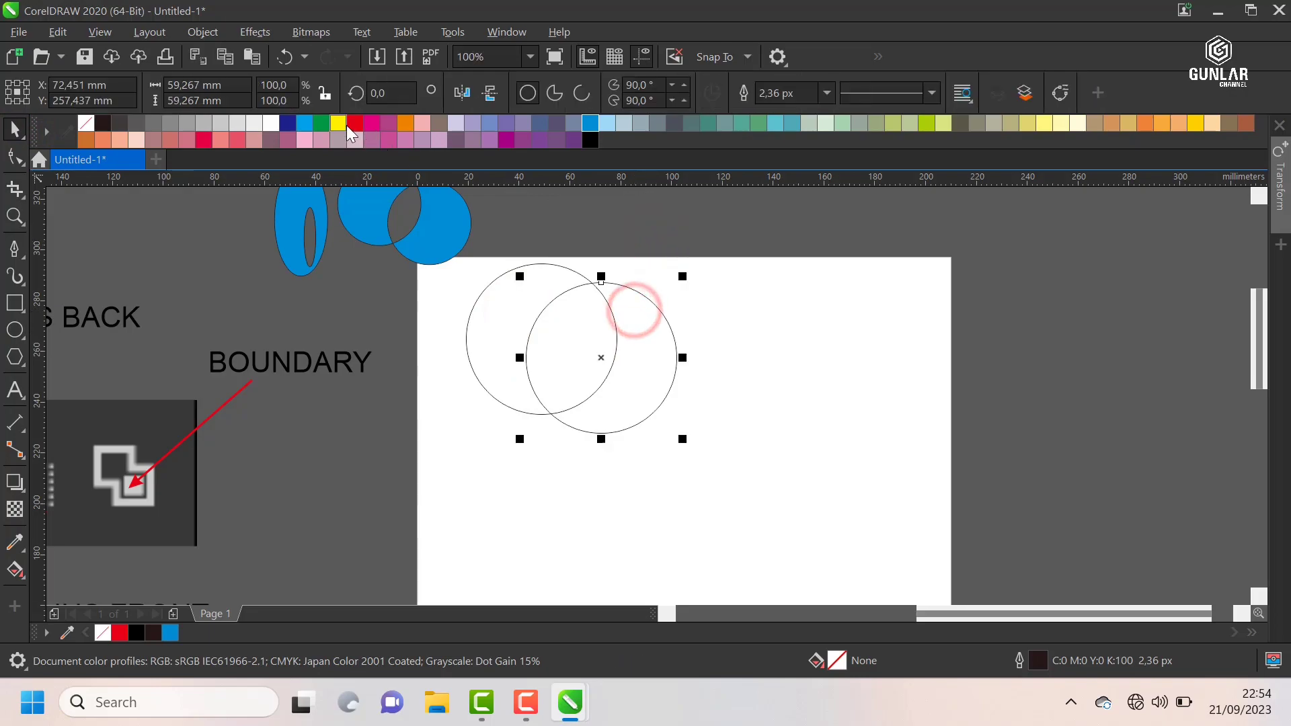
Step: Fill the front circle with red and the back circle with yellow (C:0 M:0 Y:100 K:0)
left_click(353, 122)
left_click(613, 231)
left_click(485, 283)
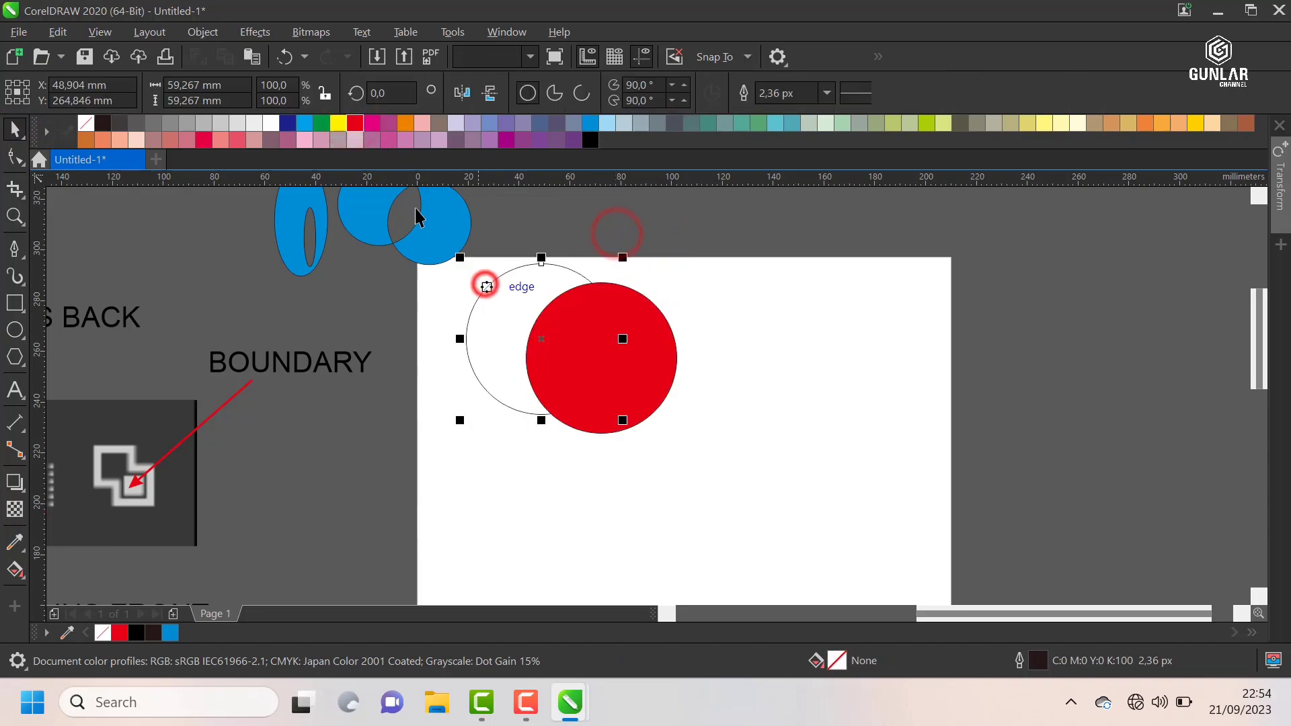
left_click(338, 122)
left_click(650, 224)
Step: Move the yellow and red circles together down and right, centred at about X 79.5 mm, Y 241.6 mm
left_click_drag(764, 216, 452, 454)
left_click_drag(542, 373, 590, 423)
left_click(685, 258)
scroll(680, 258, "down", 1)
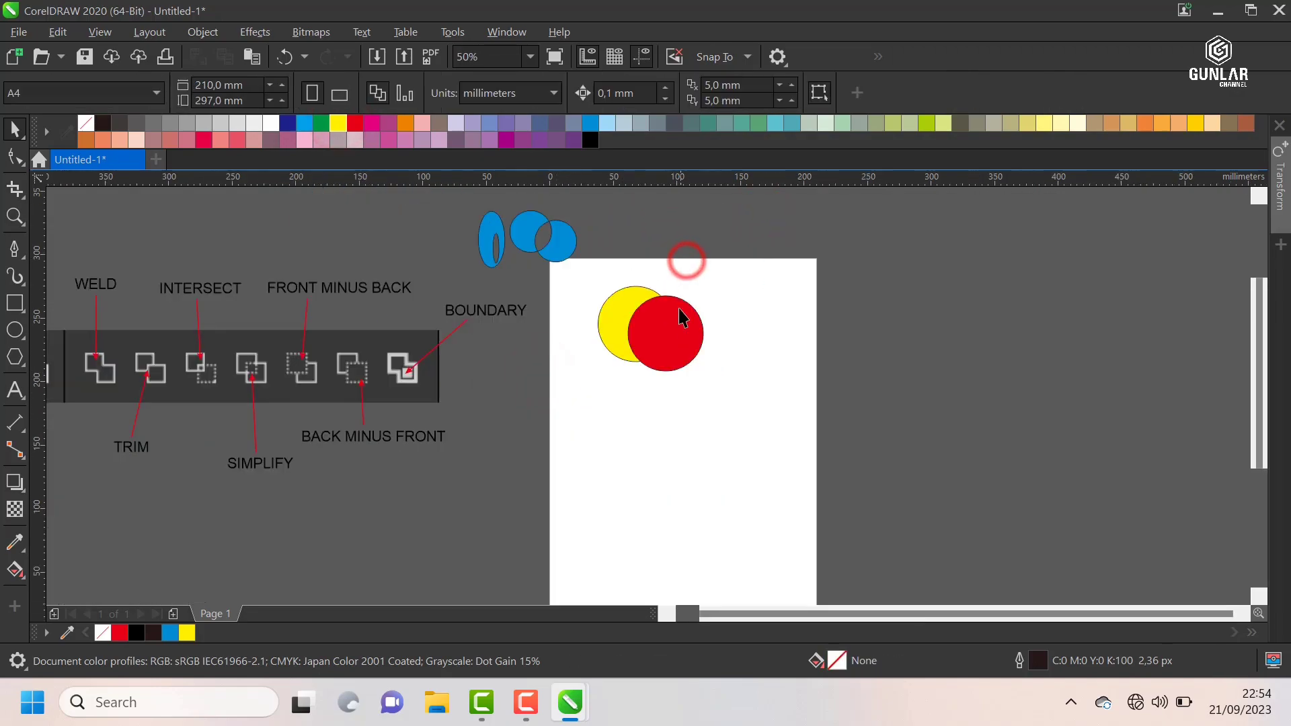
scroll(679, 321, "up", 1)
left_click(679, 319)
left_click(545, 284)
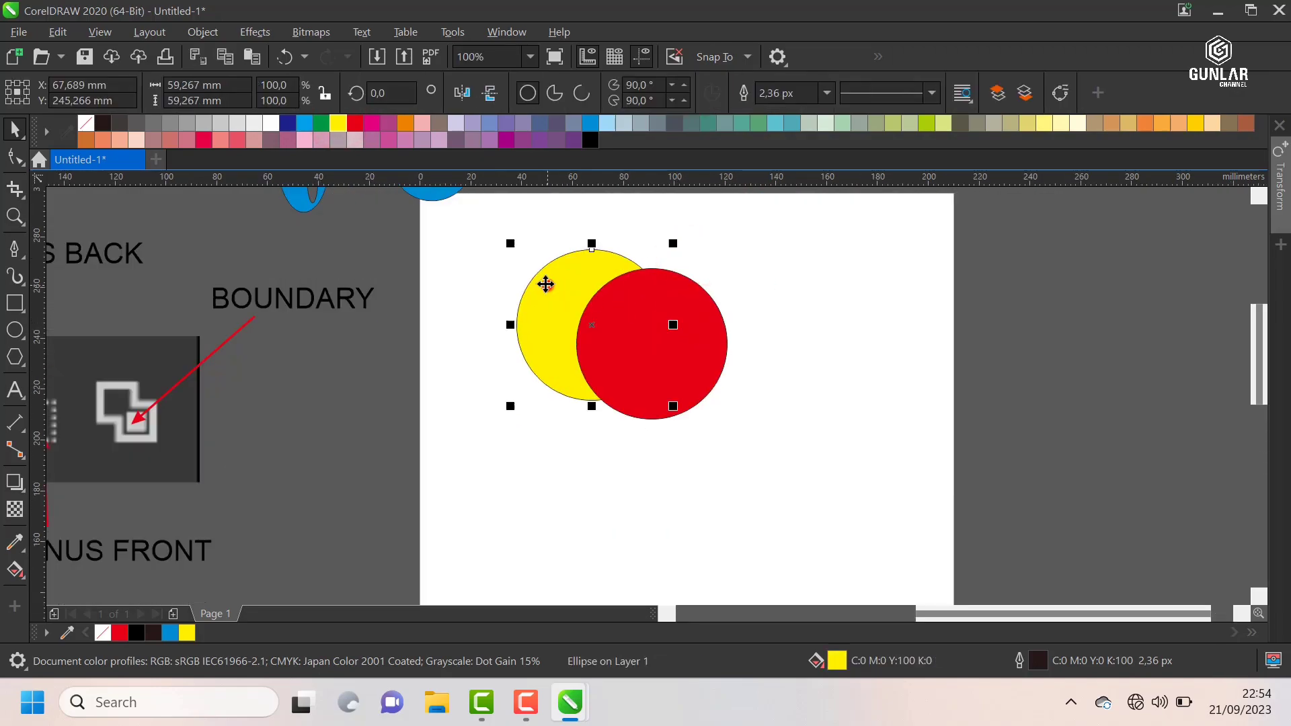
Step: Try welding the yellow and red circles and moving the welded shape, undoing both changes
left_click_drag(490, 237, 821, 475)
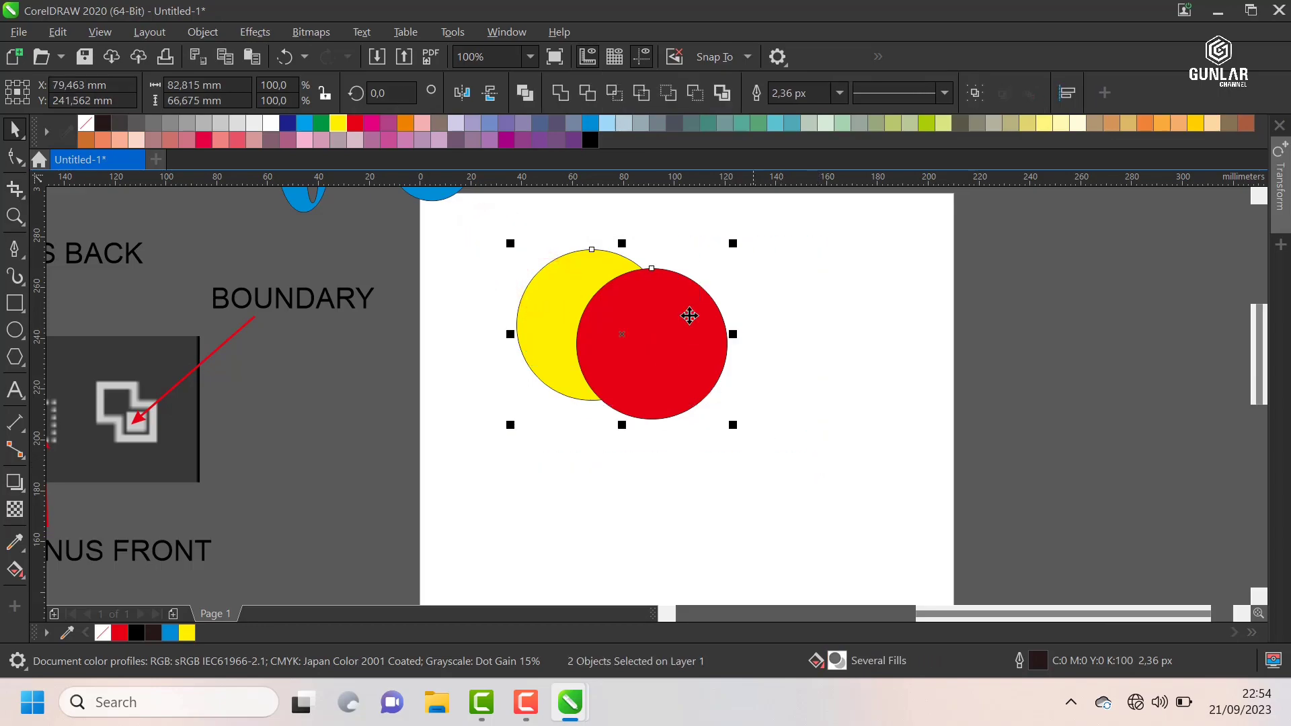
left_click(561, 95)
left_click_drag(671, 308, 605, 323)
key("ctrl+z")
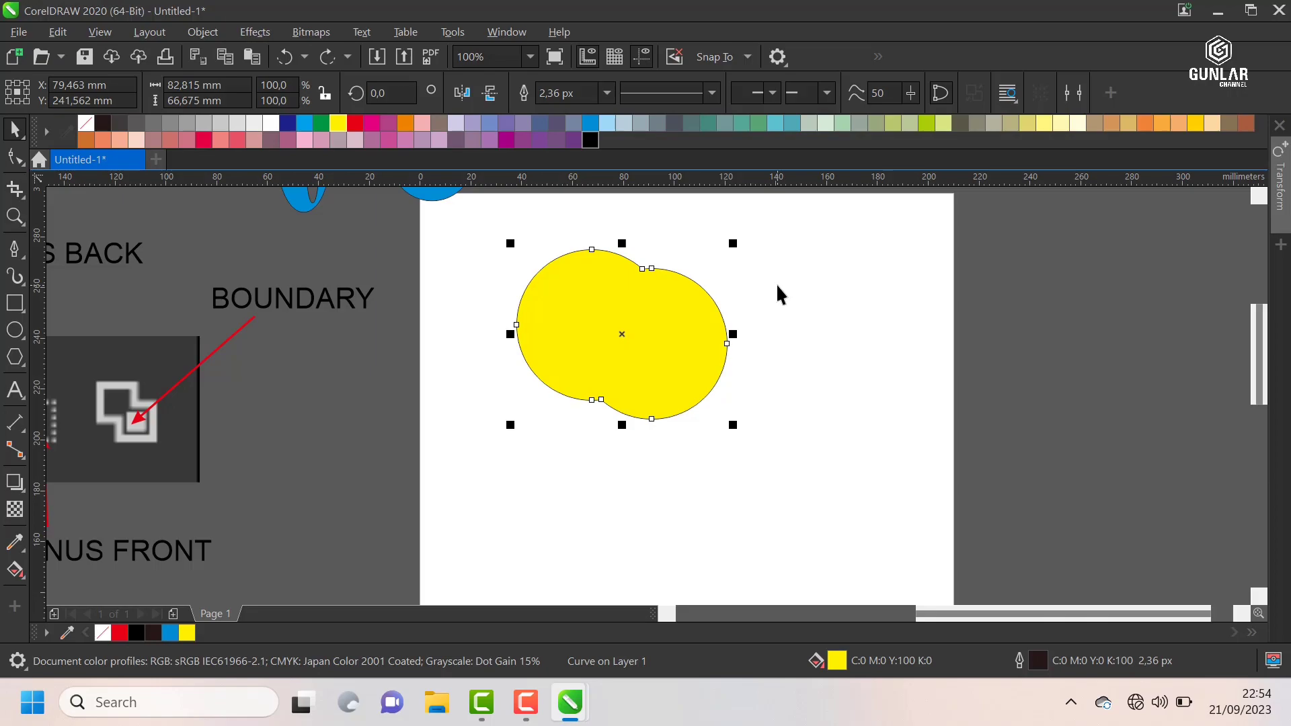
key("ctrl+z")
Step: Try moving the red circle to the right, away from the yellow one, and undo the move
left_click(776, 283)
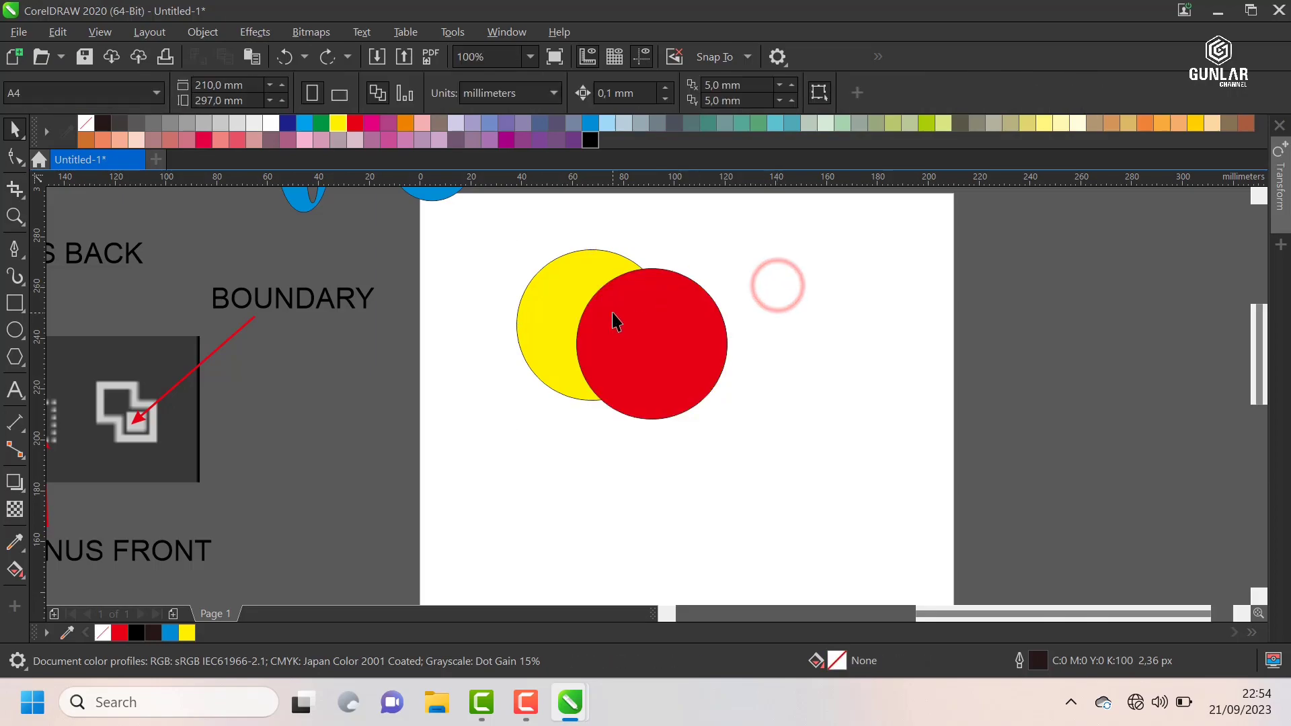
left_click_drag(612, 313, 709, 312)
key("ctrl+z")
left_click(795, 275)
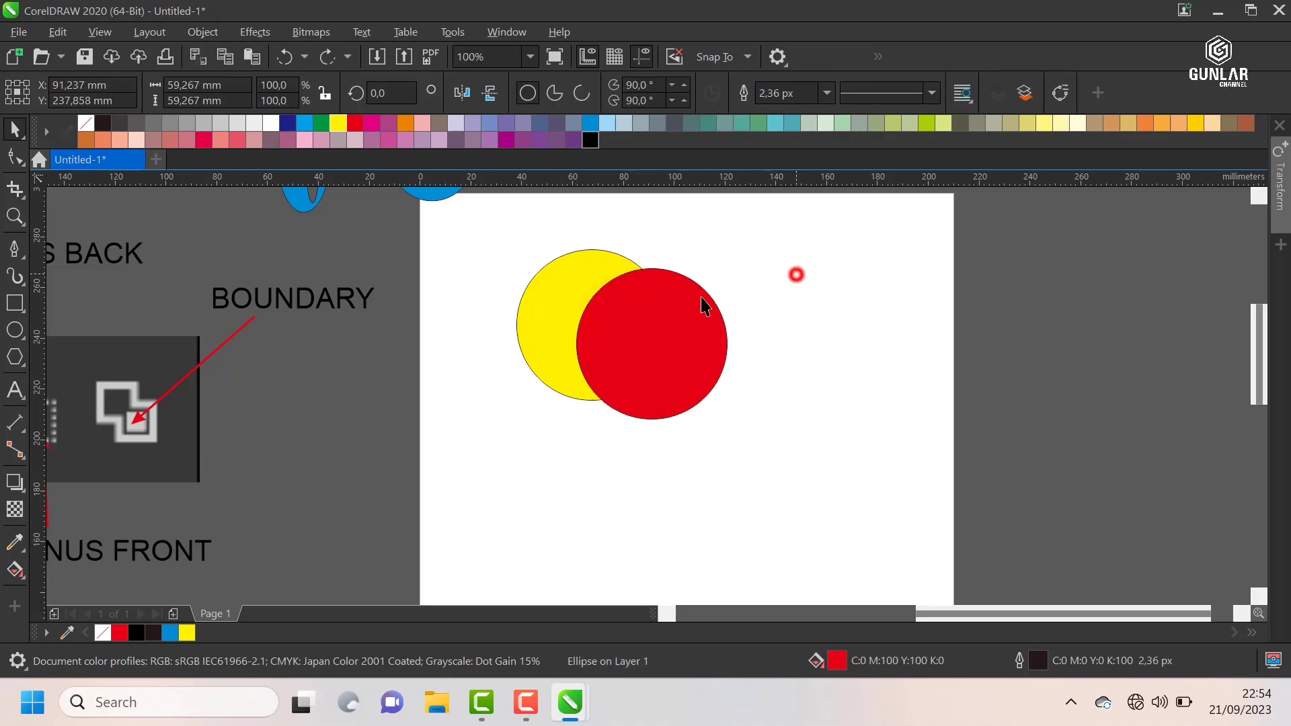
left_click(643, 315)
left_click(554, 291)
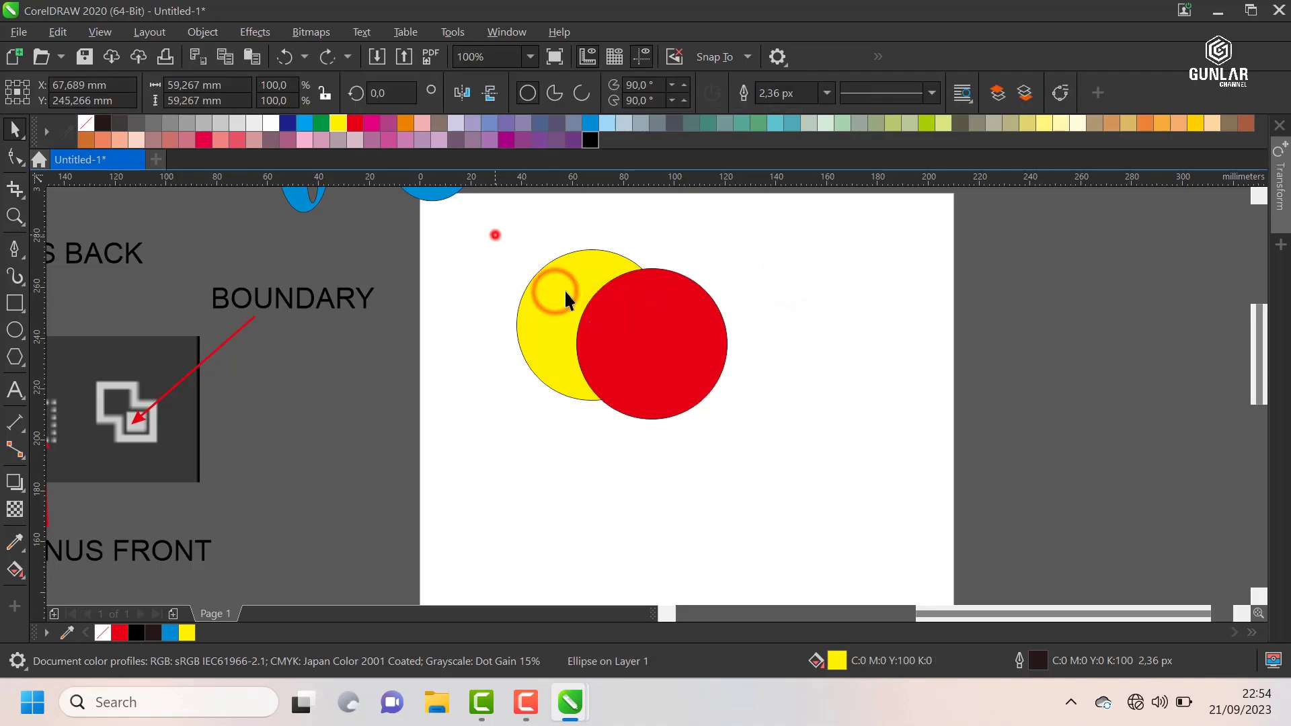
Step: Weld the yellow and red circles and move the result to the page's right edge, at about X 240.3 mm, Y 241.6 mm
left_click_drag(496, 235, 815, 459)
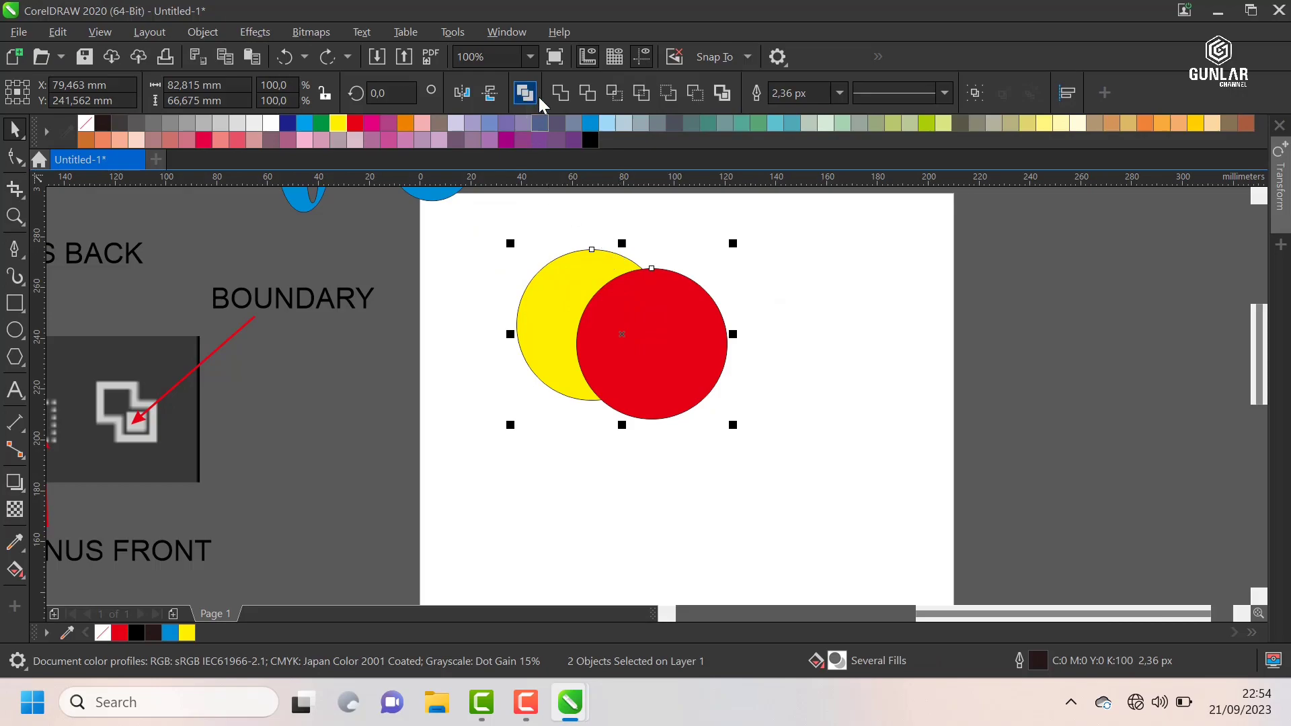
left_click(562, 96)
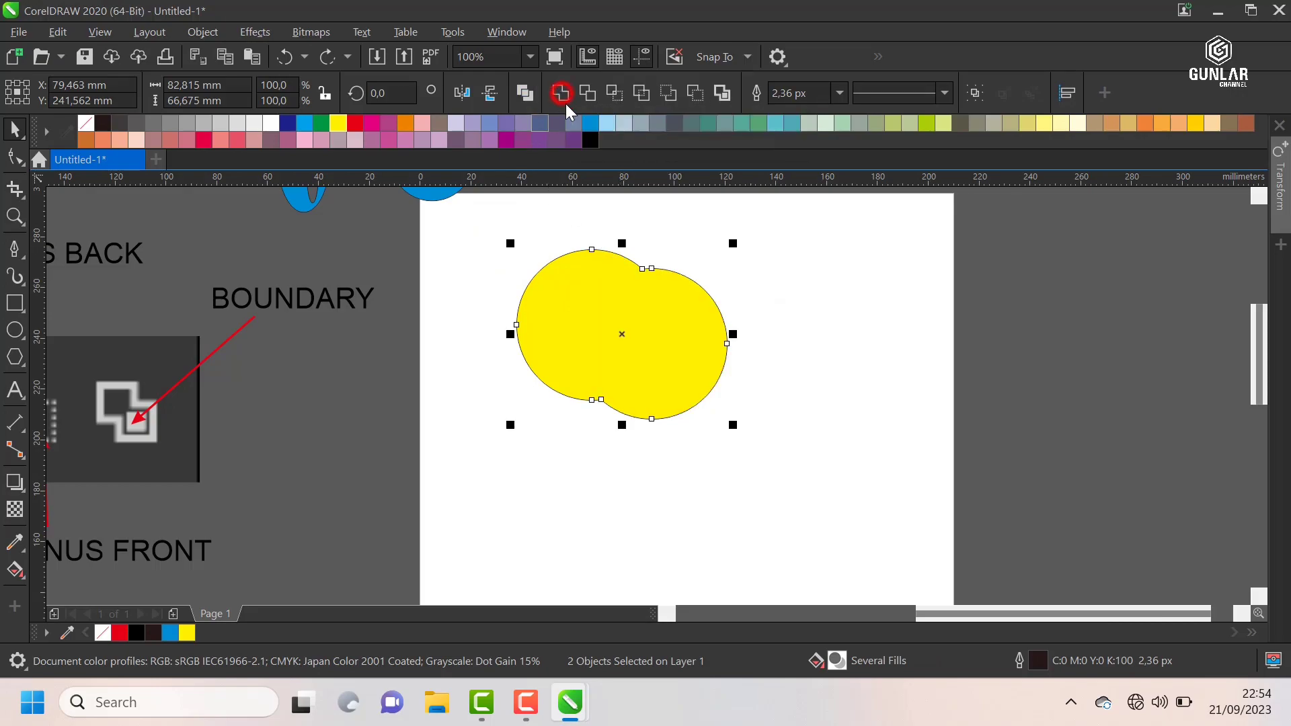
left_click(758, 251)
left_click_drag(685, 320, 1023, 296)
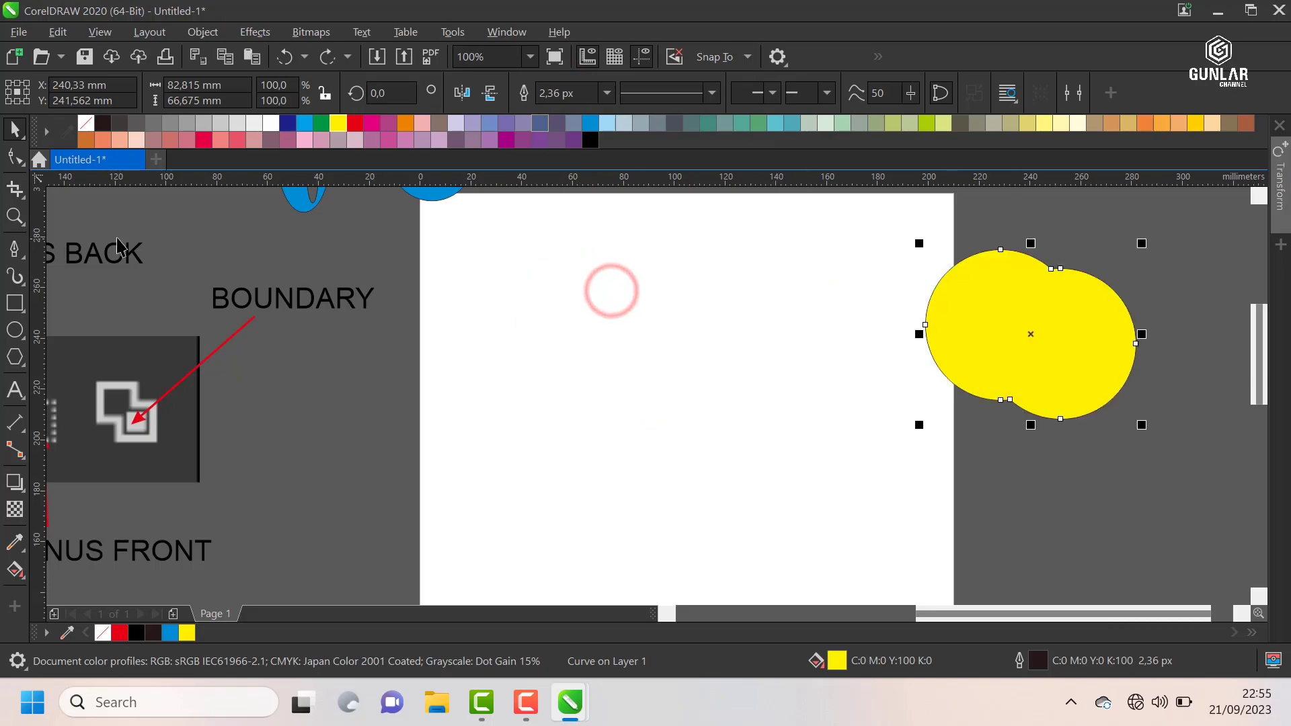
Step: Draw a tall ellipse about 23 × 50 mm, a wide ellipse overlapping its base, and a narrow ellipse on its right enlarged to about 15.7 × 55.6 mm
left_click(15, 330)
left_click_drag(553, 268, 612, 395)
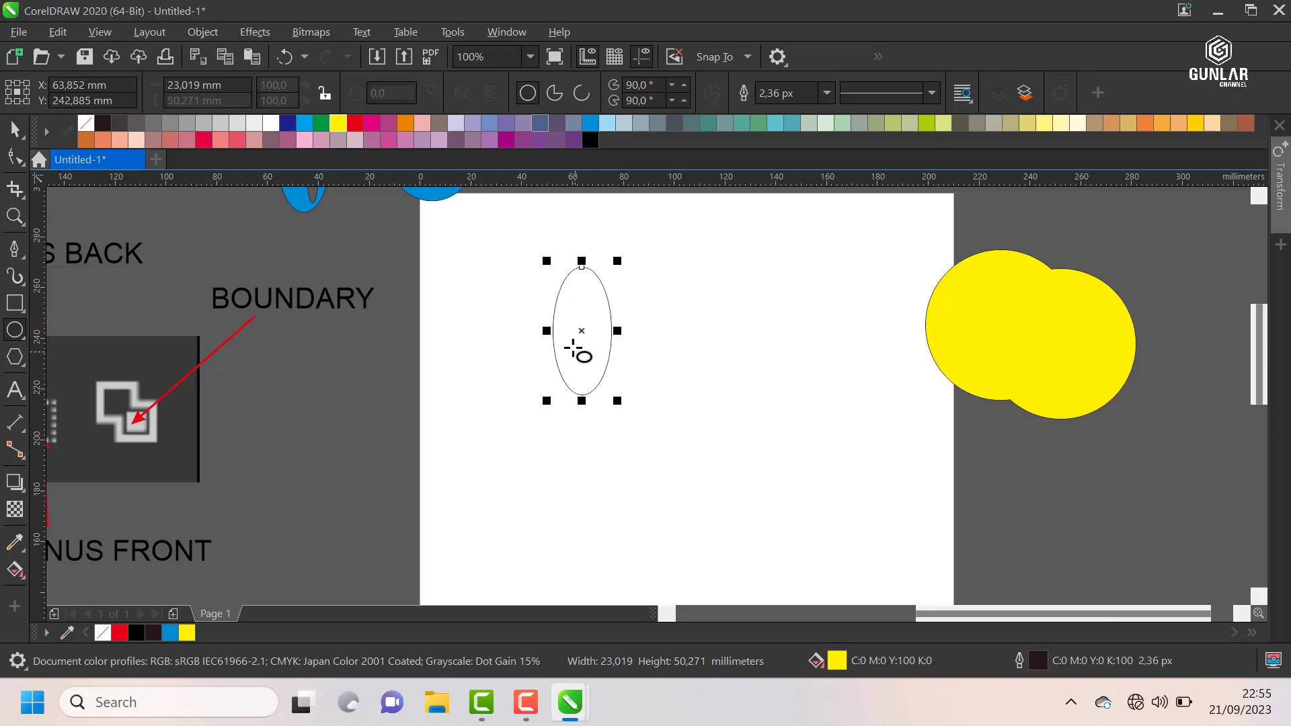
left_click_drag(573, 348, 675, 425)
left_click_drag(634, 292, 670, 396)
left_click_drag(653, 281, 625, 249)
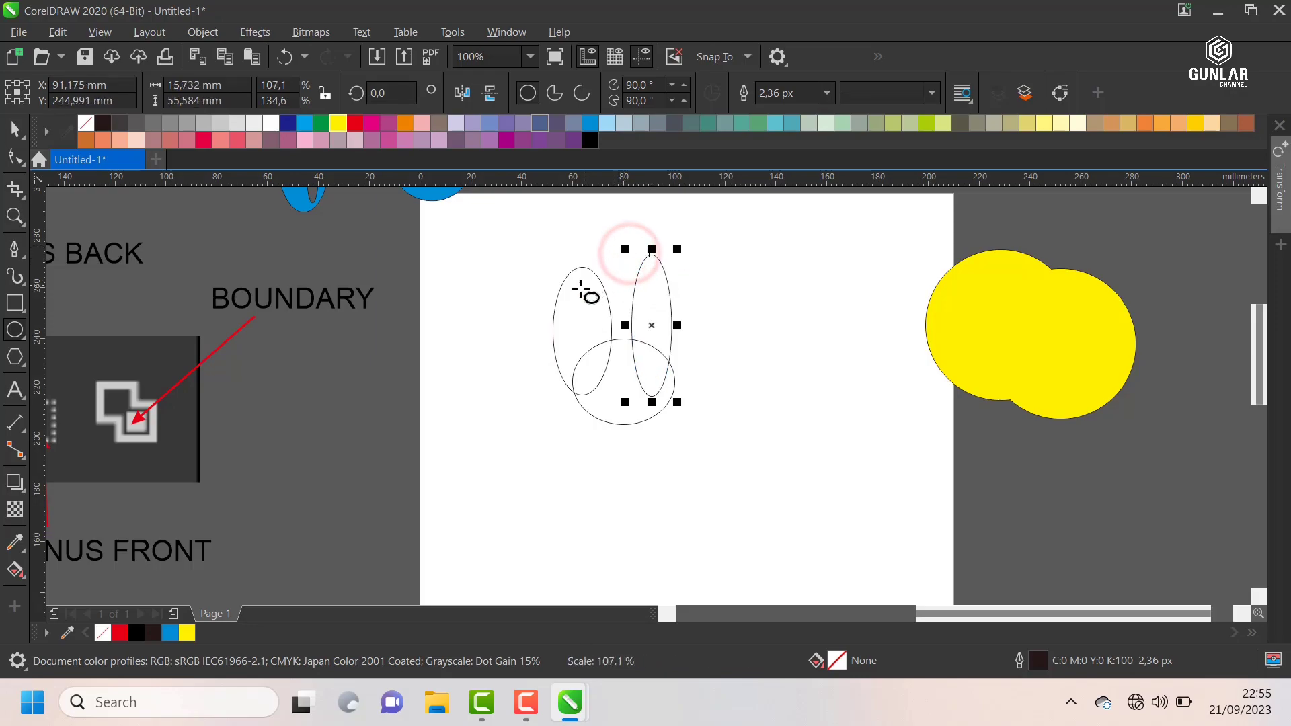
Step: Delete the left tall ellipse and replace it with a copy of the narrow right one at about X 66.3 mm, Y 245 mm
left_click(13, 128)
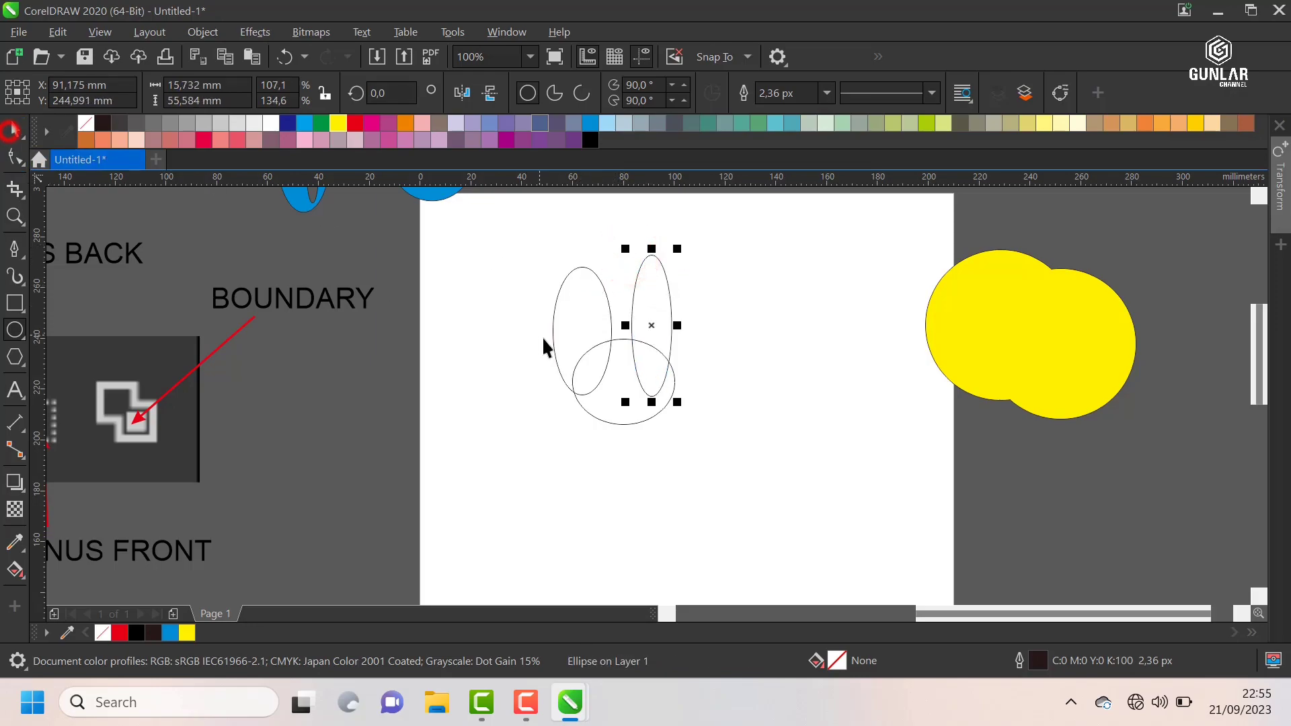
left_click(585, 306)
key("Delete")
scroll(645, 333, "up", 2)
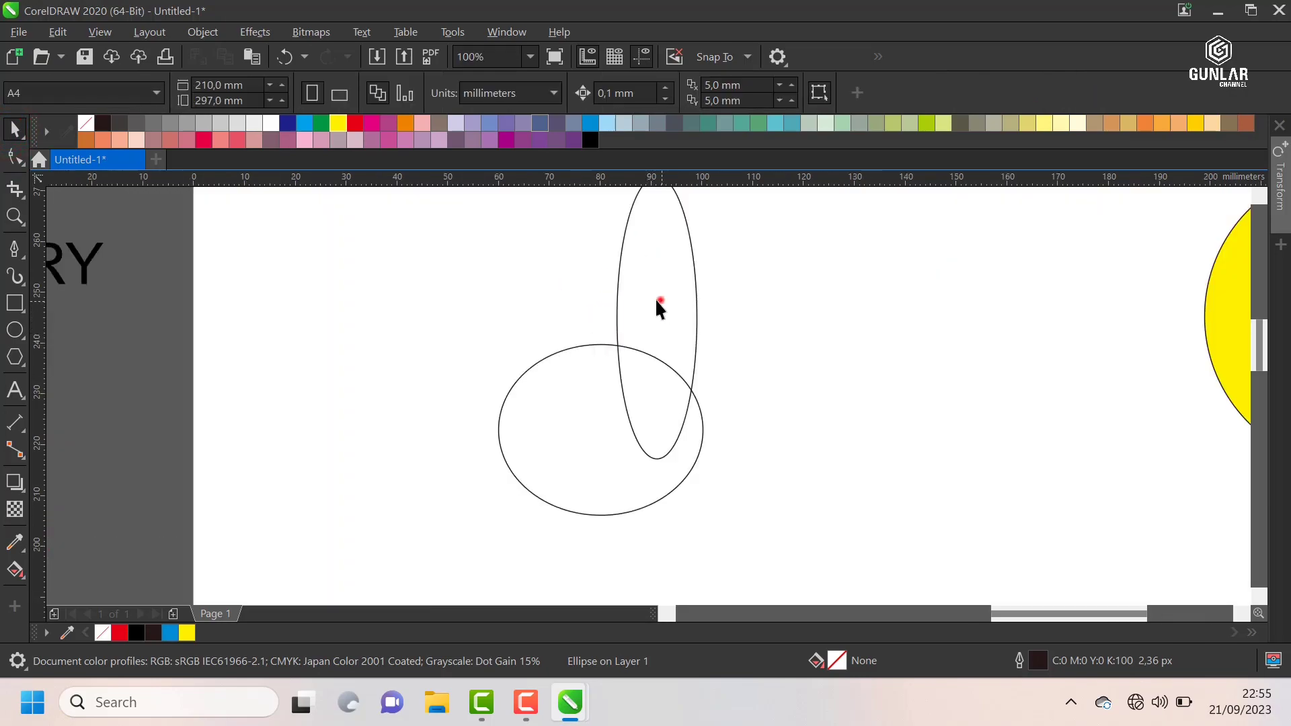
left_click_drag(659, 302, 534, 303)
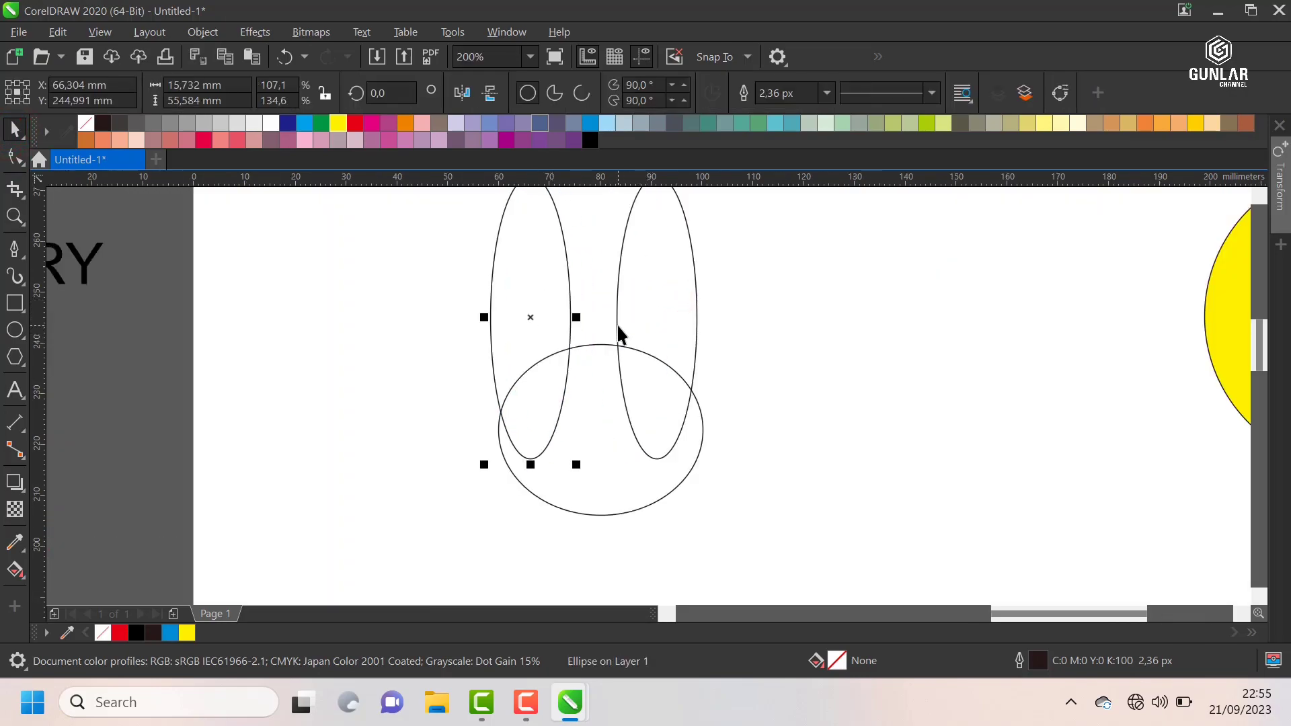
Step: Rotate the two narrow ellipses so their upper ends tilt outward like rabbit ears above the wide ellipse
scroll(625, 316, "down", 2)
left_click(648, 280)
left_click(645, 266)
left_click_drag(661, 241, 593, 230)
left_click(563, 280)
left_click(573, 286)
left_click(746, 256)
Step: Weld the three rabbit ellipses into one outline and move it to about X 46 mm, Y 246.8 mm
scroll(601, 292, "down", 2)
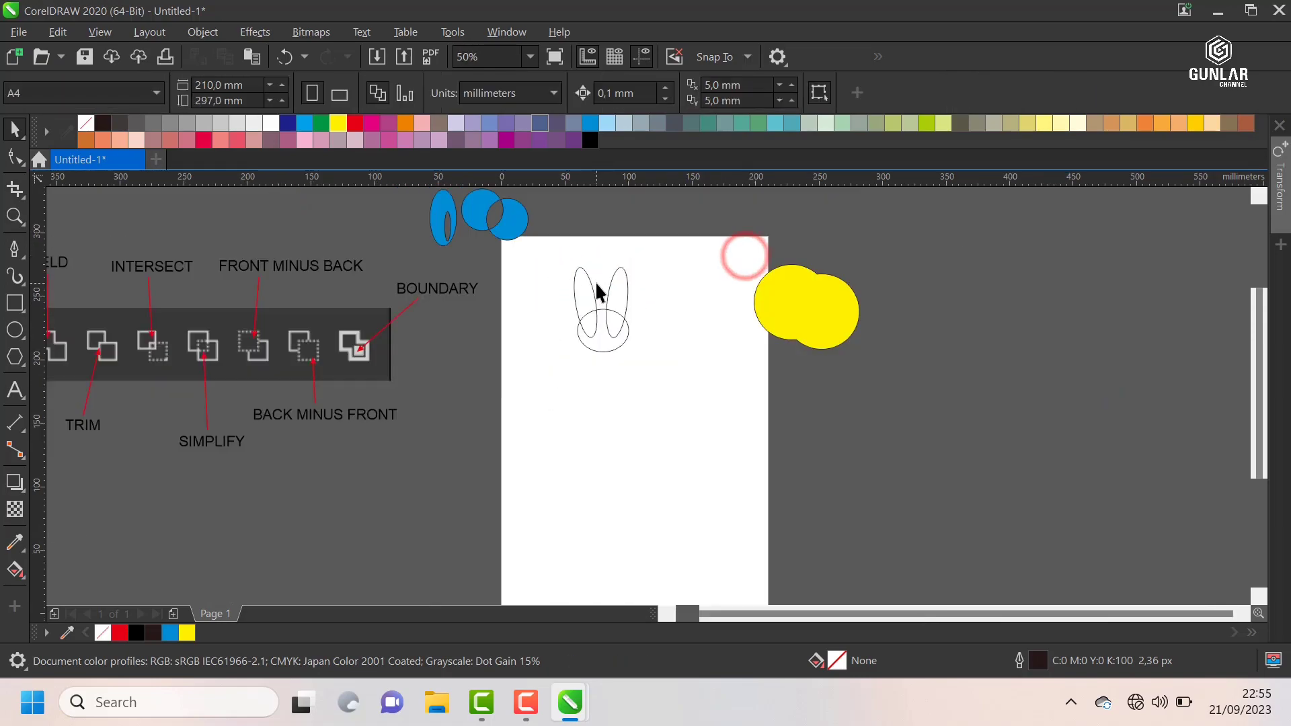
scroll(600, 293, "up", 2)
left_click_drag(717, 359, 772, 446)
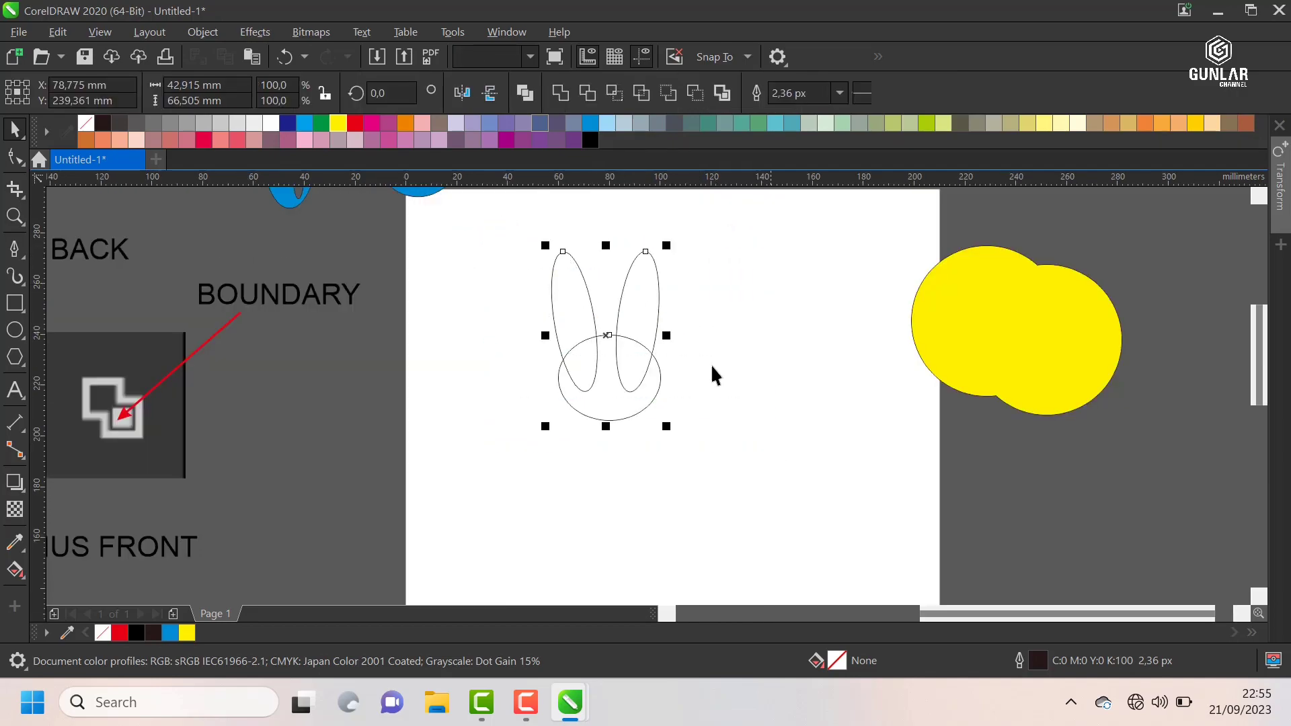
left_click(560, 94)
left_click(720, 283)
left_click_drag(644, 305, 562, 283)
scroll(486, 277, "up", 1)
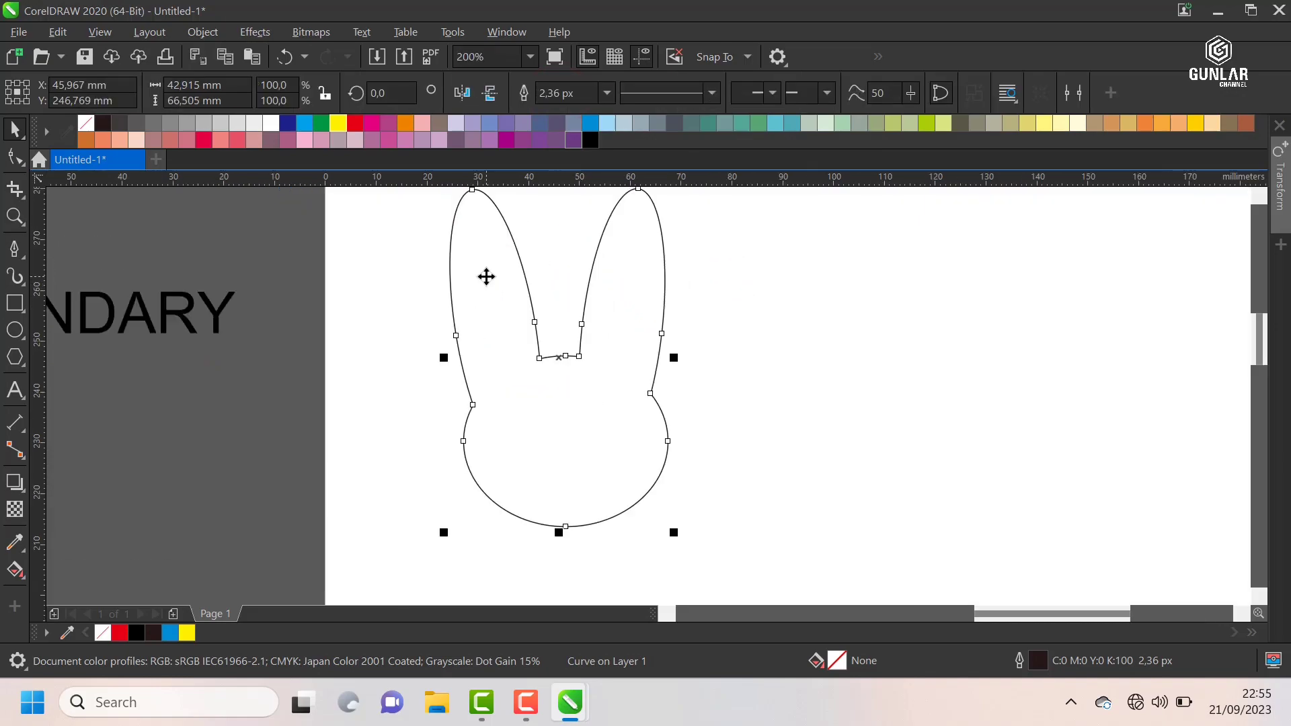
Step: Fill the welded rabbit head with red and move it to about X 153.9 mm, Y 276.9 mm
left_click(356, 124)
left_click(398, 288)
scroll(582, 361, "down", 1)
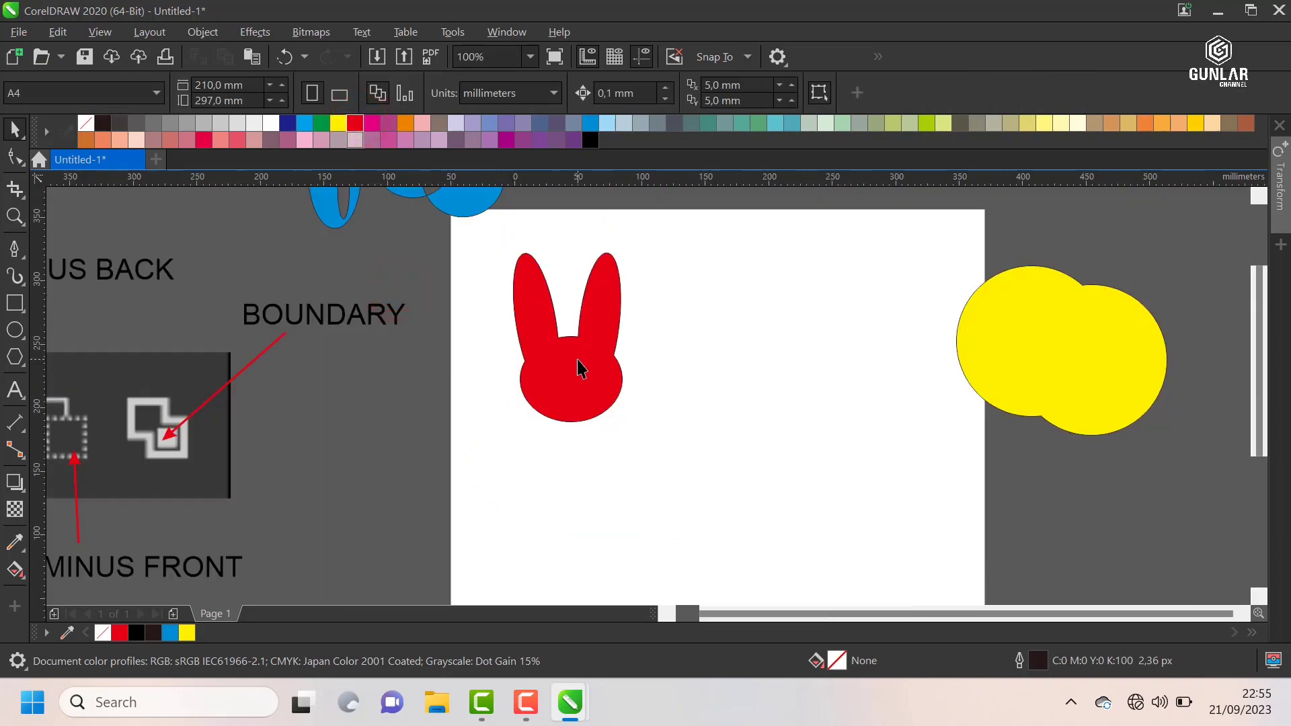
scroll(577, 356, "up", 1)
left_click_drag(582, 374, 855, 300)
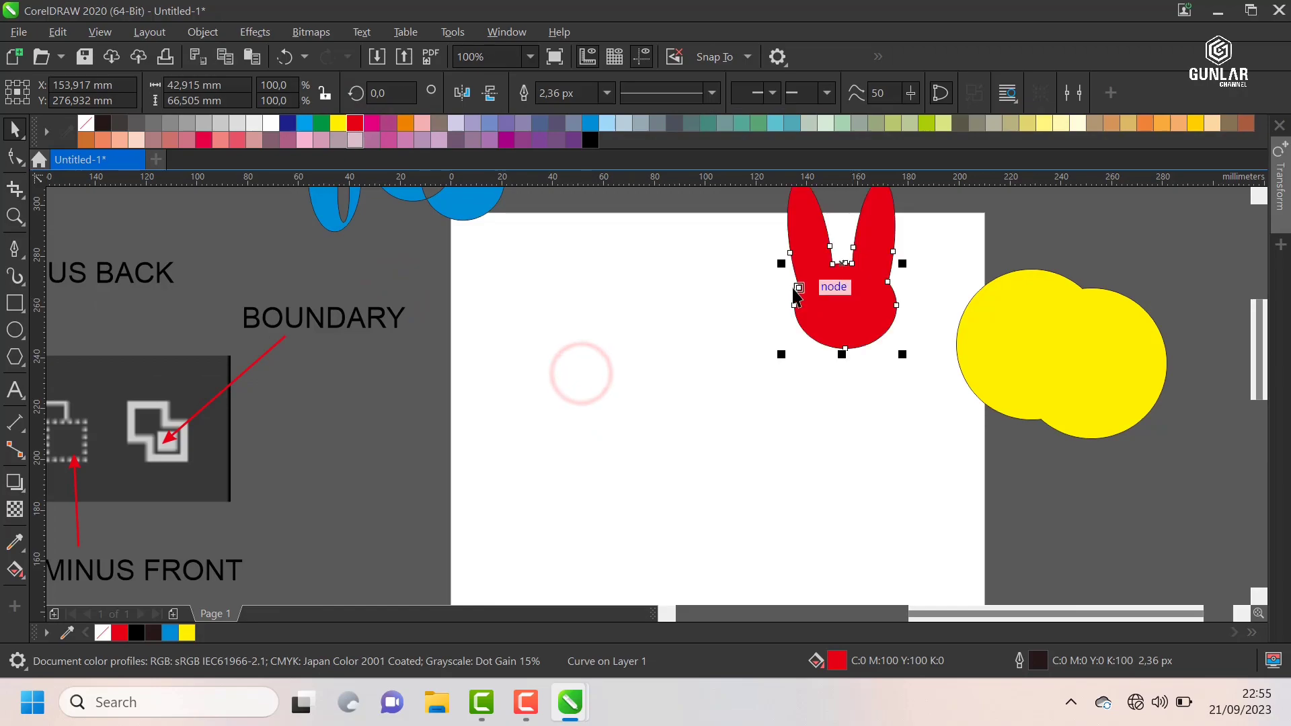
scroll(700, 306, "down", 1)
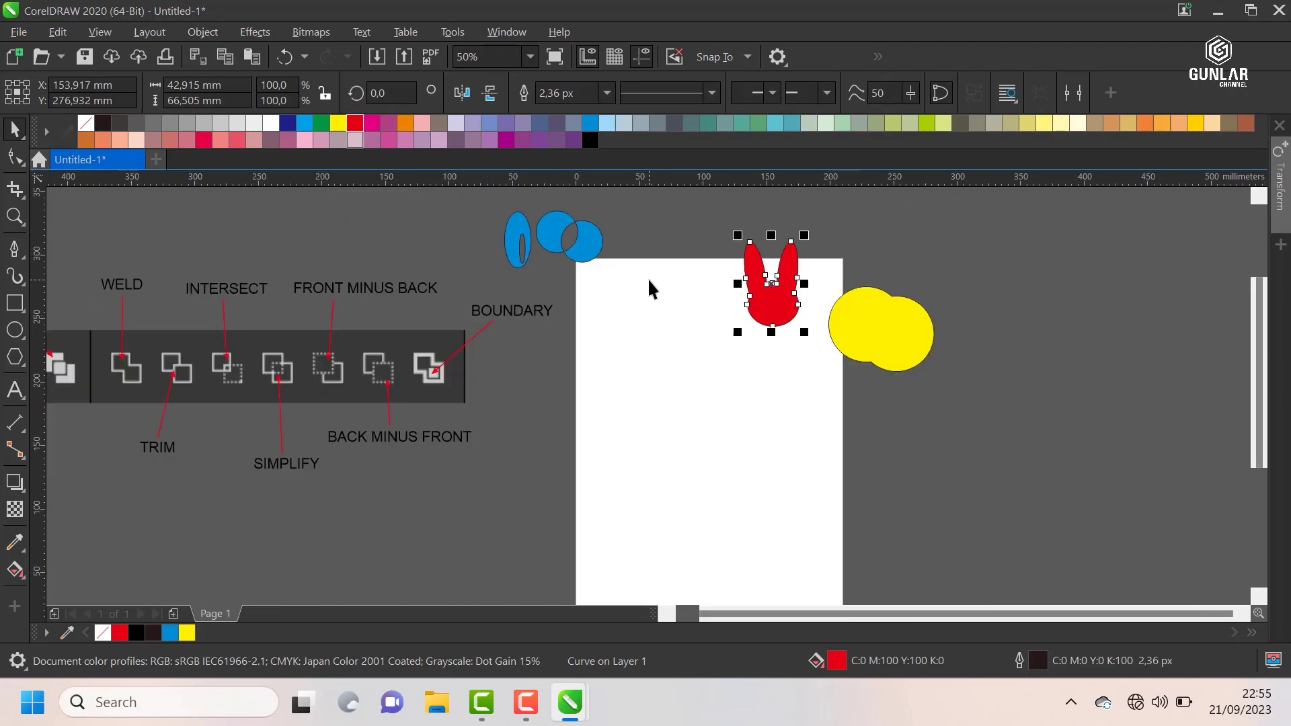
Step: Draw a tall rectangle about 39 mm high with three horizontal rectangles overlapping its right edge in the shape of a letter E
scroll(625, 296, "up", 1)
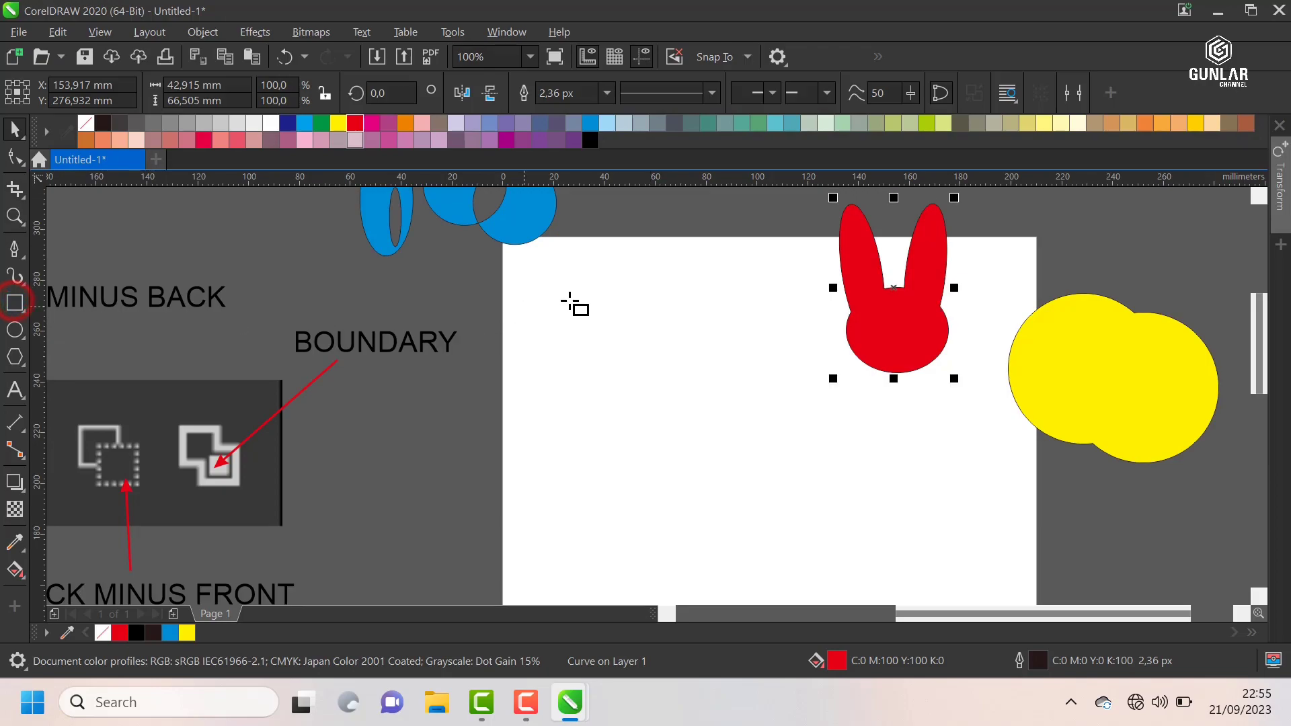
scroll(570, 303, "up", 1)
left_click_drag(560, 277, 601, 476)
left_click(581, 428)
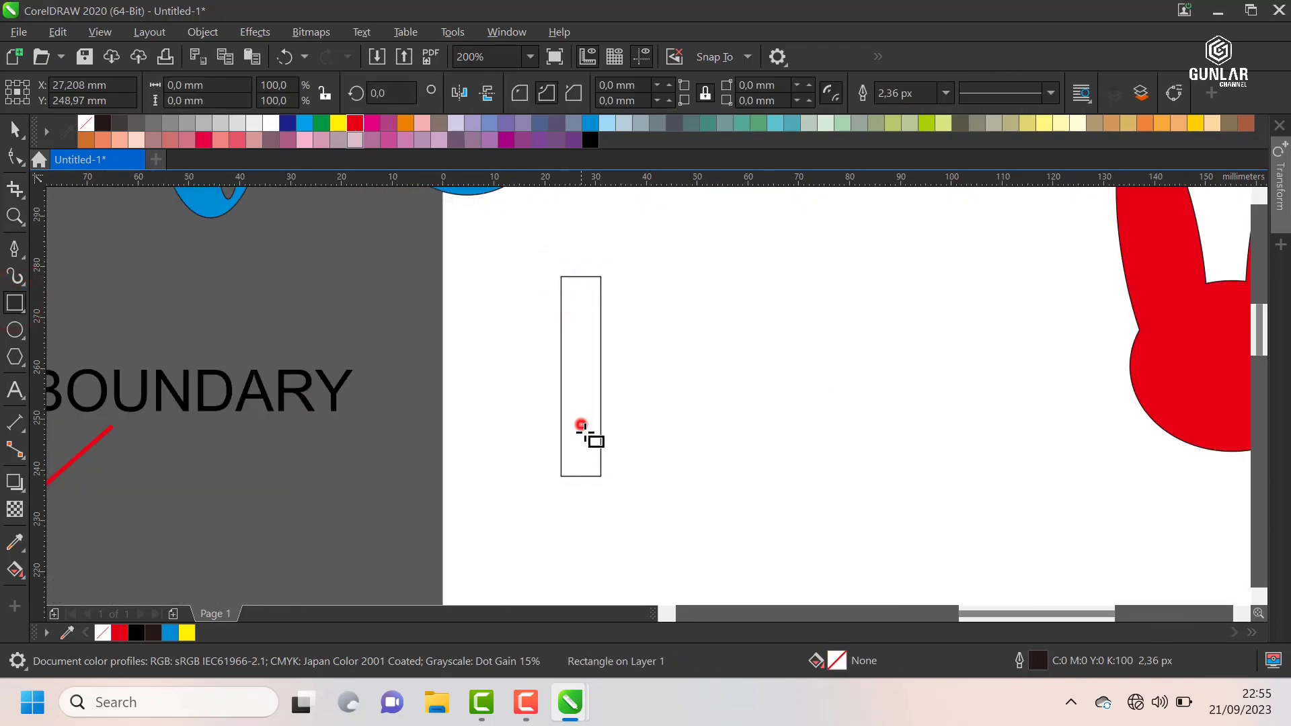
left_click_drag(581, 427, 696, 464)
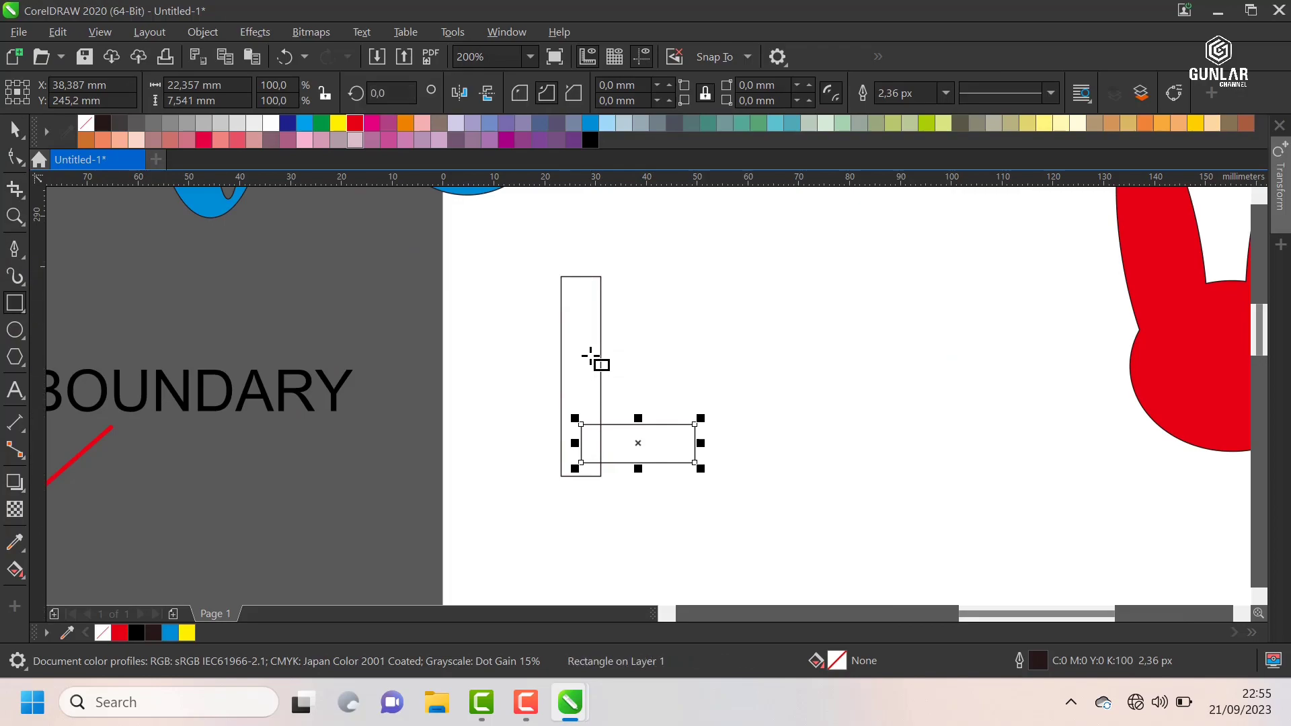
left_click_drag(590, 356, 652, 393)
left_click(582, 294)
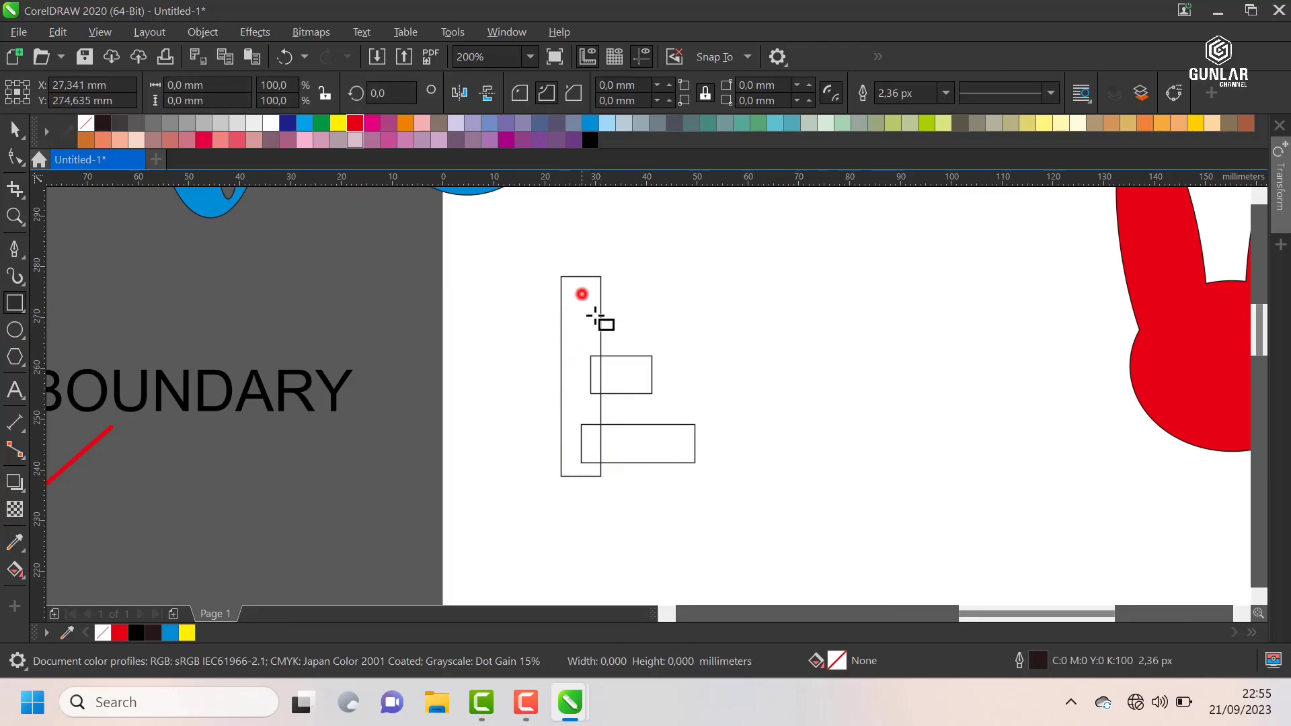
left_click_drag(581, 294, 696, 326)
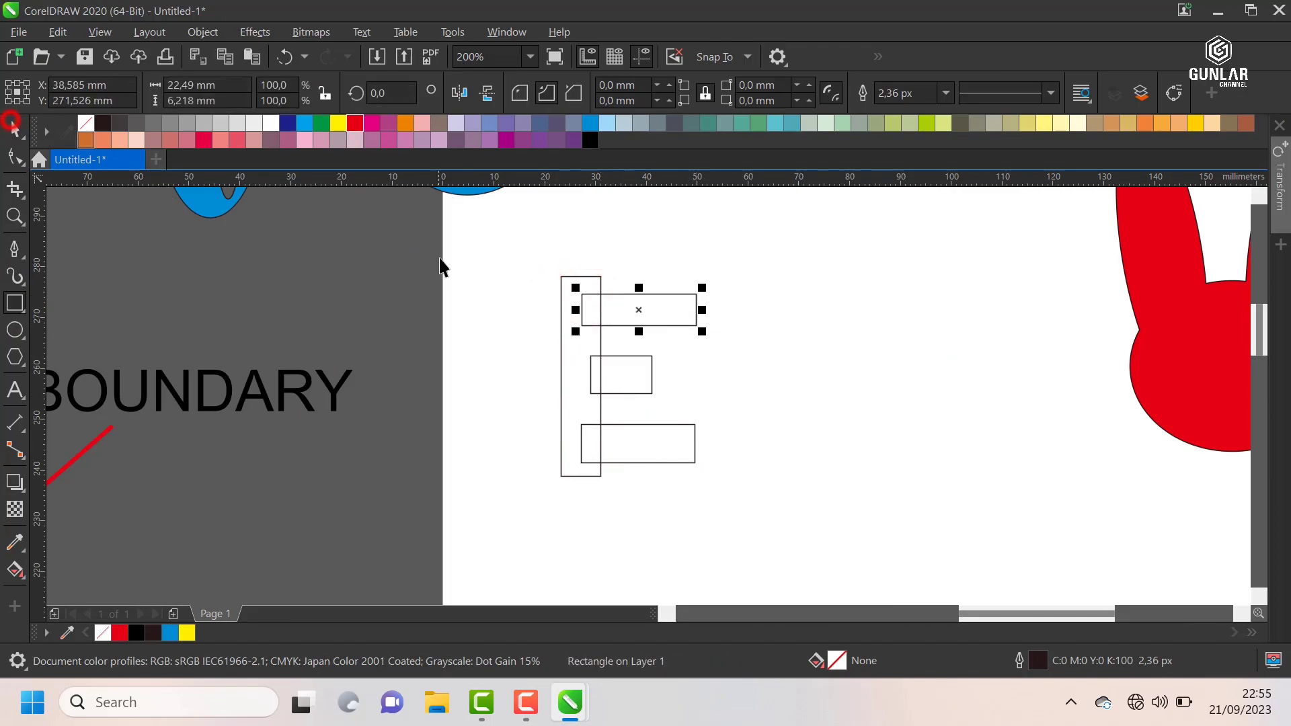
Step: Weld the four rectangles into a single letter E and fill it with black
left_click_drag(457, 237, 818, 521)
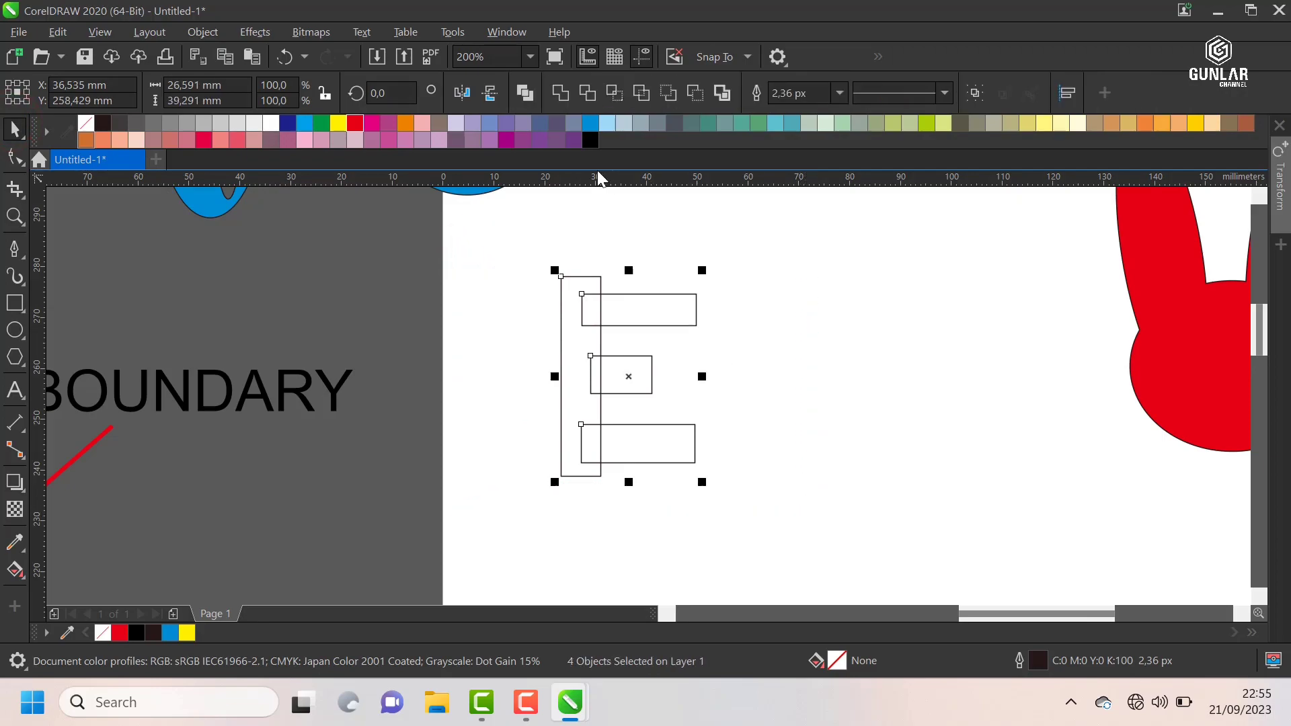
left_click(560, 92)
left_click(827, 280)
left_click(636, 297)
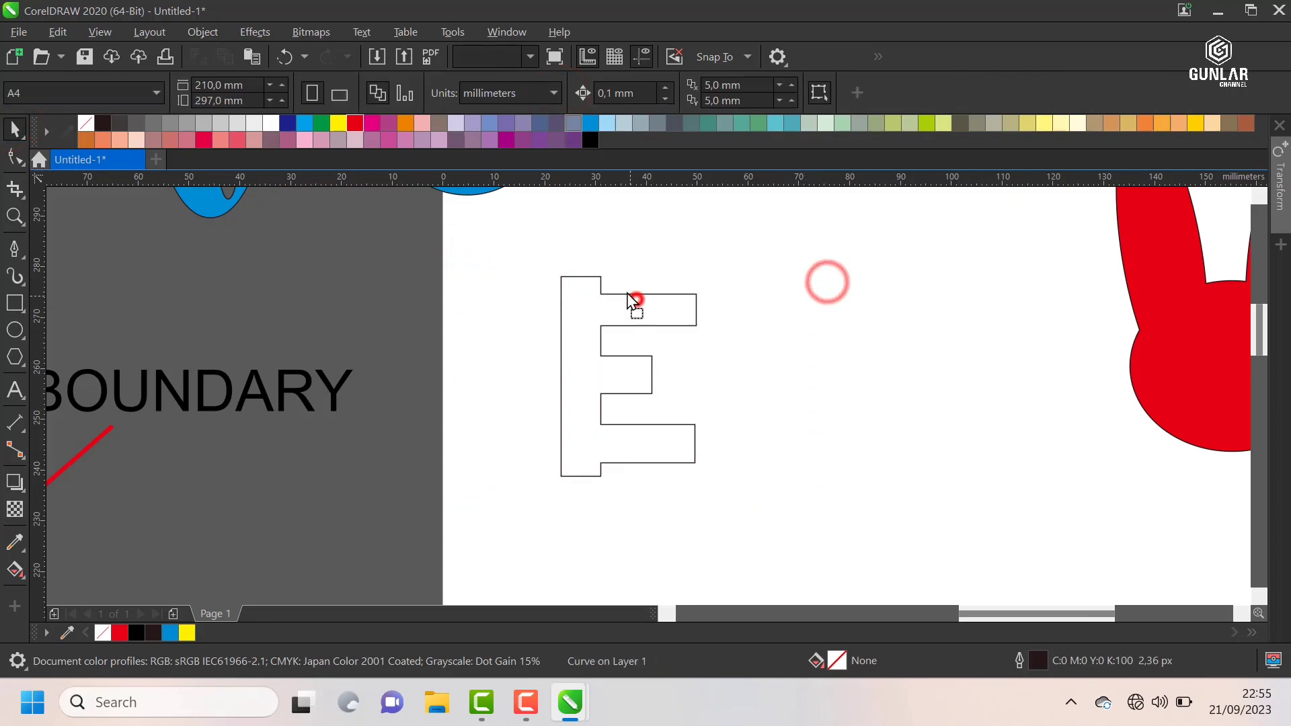
left_click(591, 140)
left_click(749, 300)
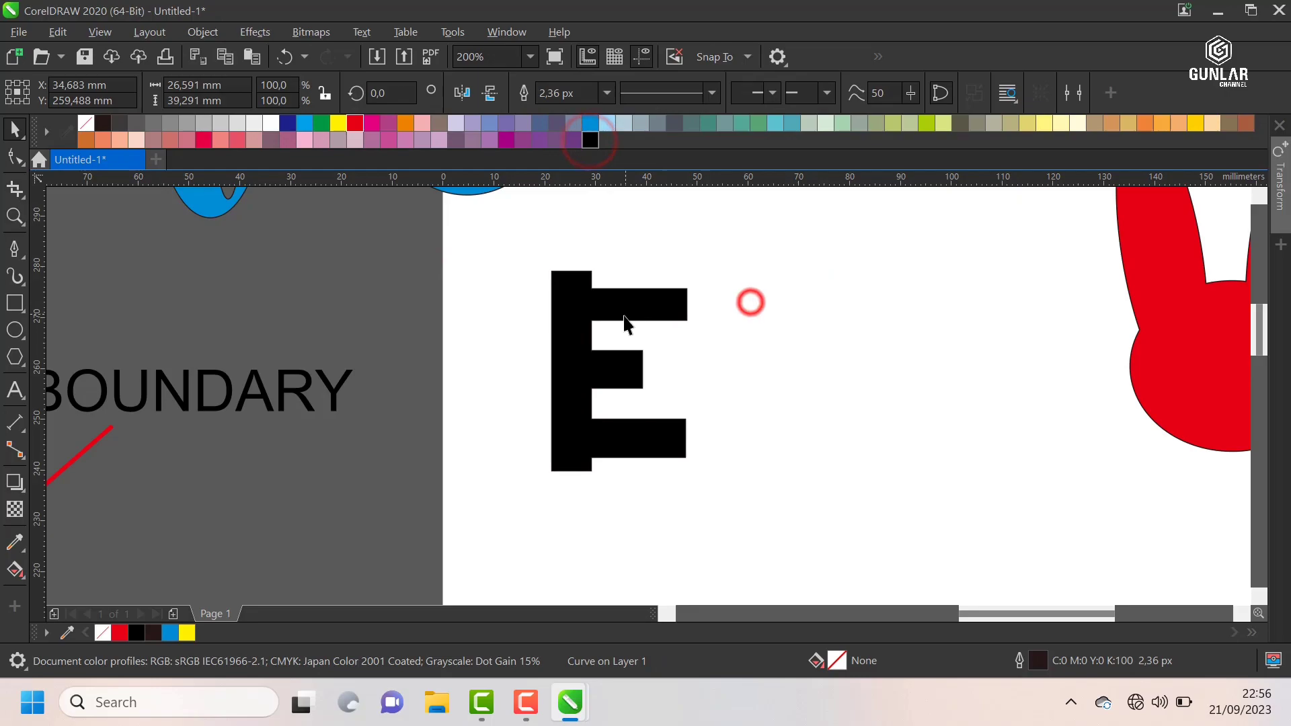
Step: Move the black letter E beside the rabbit, to about X 197.7 mm, Y 285.9 mm
scroll(628, 317, "down", 2)
left_click_drag(632, 320, 1046, 252)
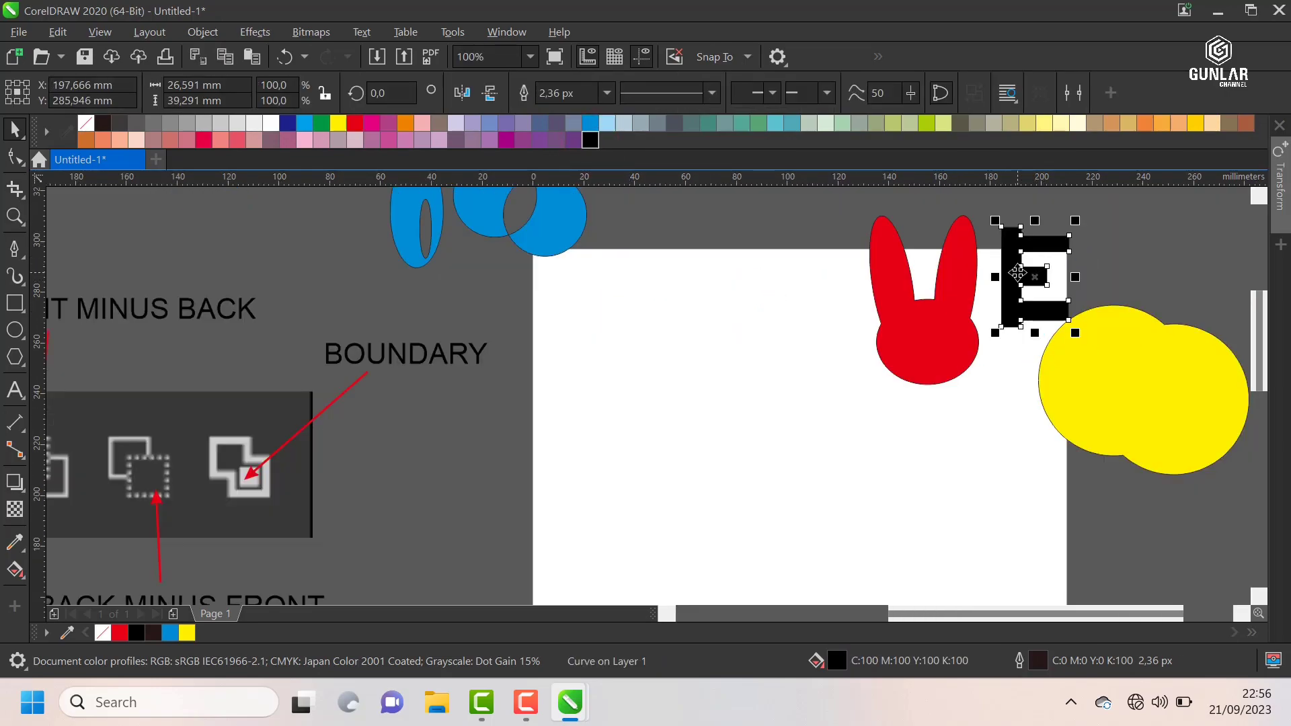
scroll(642, 218, "down", 1)
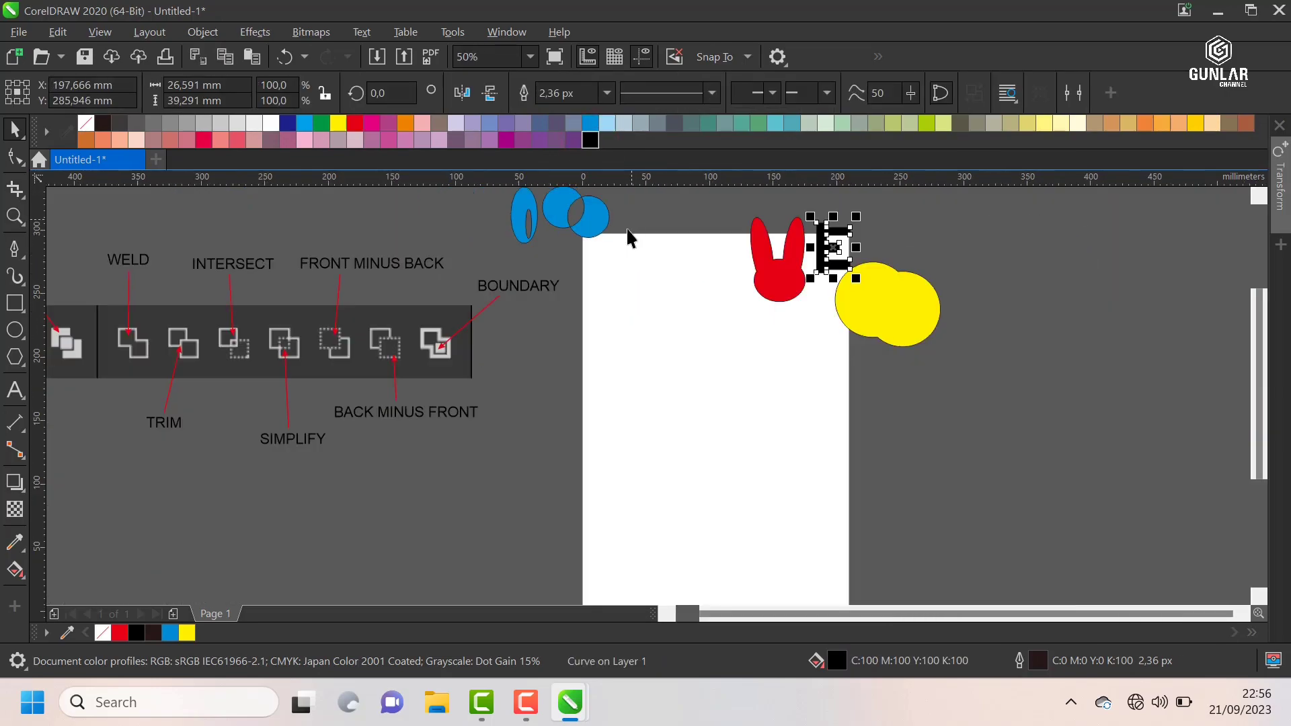
Step: Draw a circle about 53.4 mm in diameter and place an overlapping copy at its upper right, reduced to about 43.9 mm
scroll(309, 288, "down", 1)
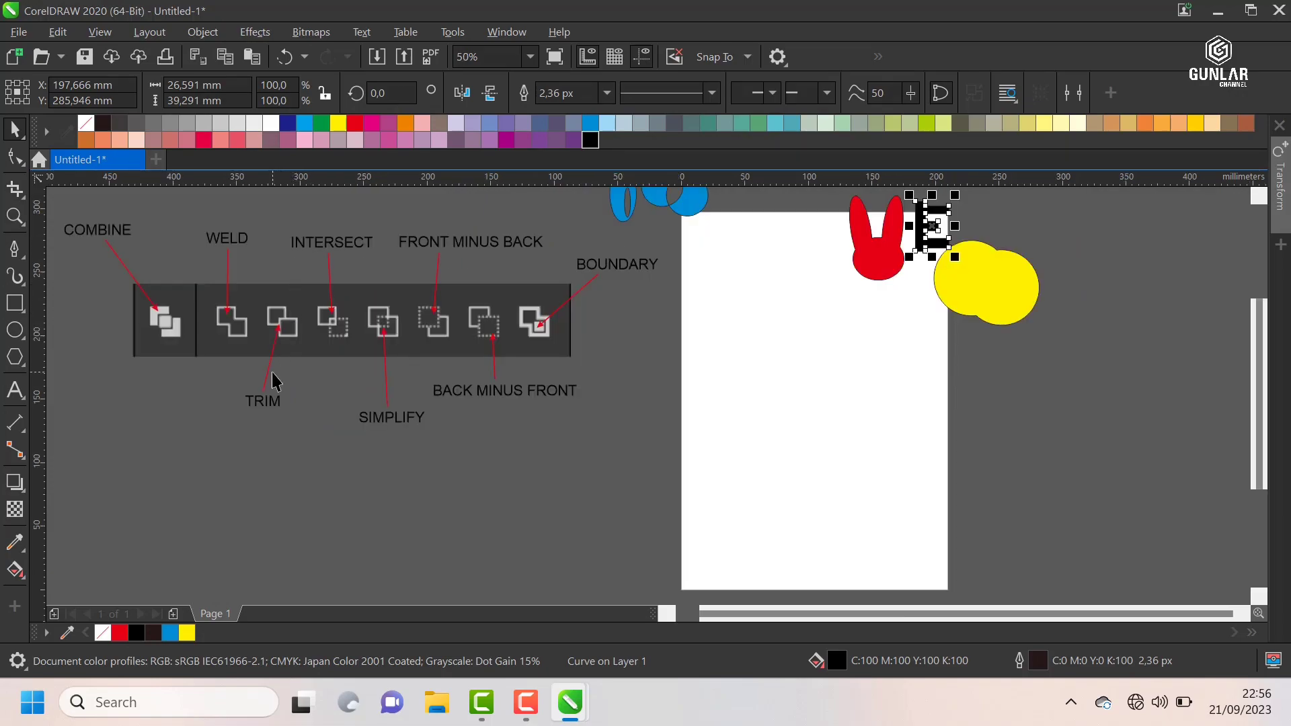
scroll(276, 382, "down", 1)
scroll(535, 329, "up", 1)
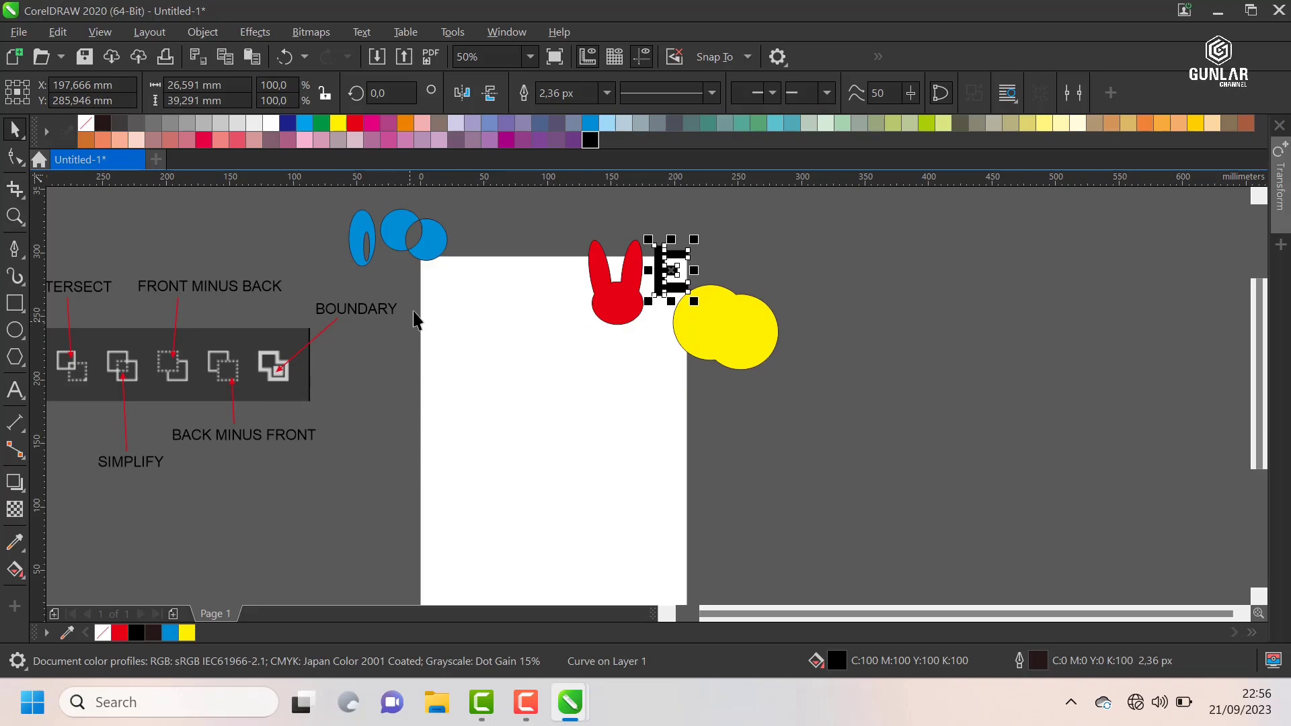
scroll(416, 319, "up", 1)
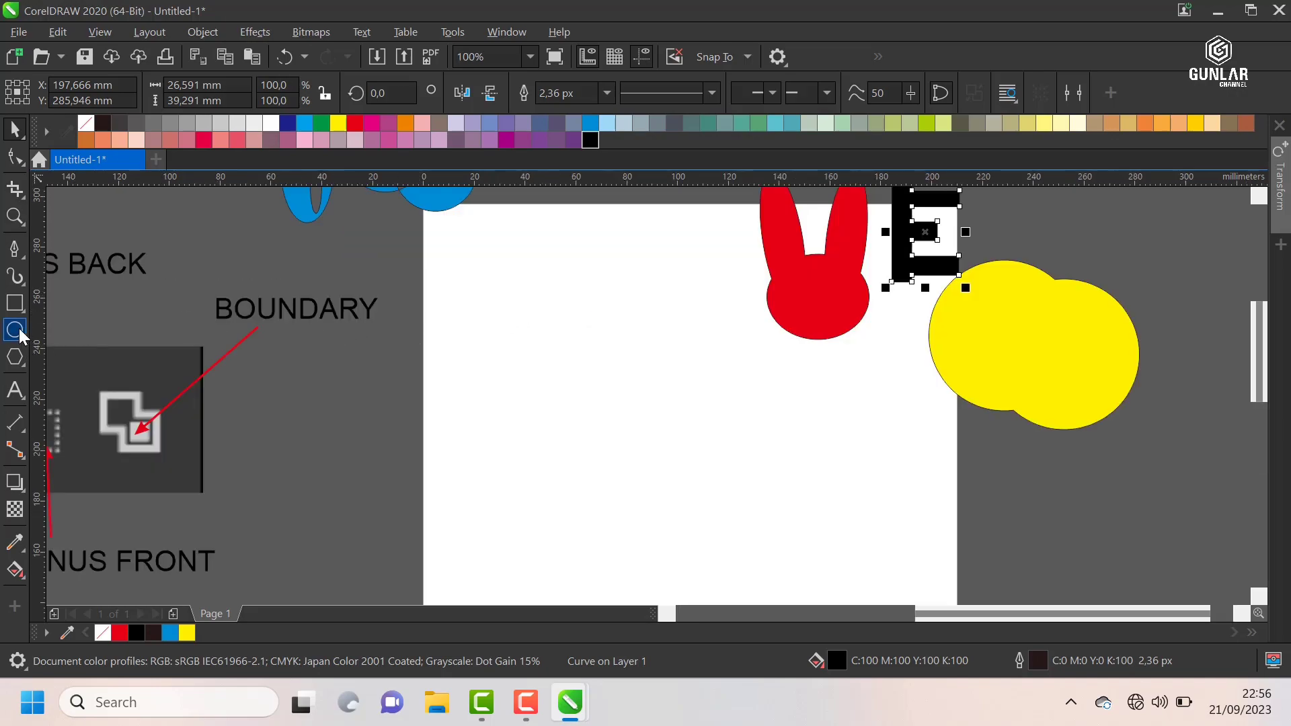
left_click_drag(471, 309, 538, 376)
left_click(17, 131)
left_click_drag(467, 312, 581, 321)
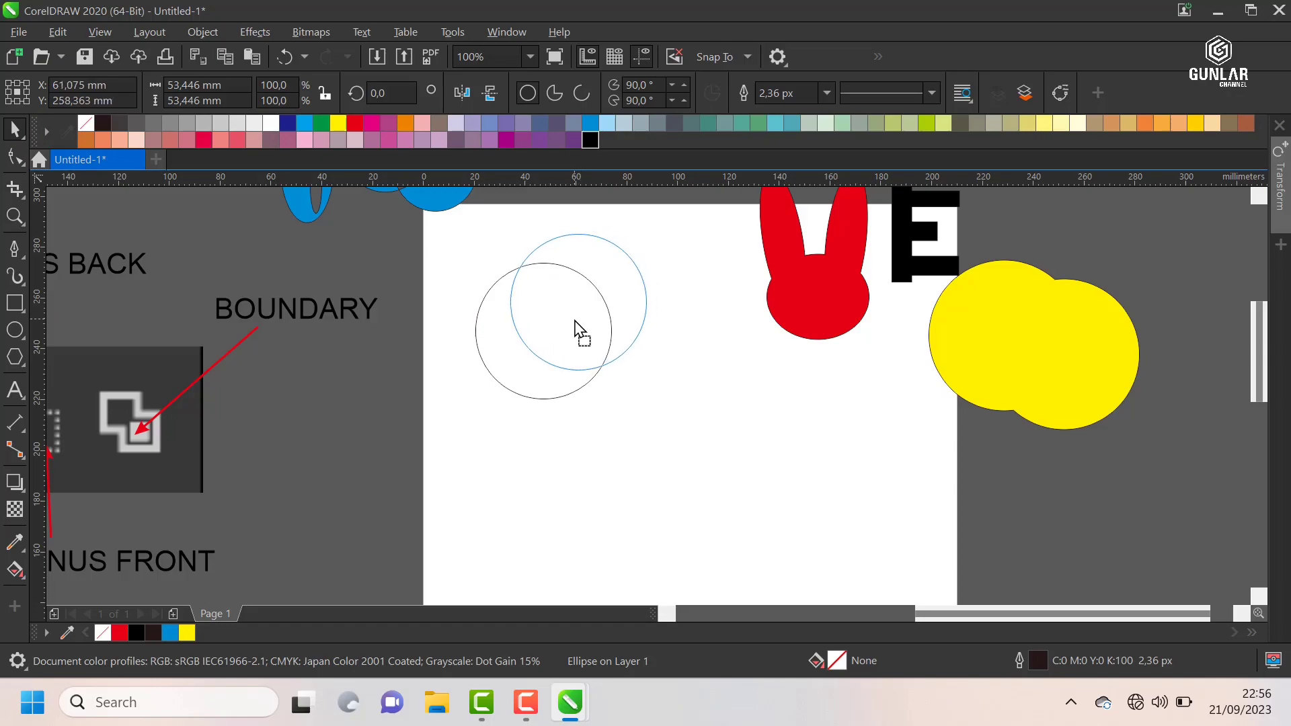
left_click_drag(653, 228, 639, 240)
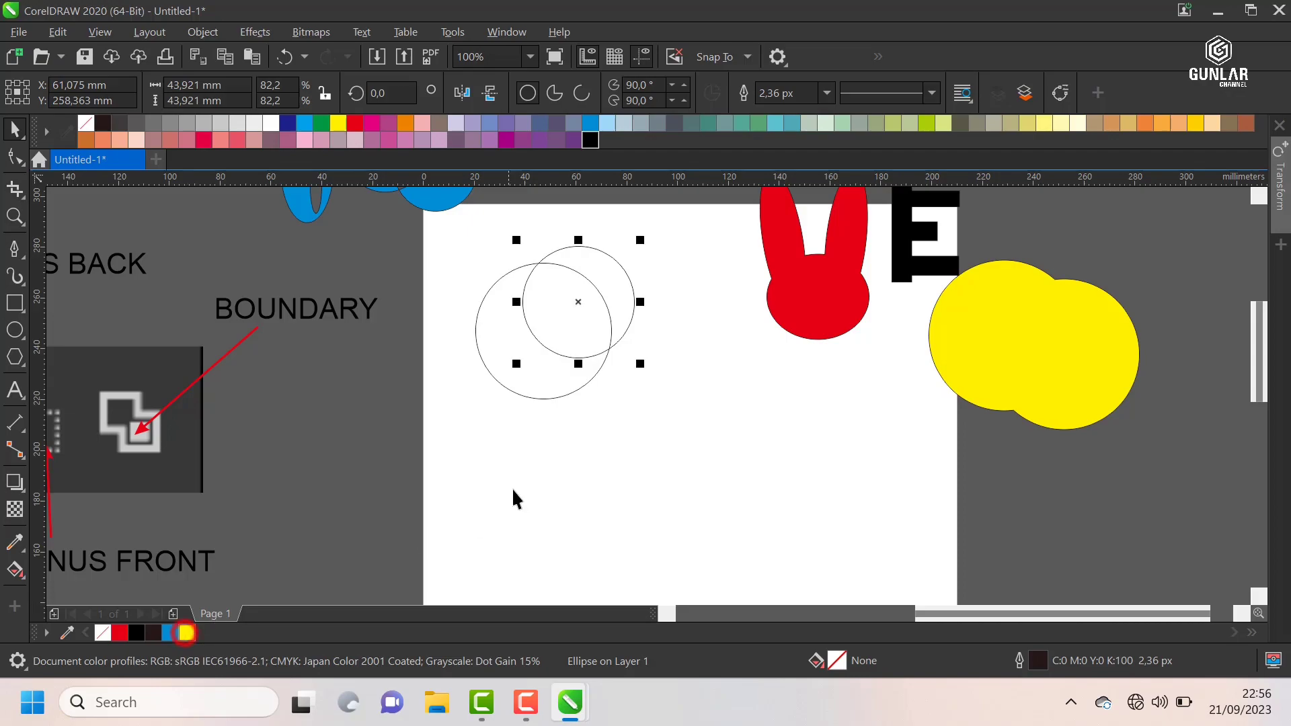
Step: Fill the smaller front circle with yellow and the larger back circle with red
left_click(545, 452)
left_click(519, 377)
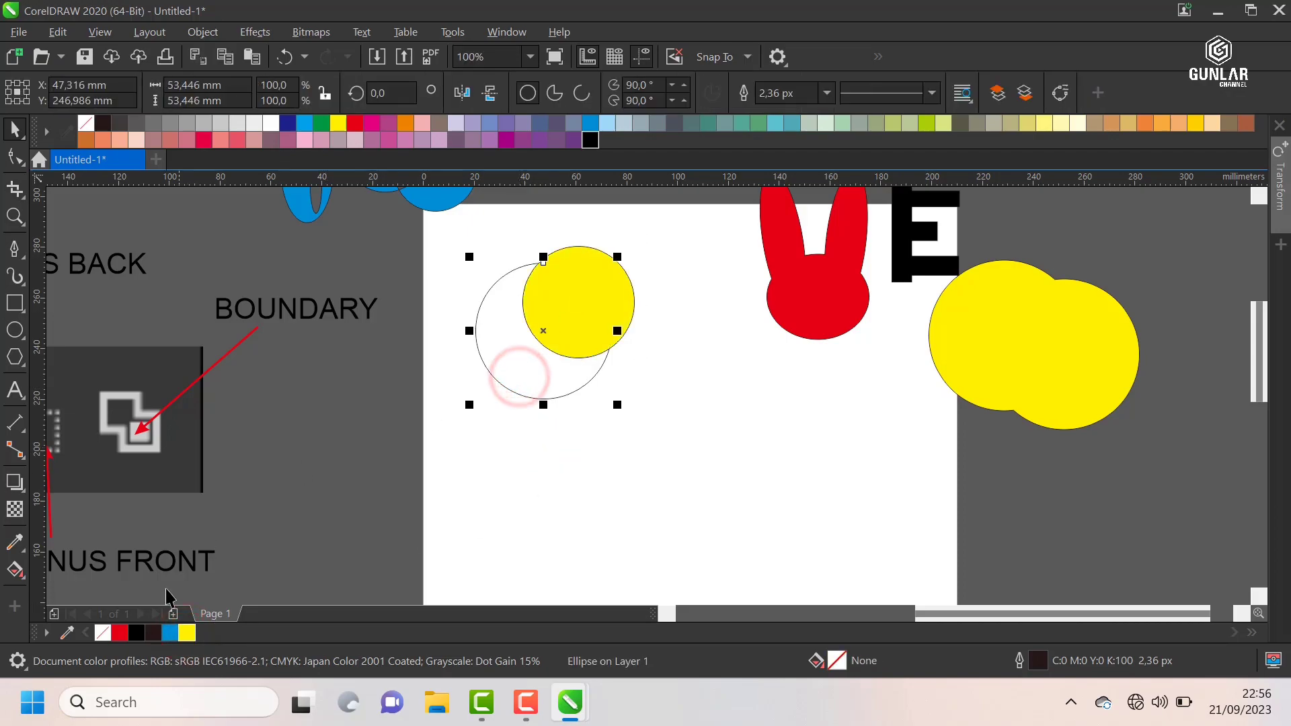
left_click(120, 633)
left_click(473, 481)
scroll(534, 312, "up", 2)
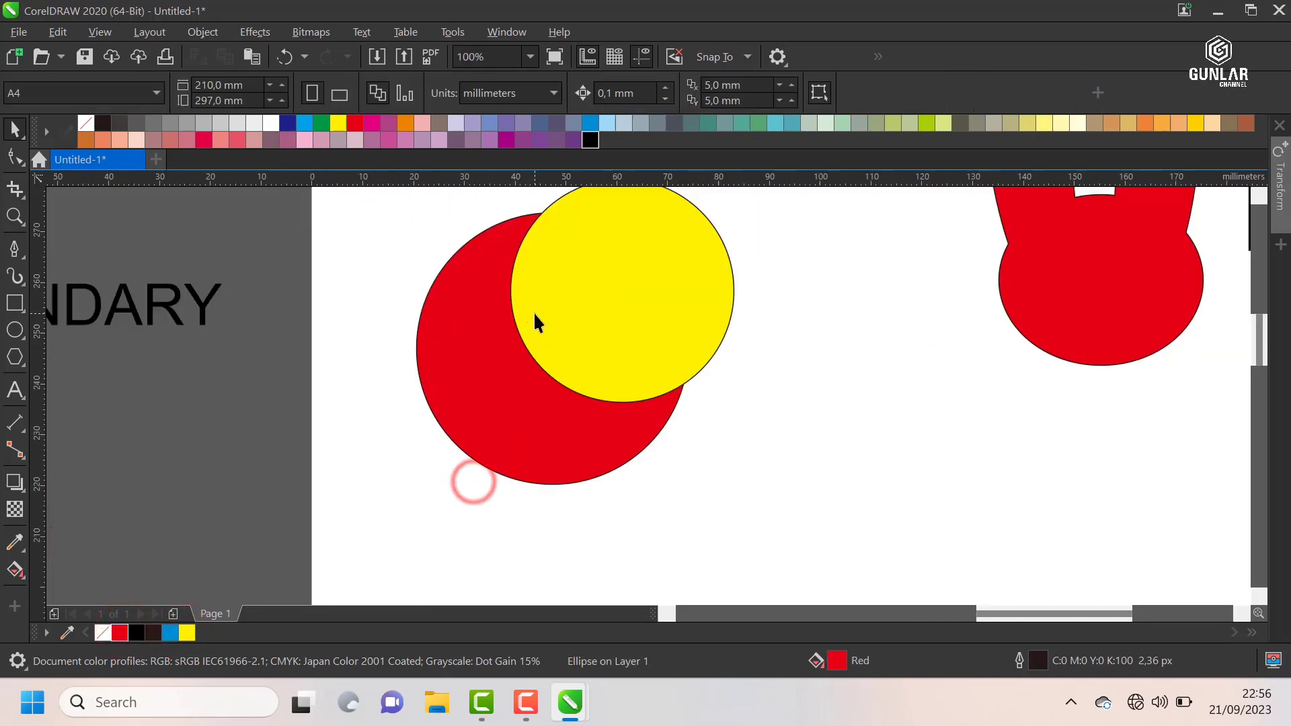
scroll(476, 331, "down", 2)
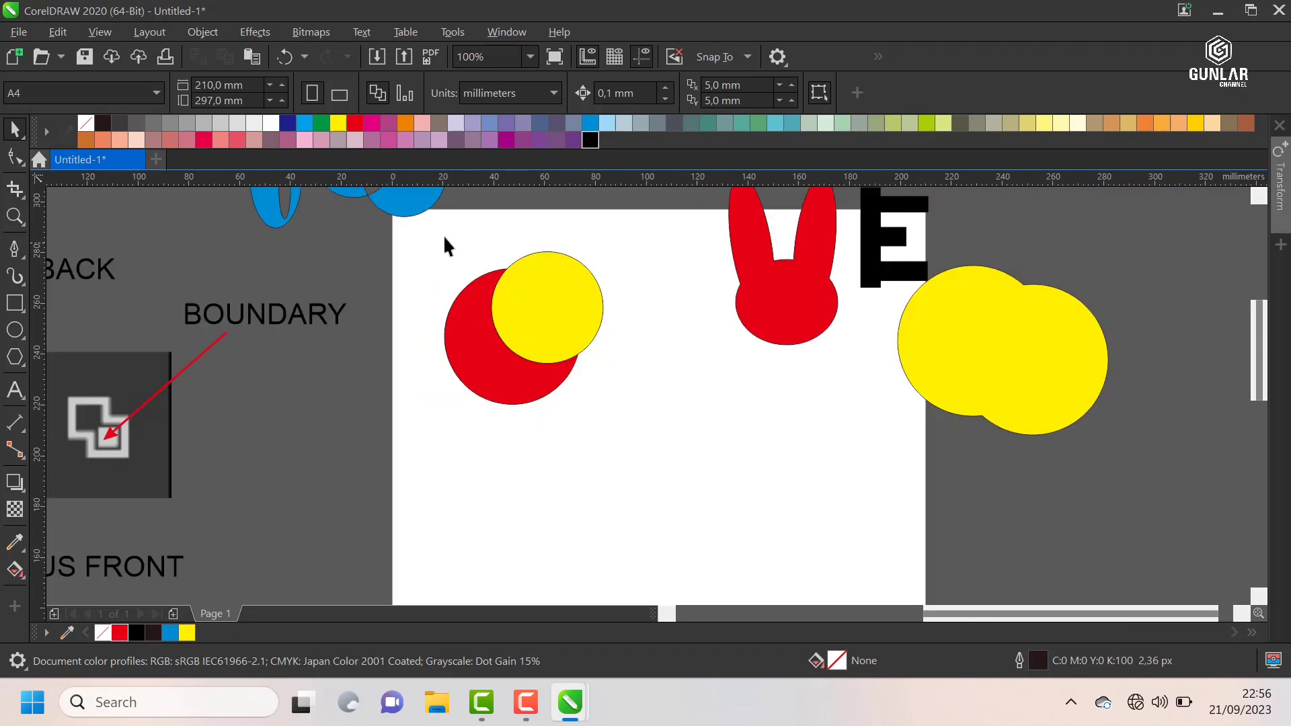
Step: Trim the red circle with the yellow one, shift the yellow circle aside to expose the cut, and undo the shift
left_click_drag(417, 231, 682, 466)
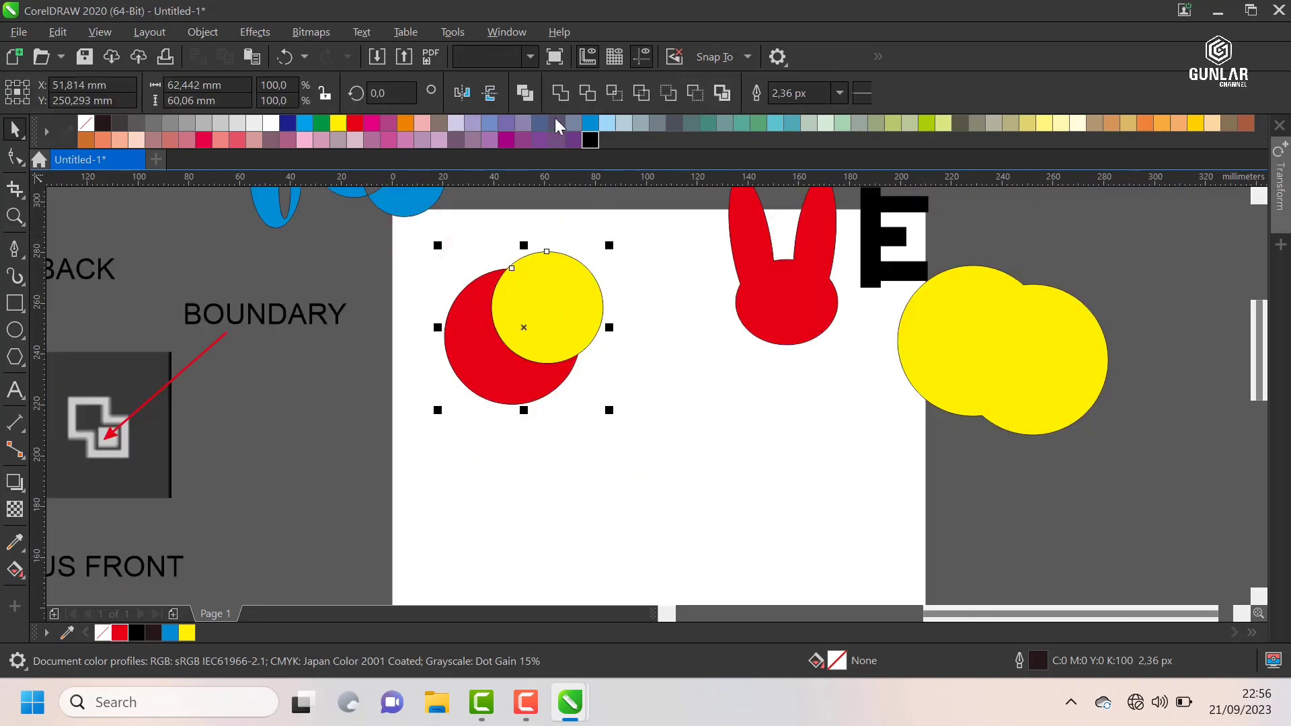
left_click(591, 90)
left_click(634, 289)
left_click_drag(530, 293, 583, 263)
key("ctrl+z")
Step: Examine the trimmed red shape and the yellow circle one after the other to compare their outlines
scroll(481, 321, "up", 2)
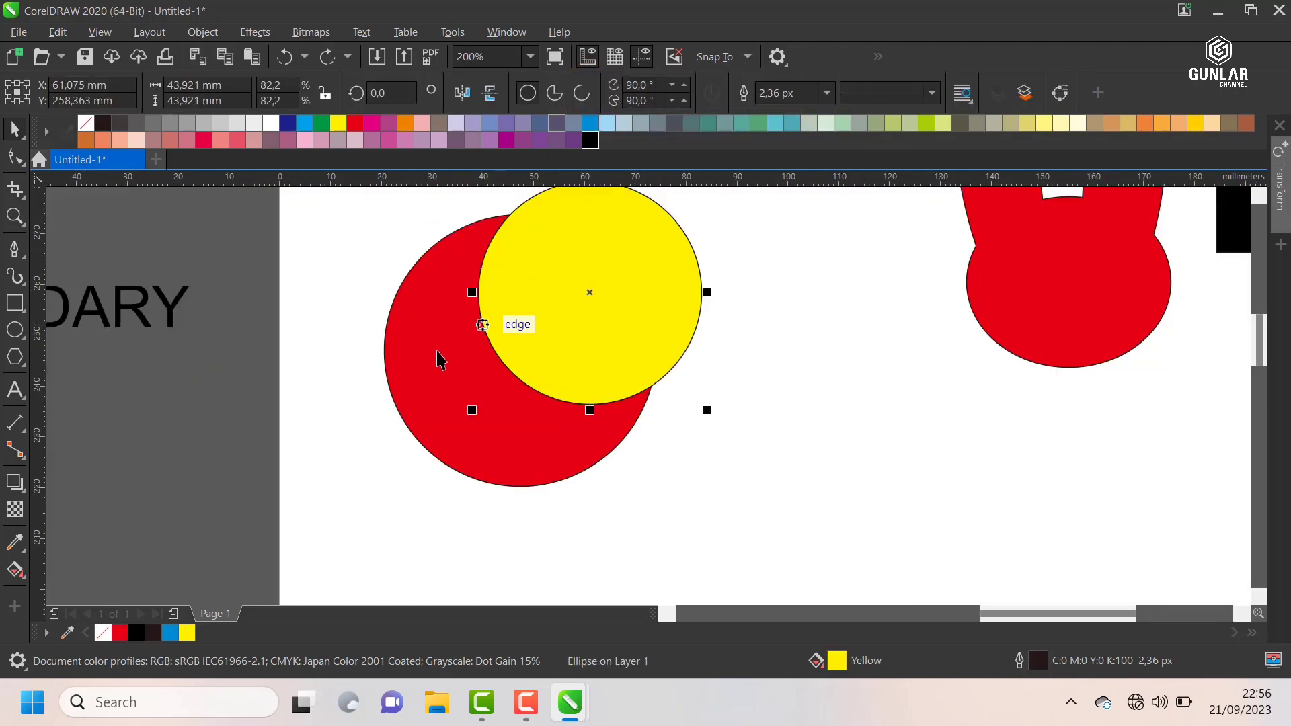
left_click_drag(439, 351, 376, 383)
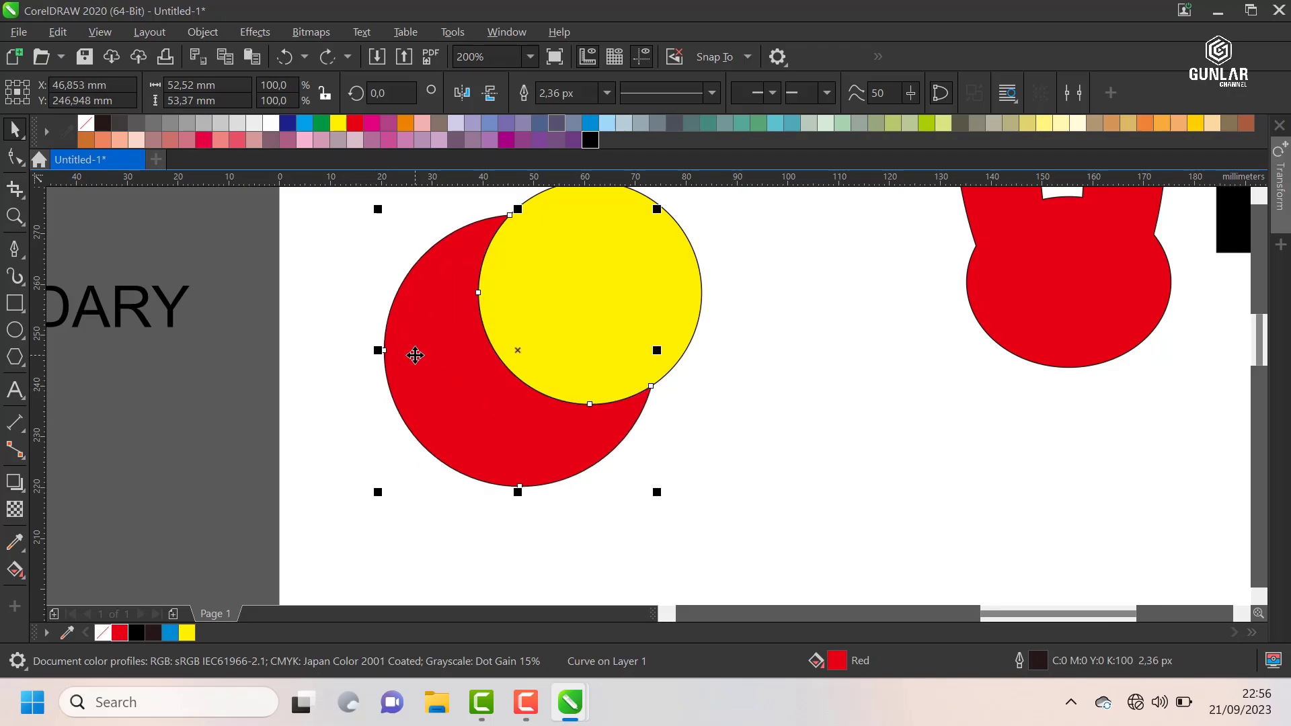
scroll(454, 327, "down", 1)
scroll(455, 327, "up", 1)
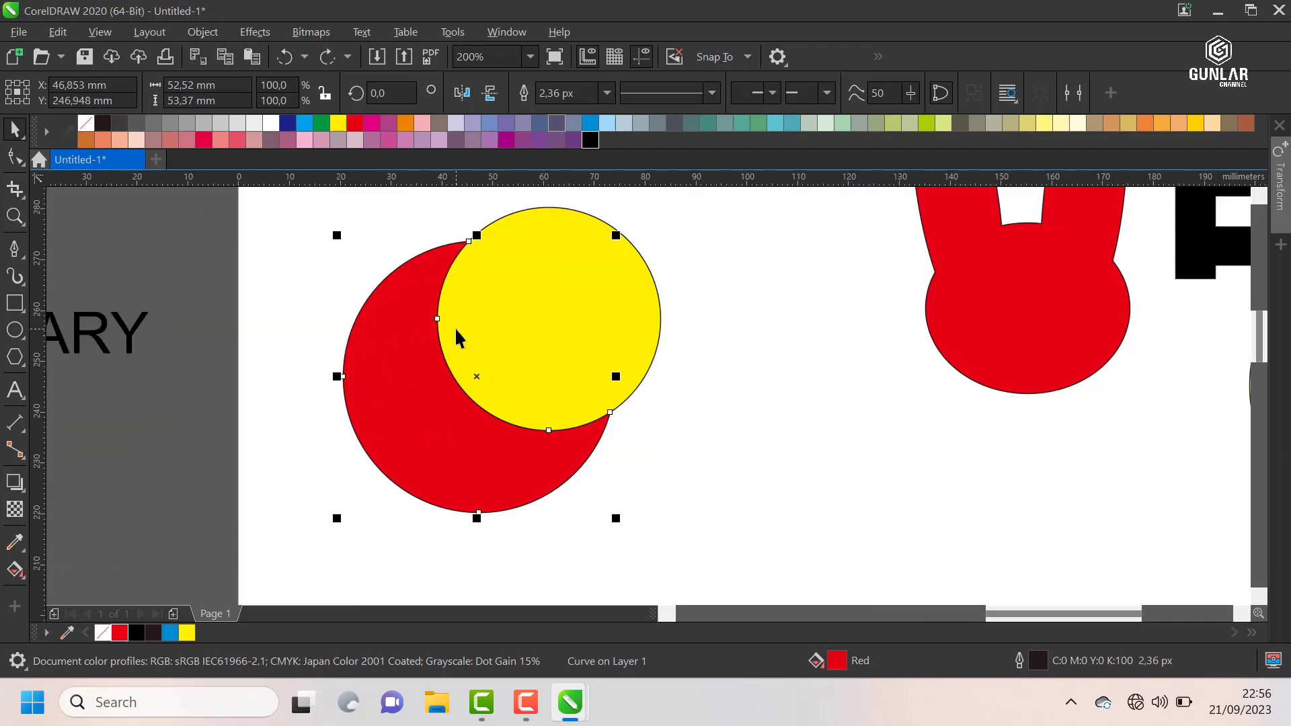
left_click(711, 269)
left_click(576, 295)
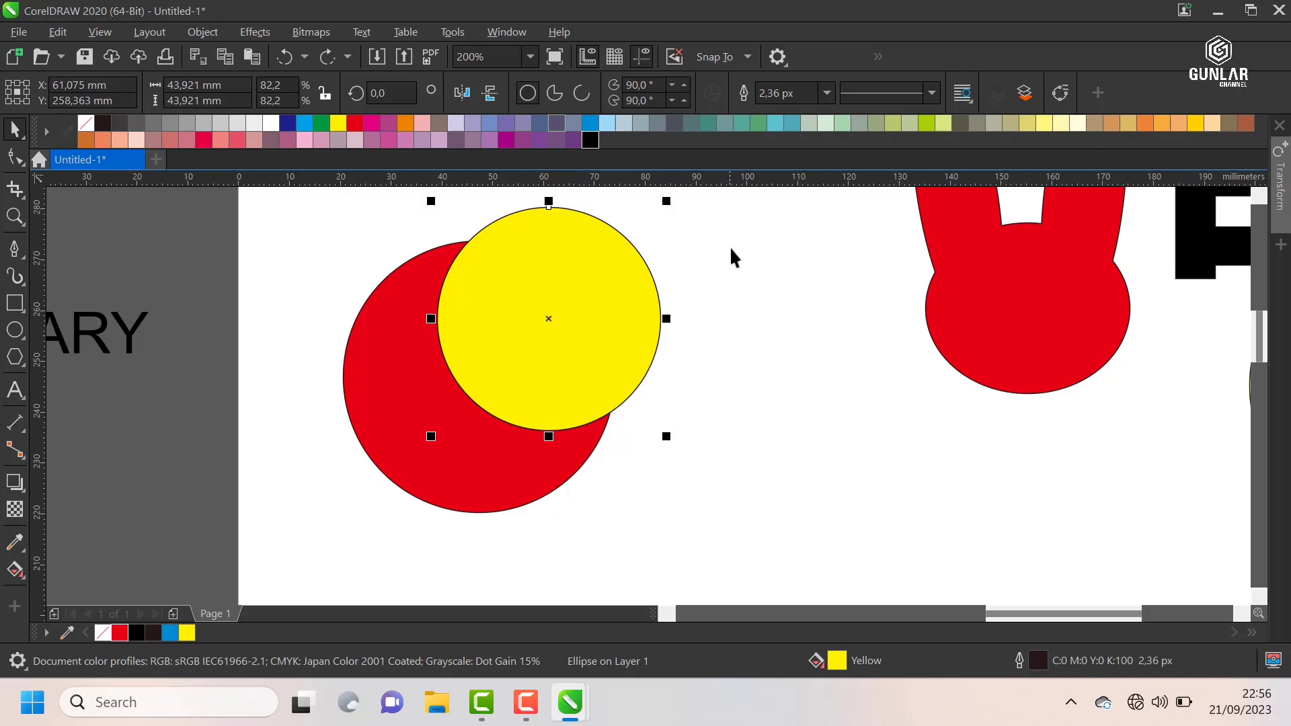
left_click(729, 247)
left_click(567, 294)
scroll(568, 294, "down", 2)
Step: Move the yellow circle off the red crescent to about X 72.7 mm, Y 267.4 mm, and undo the move
left_click(666, 270)
left_click_drag(663, 224, 429, 440)
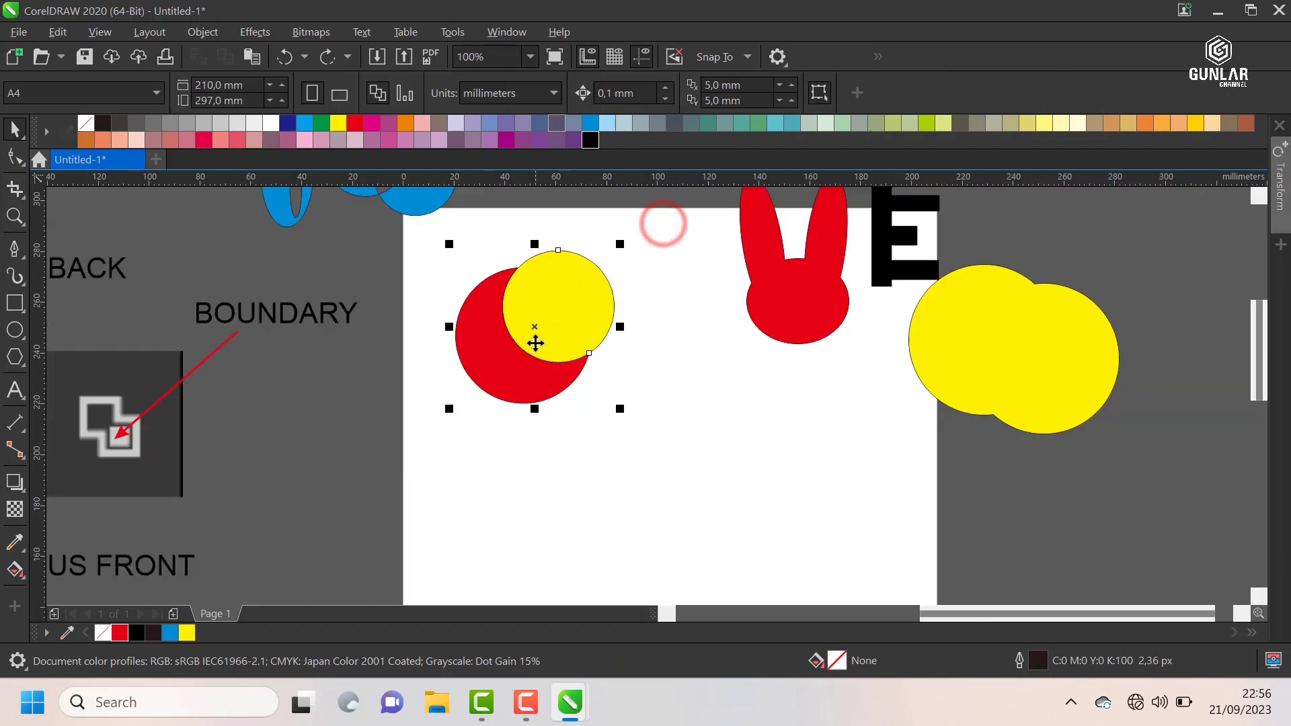
key("t")
left_click(662, 261)
mouse_move(543, 296)
left_mouse_down()
mouse_move(572, 274)
mouse_move(562, 282)
left_mouse_up()
key("ctrl+z")
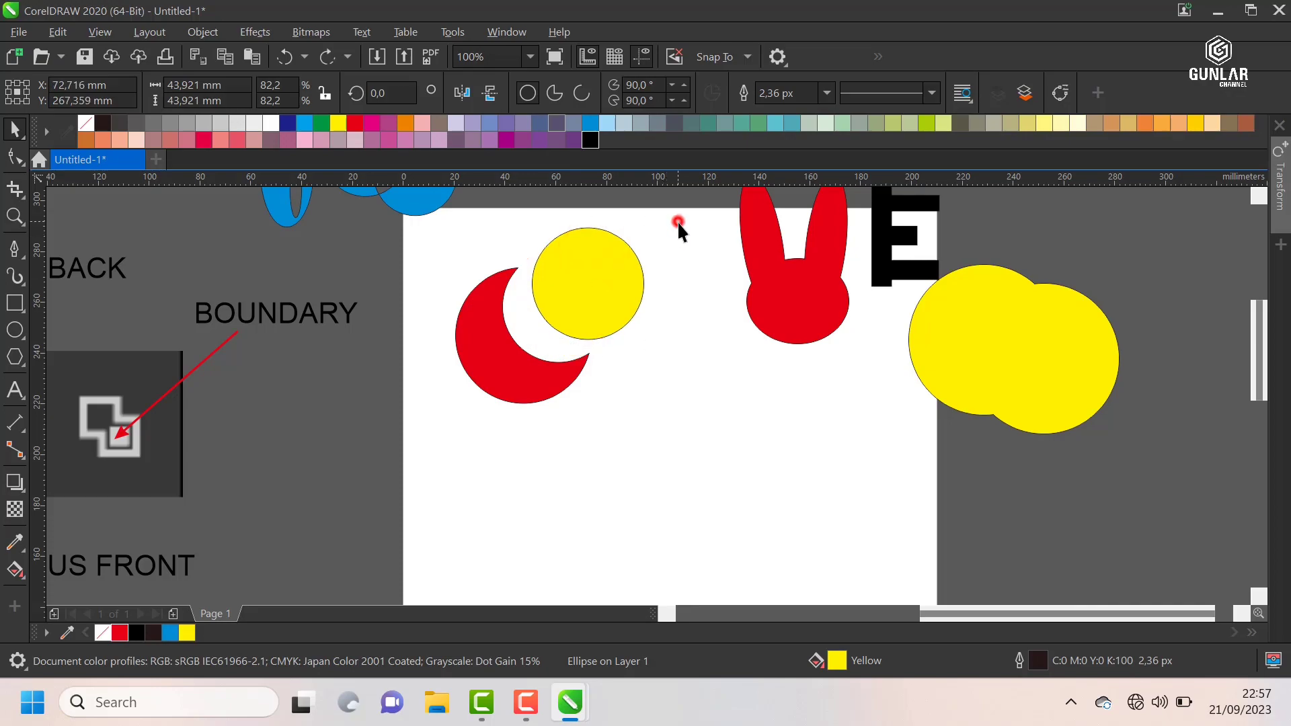
key("ctrl+z")
left_click(656, 259)
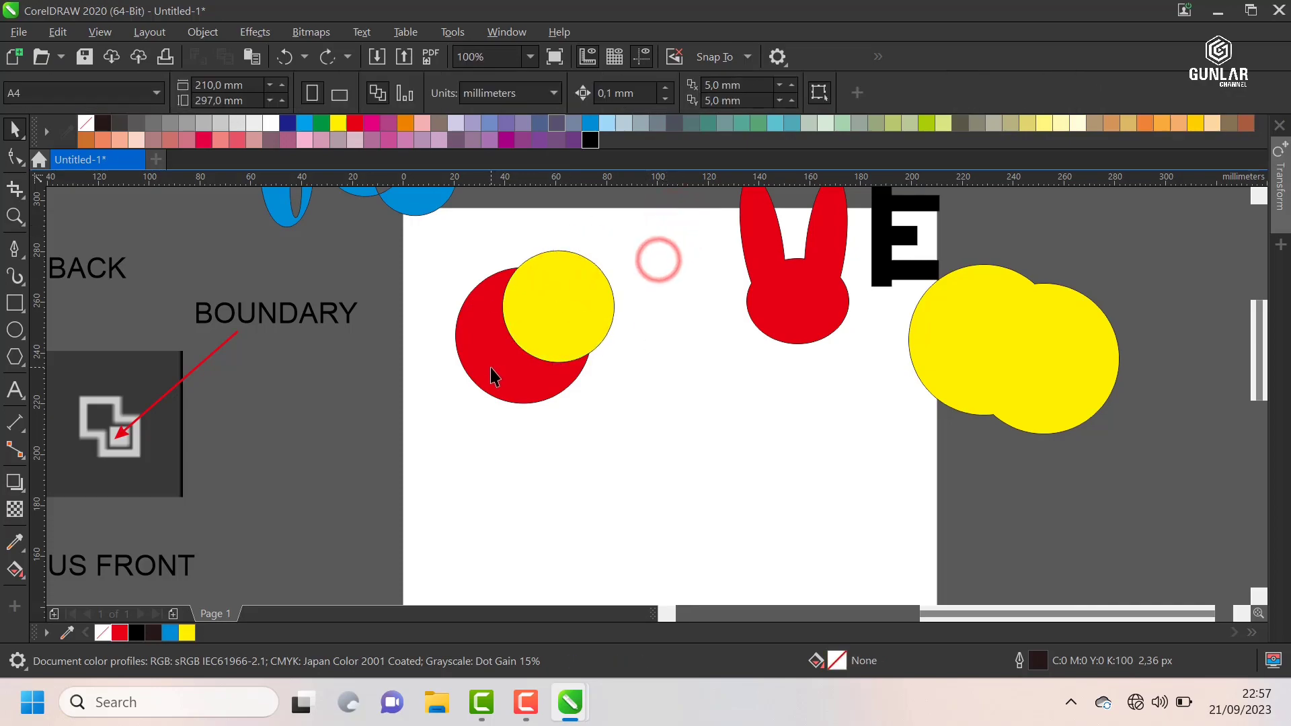
Step: Move the red crescent and the yellow circle together off the page's right side, above the welded yellow circles
left_click(490, 368)
left_click(564, 304)
left_click_drag(666, 216, 440, 419)
scroll(491, 323, "down", 1)
left_click_drag(505, 321, 770, 248)
left_click(734, 261)
scroll(758, 252, "up", 1)
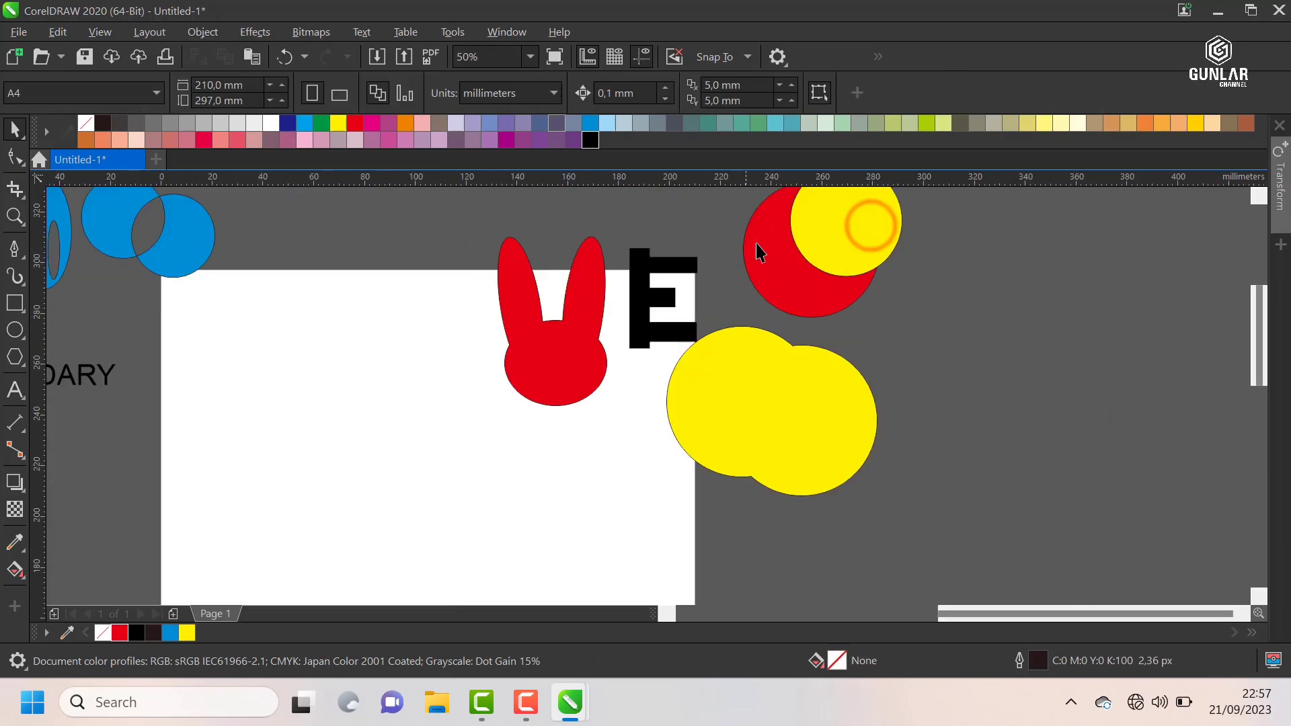
Step: Draw a circle about 37 mm in diameter near the page's upper-left corner, centred at about X 30.1 mm, Y 261.7 mm
scroll(772, 288, "down", 1)
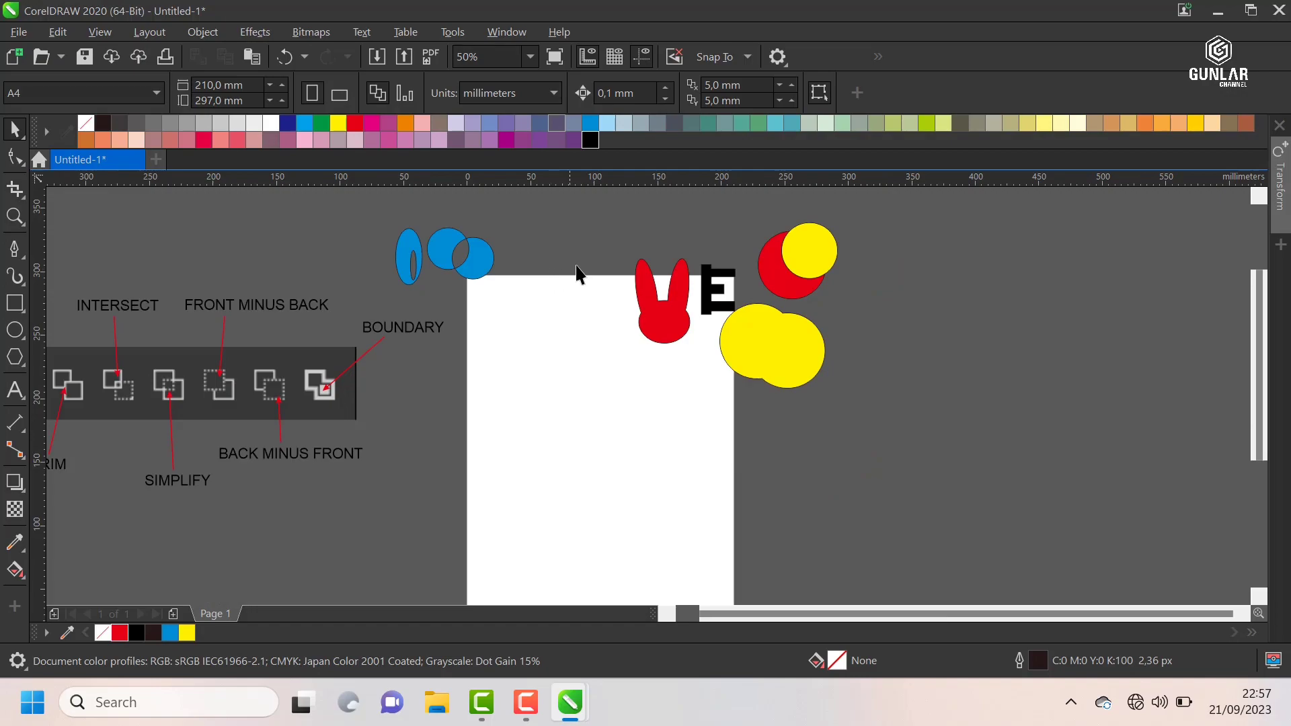
scroll(577, 274, "down", 1)
scroll(454, 265, "up", 1)
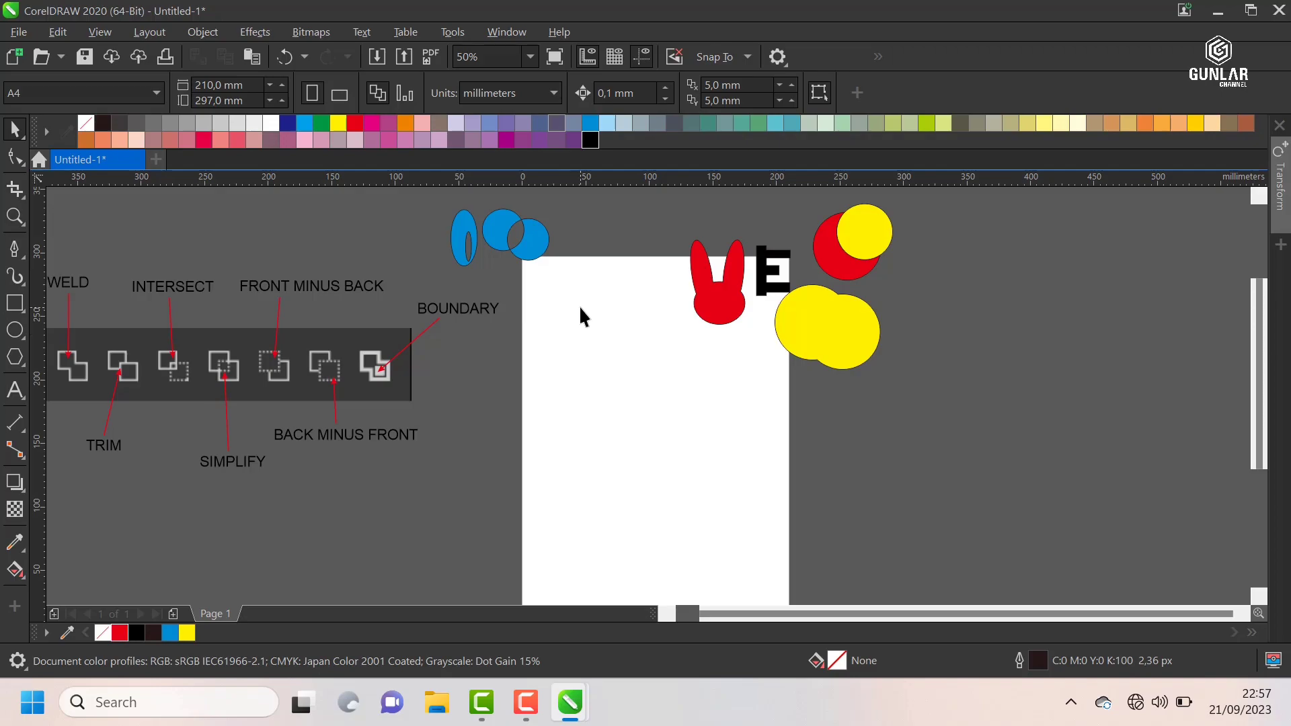
scroll(580, 304, "up", 1)
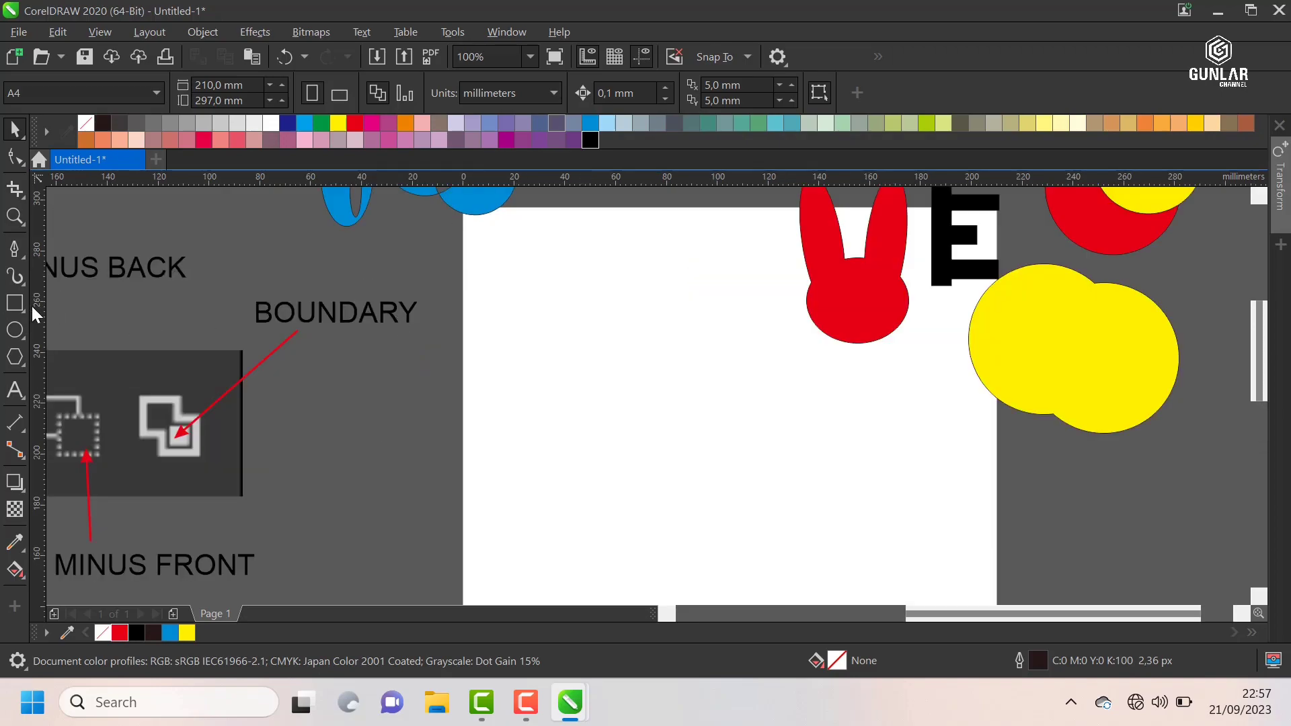
left_click(17, 327)
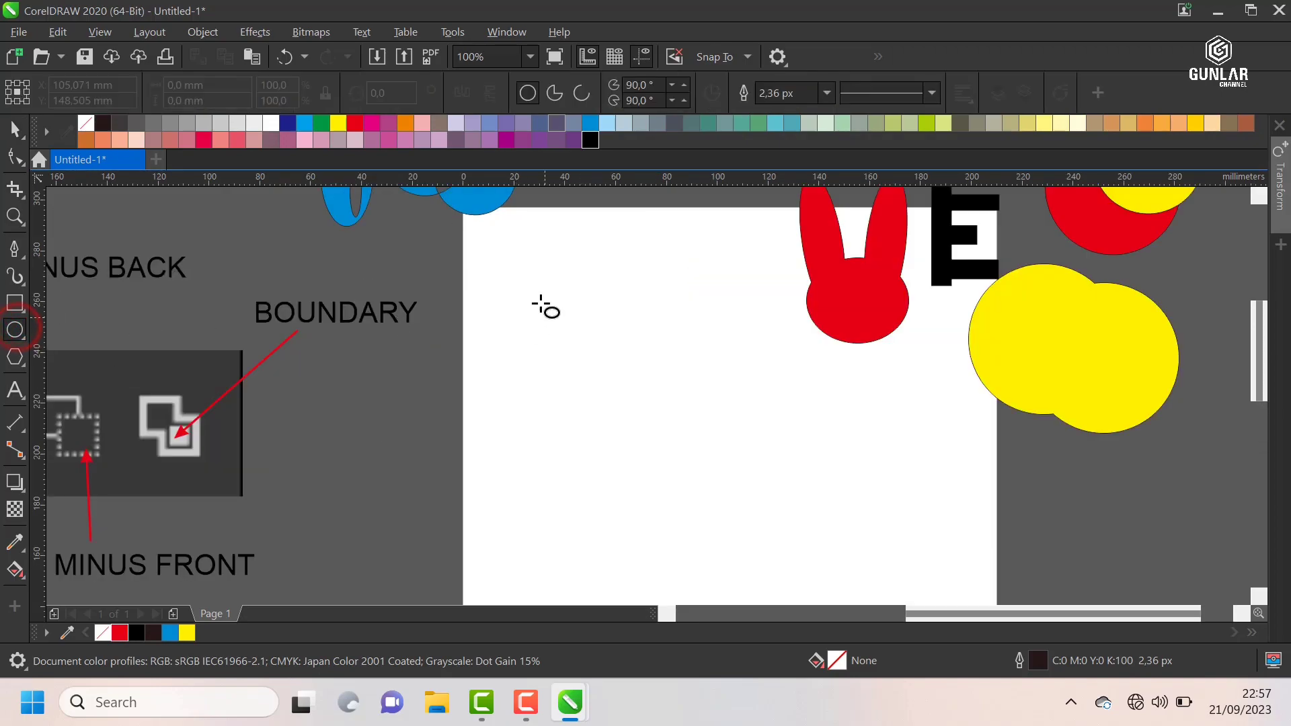
left_click_drag(539, 297, 586, 344)
left_click(18, 127)
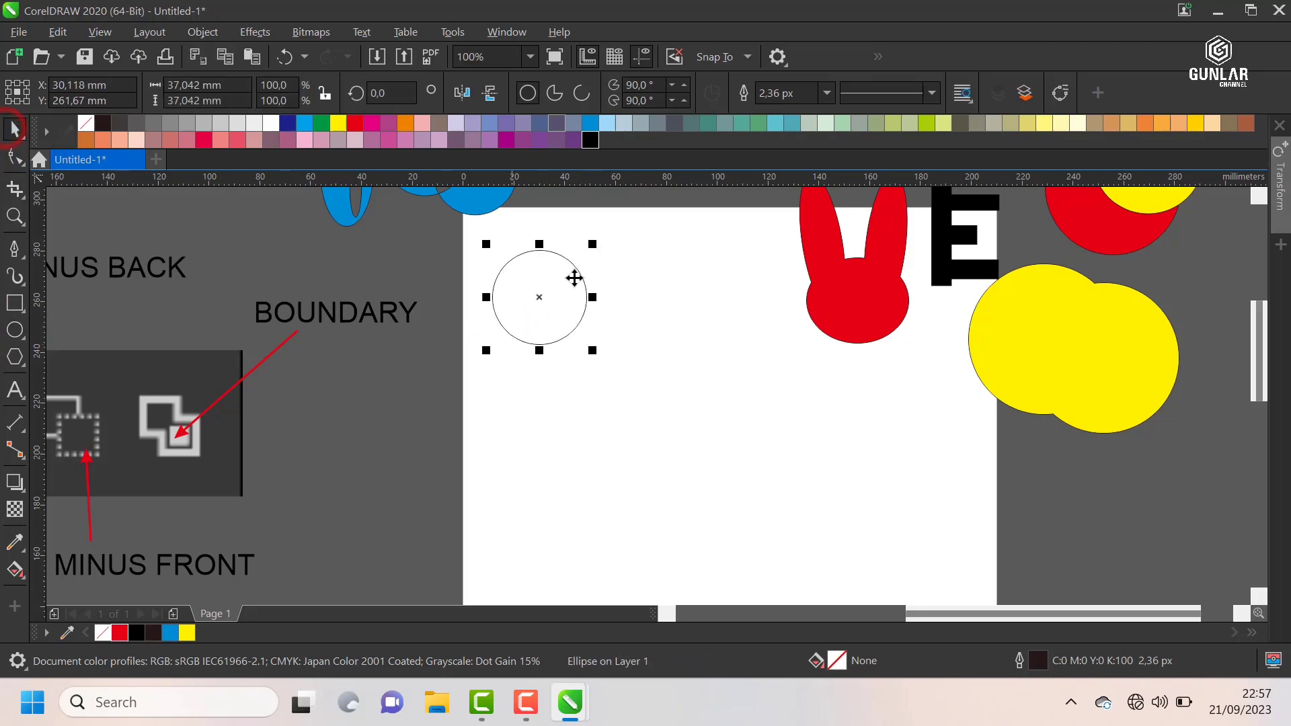
Step: Move the circle to about Y 247.6 mm and duplicate it horizontally so the copy overlaps it, centred at about X 64.8 mm
left_click_drag(538, 279, 577, 316)
scroll(594, 337, "up", 1)
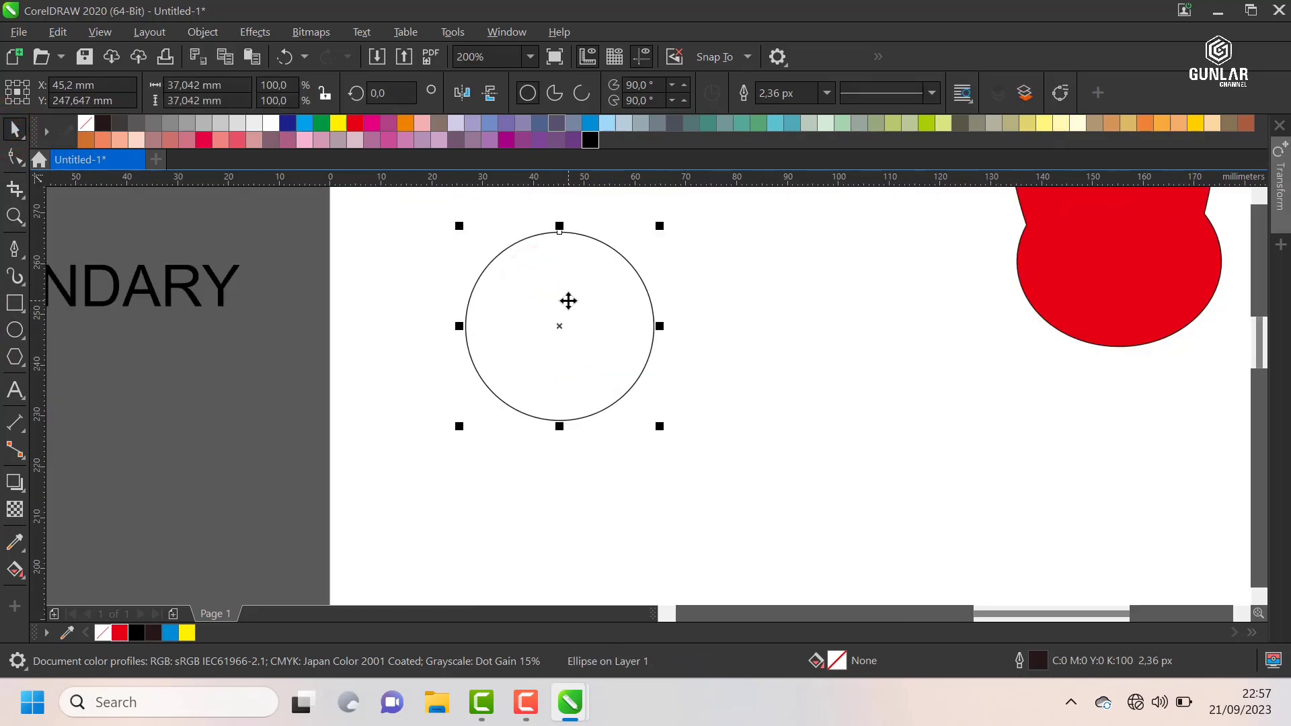
left_click(794, 273)
left_click(546, 281)
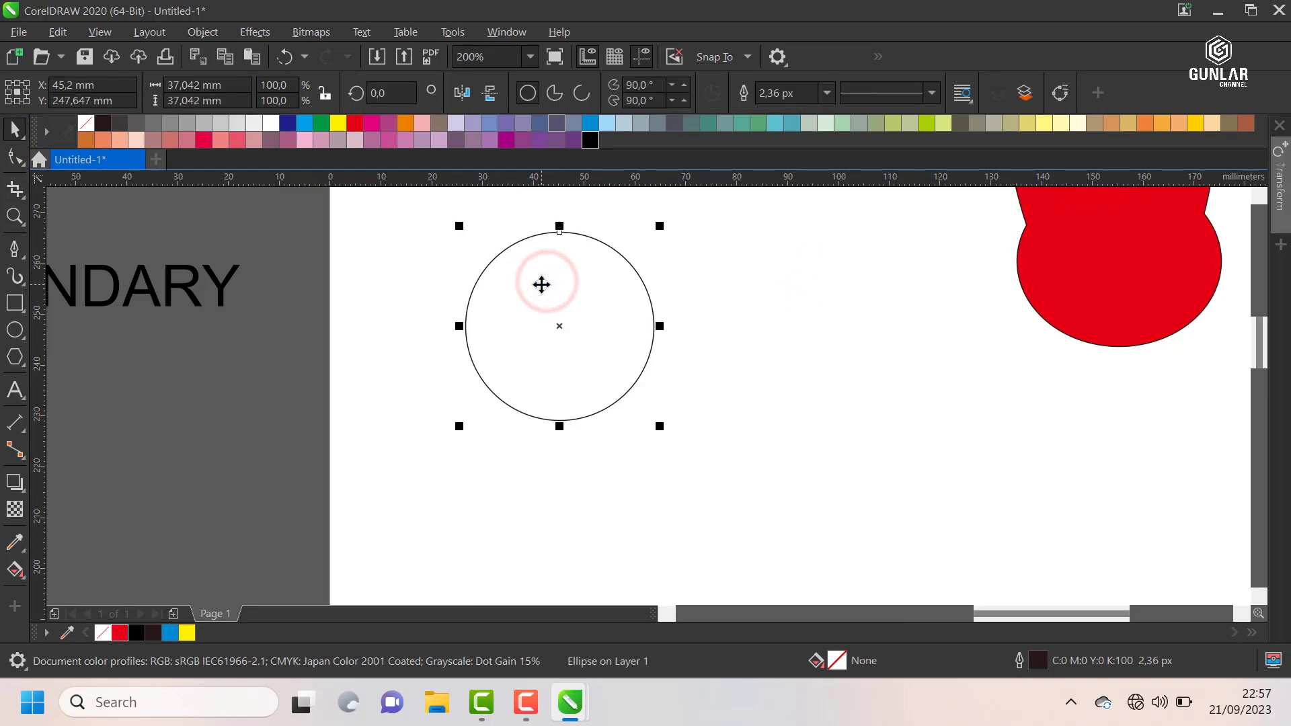
left_click(738, 279)
left_click_drag(558, 283, 619, 297)
right_click(619, 297)
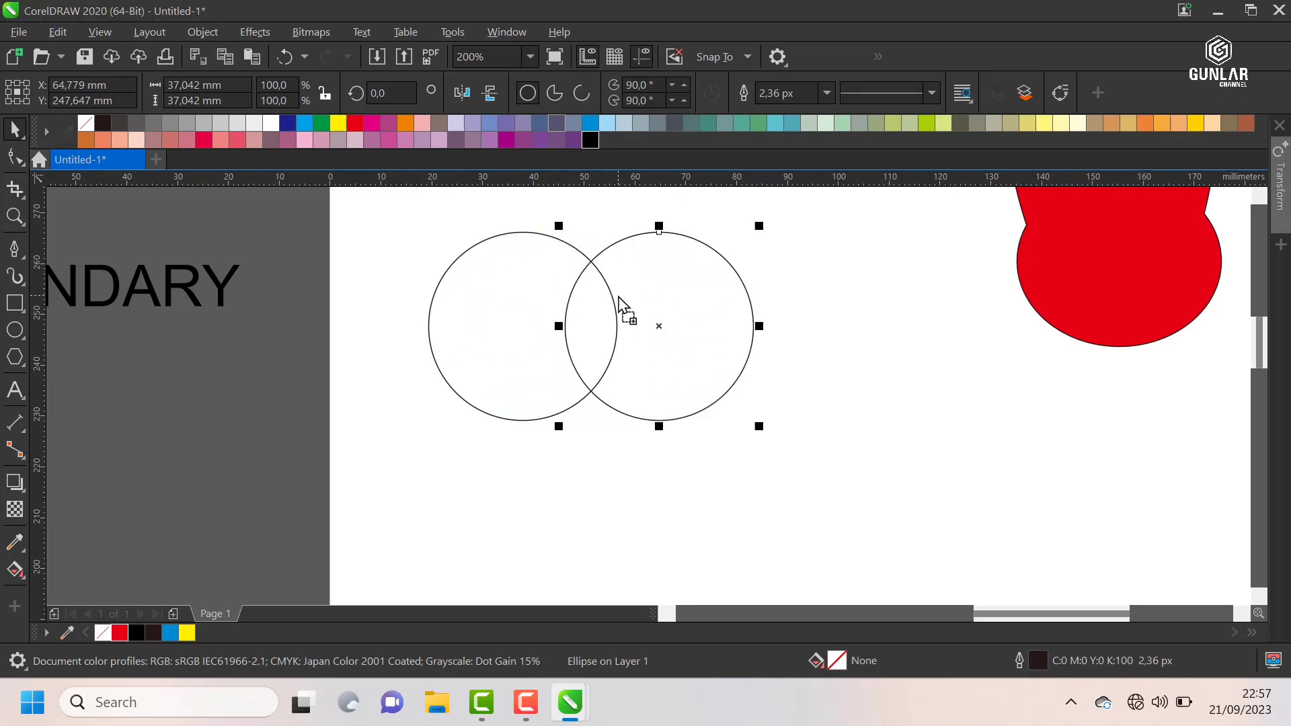
left_click(826, 259)
Step: Copy the second circle to about X 111.1 mm, Y 247.4 mm, and delete that third circle
scroll(692, 291, "down", 1)
scroll(693, 289, "up", 1)
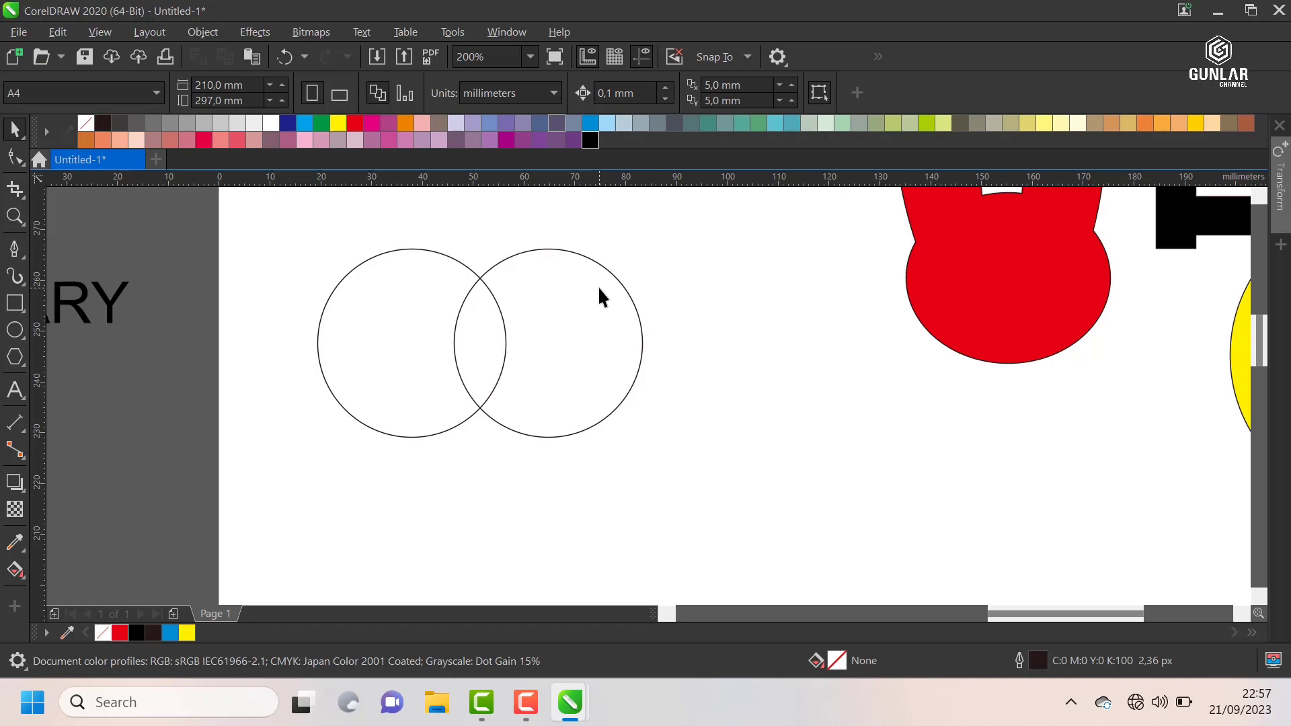
scroll(559, 300, "down", 1)
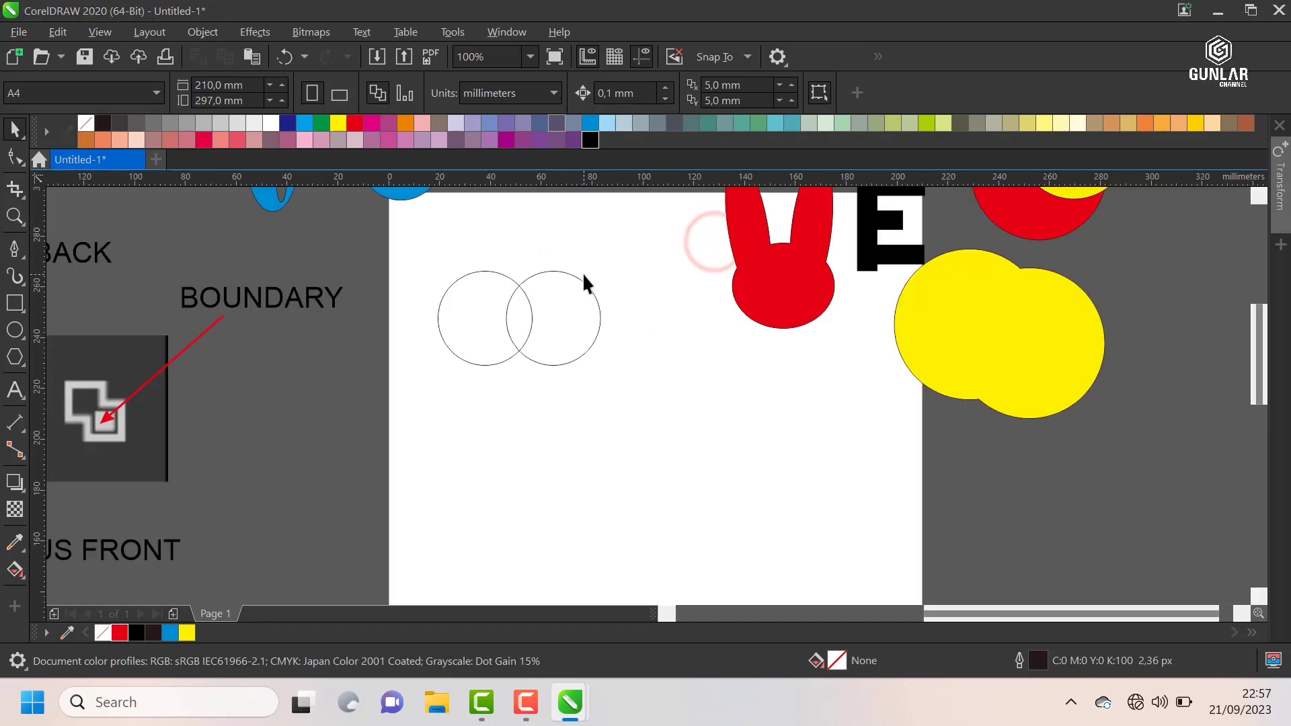
scroll(585, 279, "up", 1)
left_click(557, 293)
left_click(667, 257)
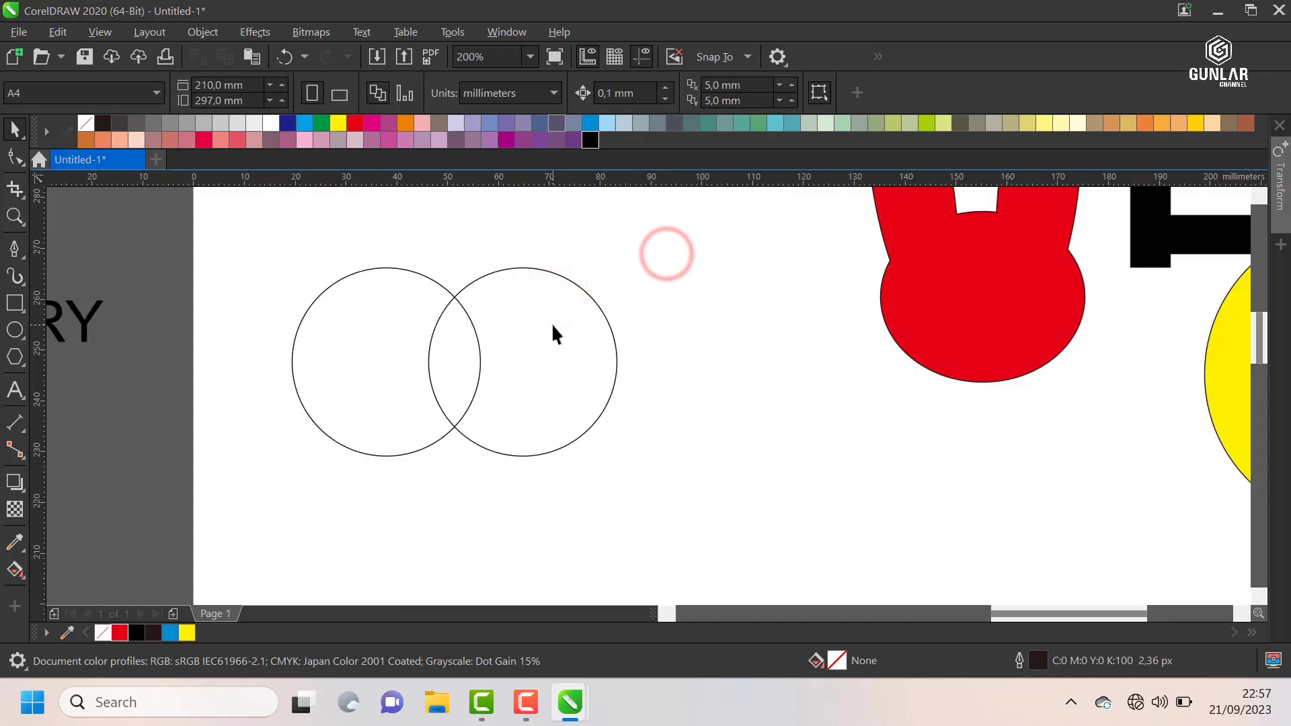
left_click(545, 313)
left_click_drag(544, 313, 782, 313)
left_click(761, 338)
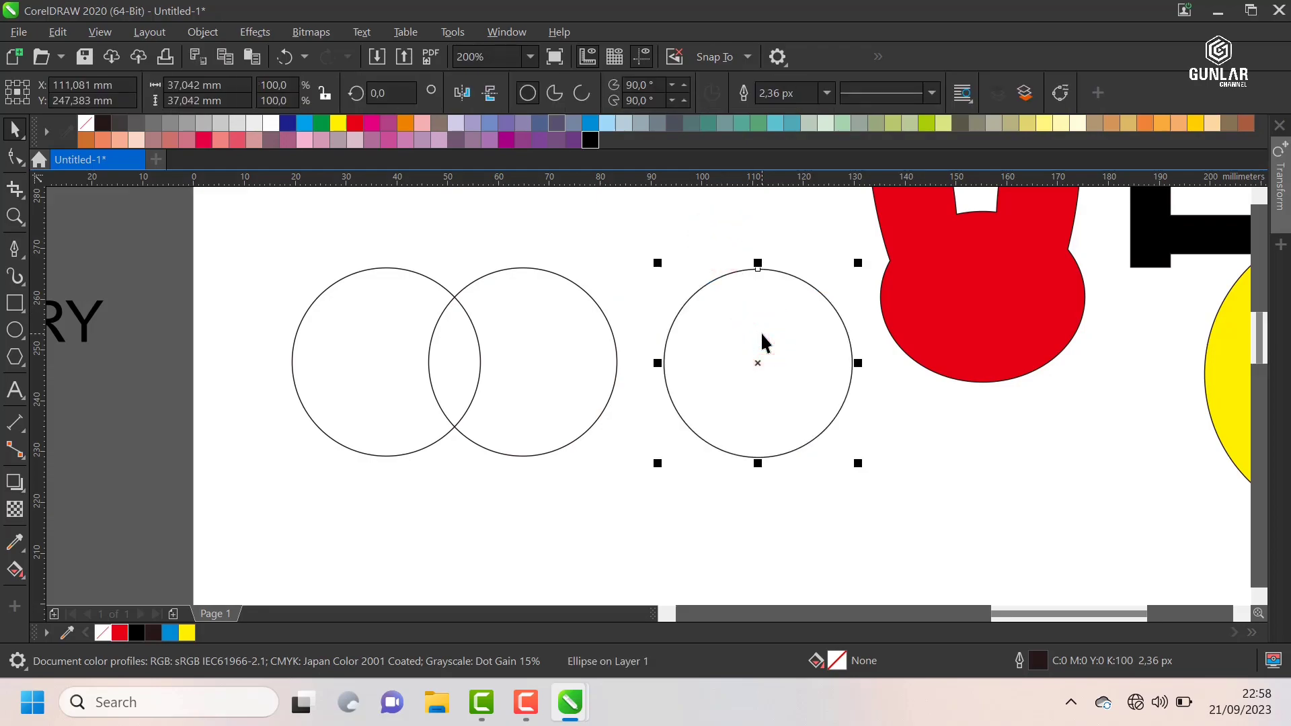
key("Delete")
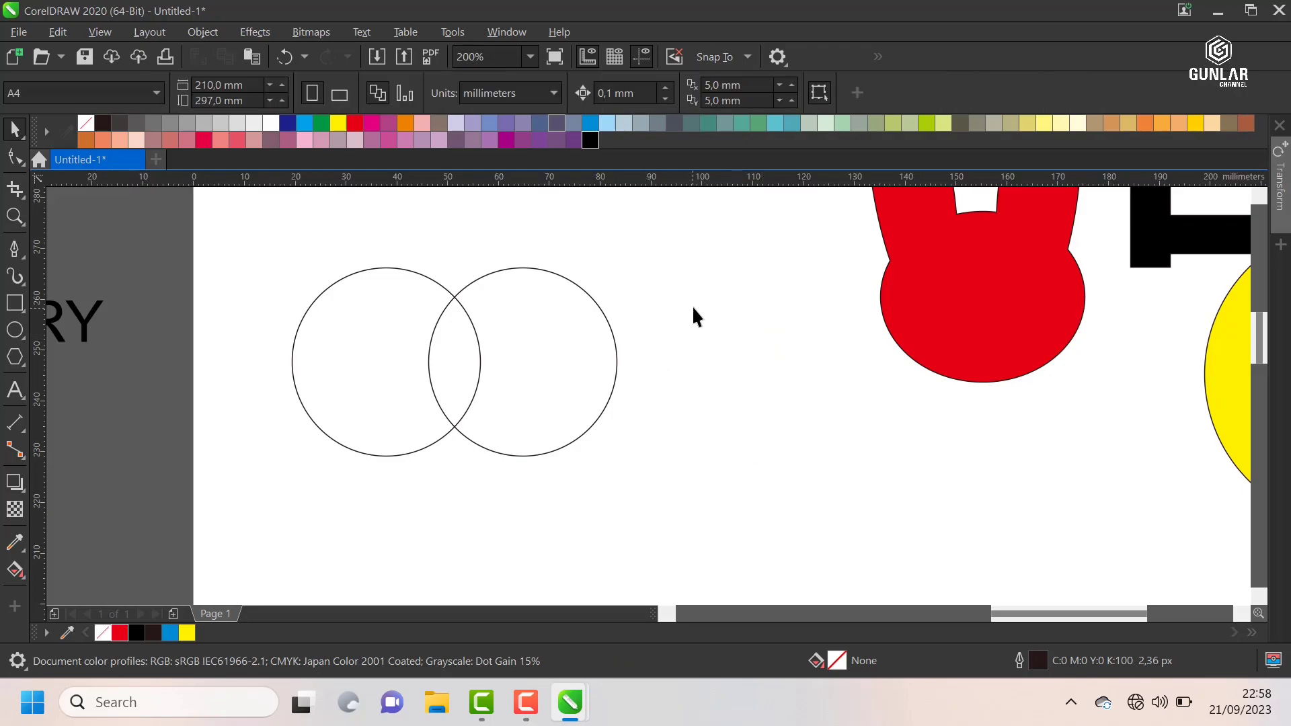
Step: Select the two overlapping circles and apply Intersect to them
scroll(511, 302, "down", 2)
scroll(538, 304, "up", 2)
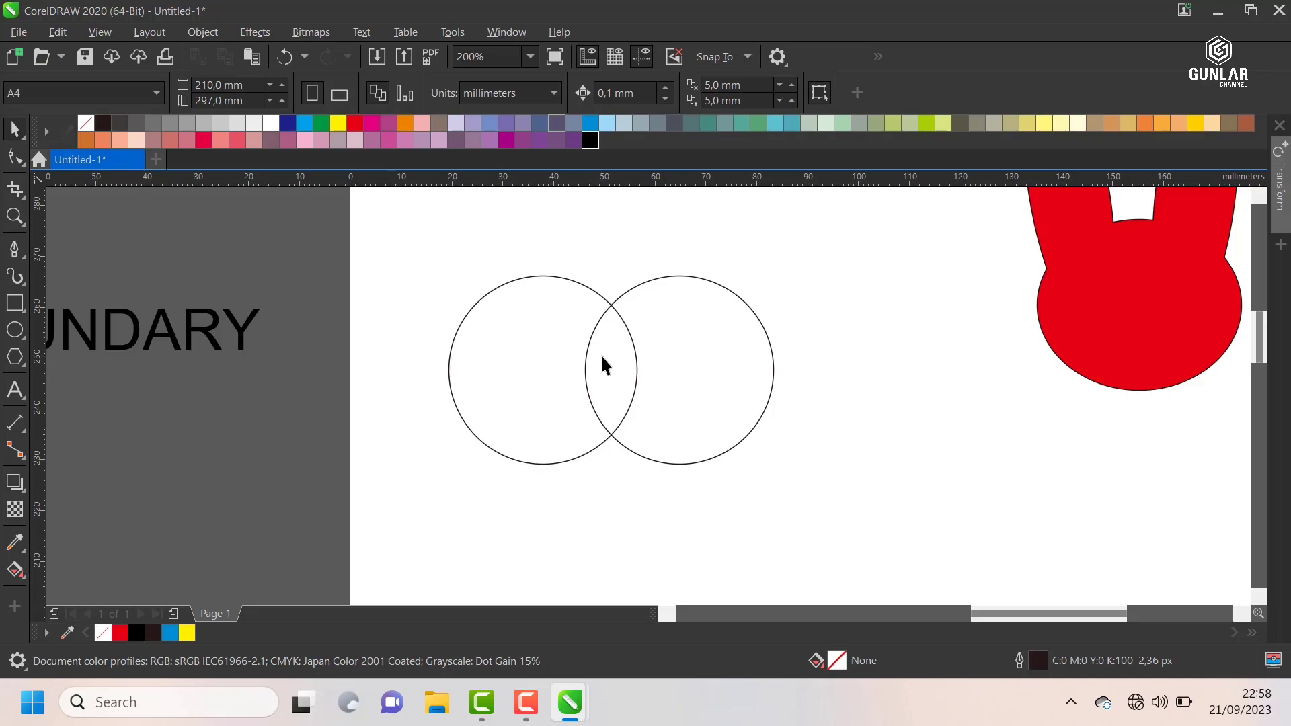
scroll(601, 355, "up", 2)
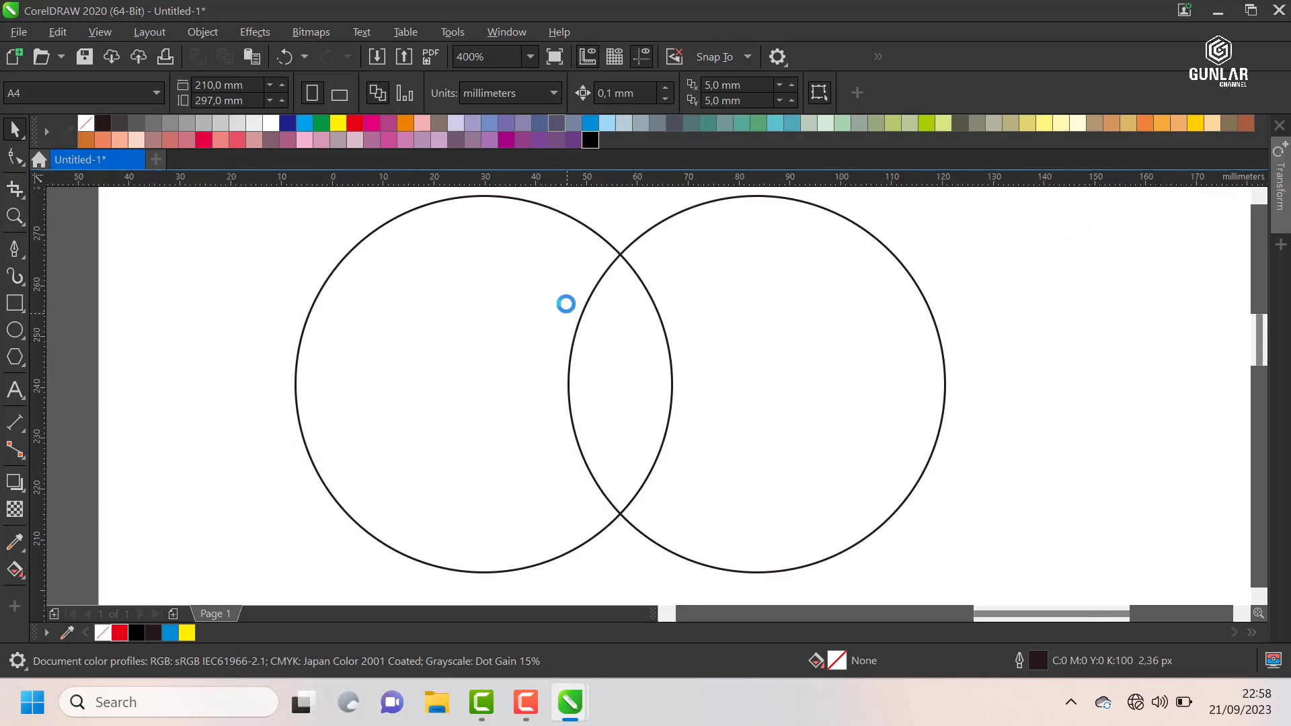
scroll(565, 304, "down", 2)
left_click_drag(772, 442, 934, 519)
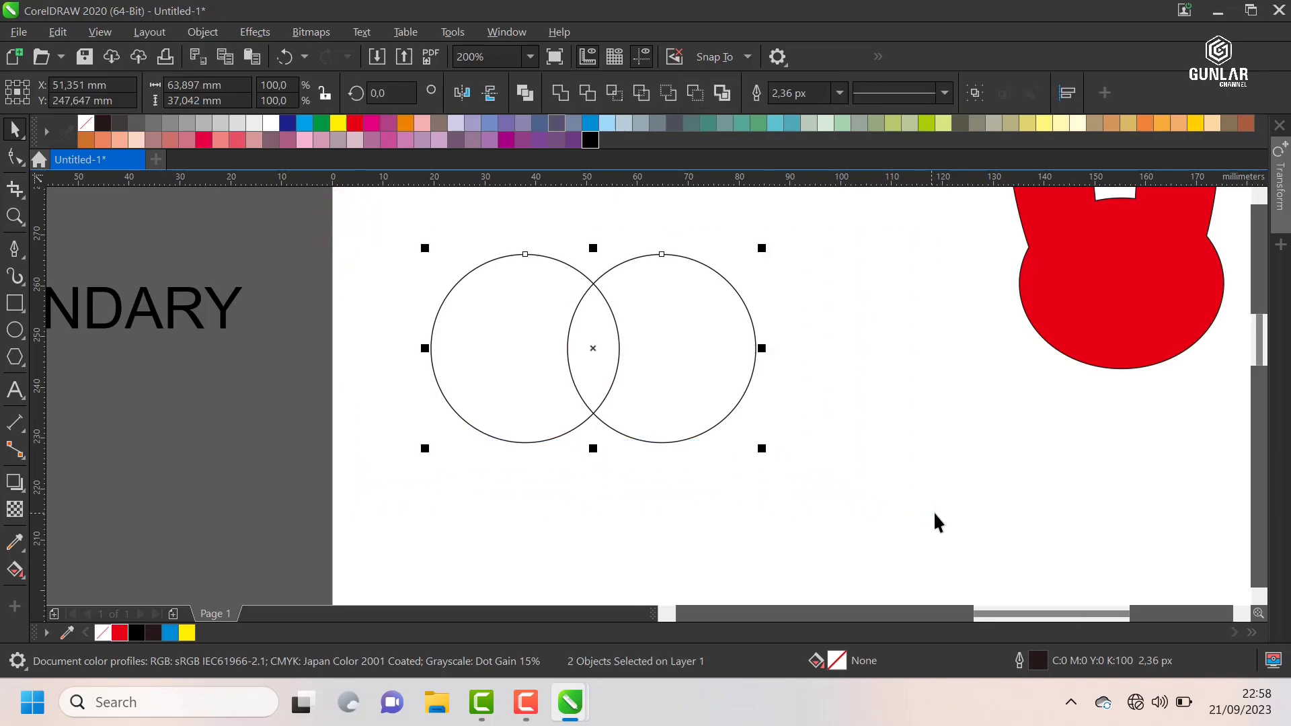
left_click(615, 93)
left_click(848, 261)
Step: Fill the intersected lens shape red and move it clear of the circles' right side to about X 109 mm
left_click_drag(502, 212, 697, 485)
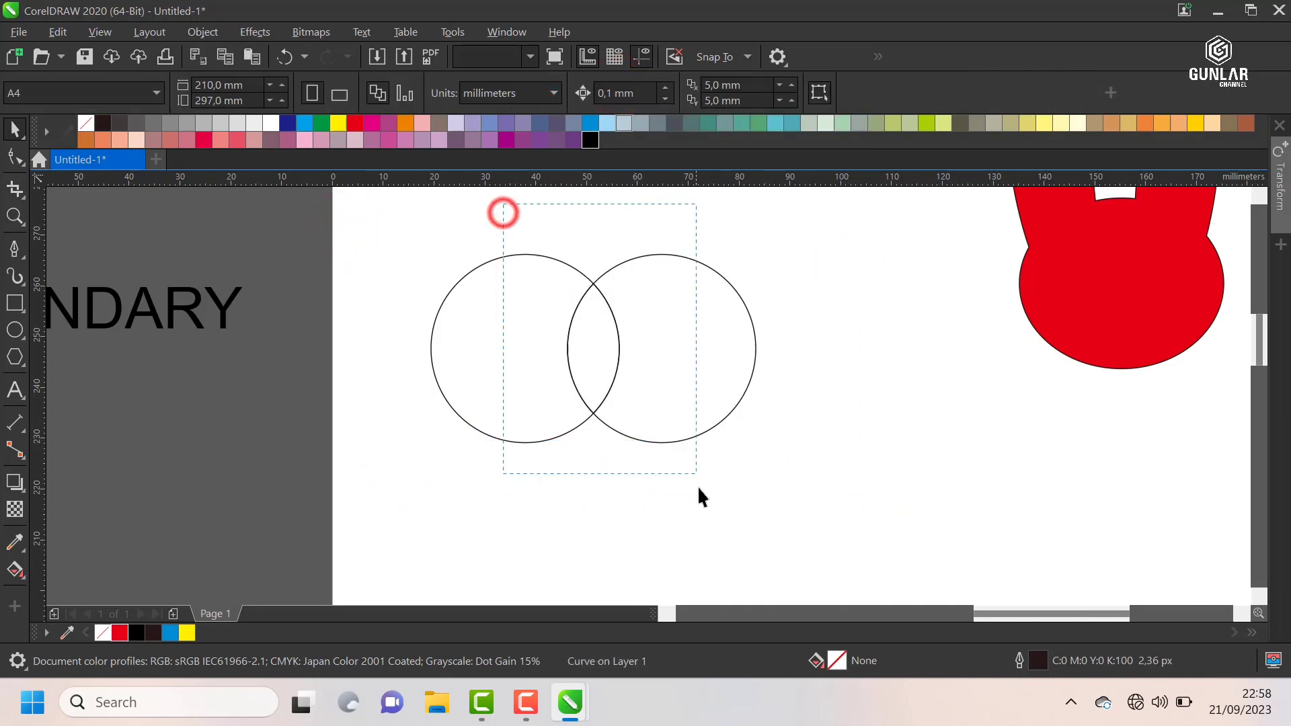
left_click_drag(589, 350, 820, 356)
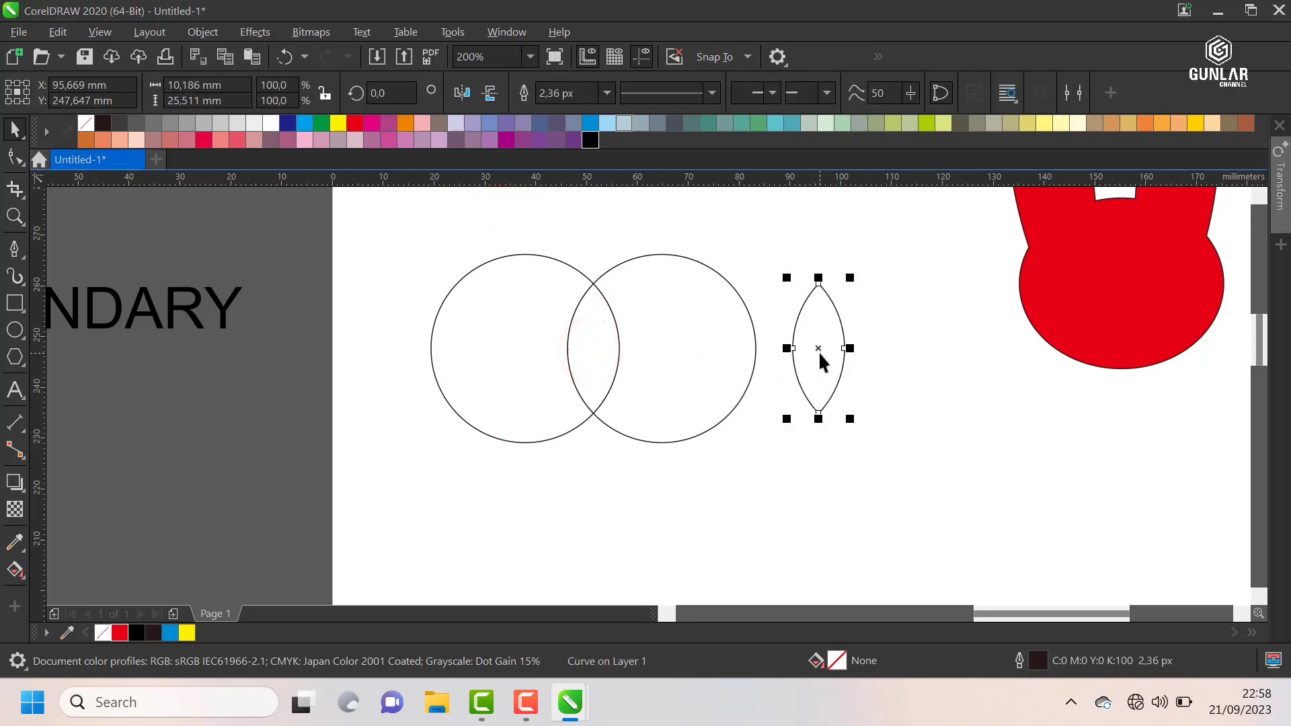
left_click(355, 123)
left_click(829, 255)
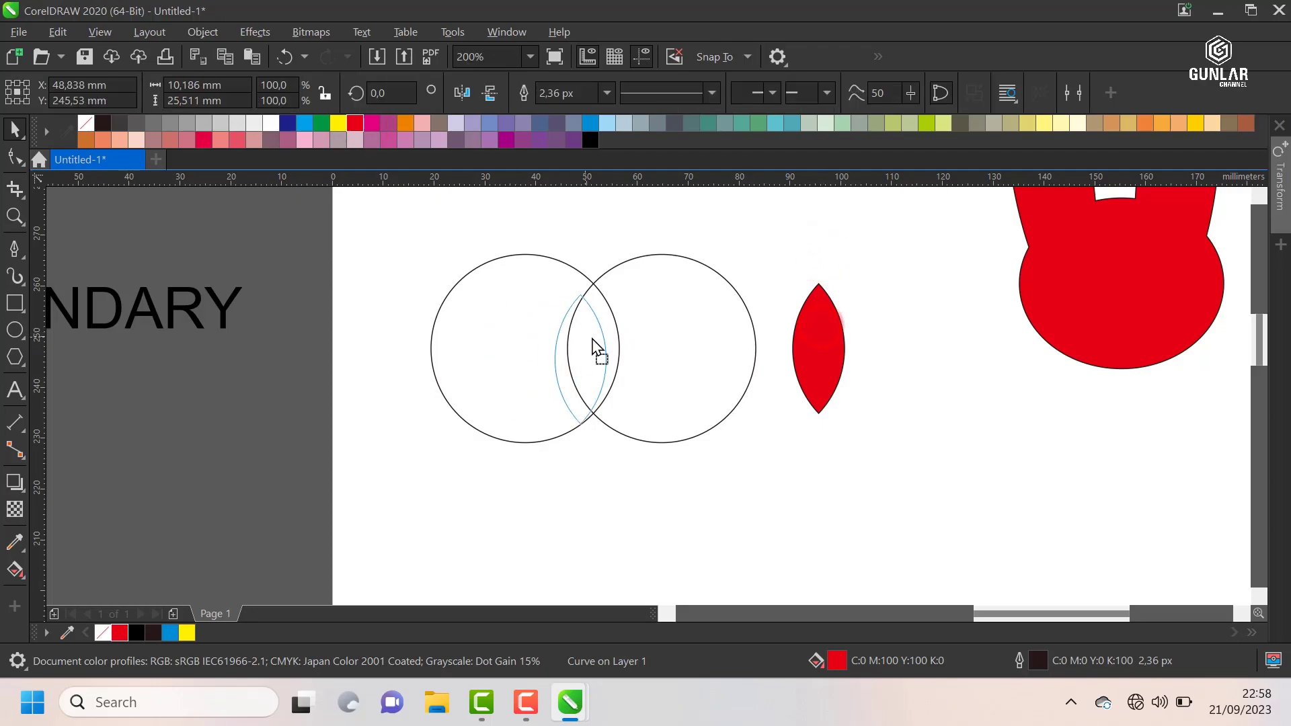
left_click(836, 251)
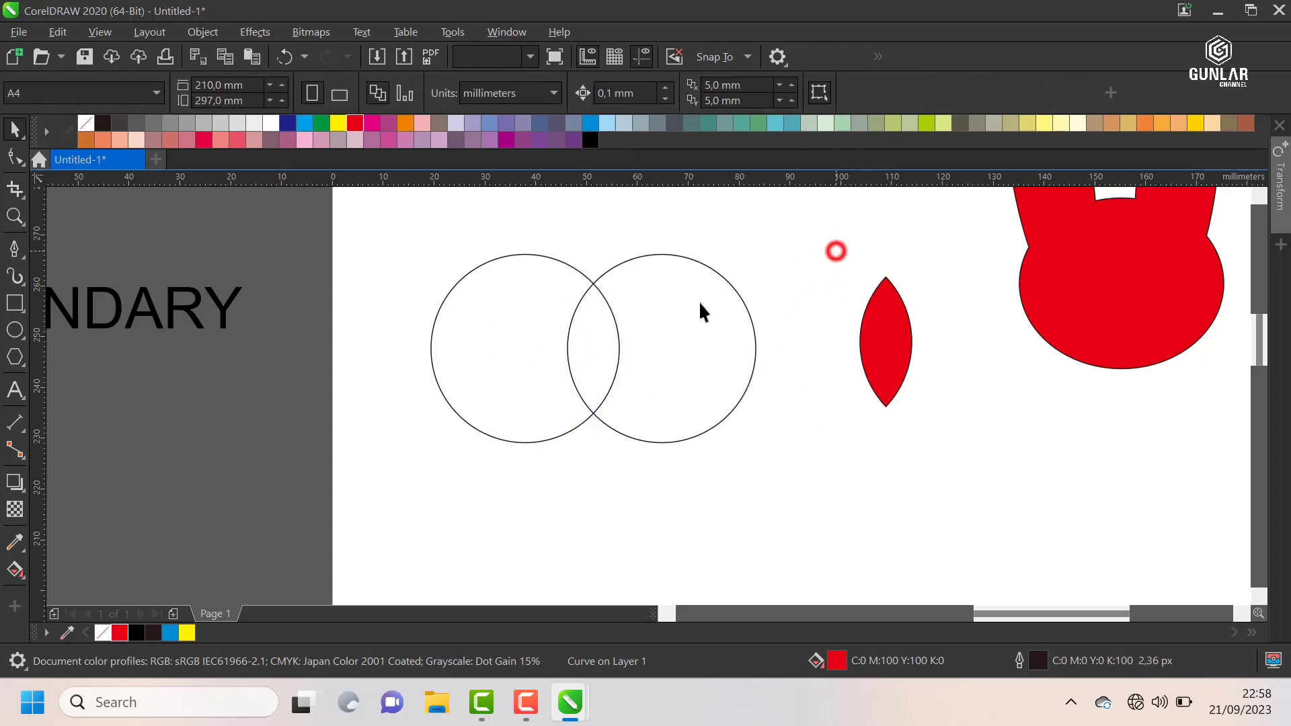
Step: Move both outlined circles and the red lens together off the page's right side to about X 341.9 mm, Y 273.7 mm
scroll(696, 308, "down", 3)
left_click_drag(600, 255, 780, 370)
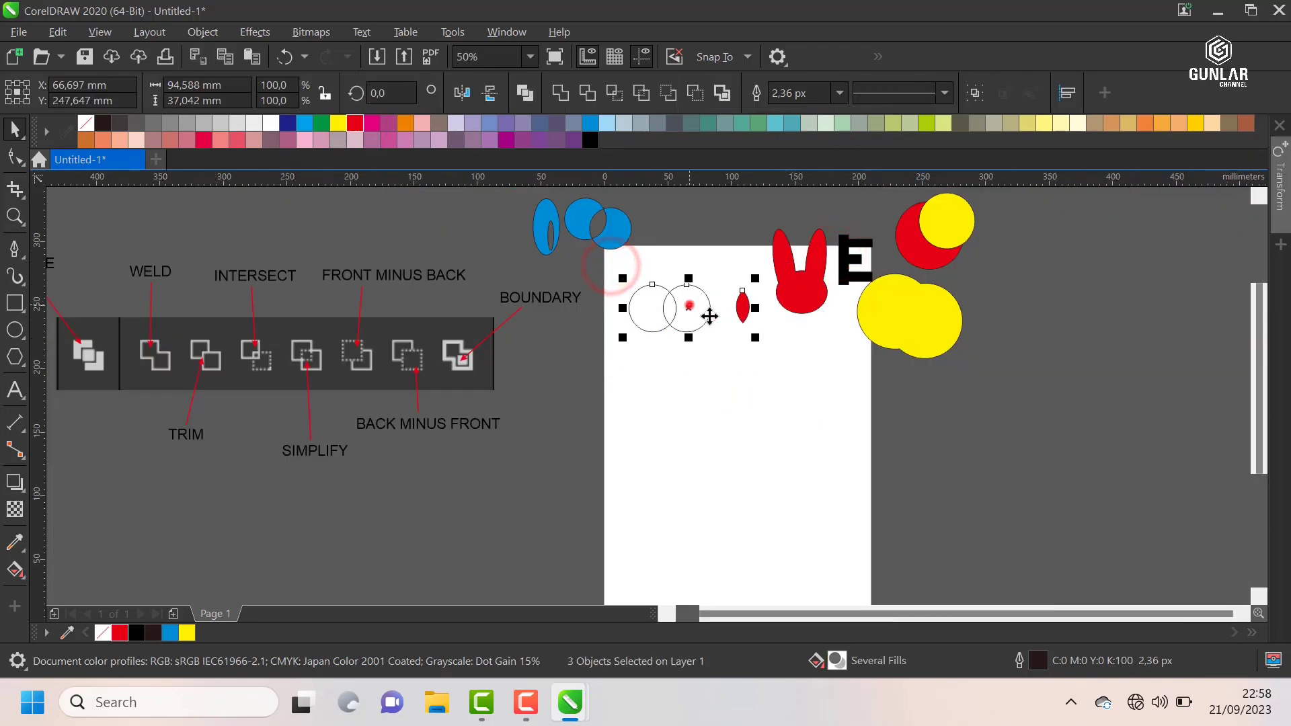
left_click_drag(689, 304, 1040, 271)
scroll(694, 285, "up", 2)
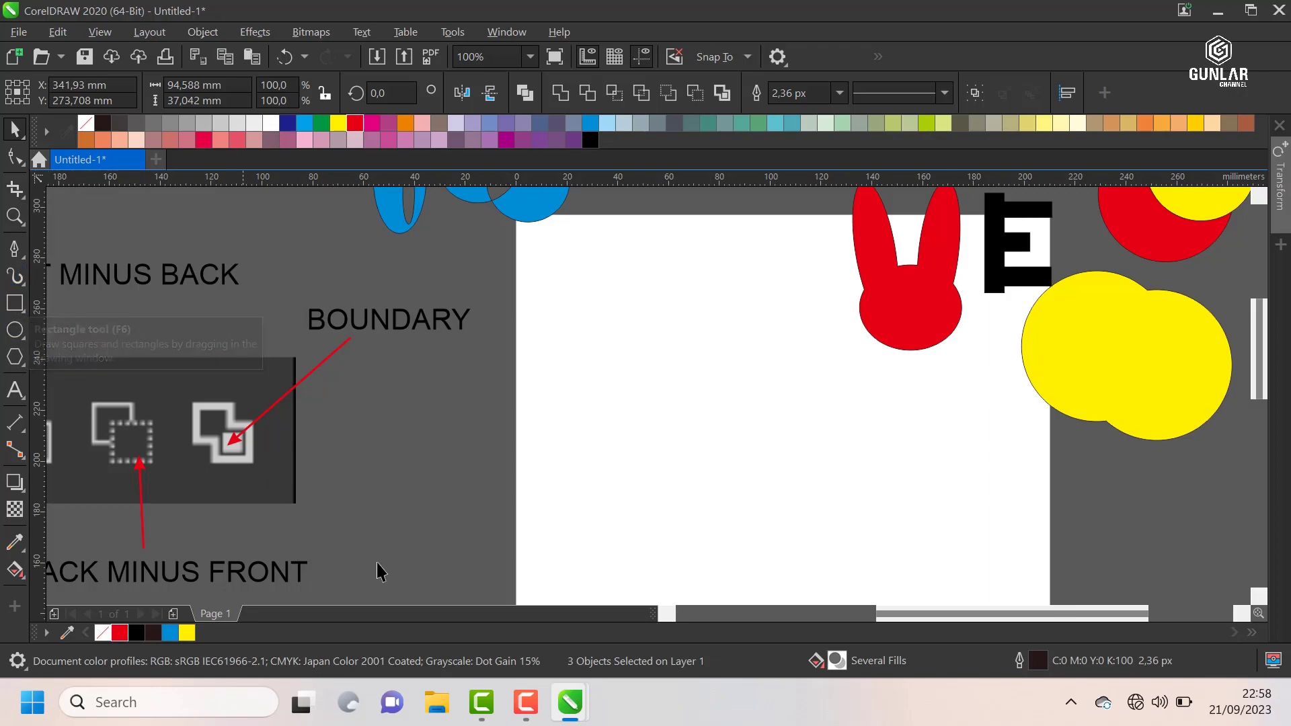
Step: Copy the image "wisuda jadi" from the Pictures folder in File Explorer and paste it into the CorelDRAW drawing
left_click(449, 710)
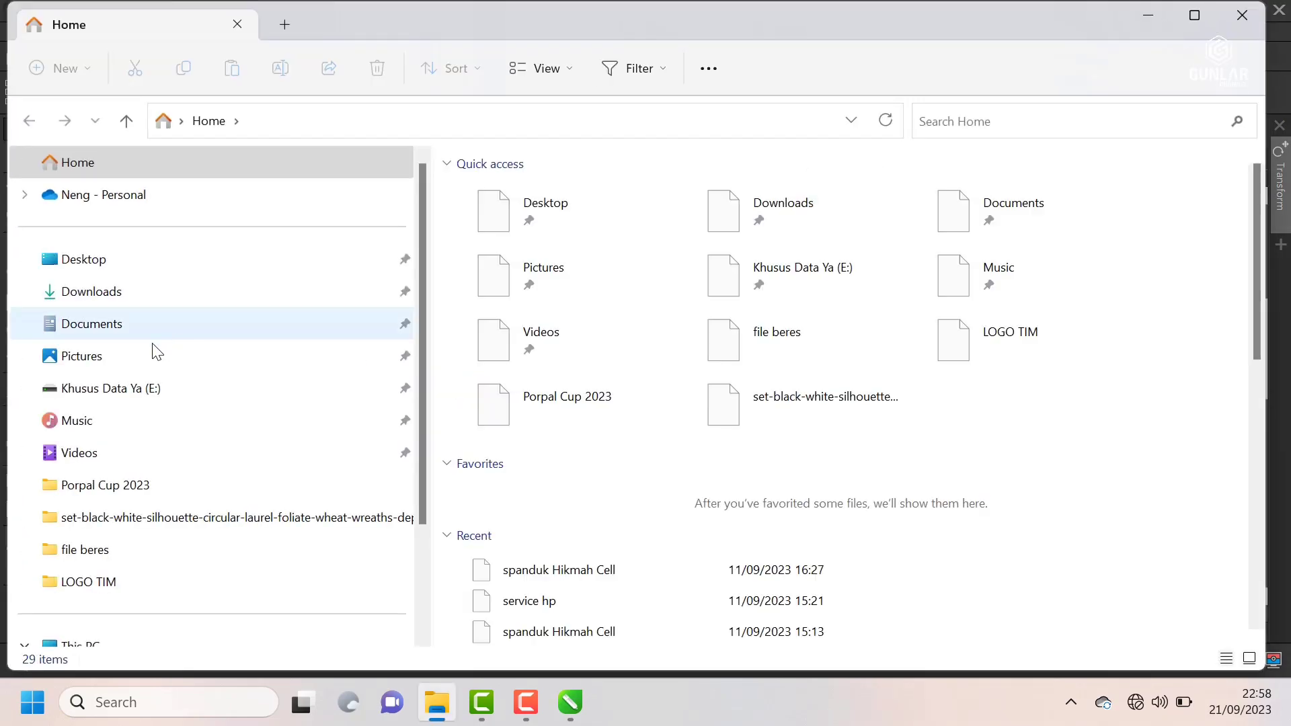
left_click(121, 357)
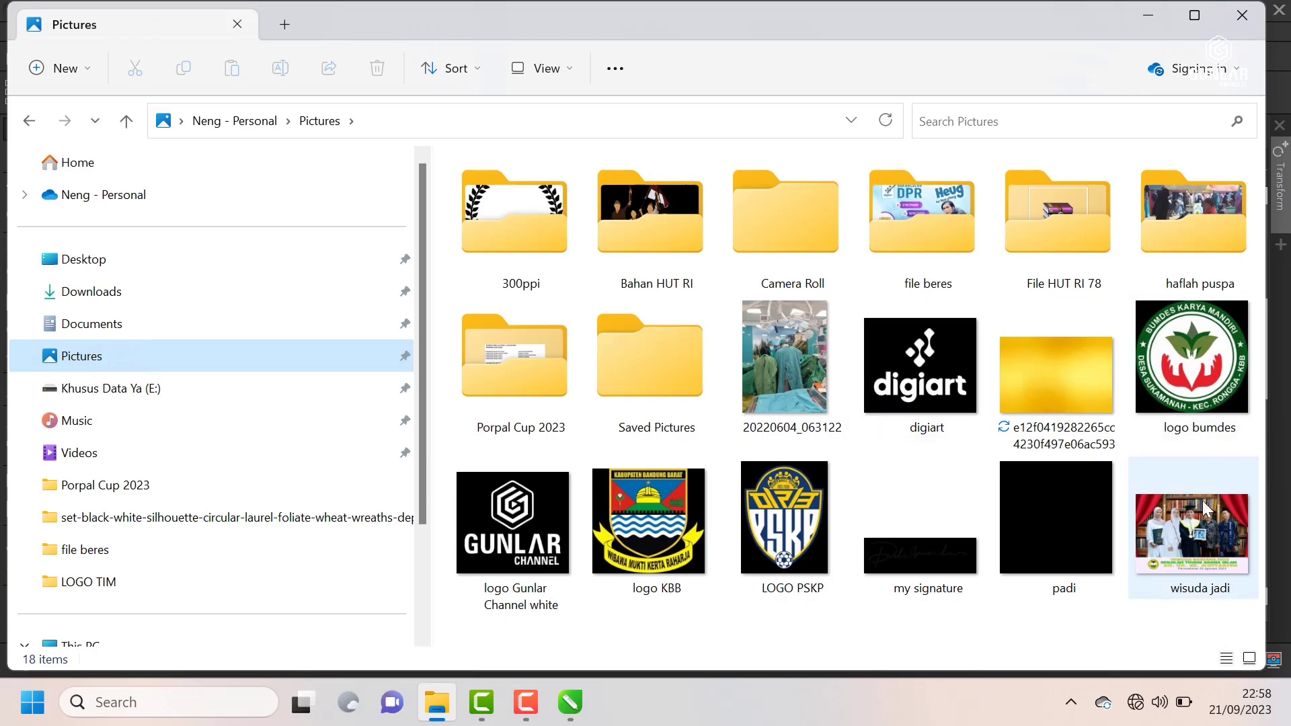
left_click(1194, 522)
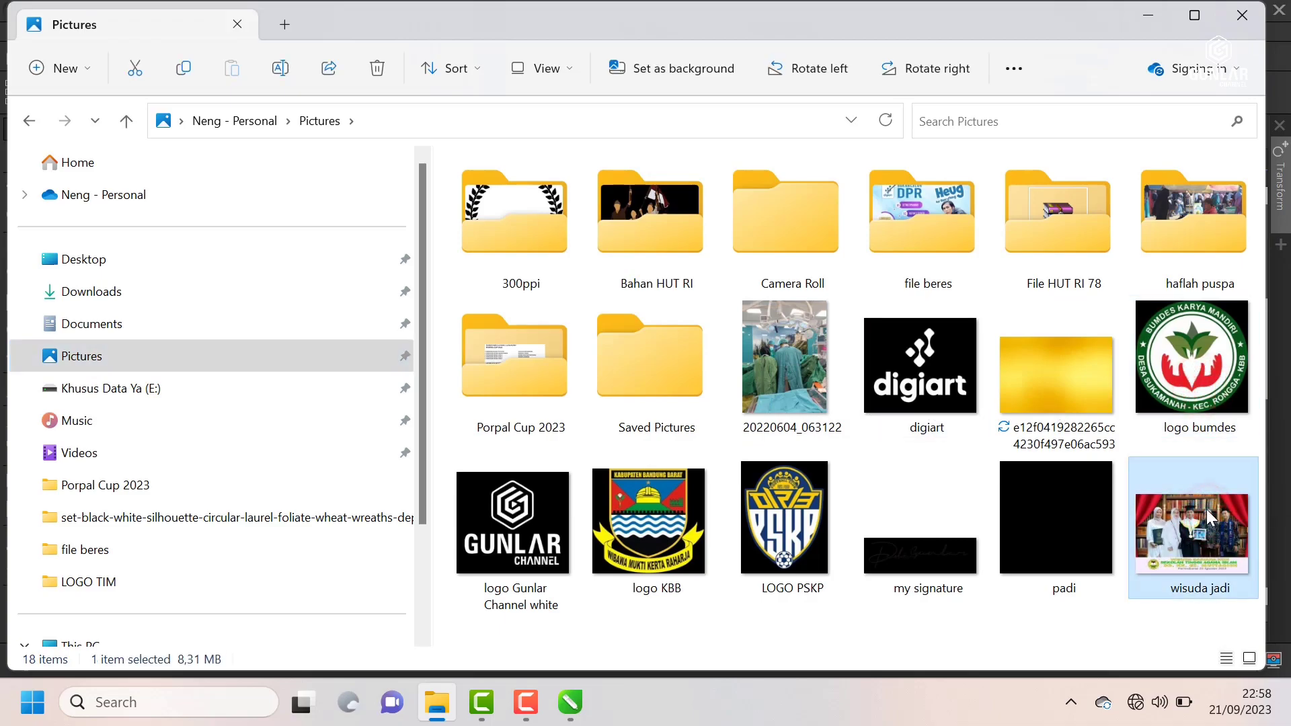
left_click(1151, 20)
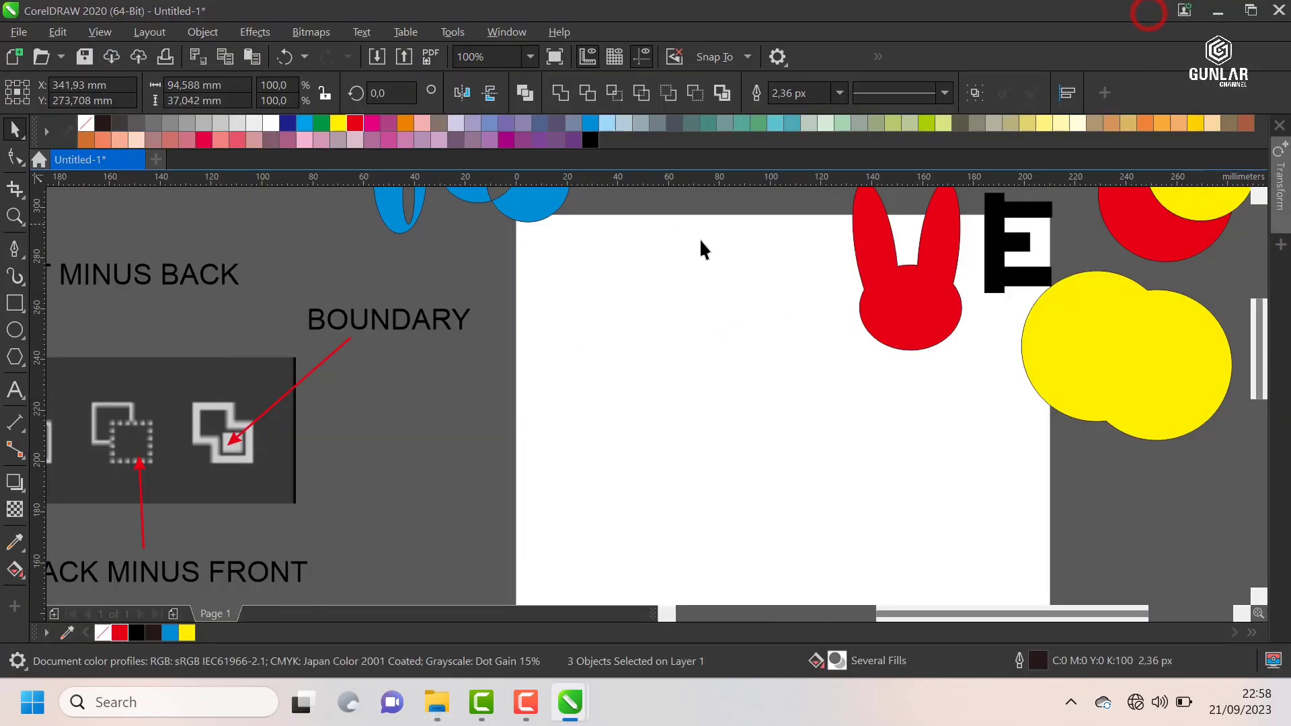
scroll(644, 264, "down", 2)
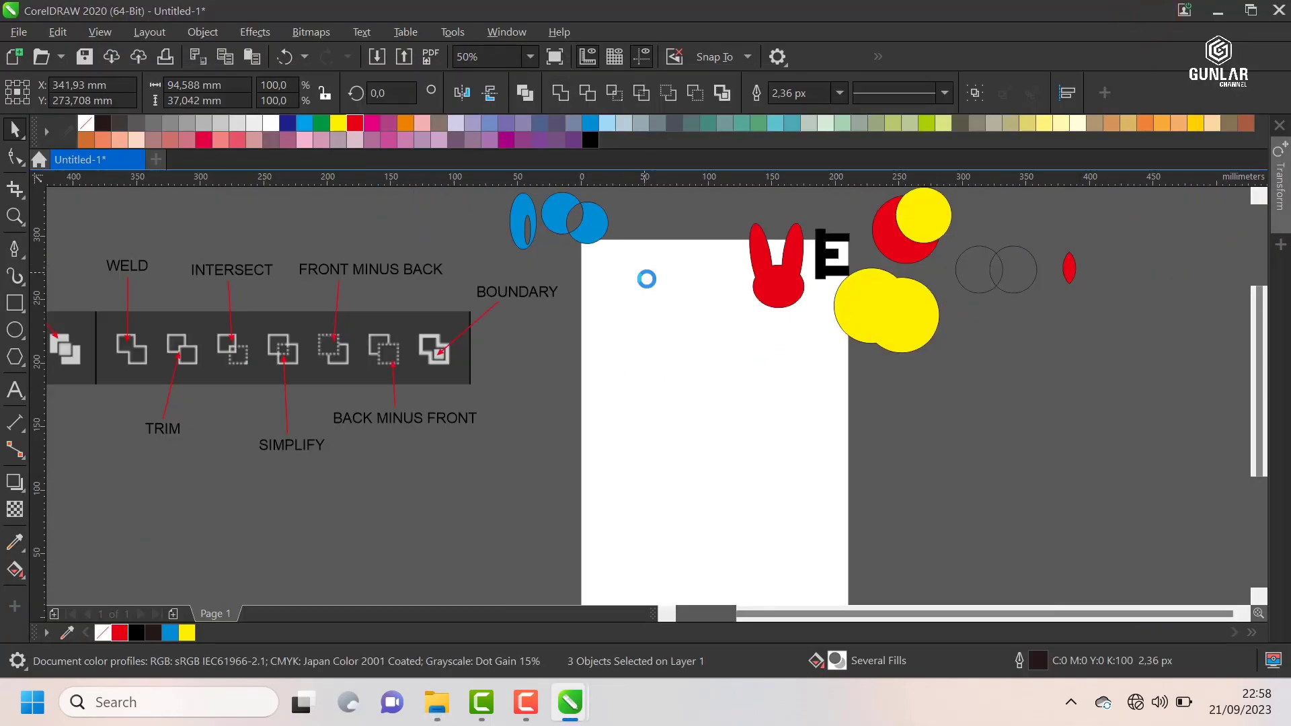
scroll(646, 294, "down", 2)
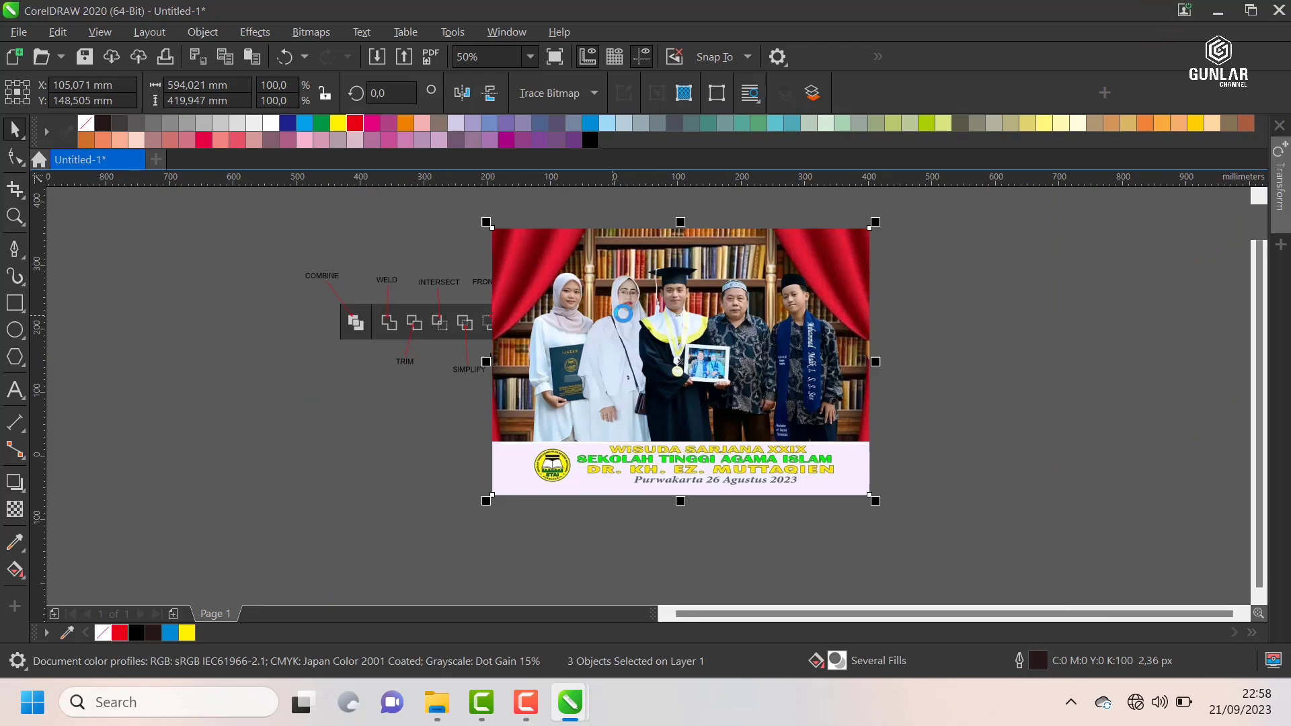
scroll(768, 267, "up", 1)
Step: Scale the pasted photo to about 168.8 × 119.3 mm and place it on the page at about X 94 mm, Y 168.9 mm
left_click_drag(735, 268, 620, 349)
scroll(516, 389, "up", 2)
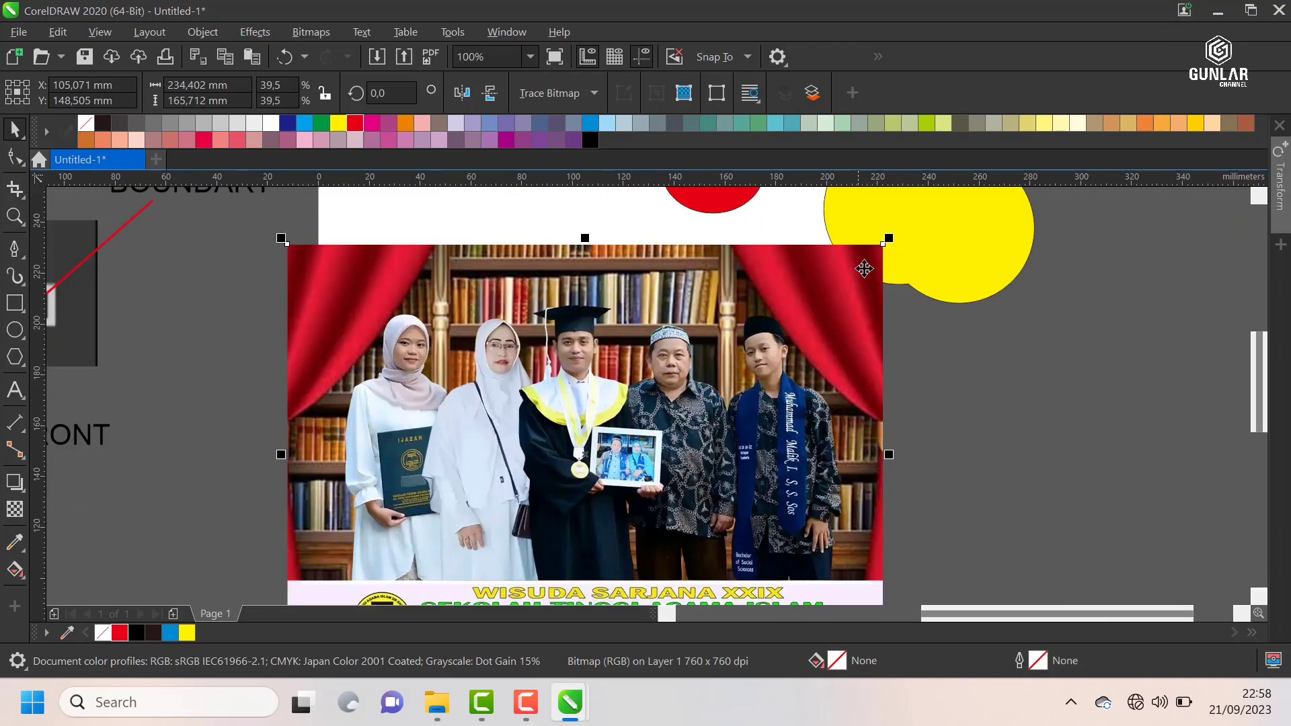
left_click_drag(888, 239, 805, 298)
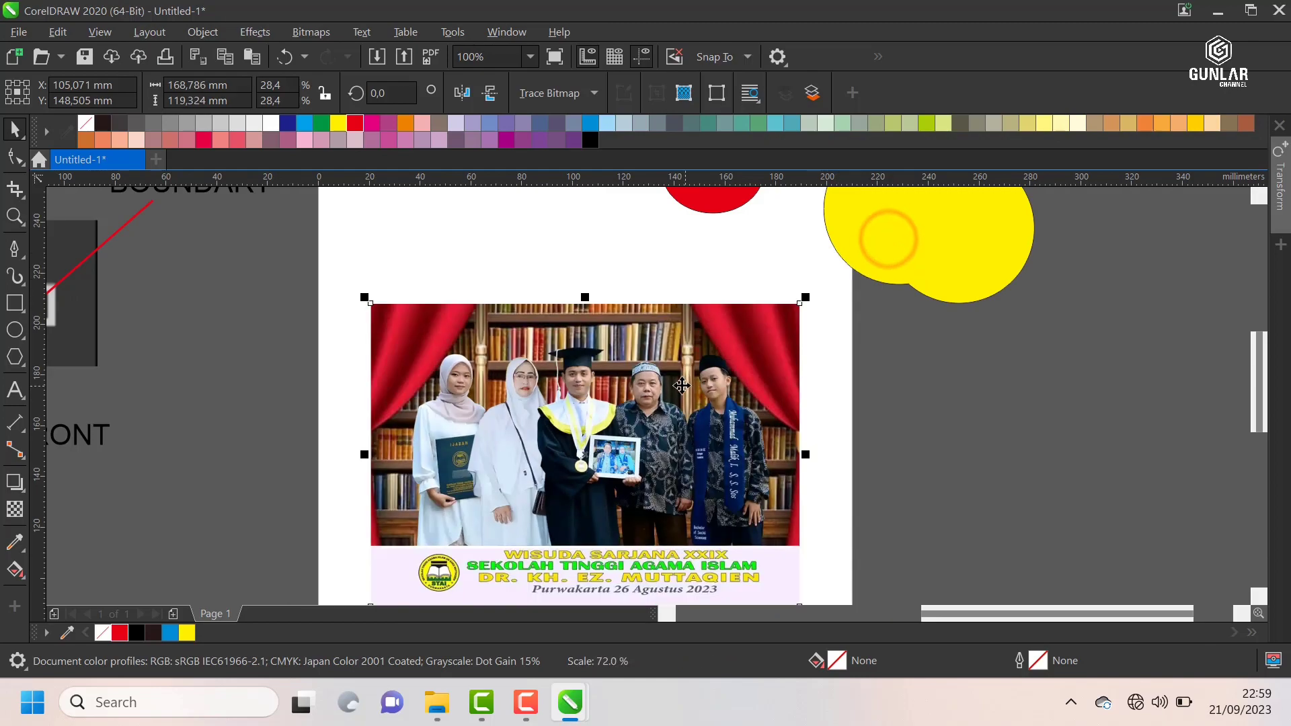
left_click_drag(678, 384, 649, 332)
scroll(522, 290, "up", 1)
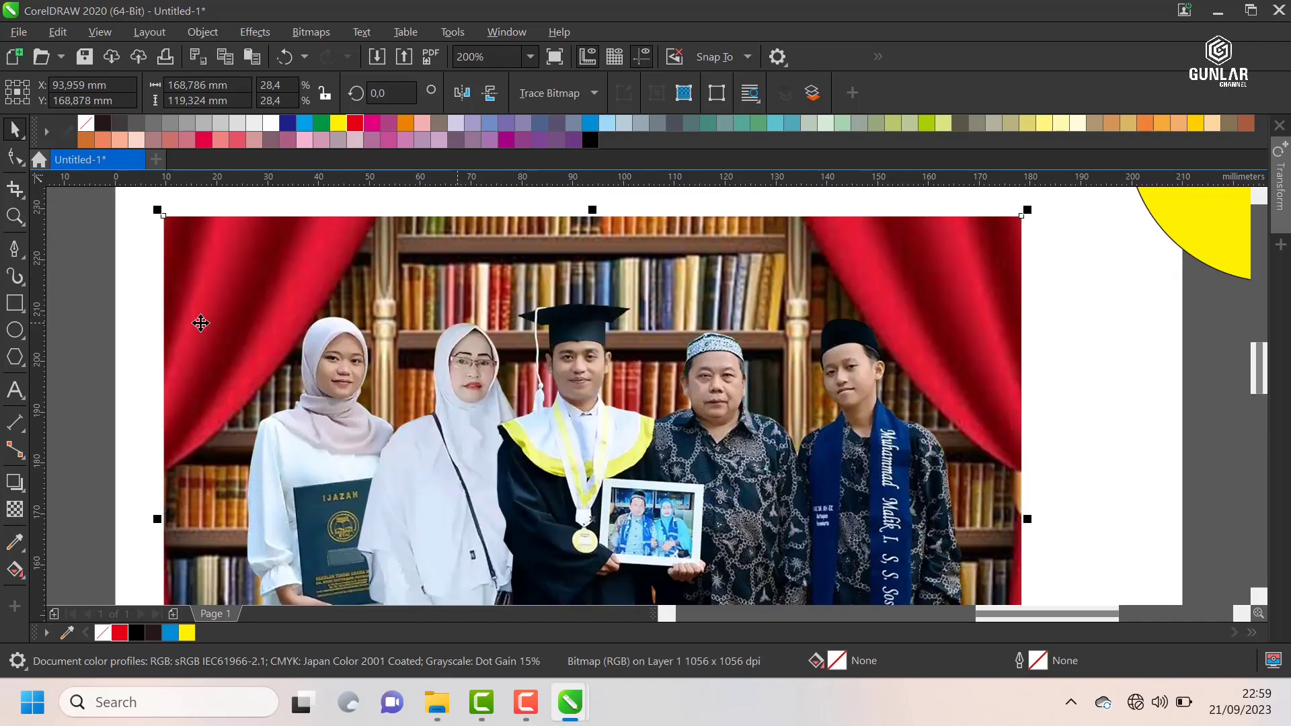
Step: Add the artistic text "WISUDA", enlarge it to about 101 pt and place it across the people in the photo
left_click(107, 368)
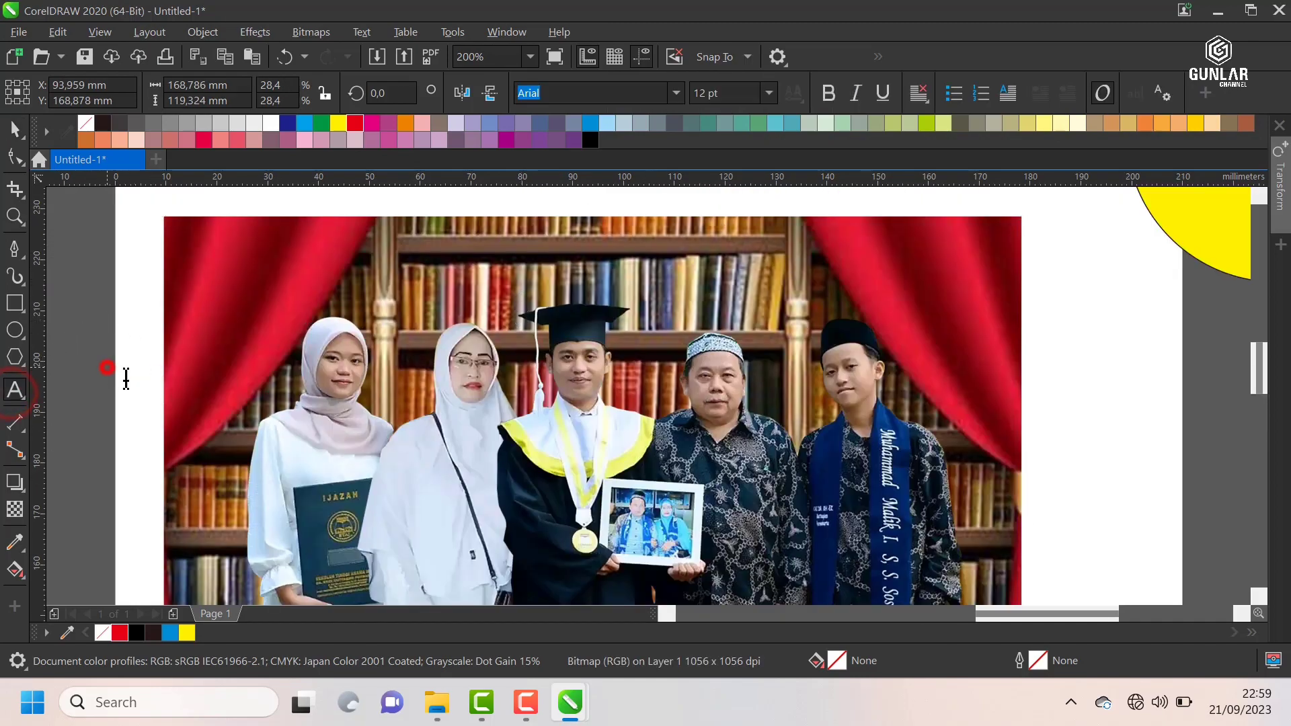
type("WISUDA")
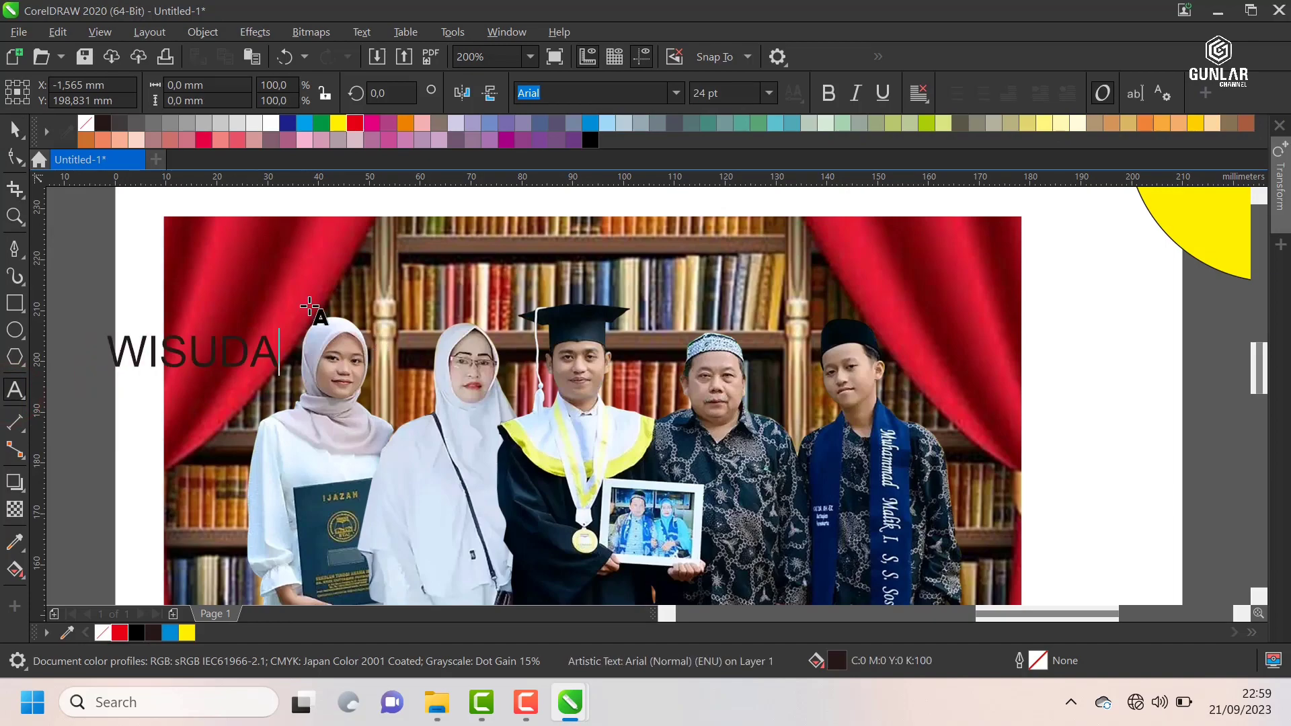
left_click(15, 128)
left_click_drag(274, 337, 787, 245)
left_click_drag(549, 321, 655, 392)
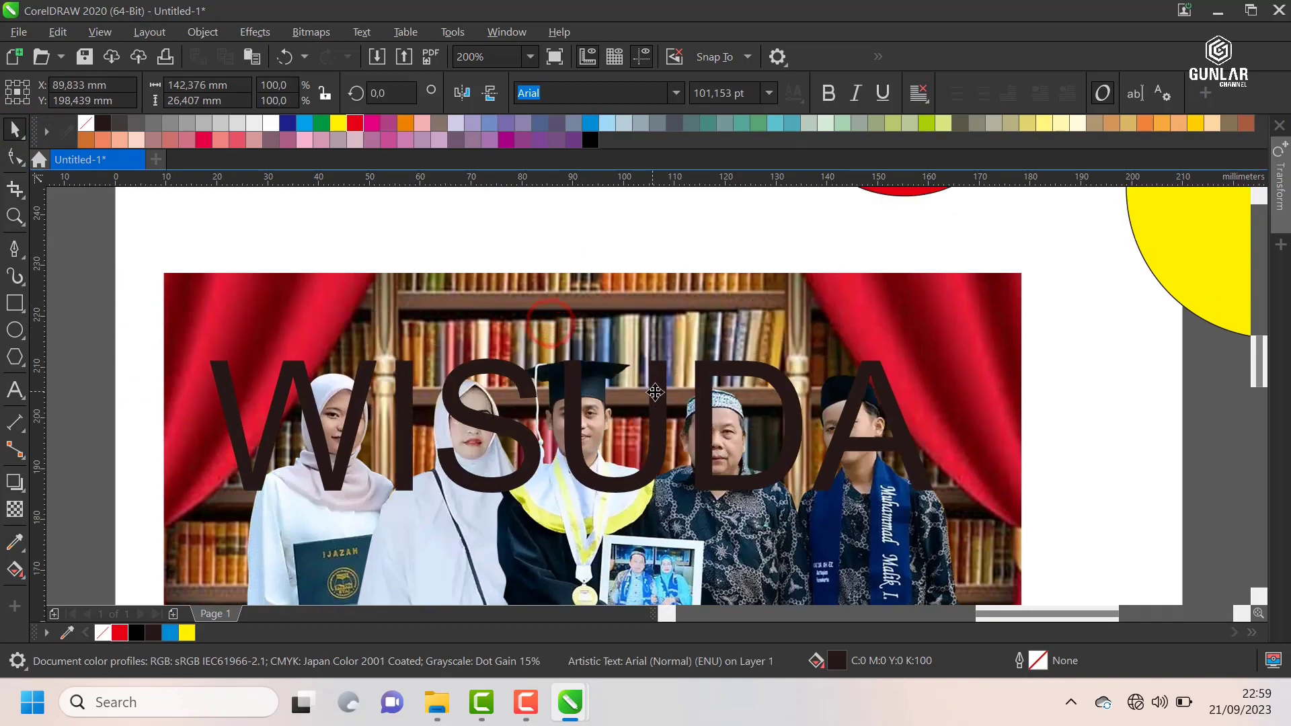
Step: Set the font of the WISUDA text to Arial Black
left_click(679, 93)
left_click(622, 155)
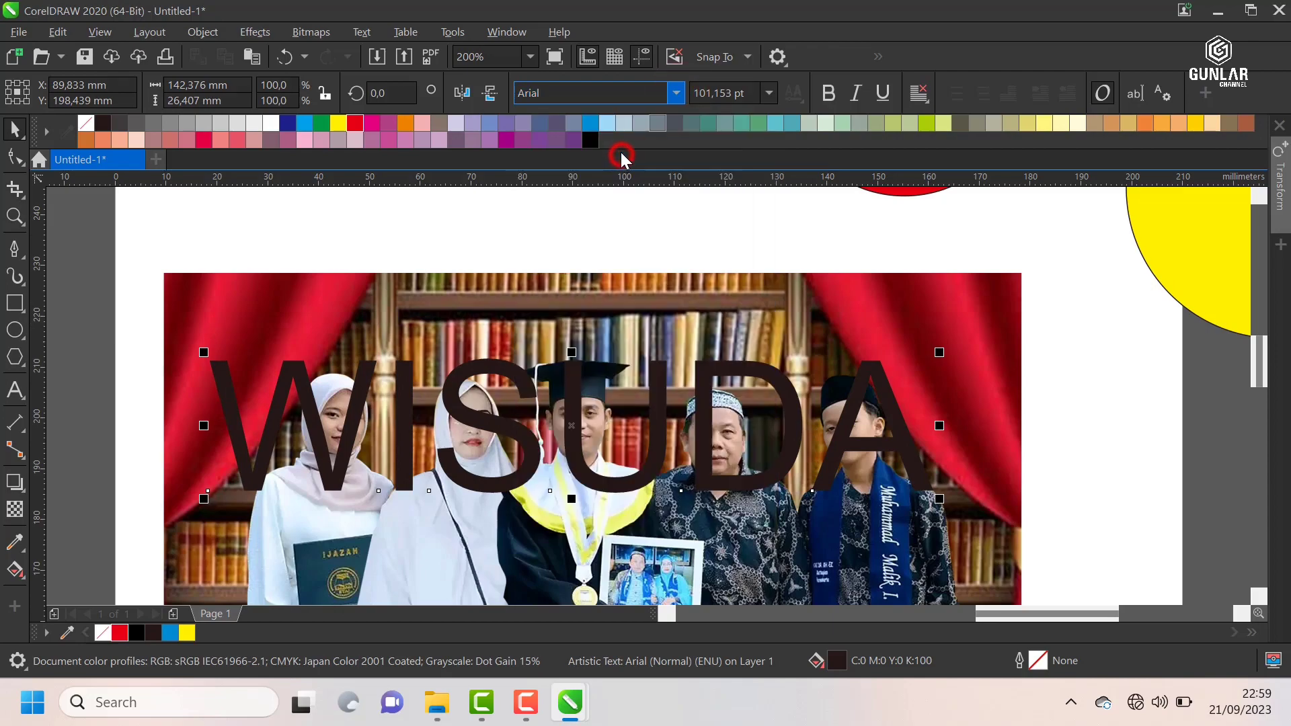
scroll(643, 272, "down", 2)
scroll(723, 326, "up", 2)
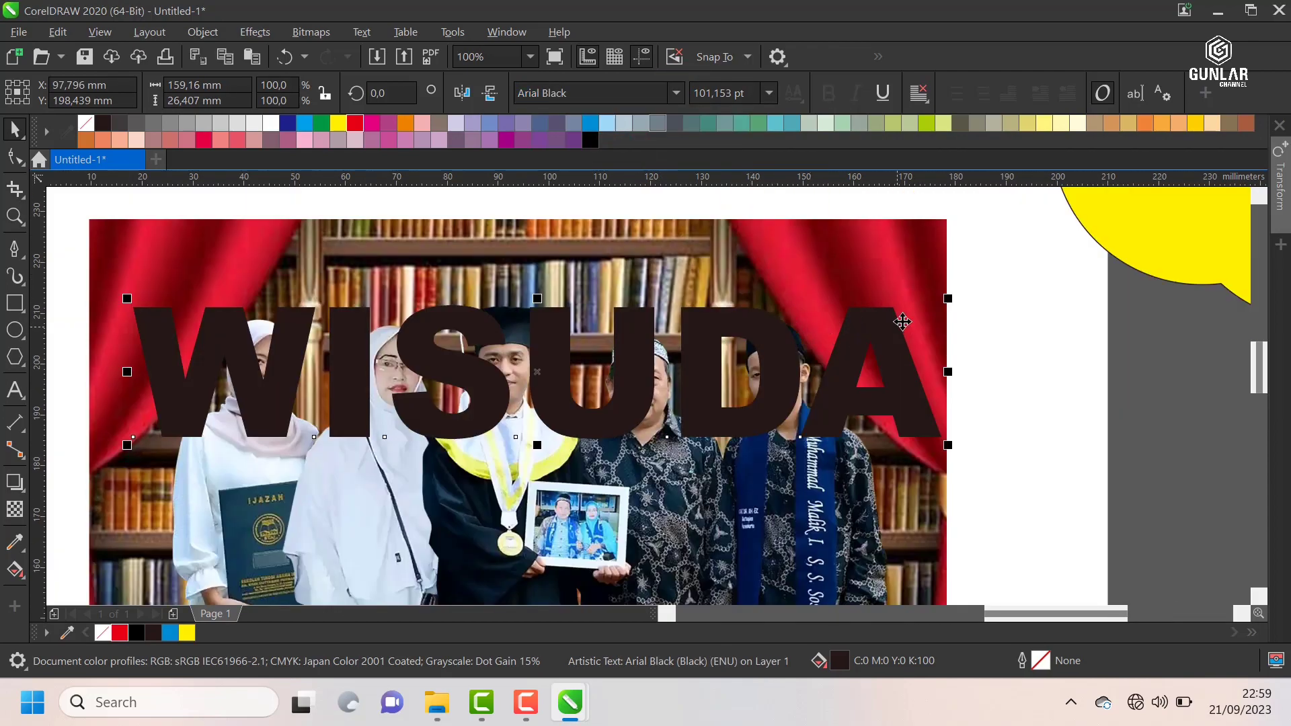
Step: Scale the WISUDA text down to about 80.6 pt and centre it over the photo at about X 93.7 mm, Y 199.9 mm
left_click_drag(949, 289, 851, 279)
left_click(891, 327)
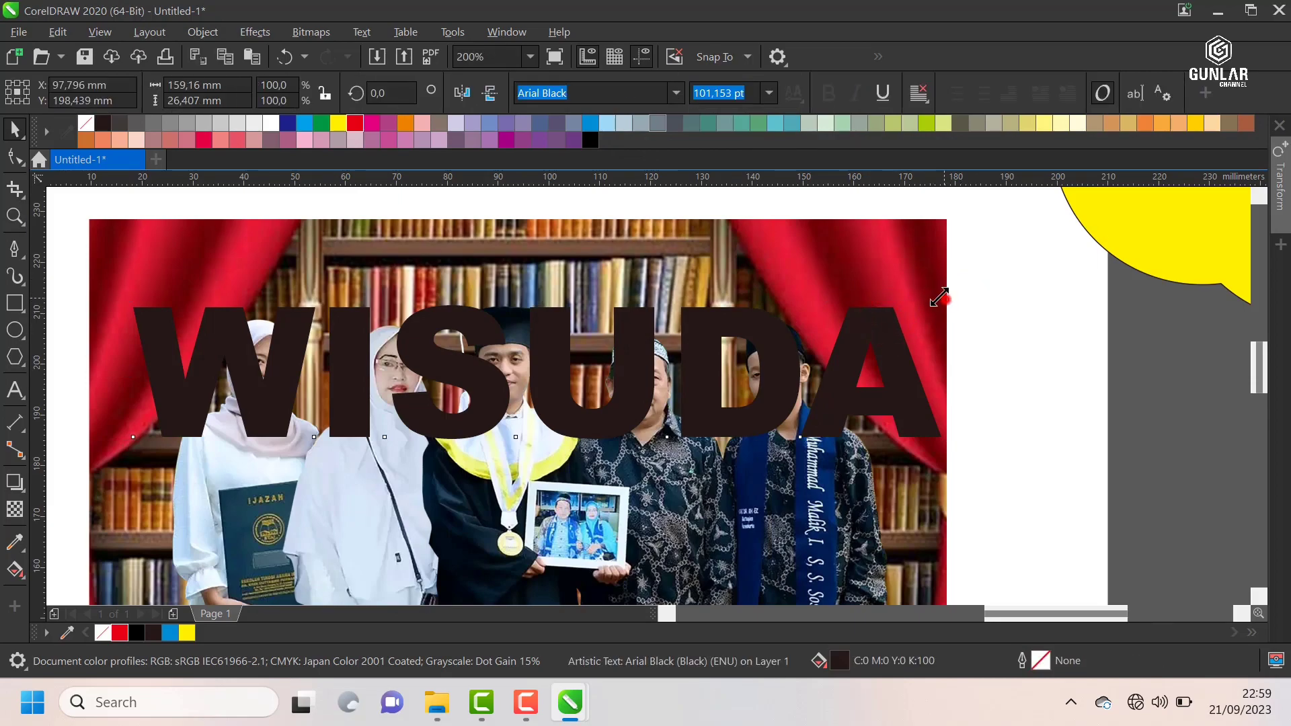
left_click_drag(946, 300, 738, 290)
left_click_drag(501, 366, 585, 345)
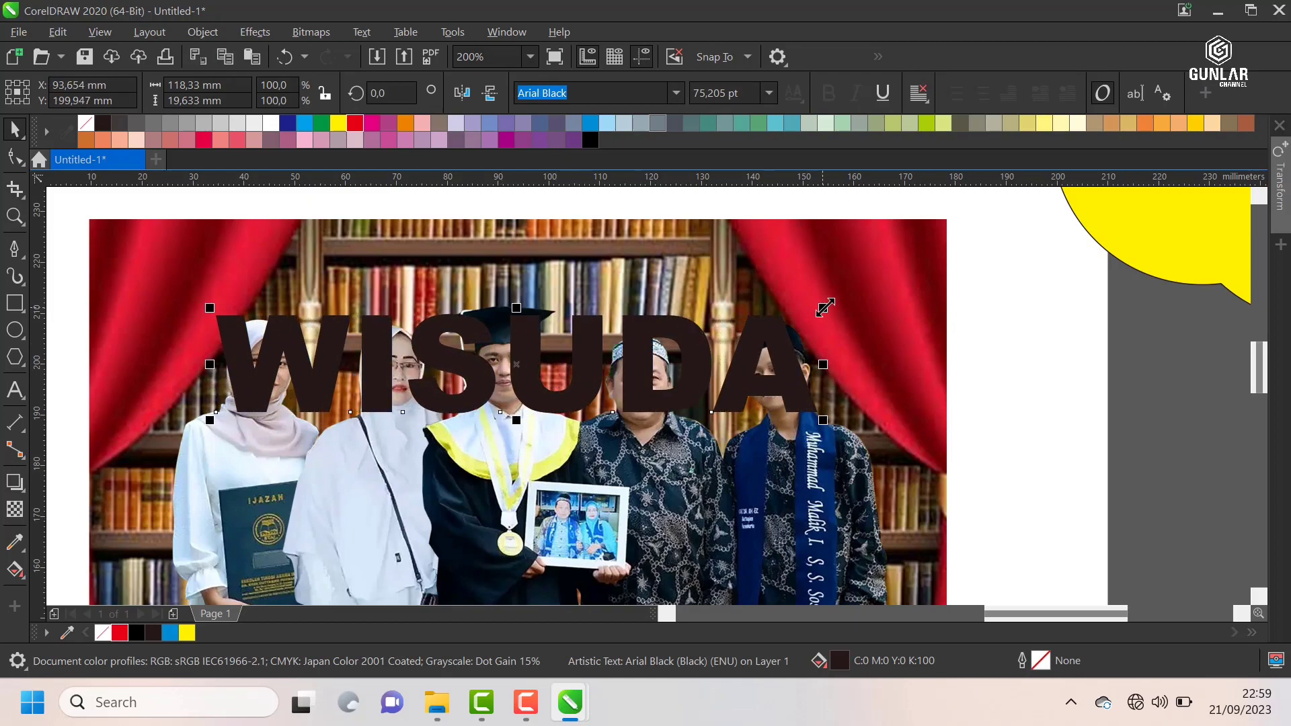
mouse_move(832, 290)
left_mouse_down()
mouse_move(850, 274)
mouse_move(831, 268)
left_mouse_up()
Step: Give the WISUDA text a black hairline outline and remove its fill
right_click(591, 140)
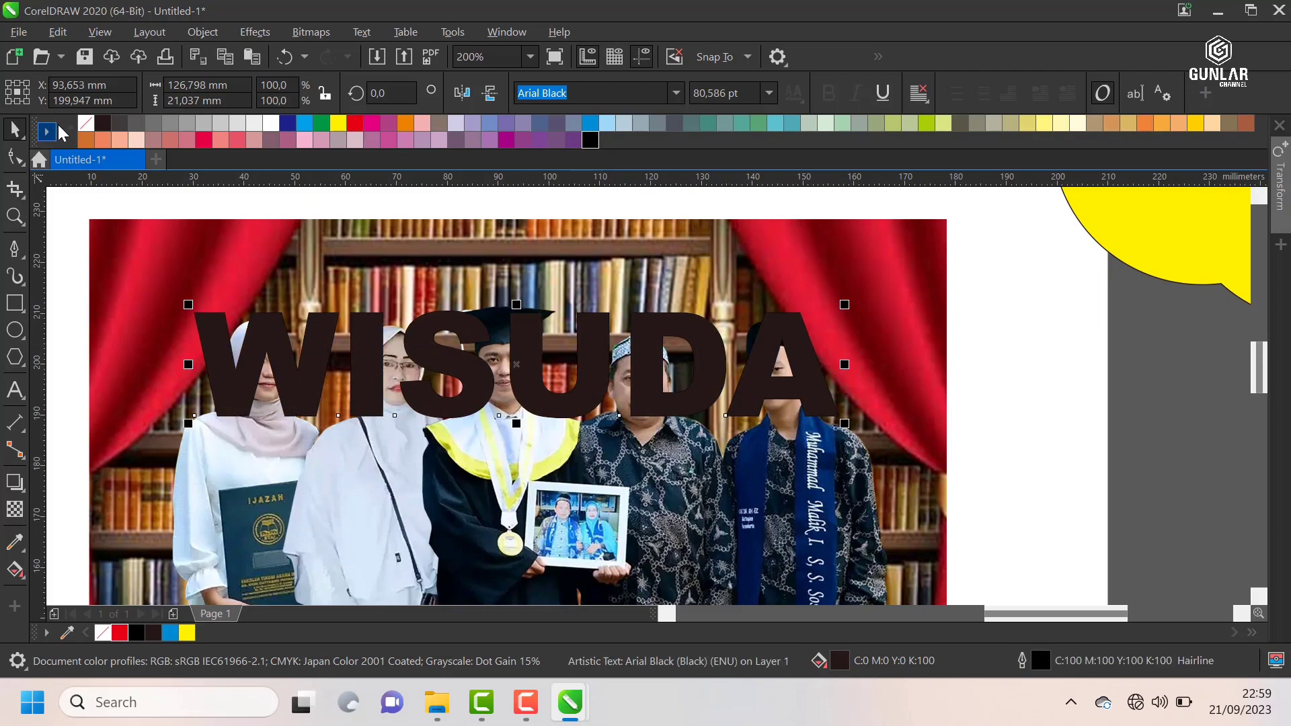
left_click(85, 123)
scroll(609, 293, "down", 3)
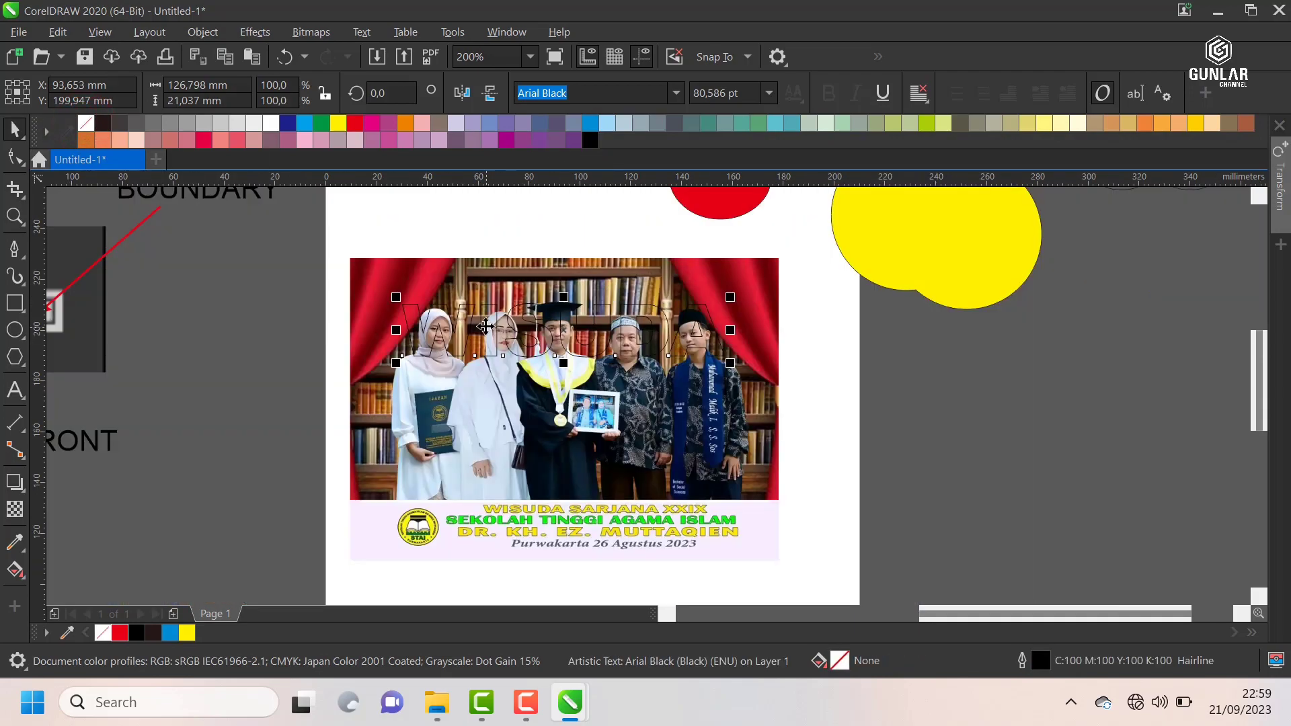
Step: Intersect the WISUDA text with the group photo using the Intersect command
scroll(388, 296, "up", 3)
scroll(388, 296, "up", 4)
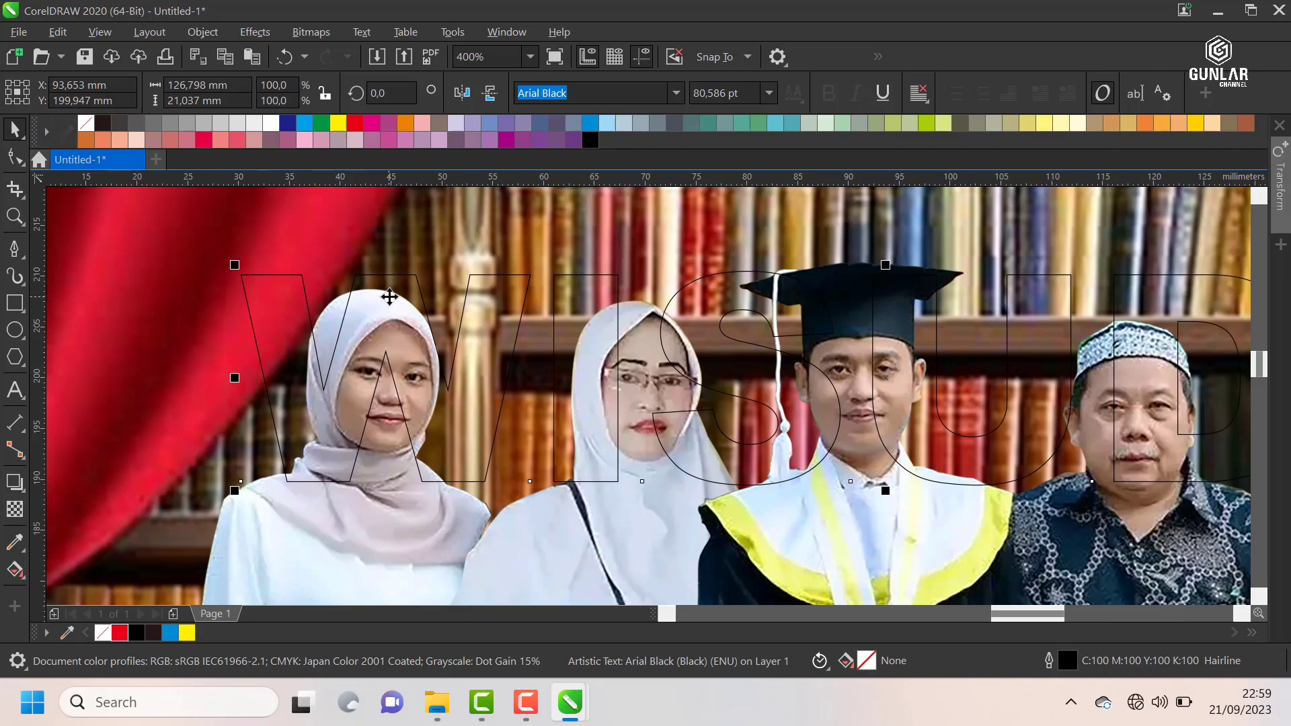
scroll(275, 283, "up", 1)
scroll(372, 311, "down", 3)
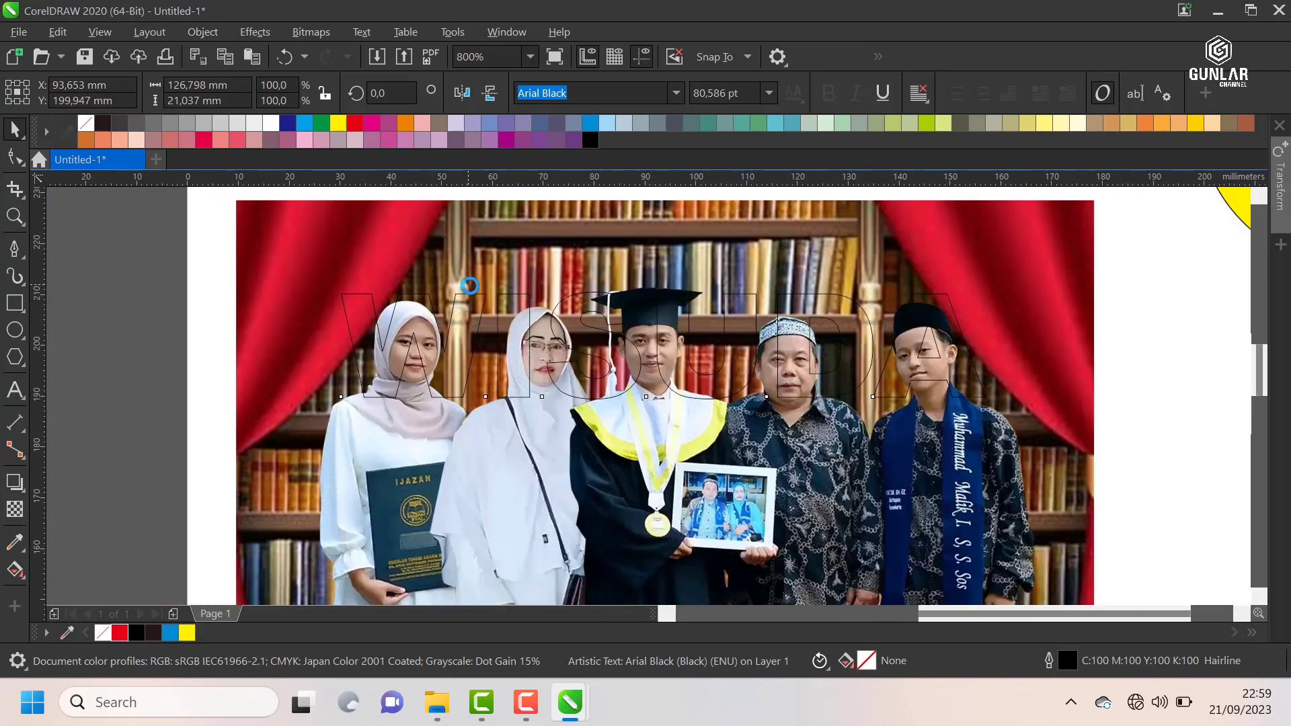
left_click(479, 258, "shift")
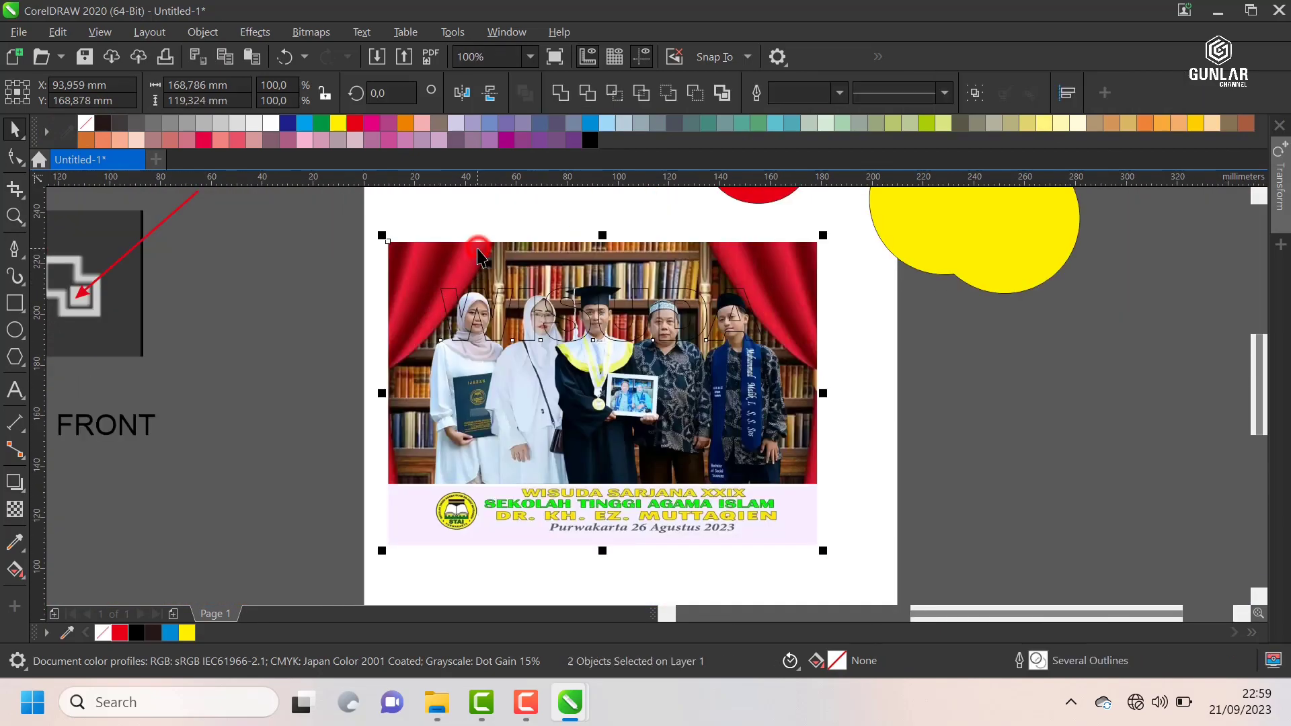
left_click(613, 94)
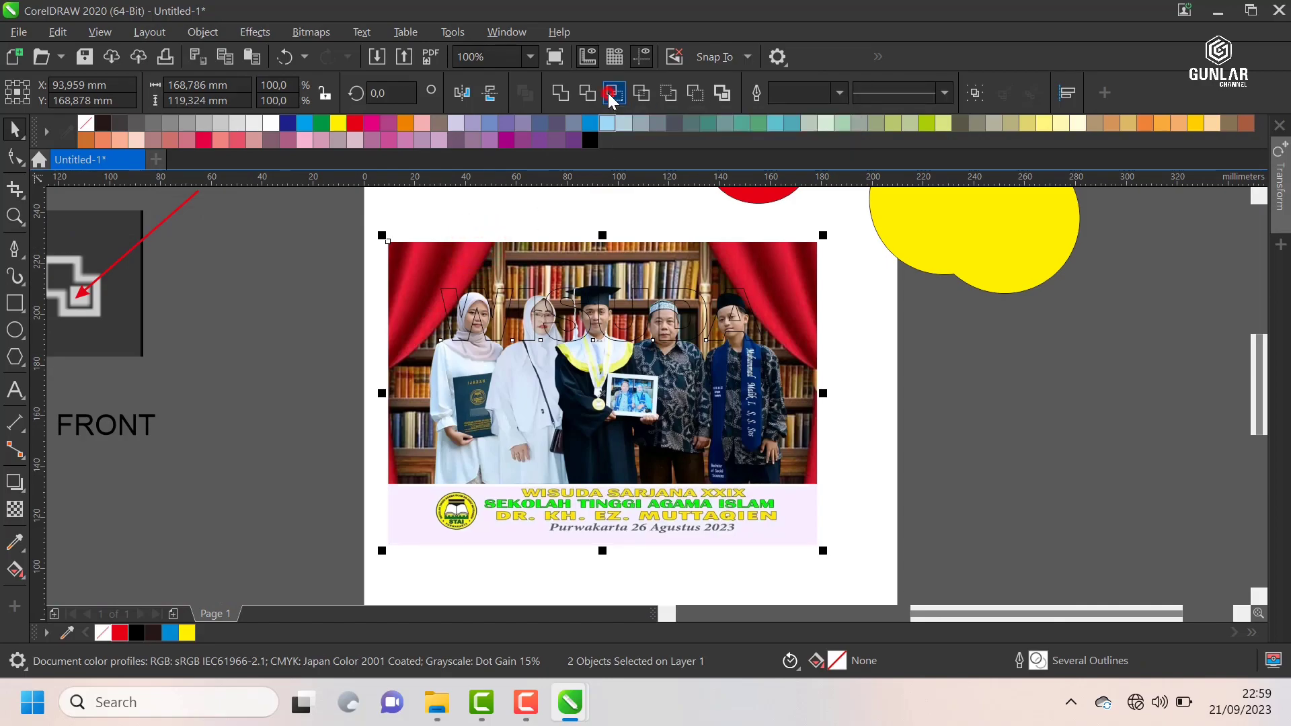
left_click(541, 212)
Step: Move the WISUDA outline together with its photo-filled letters off the page to about X 264 mm, Y 182 mm
left_click_drag(345, 276, 843, 383)
left_click_drag(579, 313, 1015, 360)
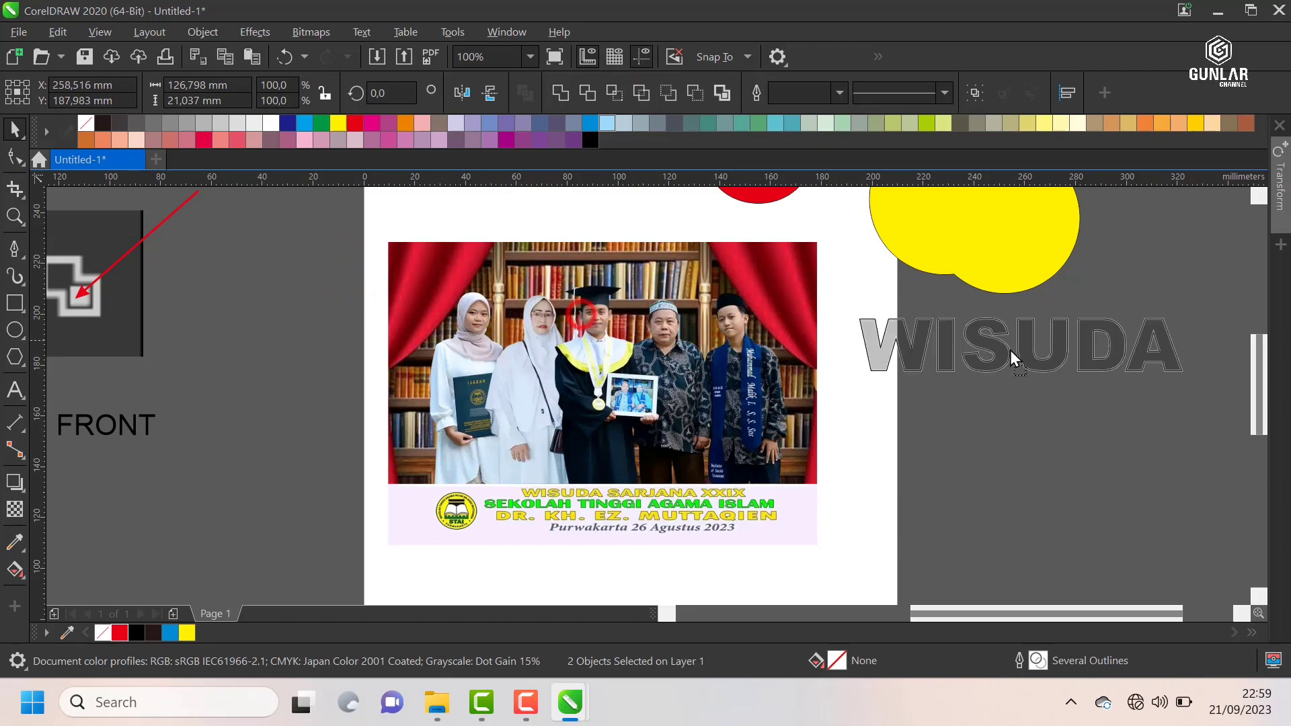
left_click(1108, 285)
Step: Pull the WISUDA outline slightly away from the photo-filled letters and undo the move
scroll(1036, 356, "up", 2)
left_click(978, 329)
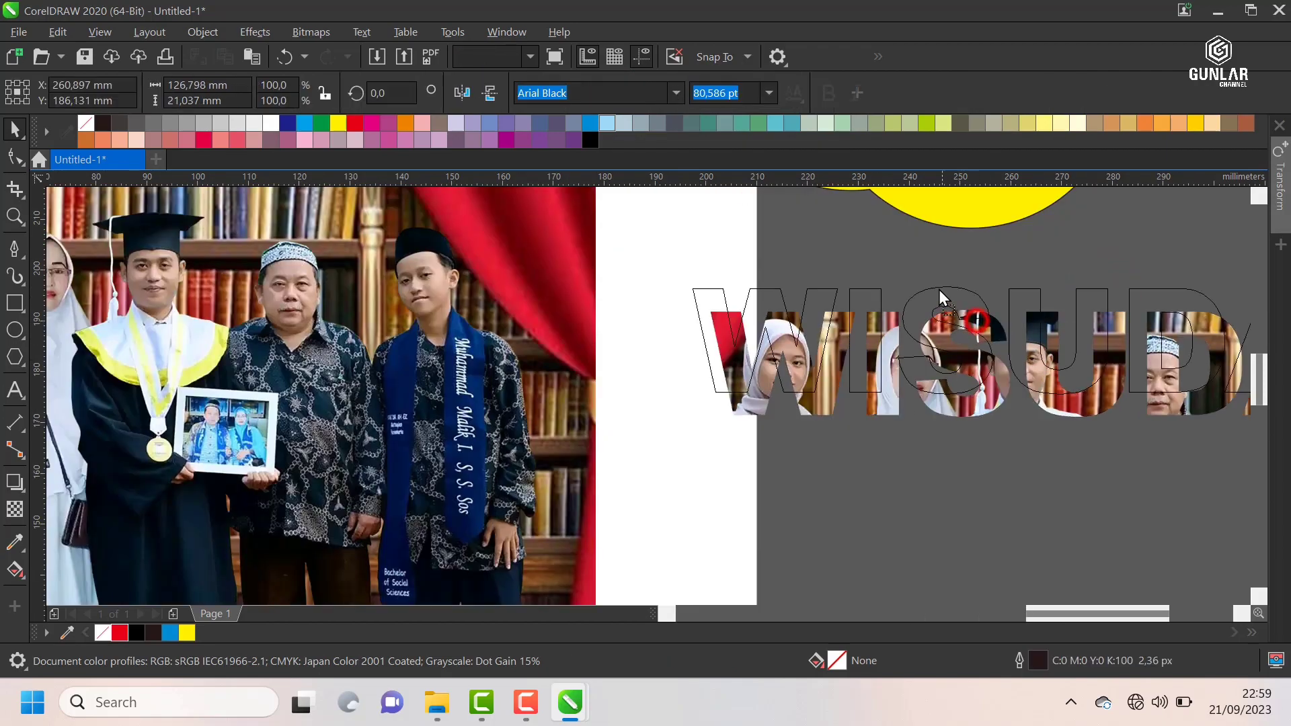
scroll(657, 262, "down", 2)
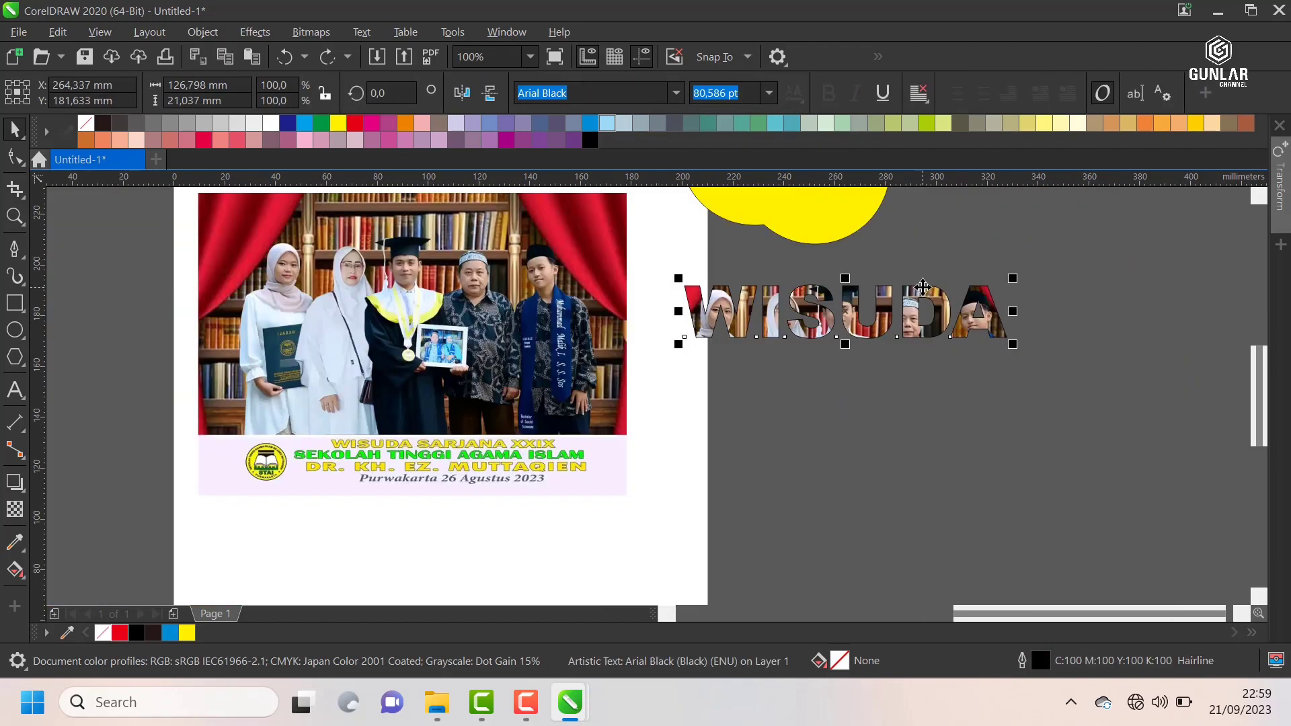
scroll(925, 285, "up", 2)
scroll(925, 285, "down", 2)
scroll(375, 251, "up", 1)
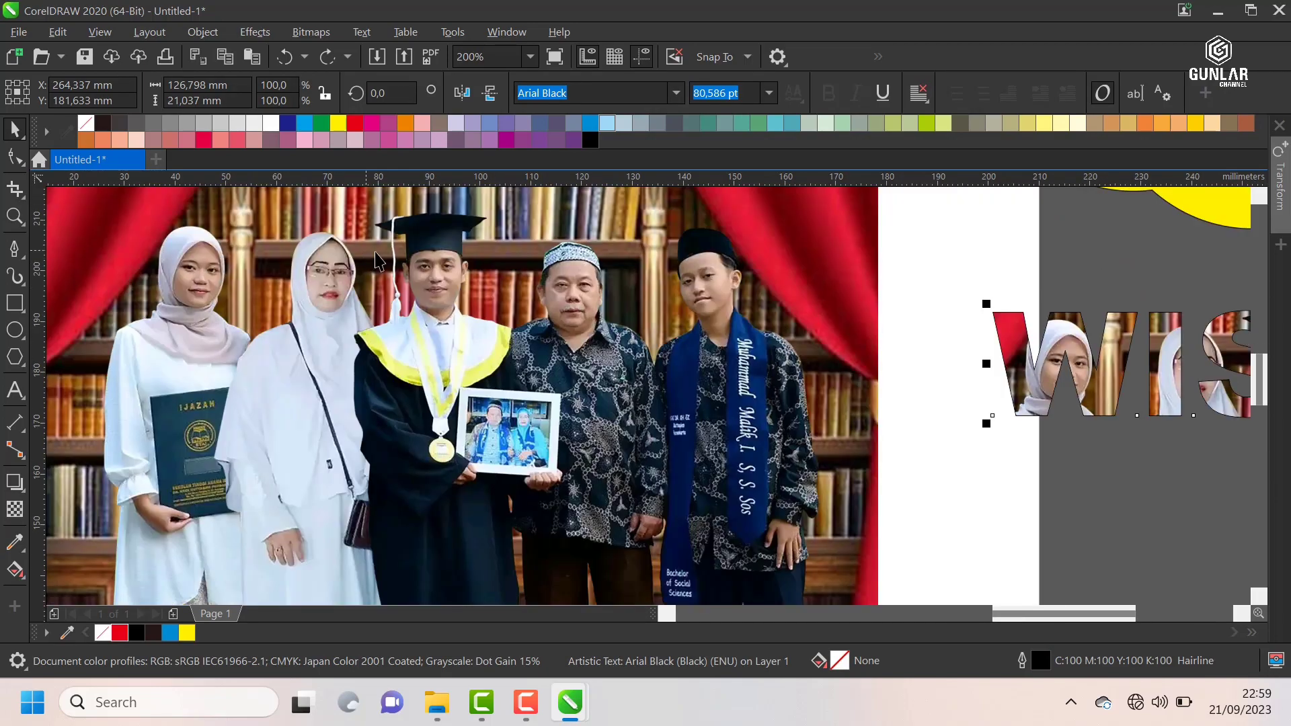
Step: Delete the original group photo from the page
scroll(450, 277, "down", 1)
left_click(470, 282)
key("Delete")
Step: Separate the WISUDA outline from the photo-filled letters, placing the outline at about X 197 mm and the letters at about X 280 mm, Y 169 mm
scroll(910, 341, "up", 1)
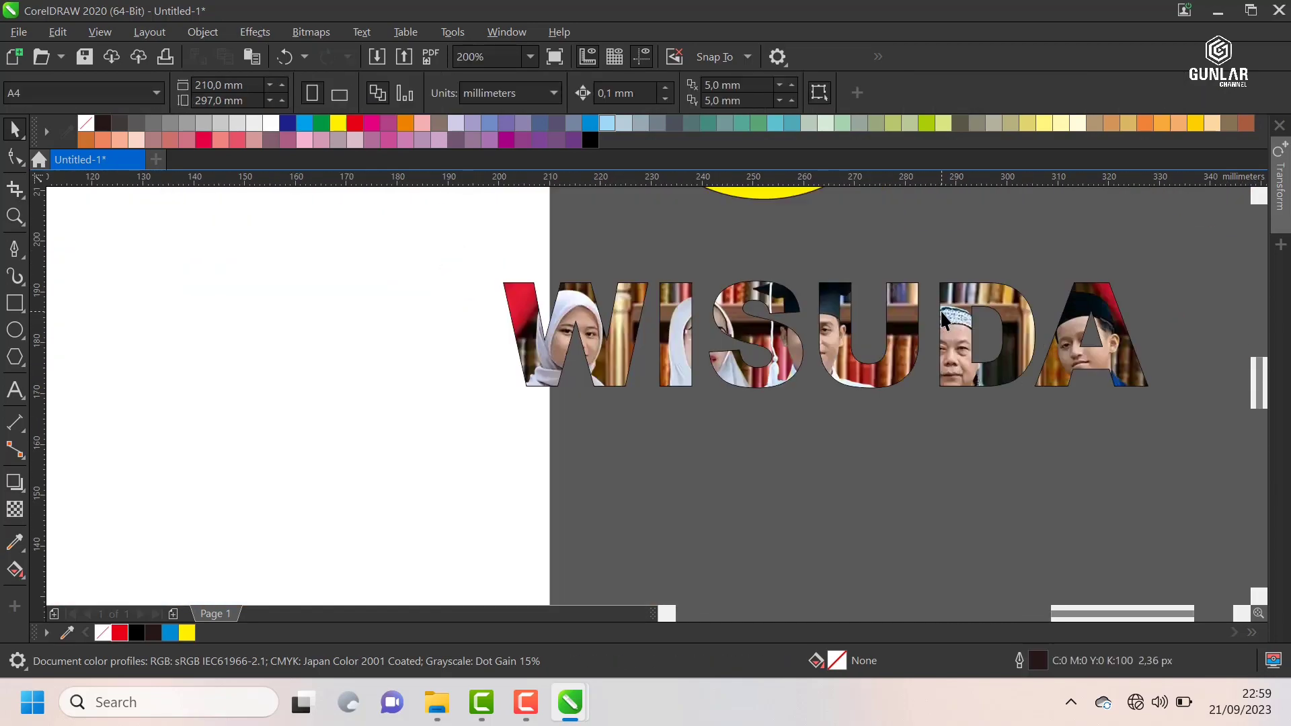
key("ctrl+v")
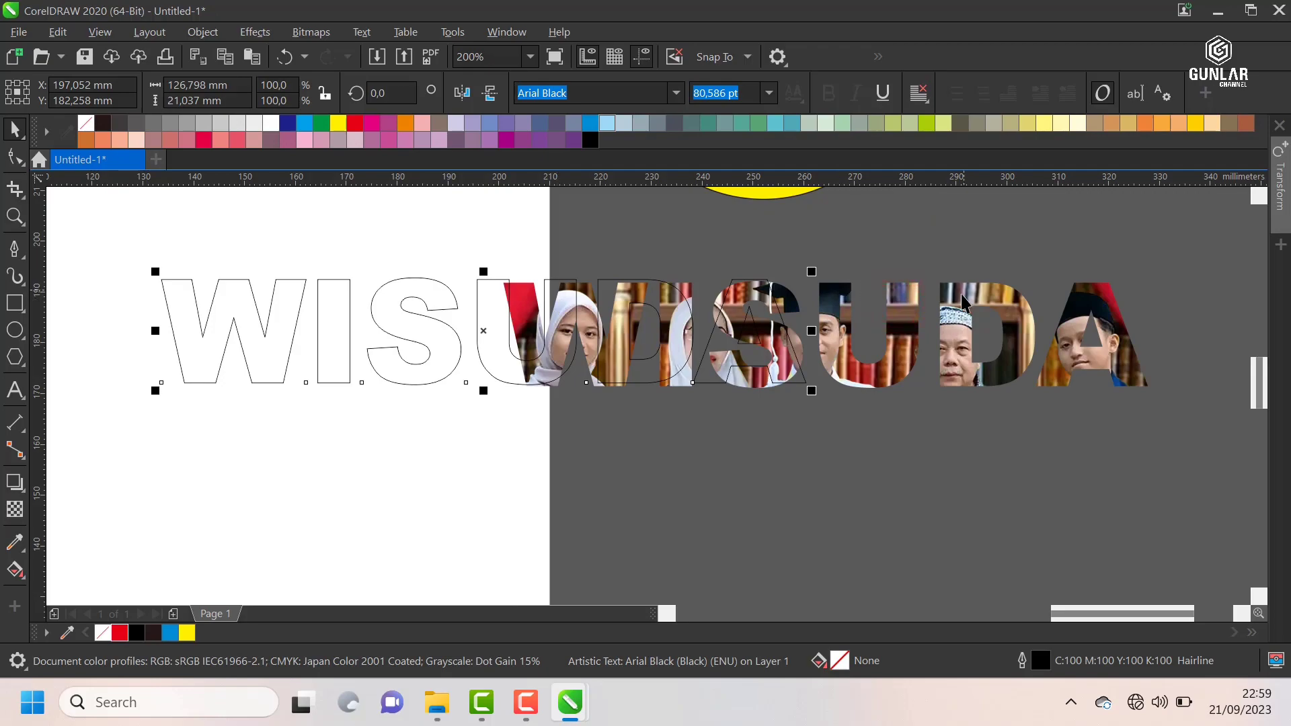
left_click_drag(919, 312, 980, 250)
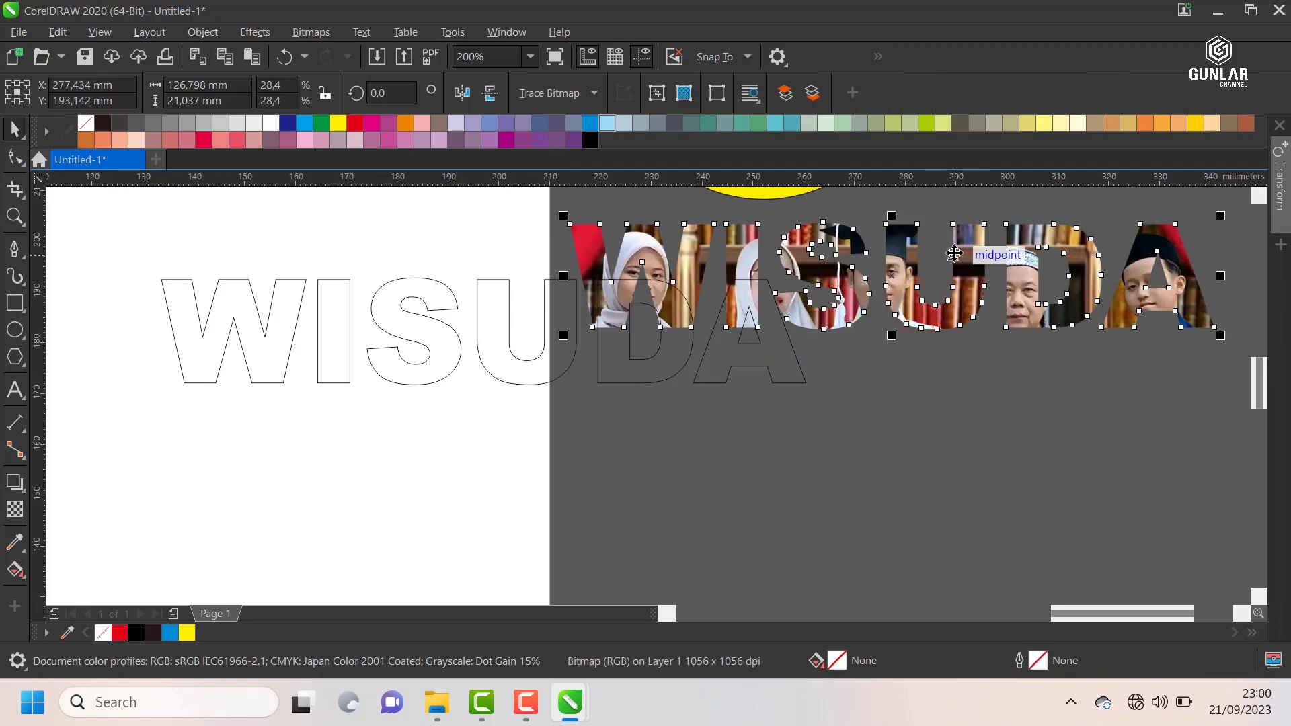
scroll(957, 257, "down", 1)
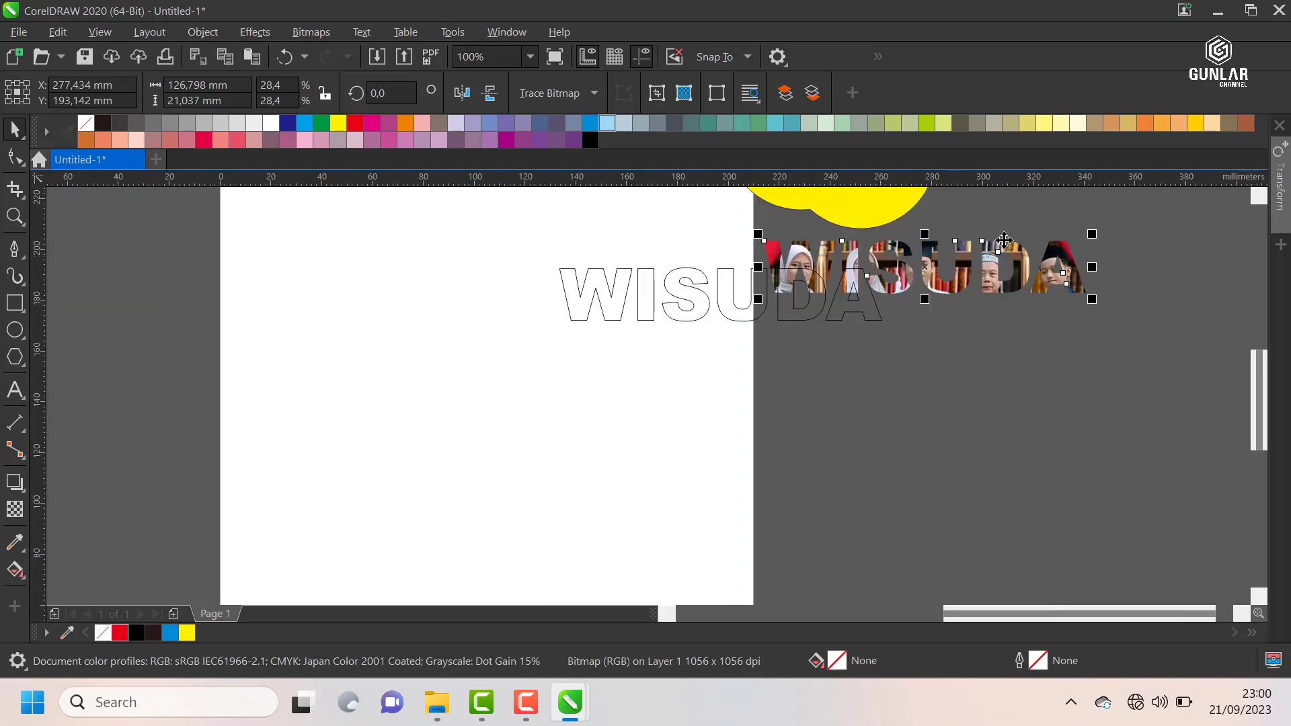
scroll(936, 268, "up", 1)
left_click_drag(923, 247, 932, 370)
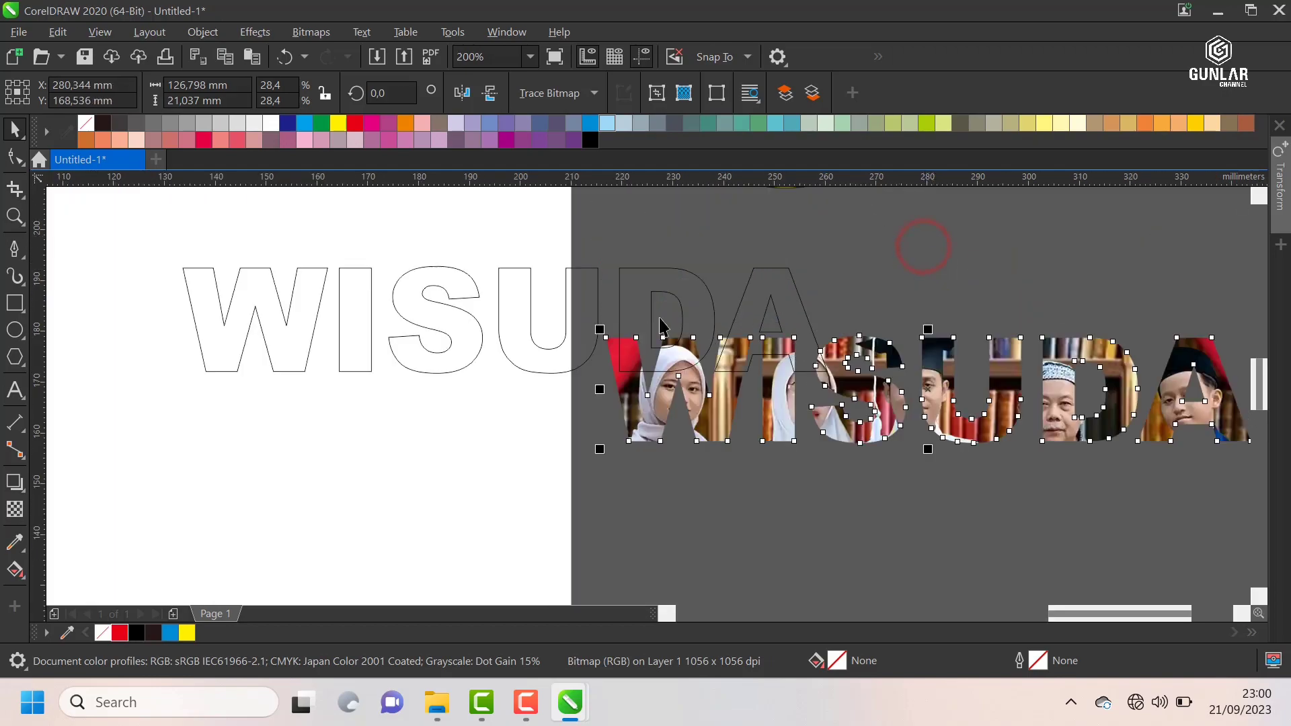
Step: Delete the WISUDA outline text and move the photo-filled letters beside the other examples at about X 355 mm, Y 233 mm
left_click(587, 291)
scroll(589, 289, "down", 1)
key("Delete")
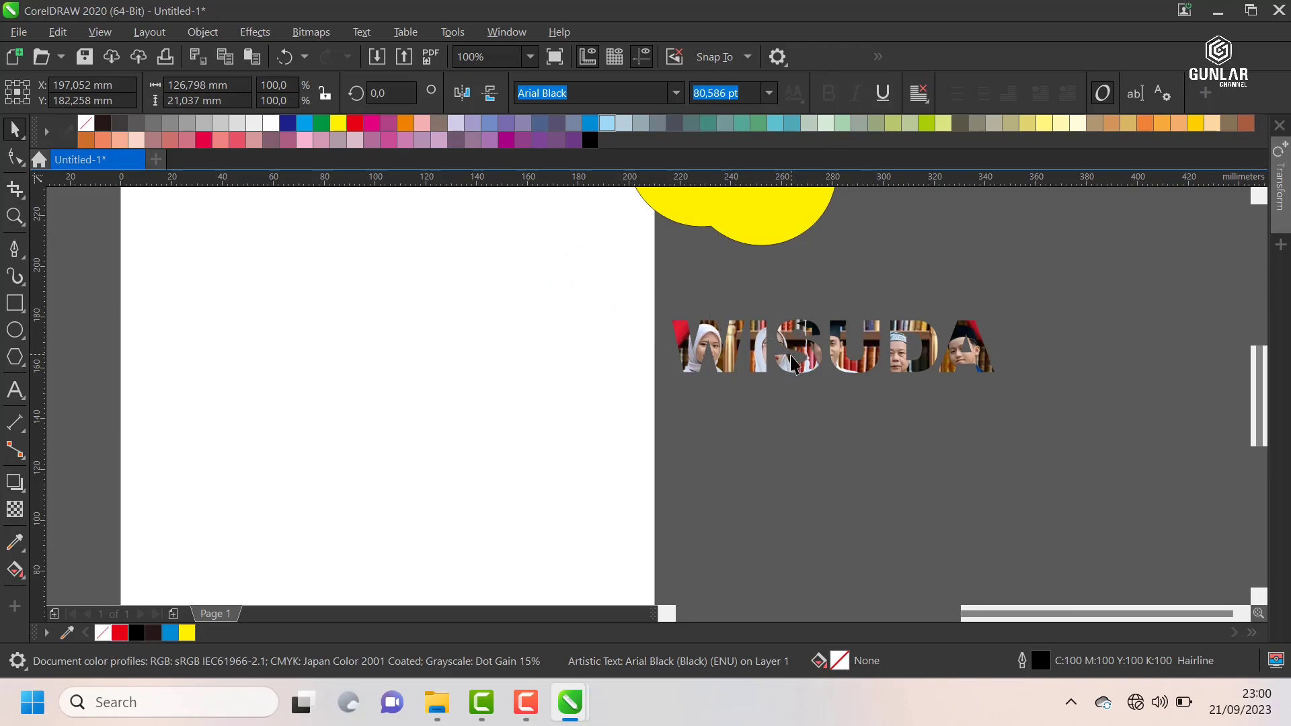
scroll(793, 348, "up", 1)
scroll(796, 349, "down", 2)
left_click_drag(797, 349, 893, 270)
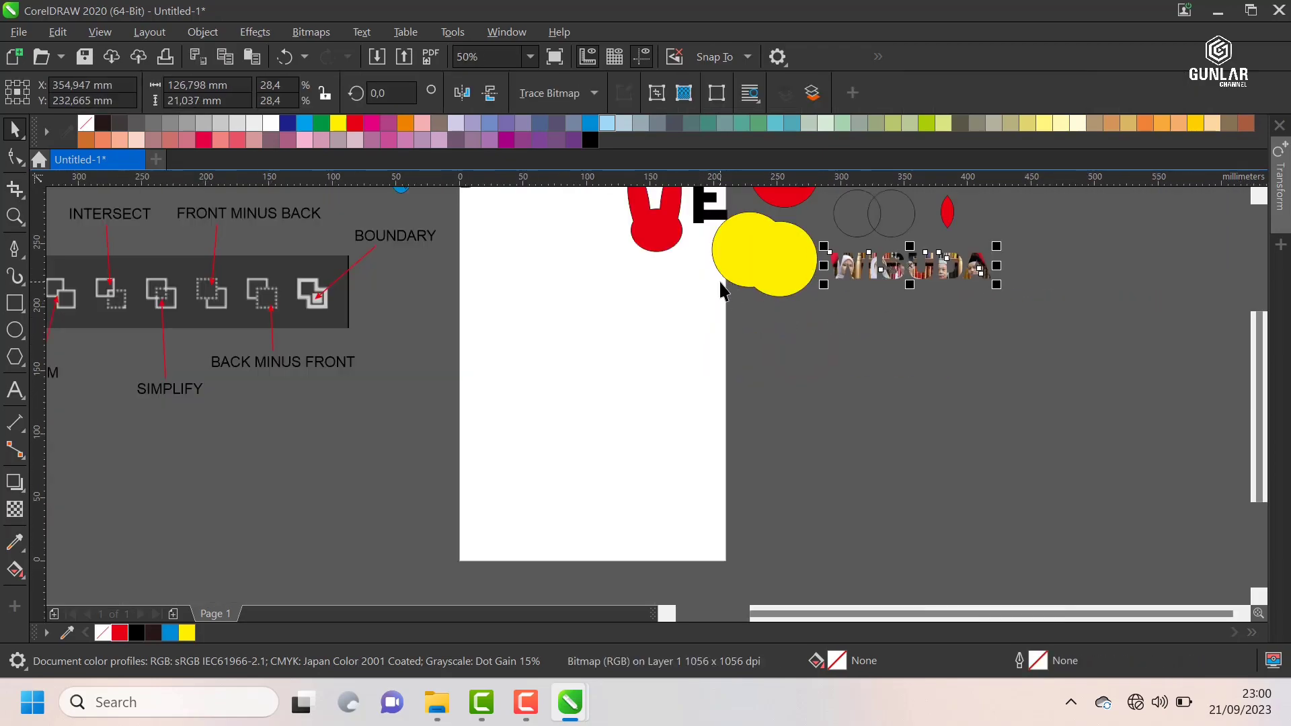
Step: Draw a circle about 49.2 mm in diameter on the page, centred at about X 40 mm, Y 227 mm
scroll(721, 290, "down", 1)
scroll(655, 225, "up", 1)
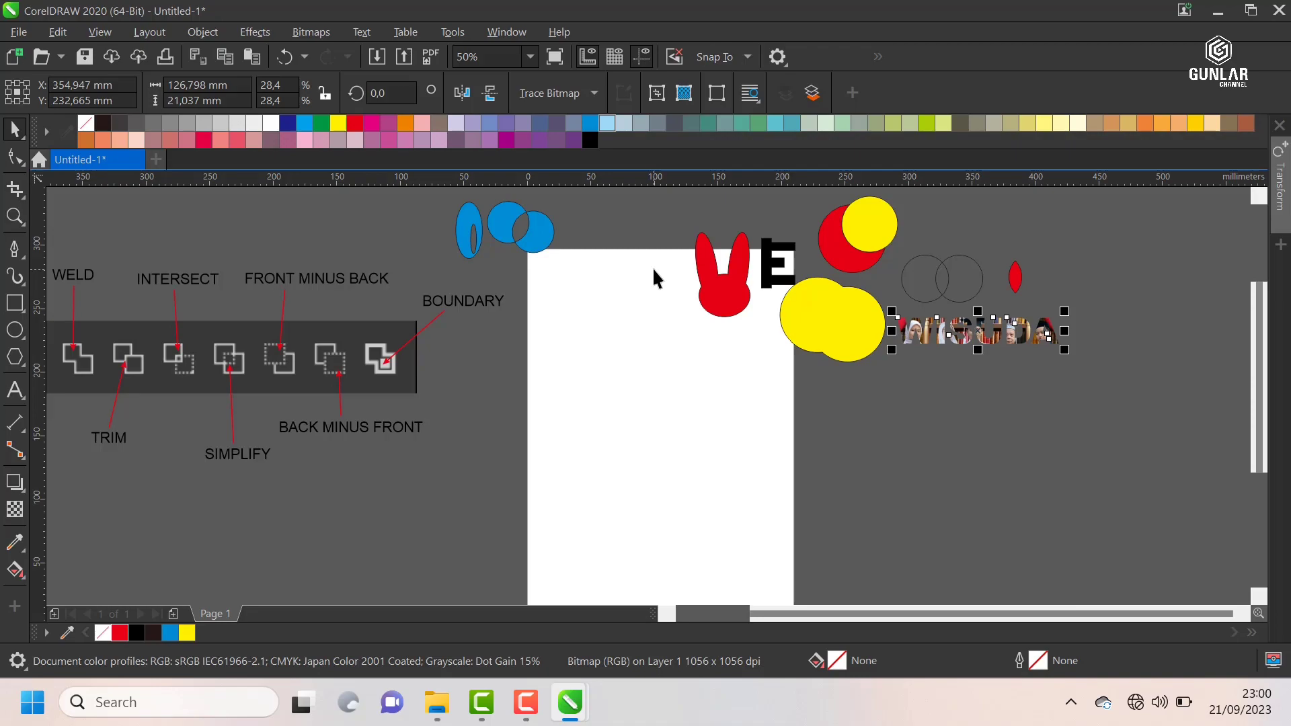
scroll(570, 311, "up", 1)
scroll(664, 313, "down", 1)
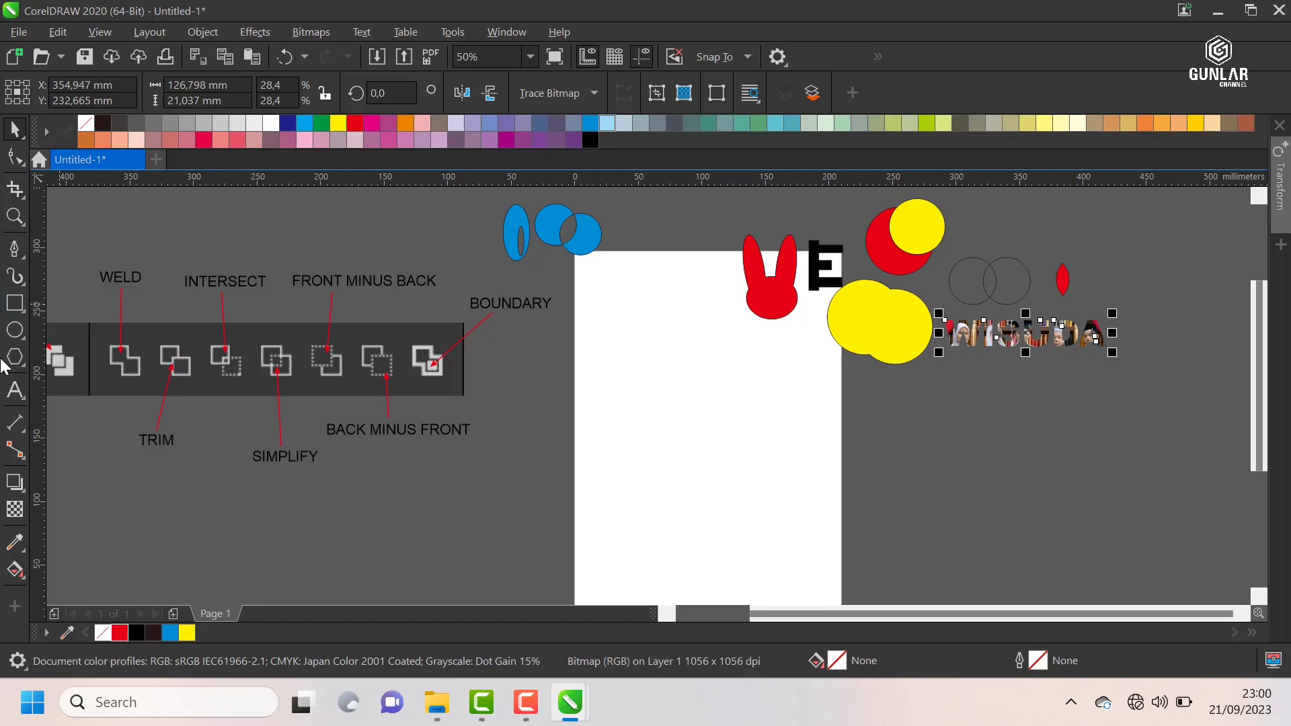
left_click(15, 330)
scroll(659, 363, "up", 1)
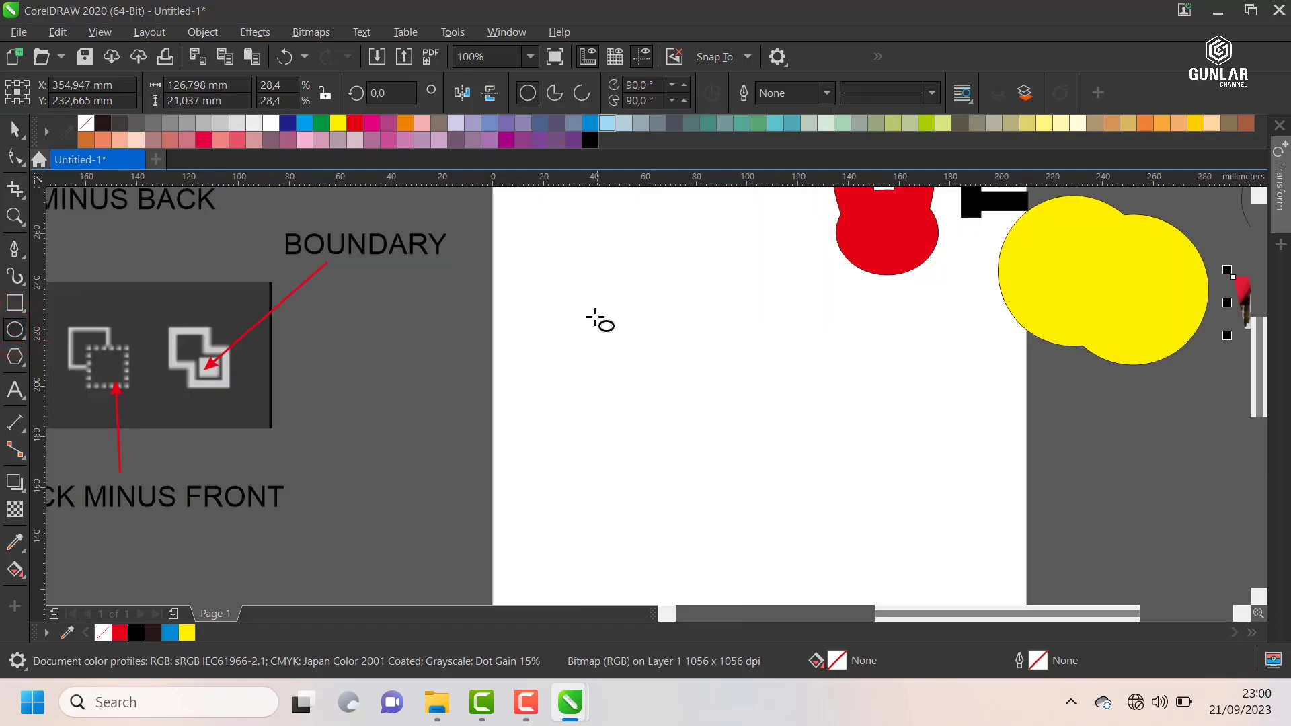
mouse_move(595, 316)
left_mouse_down()
mouse_move(668, 404)
mouse_move(663, 382)
left_mouse_up()
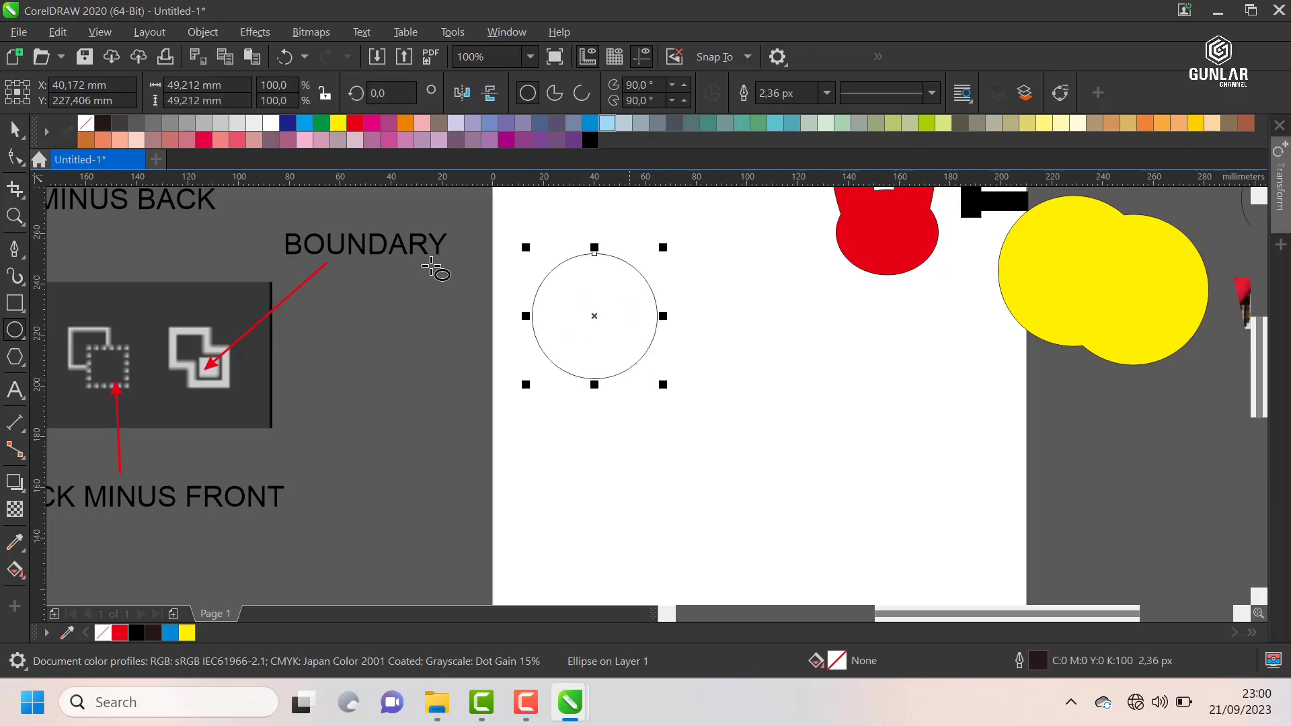
Step: Duplicate the circle so the copy overlaps it, centred at about X 48 mm, Y 215 mm
left_click(12, 129)
scroll(605, 282, "up", 1)
left_click_drag(568, 320, 608, 397)
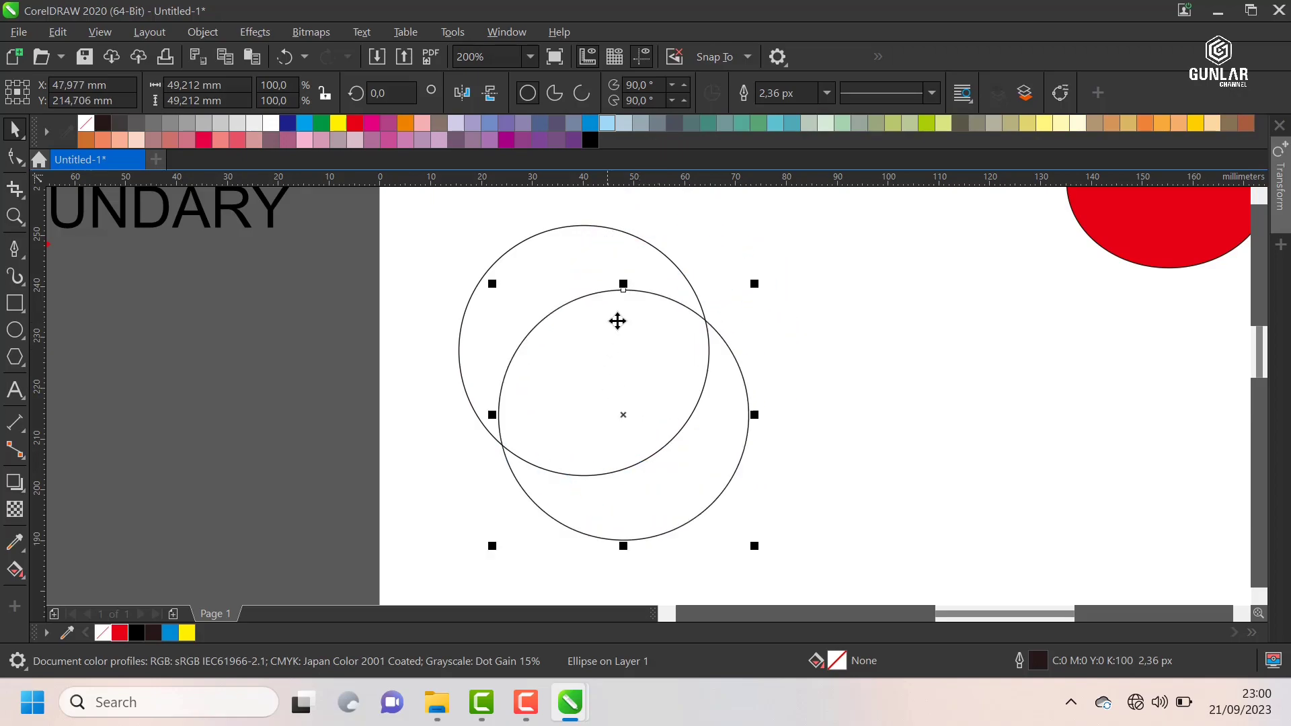
Step: Fill the front circle with yellow and the back circle with red
scroll(628, 285, "down", 1)
left_click(187, 632)
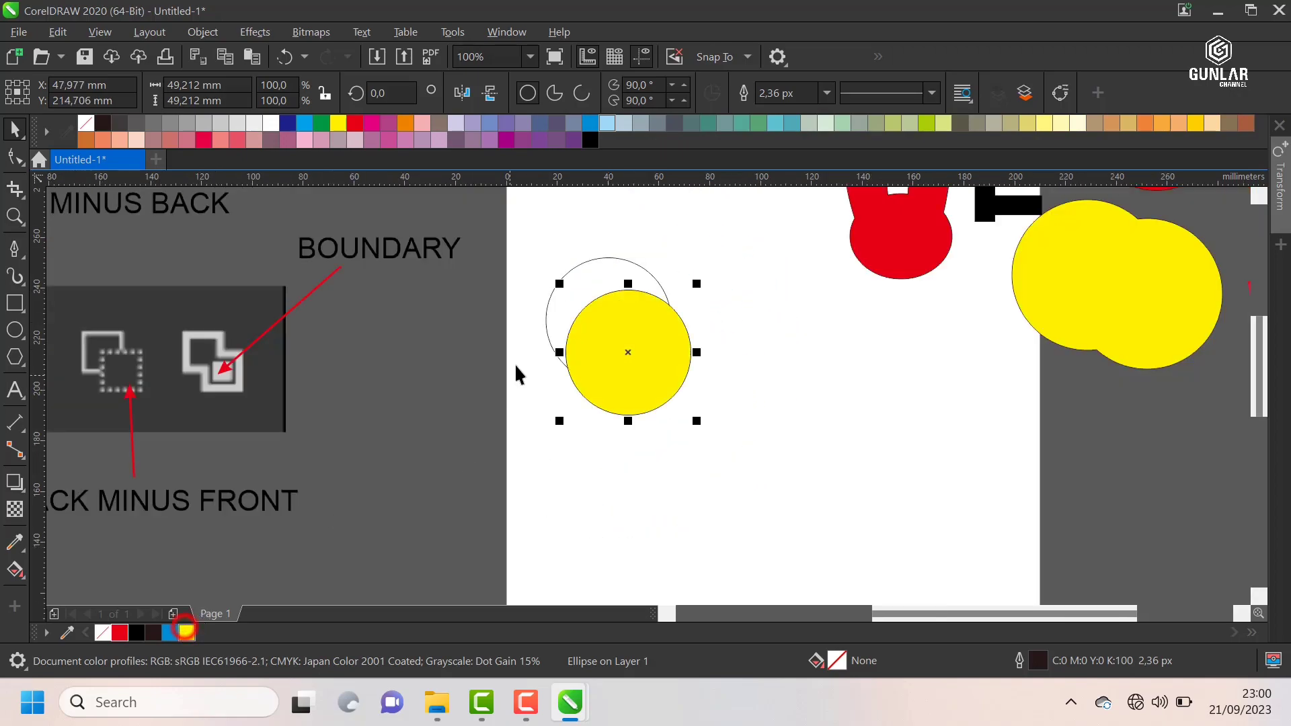
left_click(579, 286)
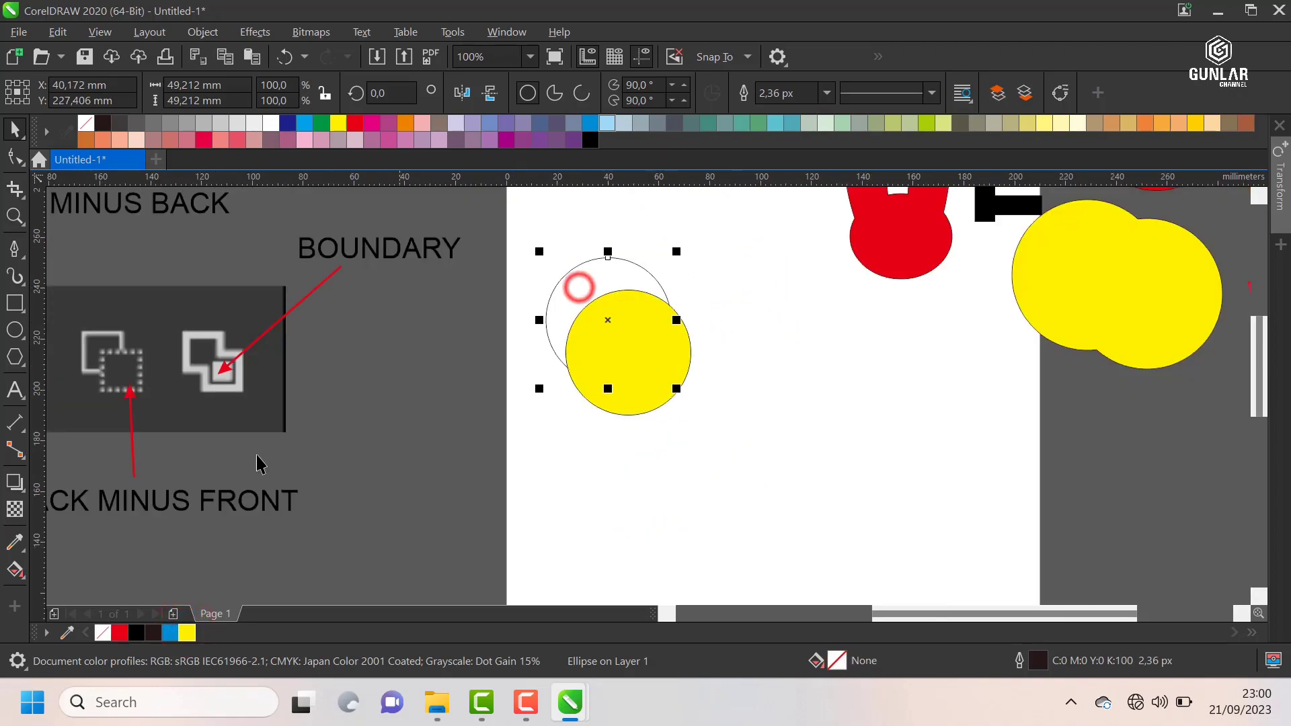
left_click(123, 634)
left_click(712, 217)
Step: Select the overlapping red and yellow circles and apply Simplify to them
left_click_drag(772, 218, 476, 489)
scroll(653, 280, "down", 2)
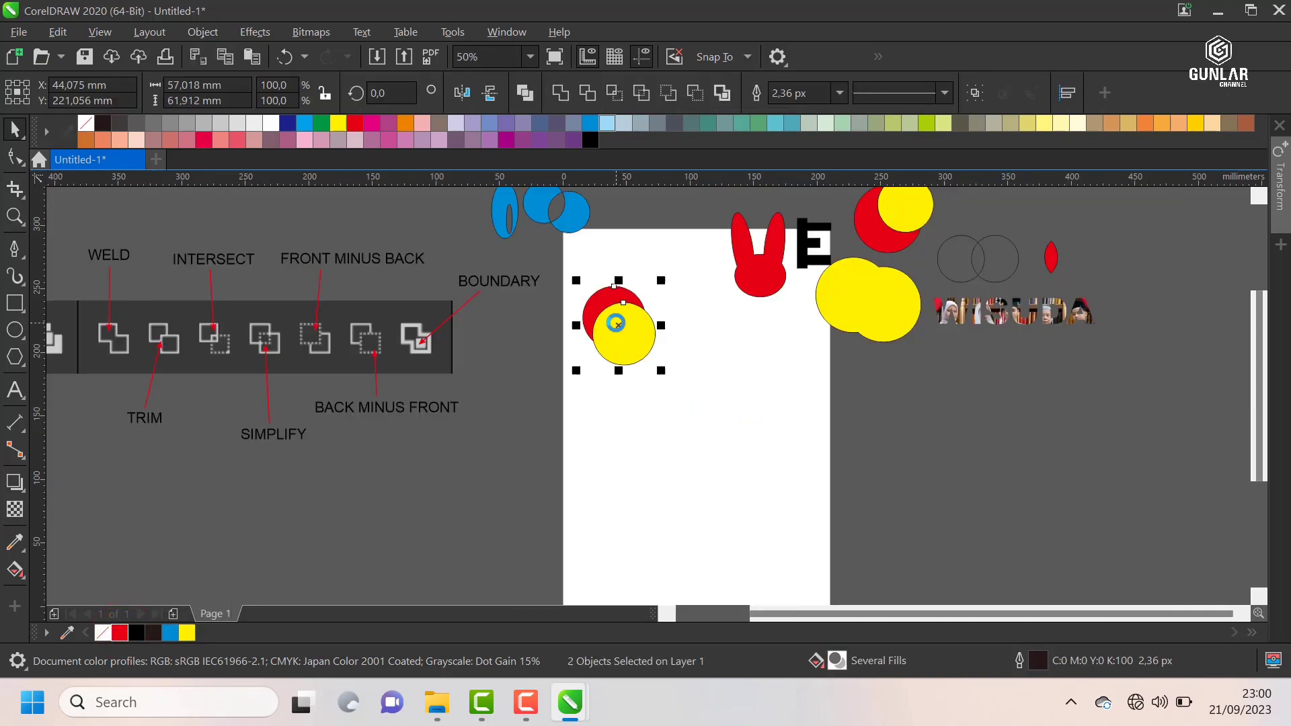
scroll(646, 246, "up", 2)
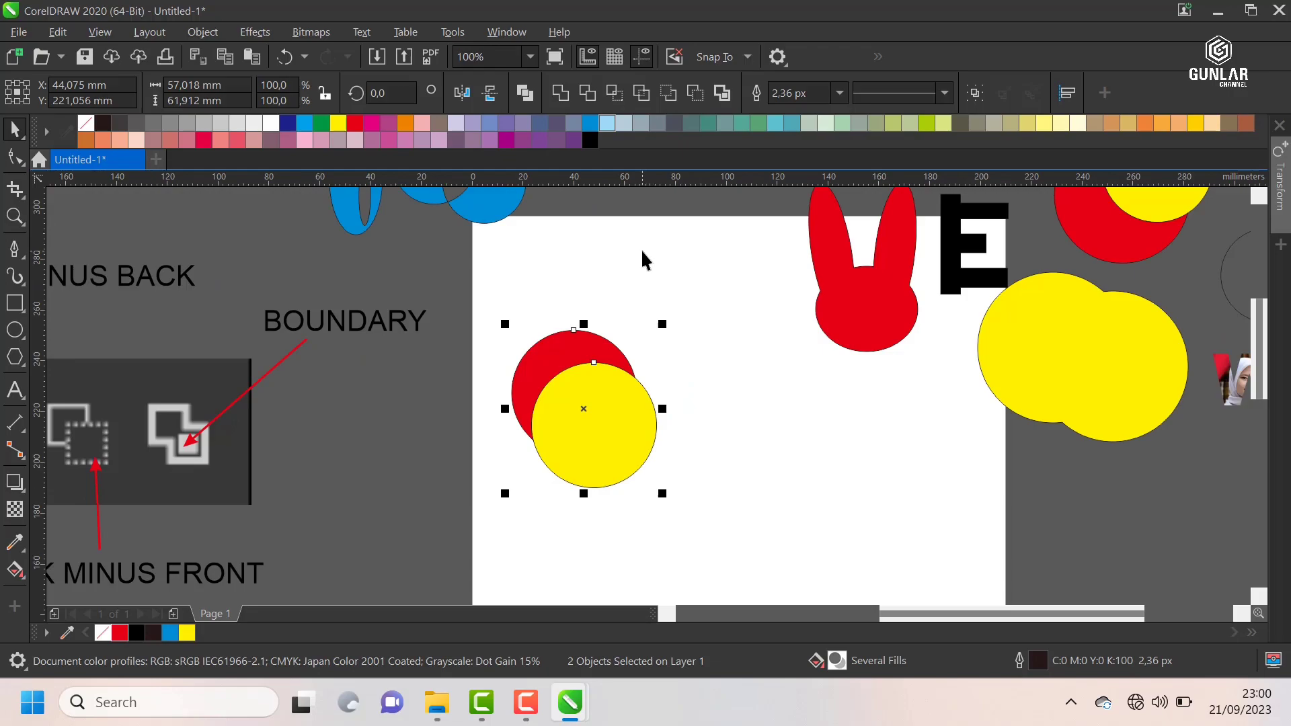
left_click(643, 97)
left_click(676, 371)
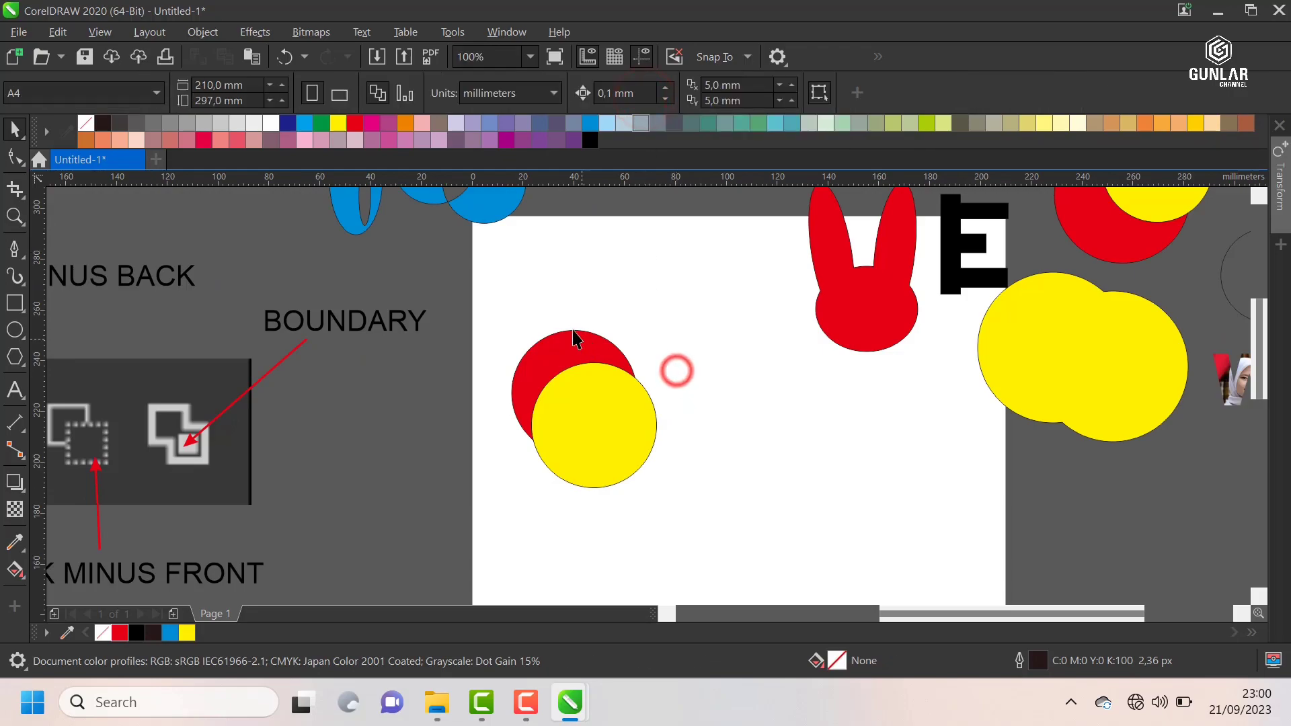
Step: Pull the red crescent away from the yellow circle, check both shapes, and undo the move and the simplification
left_click_drag(577, 342, 556, 295)
key("ctrl+z")
left_click(670, 309)
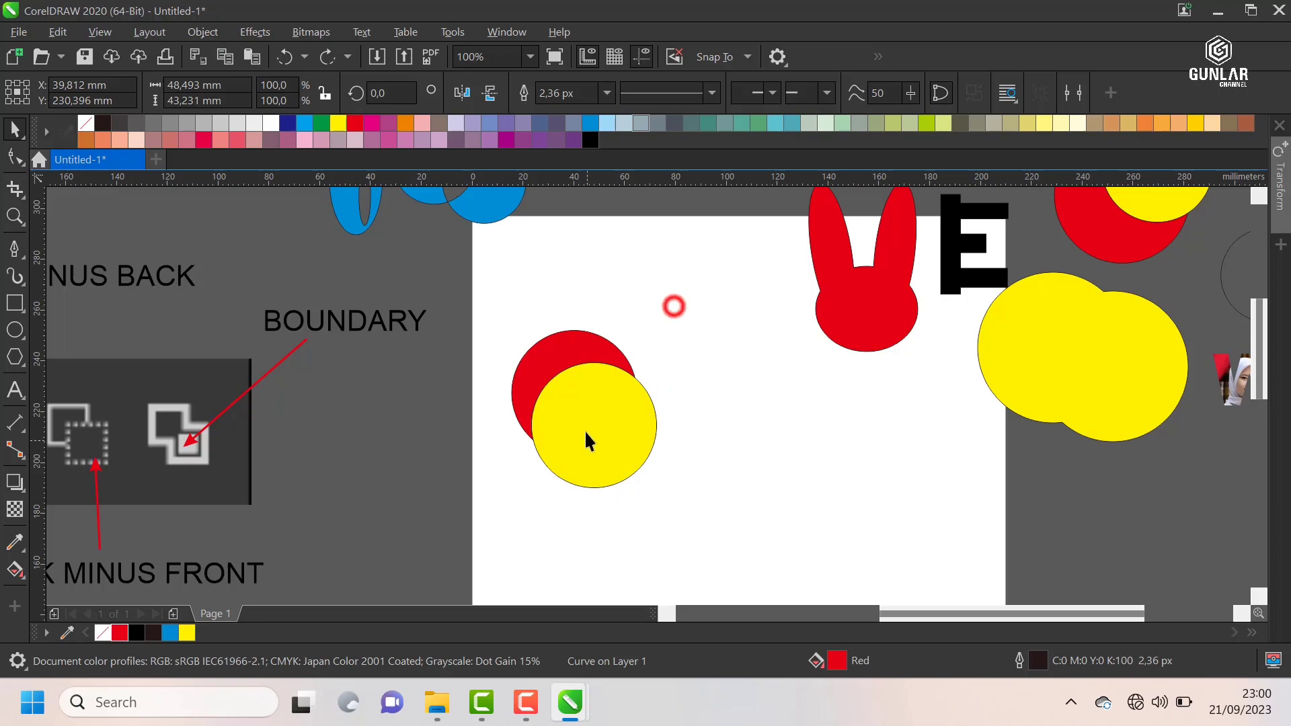
left_click(584, 429)
left_click(623, 295)
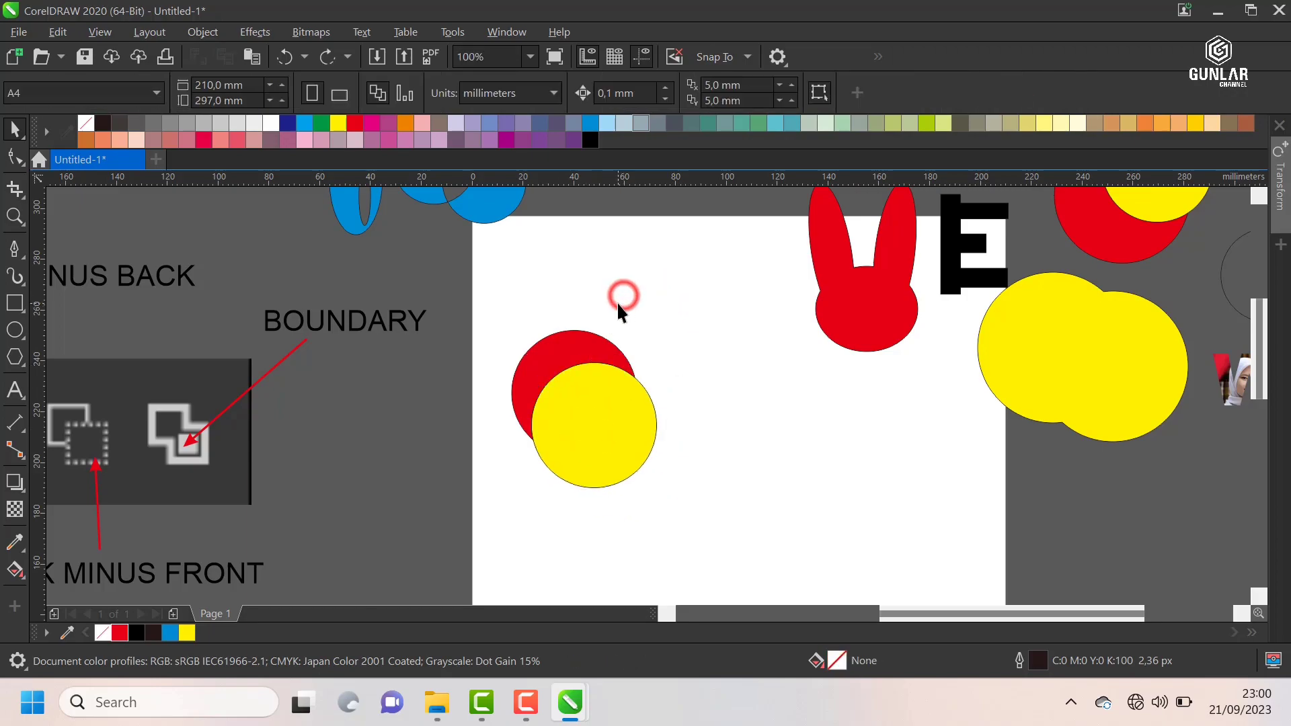
scroll(616, 302, "down", 1)
scroll(613, 310, "up", 1)
left_click(597, 389)
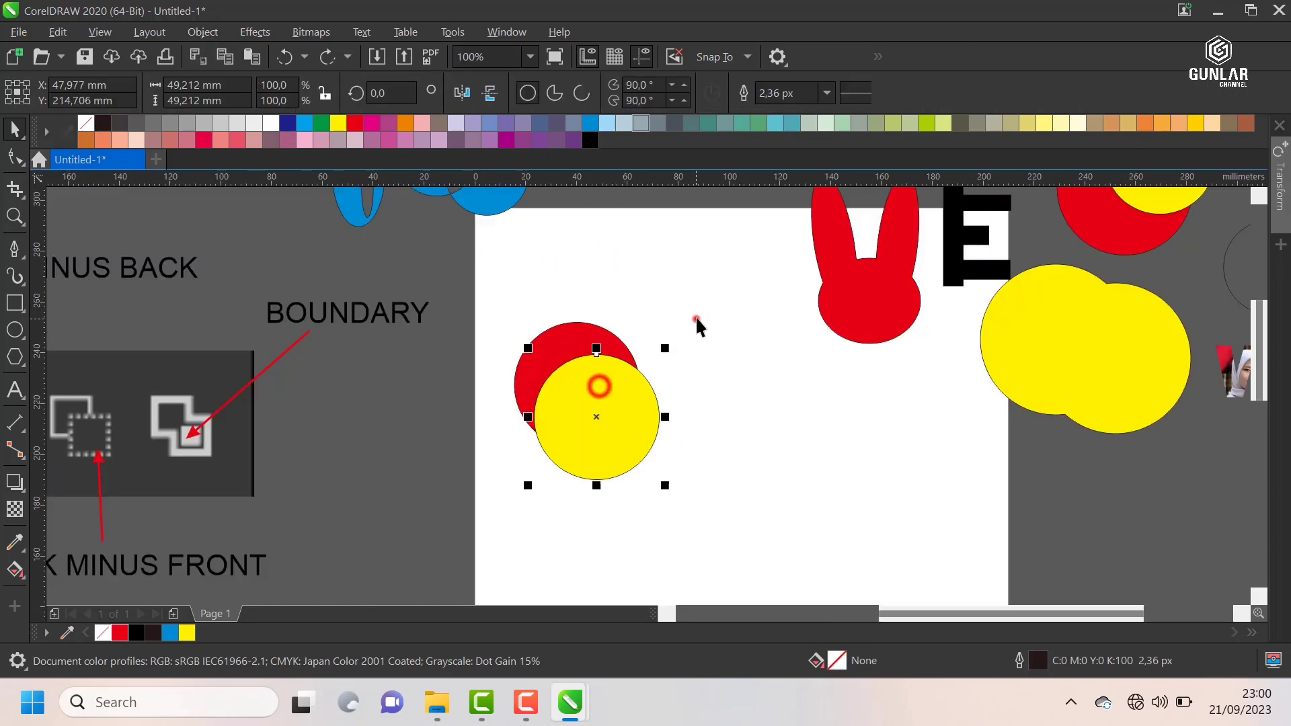
left_click(695, 317)
left_click(574, 338)
key("ctrl+z")
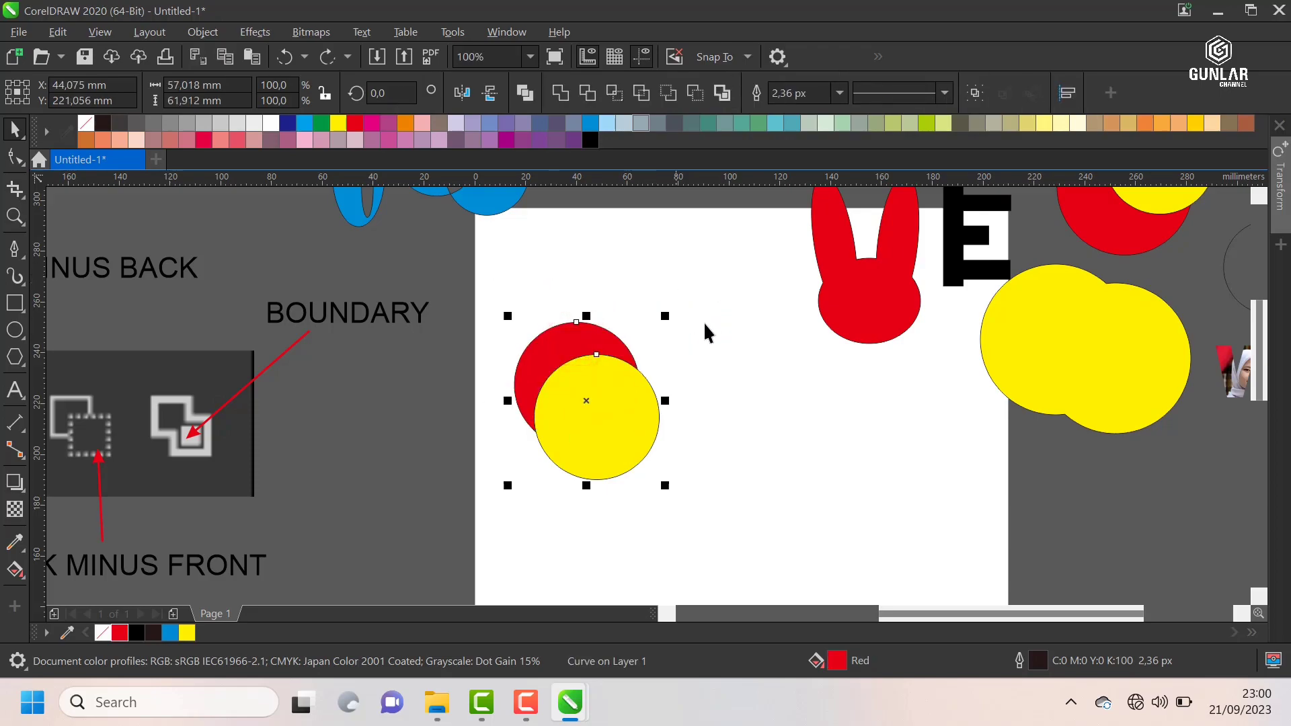
Step: Simplify the red and yellow circles and move the red crescent off the yellow circle to about X 34 mm, Y 249 mm
left_click(717, 320)
left_click(576, 351)
left_click(602, 403, "shift")
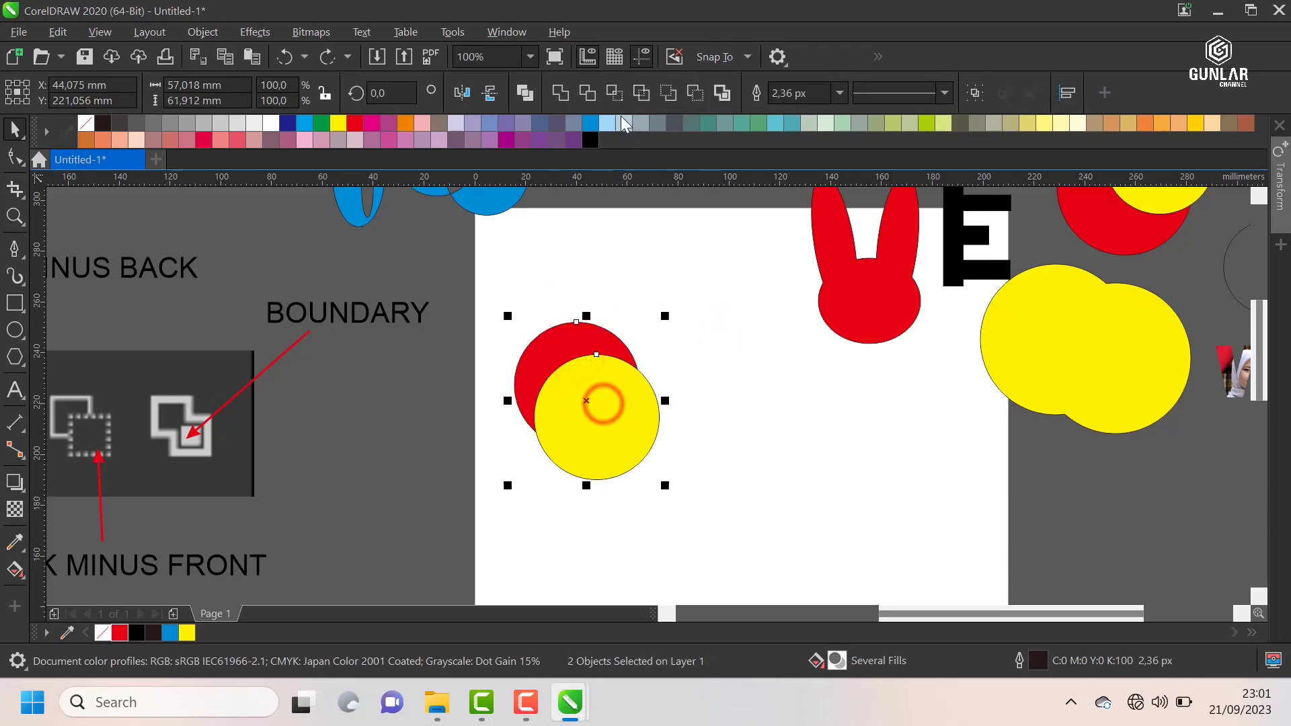
left_click(639, 93)
left_click(747, 314)
left_click(553, 325)
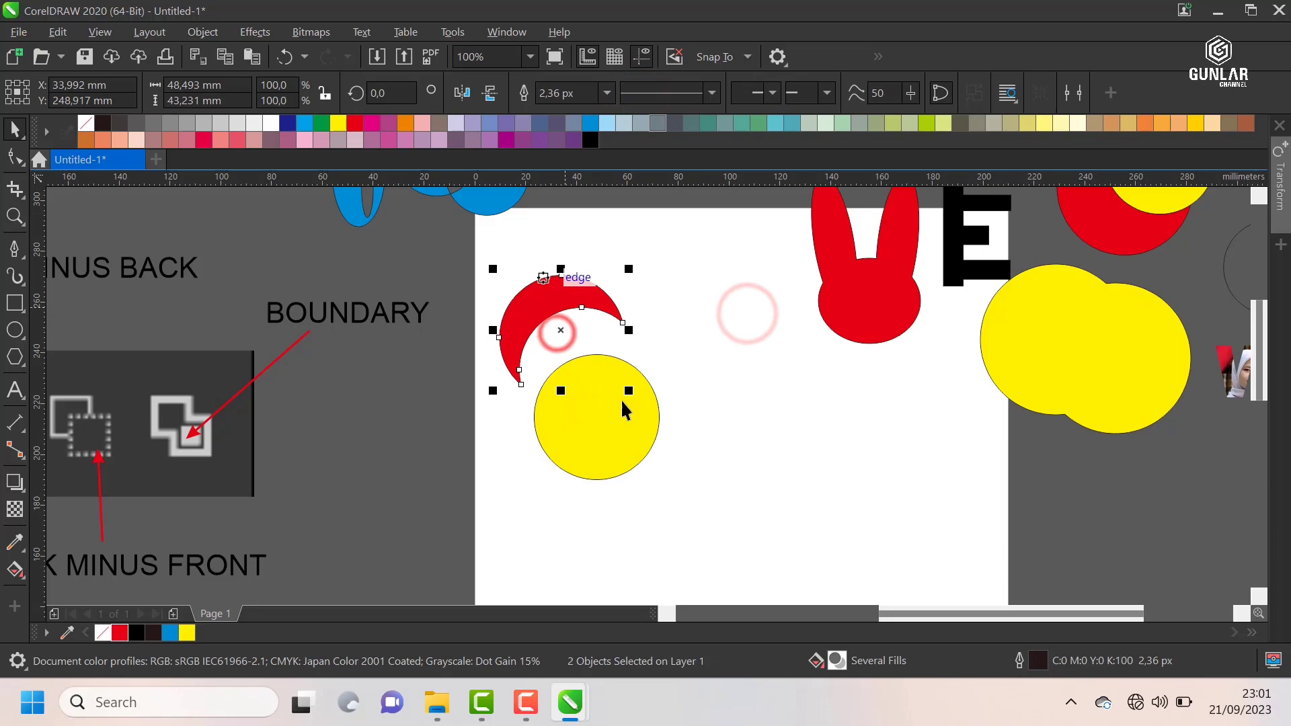
Step: Move the red crescent and yellow circle together above the page to about X 81 mm, Y 327 mm
left_click(619, 397)
scroll(599, 363, "down", 2)
left_click_drag(634, 288, 541, 443)
left_click_drag(558, 374, 628, 269)
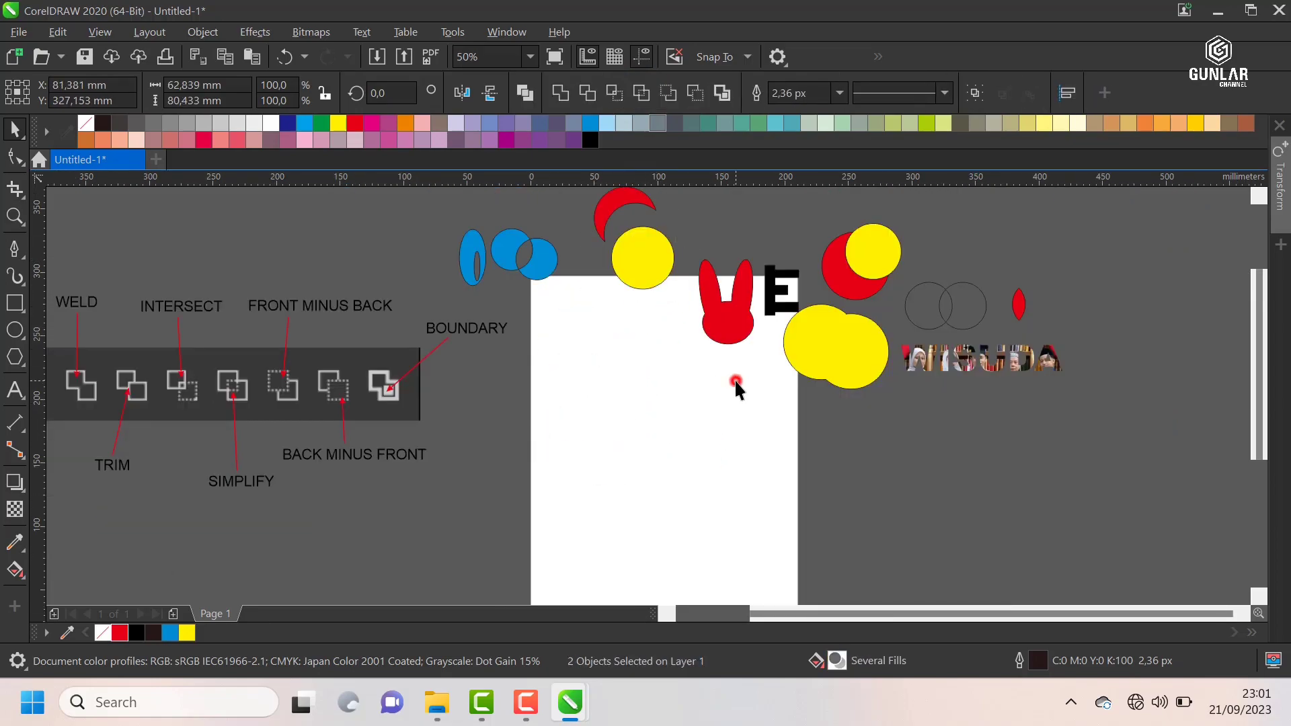
left_click(736, 382)
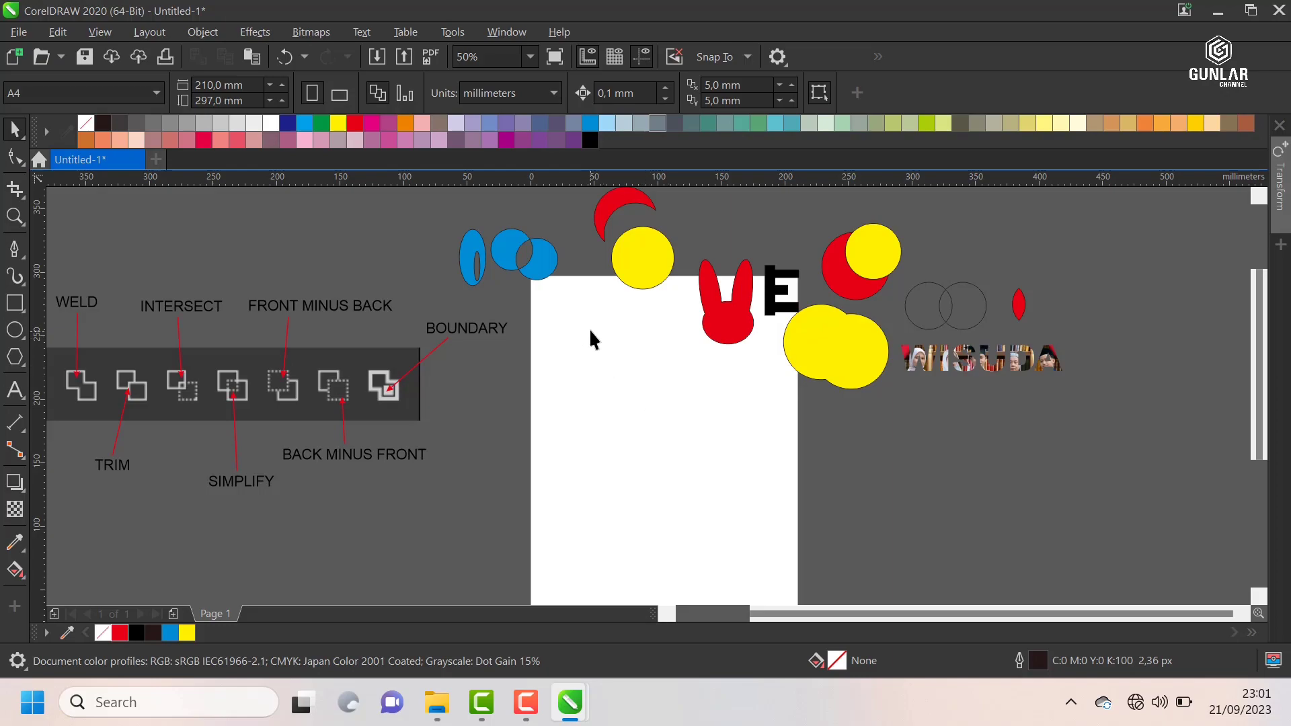
Step: Place a copy of the yellow circle at about X 51 mm, Y 246 mm, overlapping the circle on the page, and fill the rear one red
left_click_drag(628, 289, 611, 309)
scroll(579, 375, "up", 2)
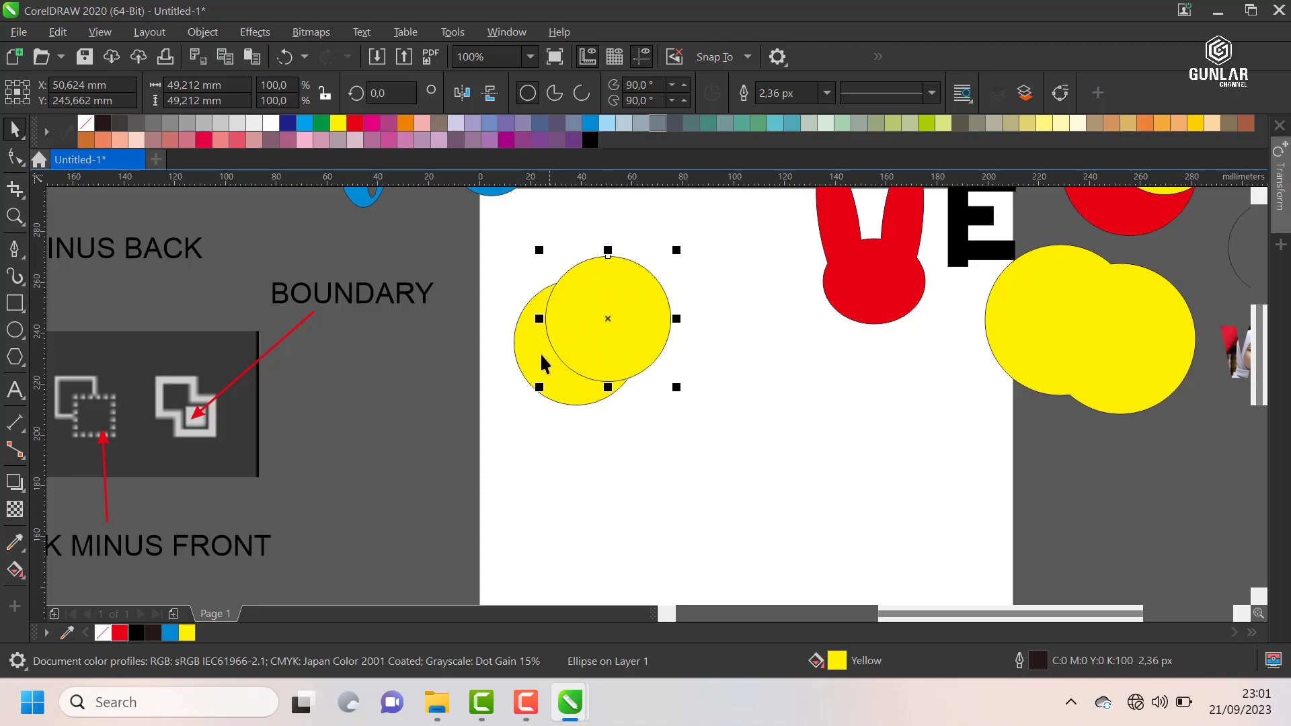
left_click(738, 372)
left_click(529, 370)
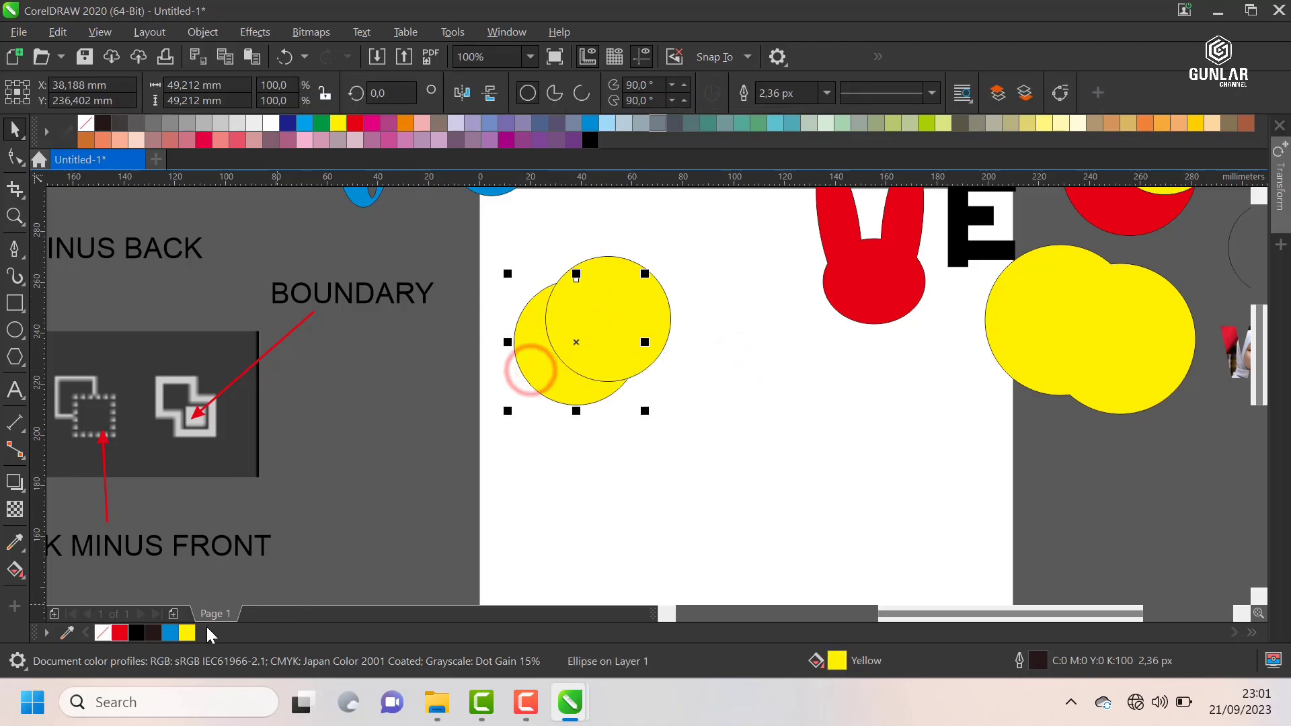
left_click(120, 633)
left_click(509, 264)
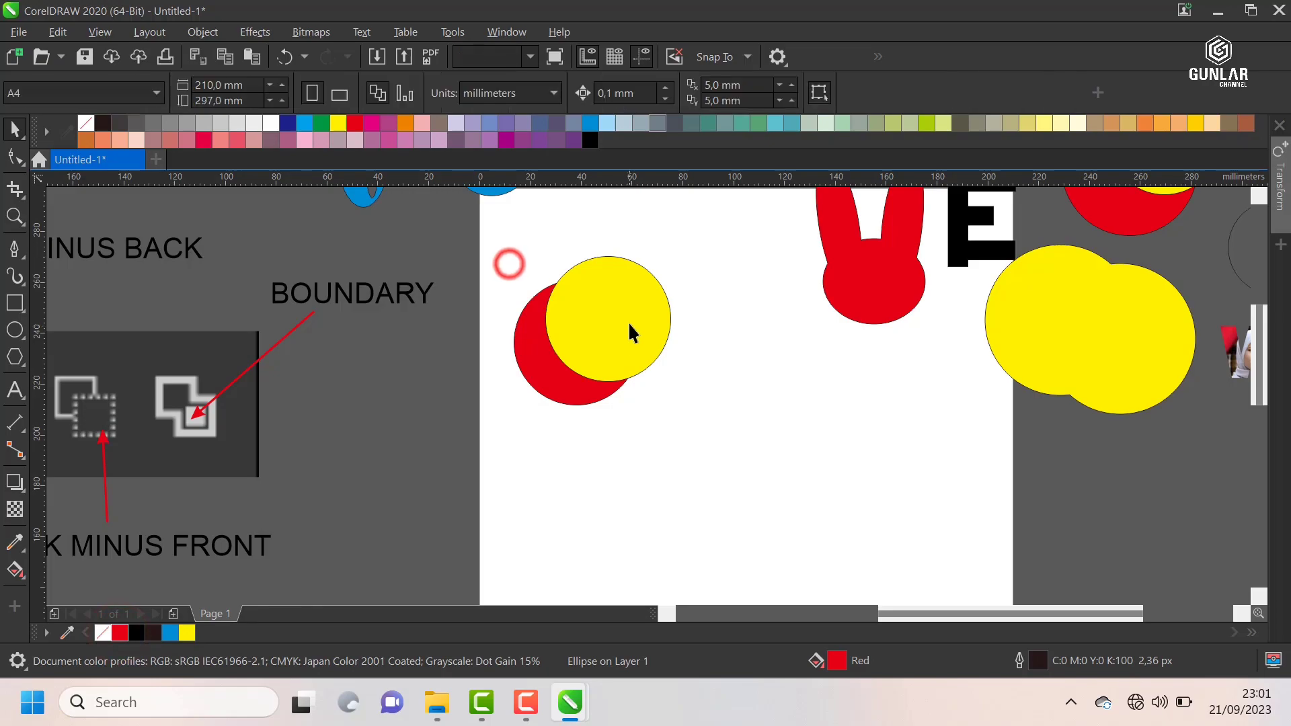
Step: Examine the stacking of the new overlapping pair by selecting the yellow circle and then the red one
scroll(485, 318, "down", 2)
scroll(482, 281, "up", 2)
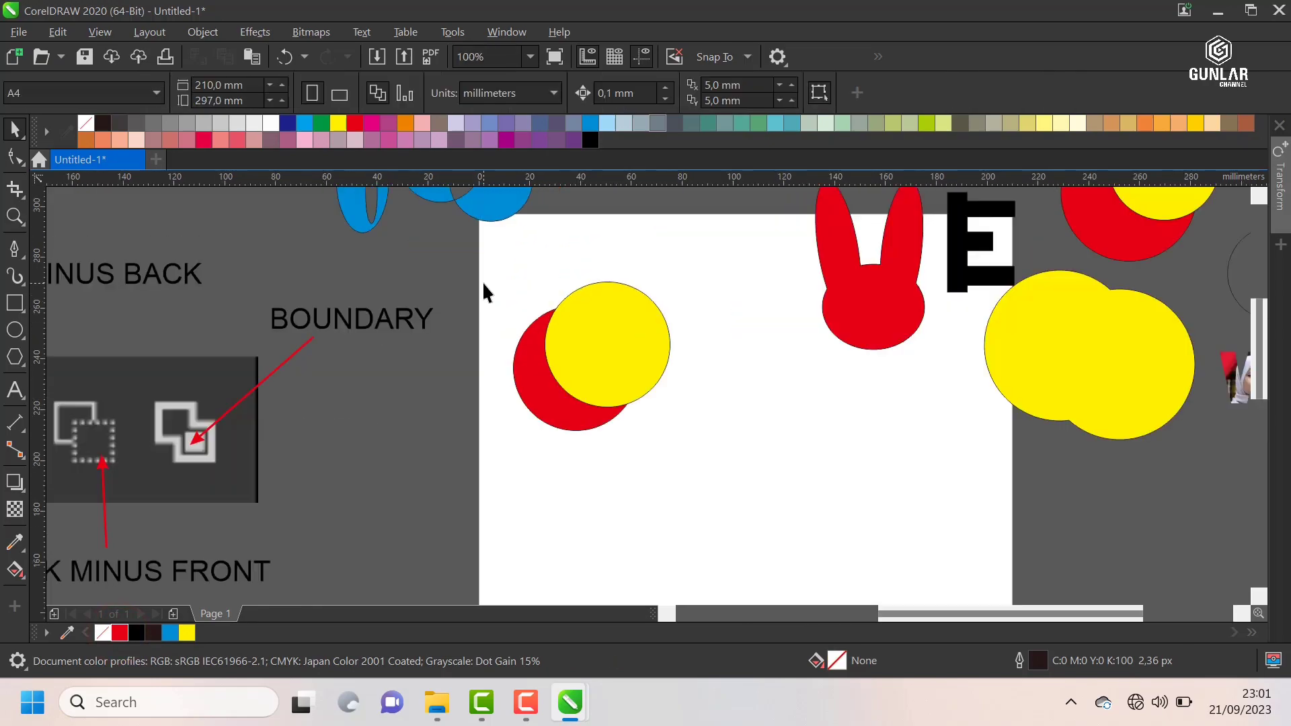
scroll(532, 302, "down", 2)
scroll(531, 303, "up", 2)
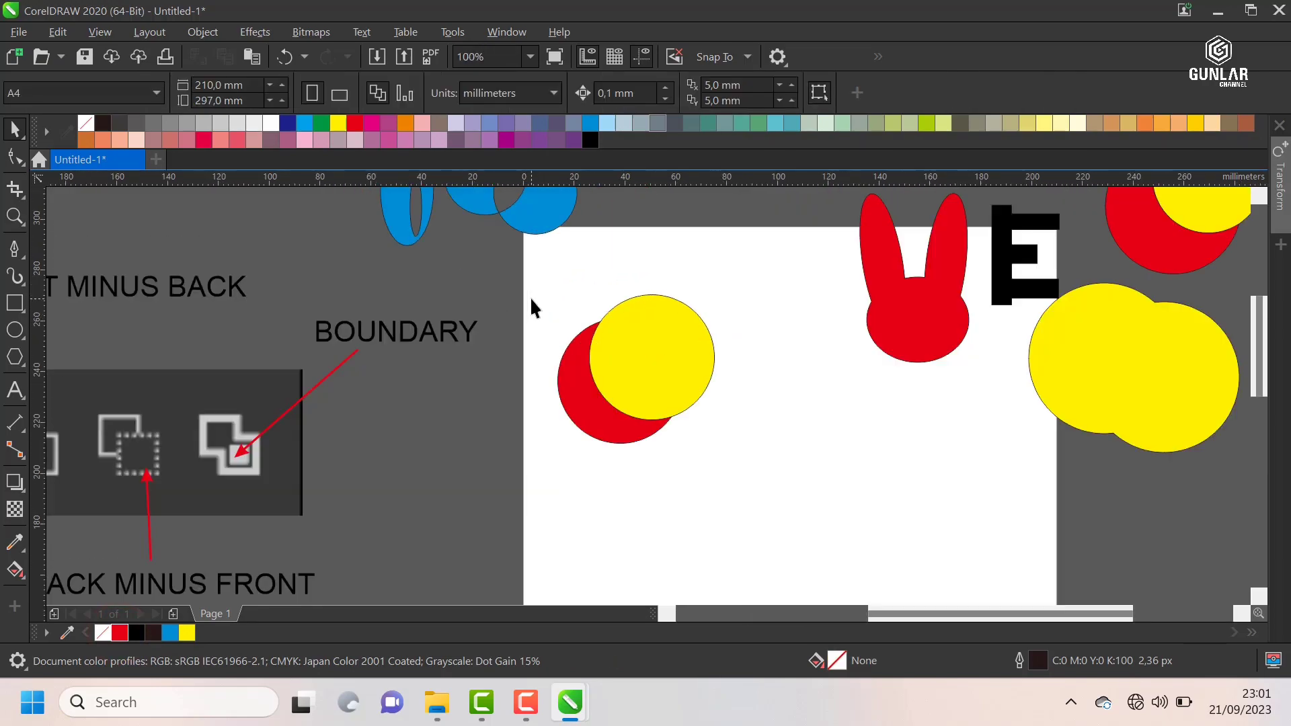
scroll(538, 299, "down", 2)
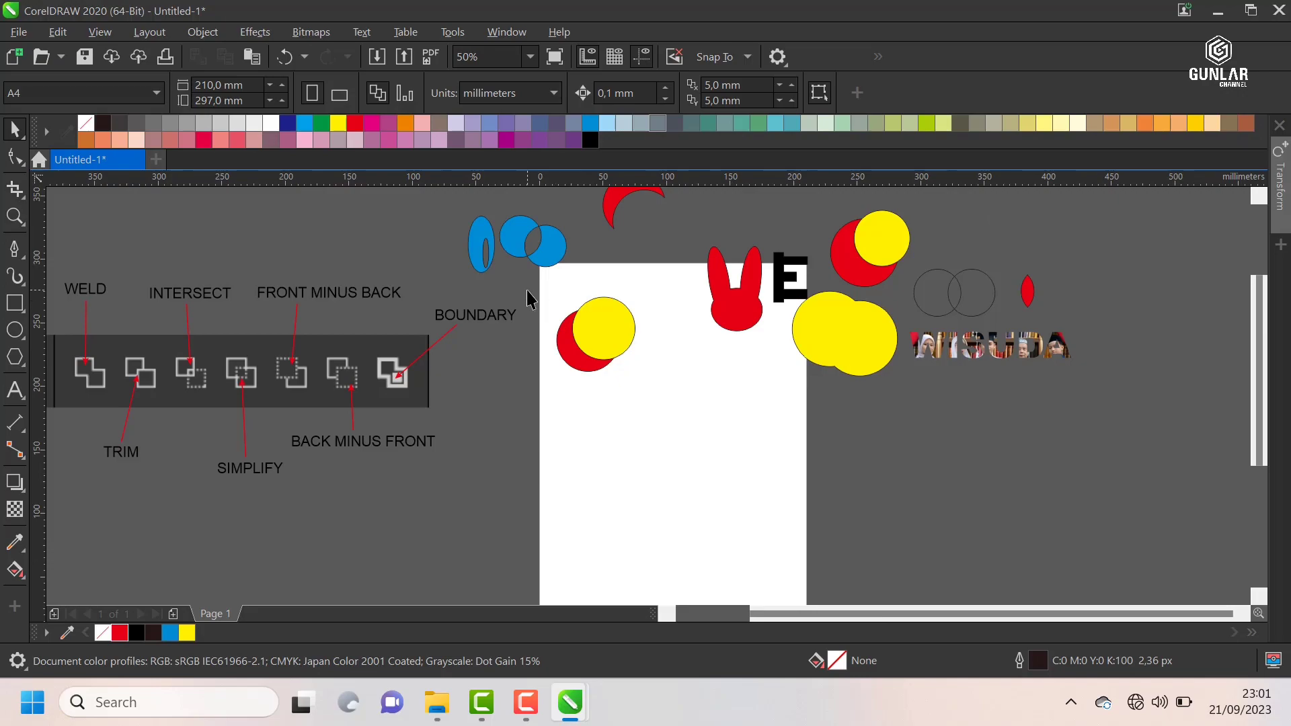
scroll(526, 290, "up", 2)
left_click(674, 342)
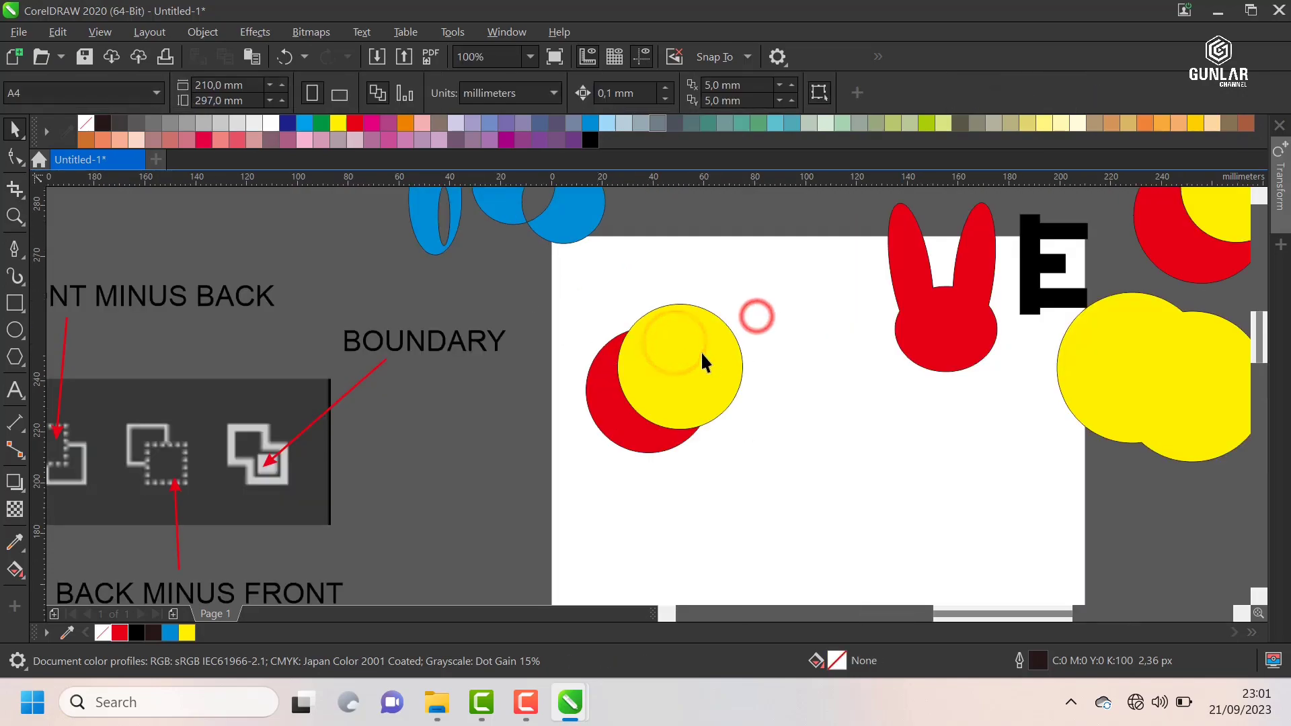
scroll(701, 351, "up", 2)
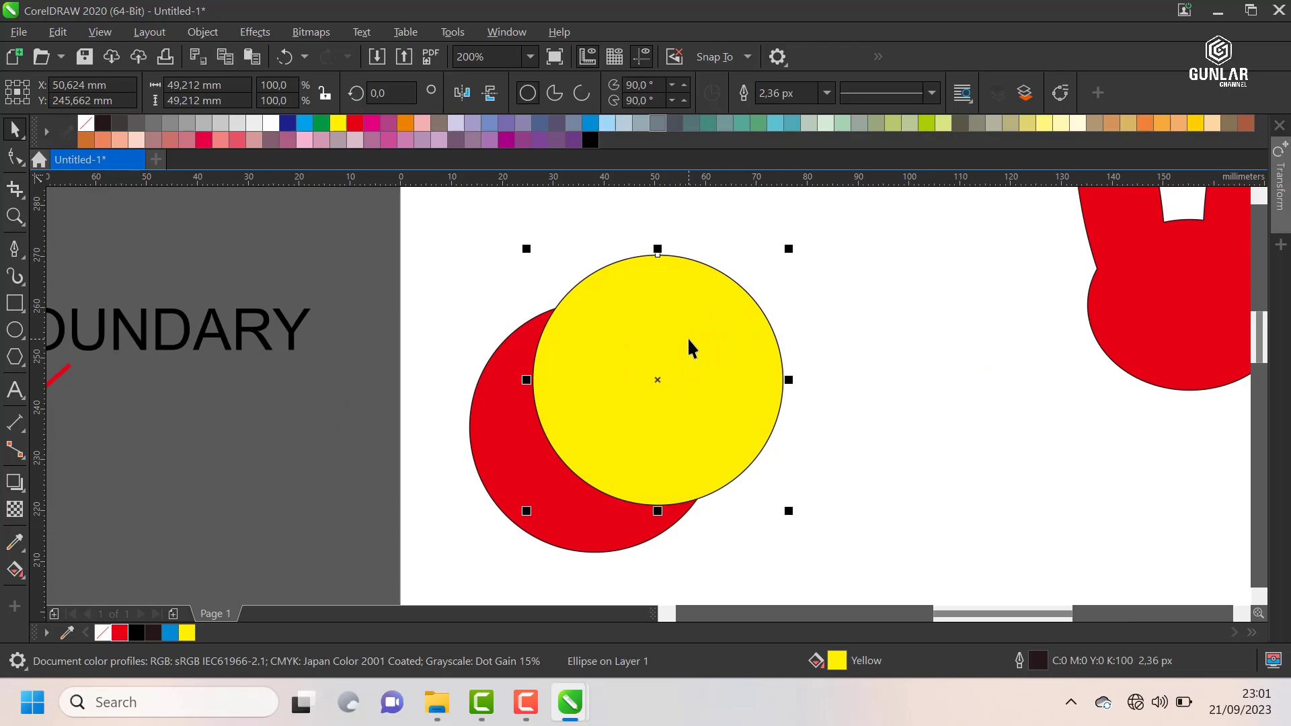
scroll(687, 337, "down", 2)
left_click(602, 413)
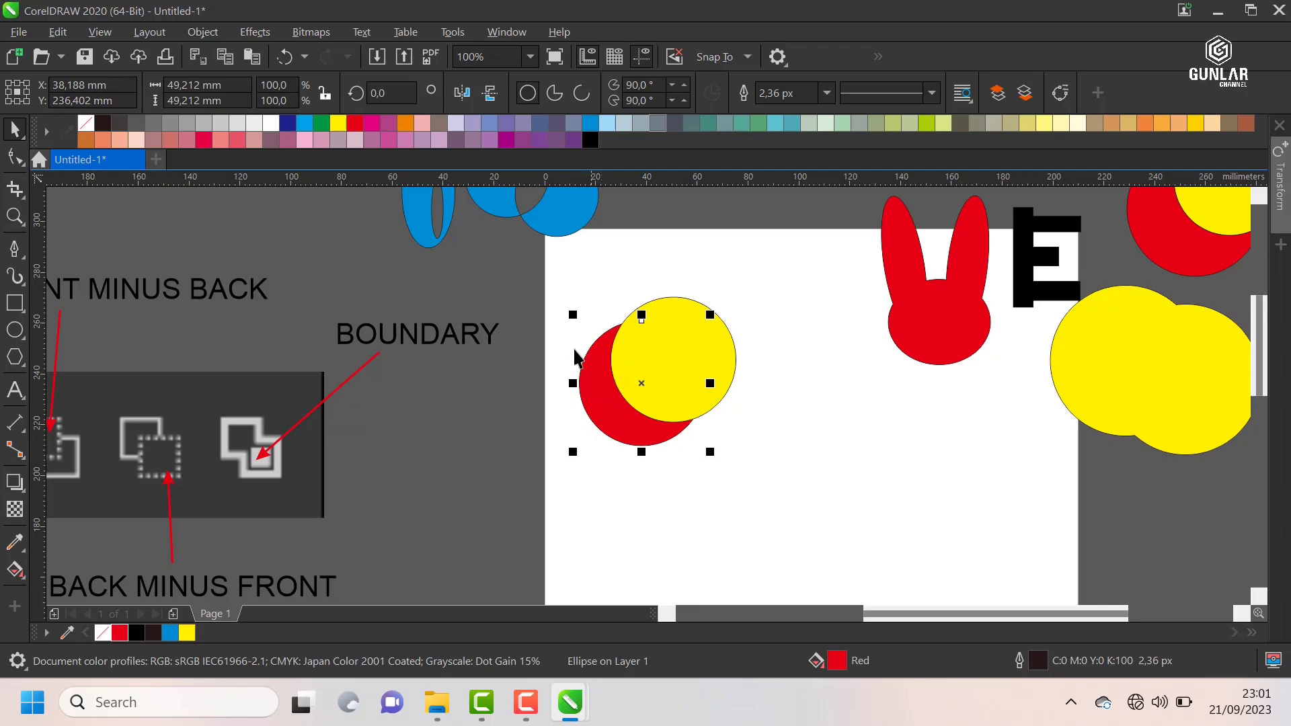
Step: Apply Back Minus Front to the overlapping red and yellow circles on the page and undo it
left_click_drag(546, 281, 831, 487)
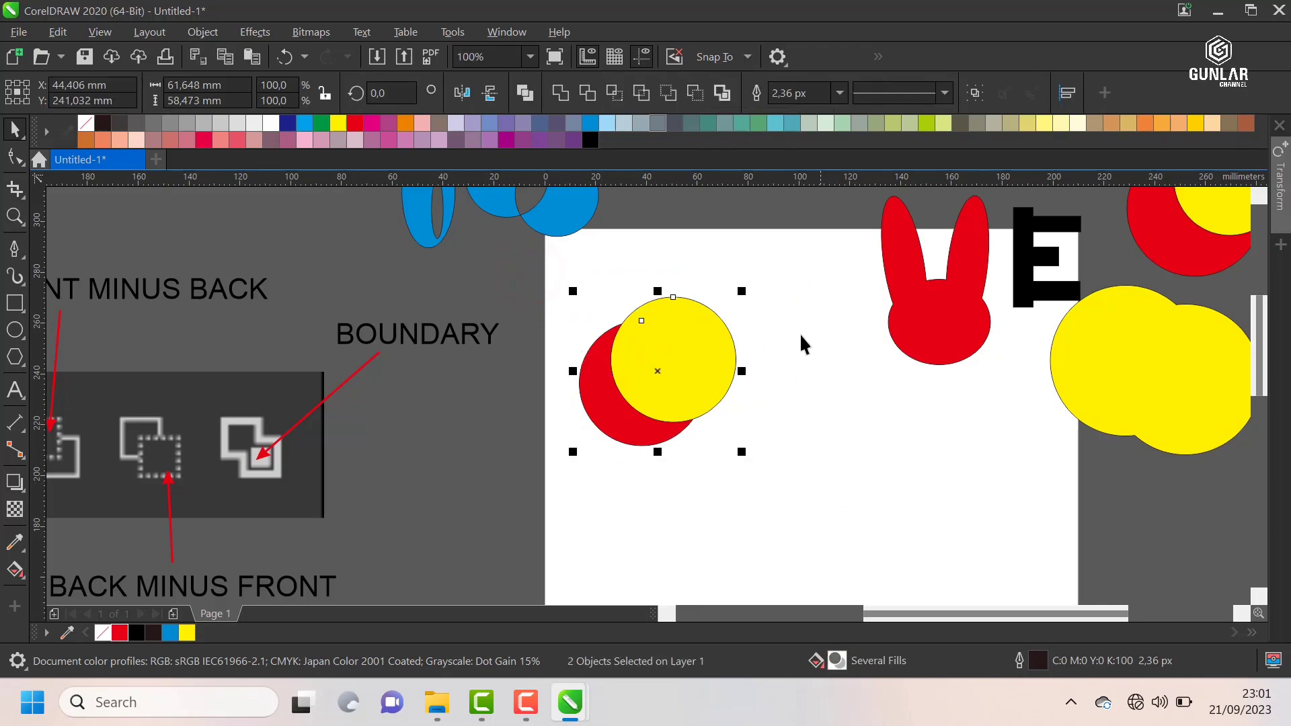
left_click(692, 94)
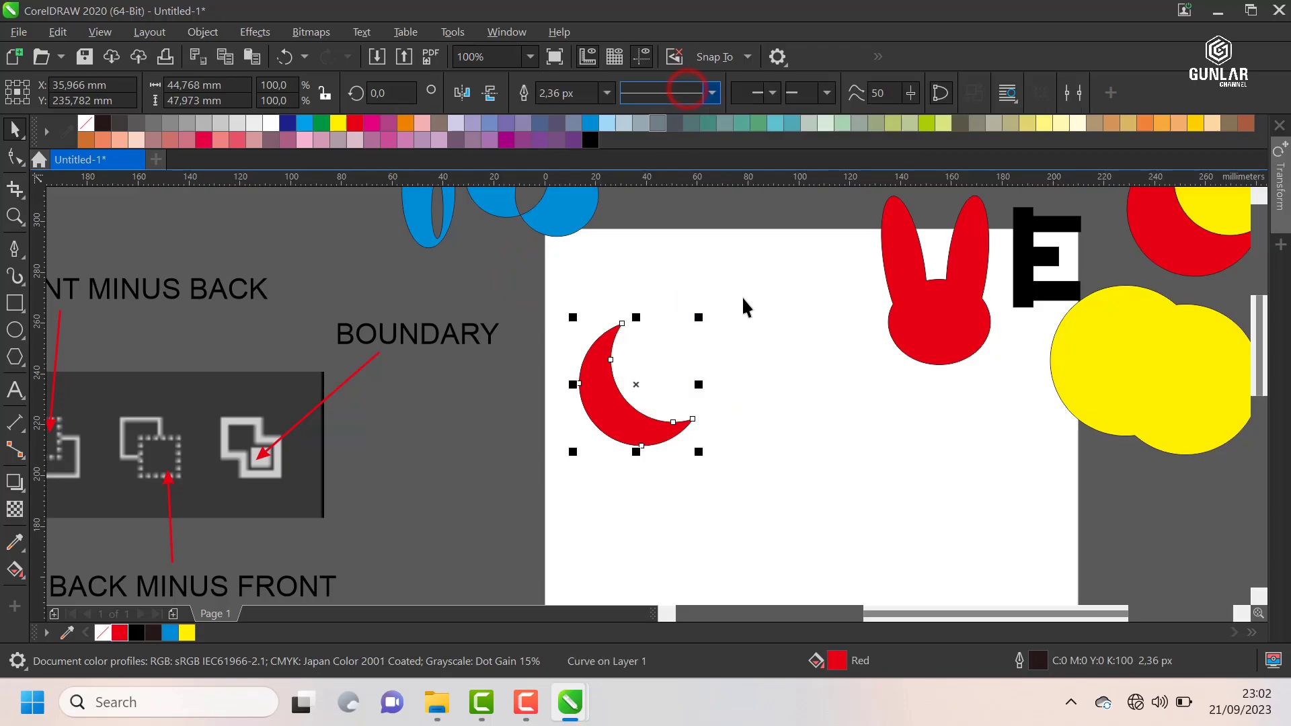
left_click(749, 322)
key("ctrl+z")
left_click(793, 238)
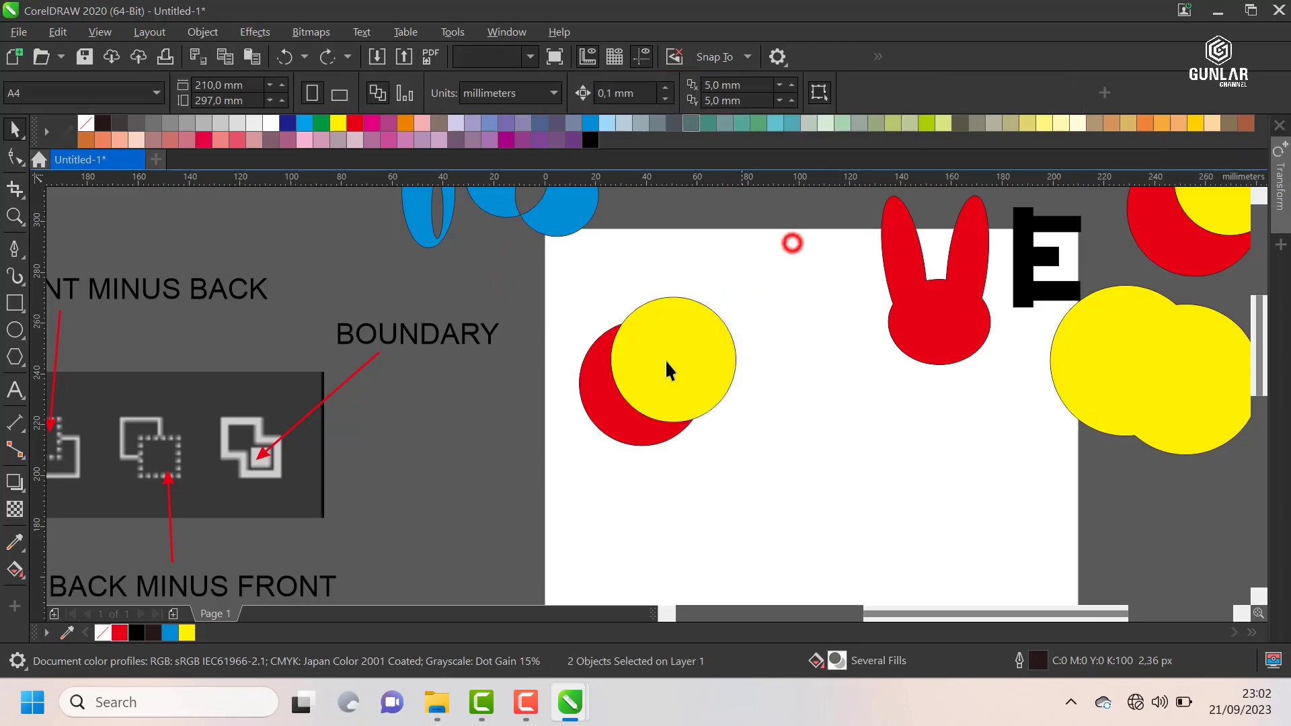
Step: Inspect the red back circle and the yellow front circle up close, selecting each one and the pair
left_click(589, 415)
scroll(598, 398, "up", 2)
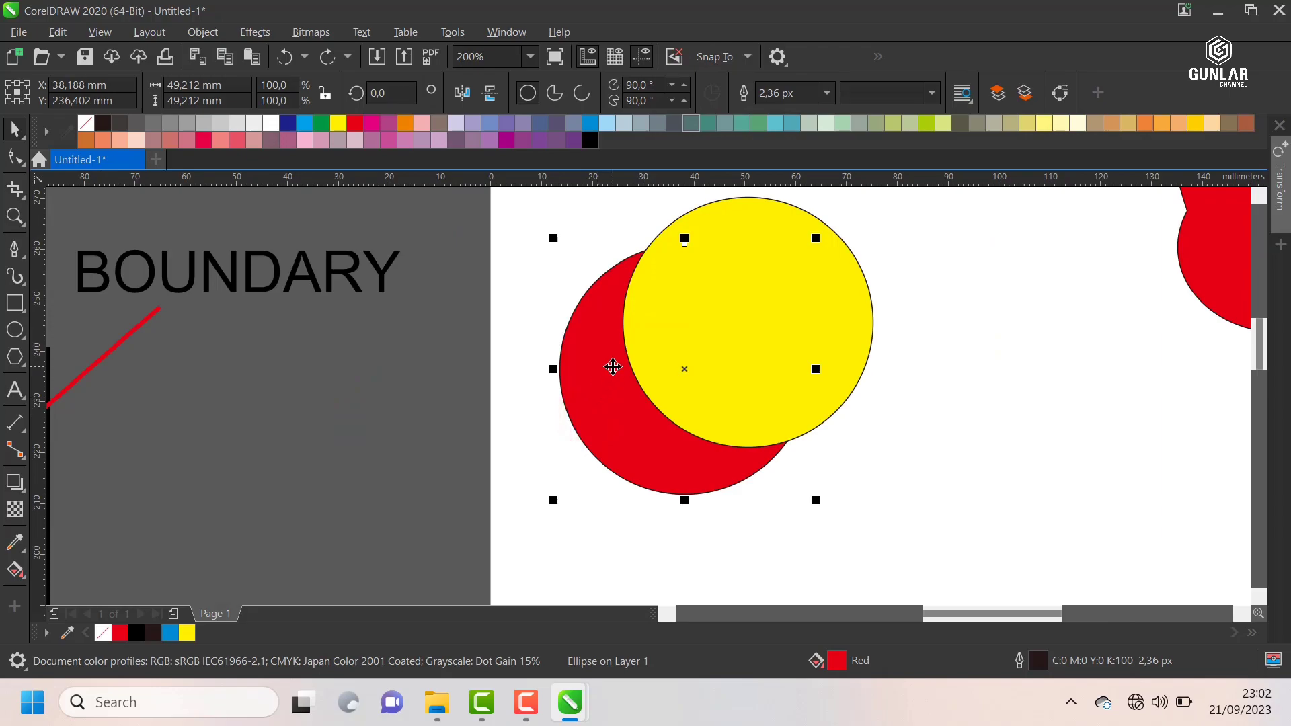
left_click(680, 303)
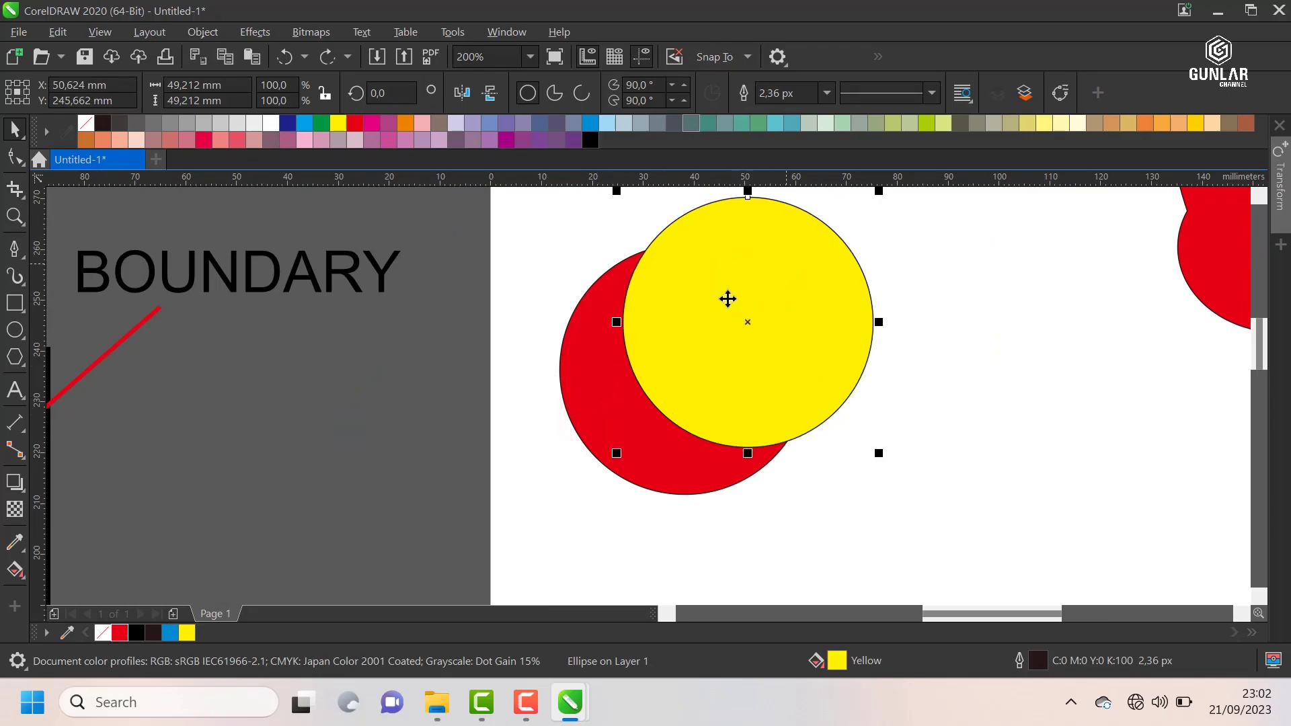
scroll(728, 299, "down", 2)
left_click(804, 273)
left_click_drag(804, 256, 594, 418)
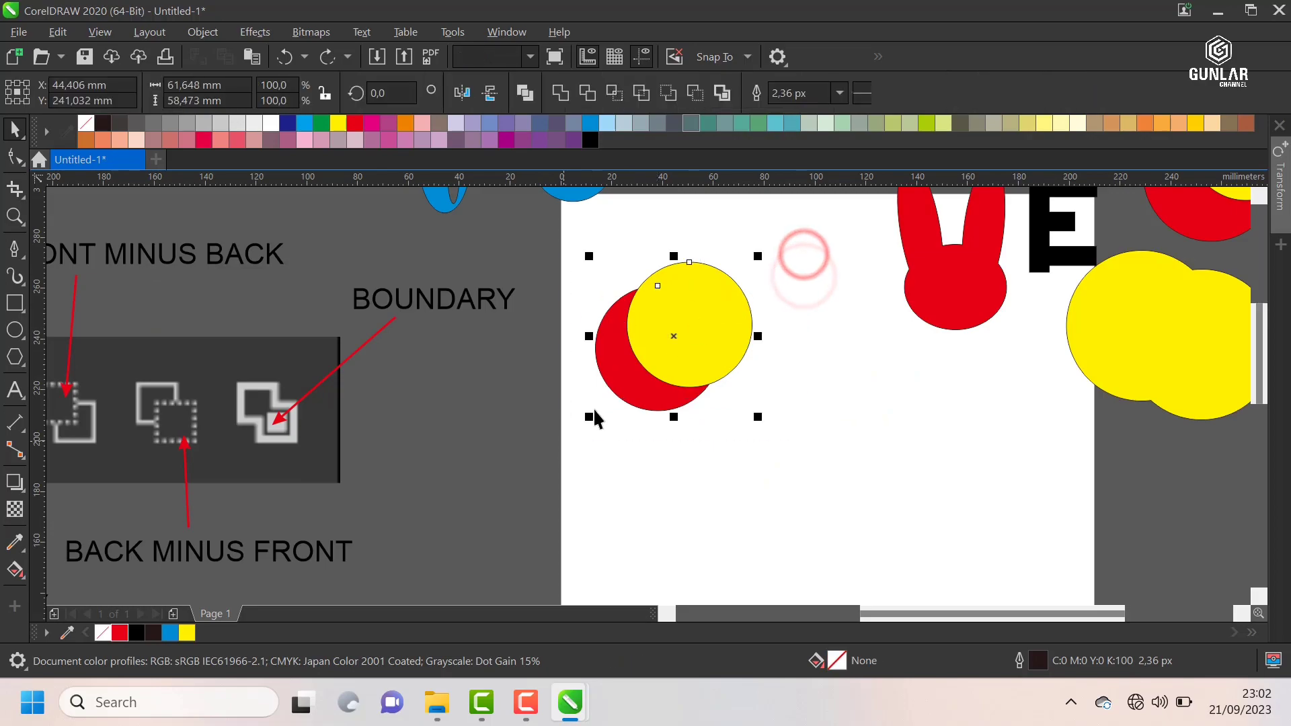
scroll(594, 419, "down", 2)
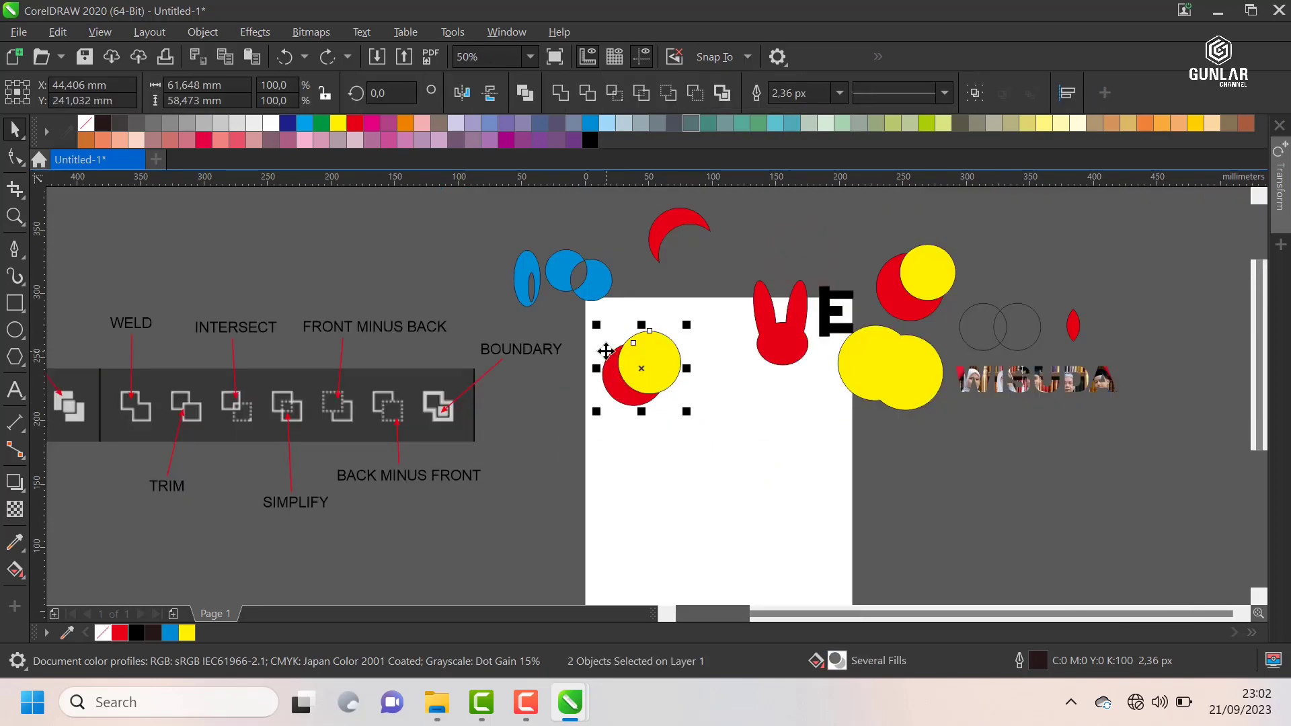
scroll(607, 360, "up", 2)
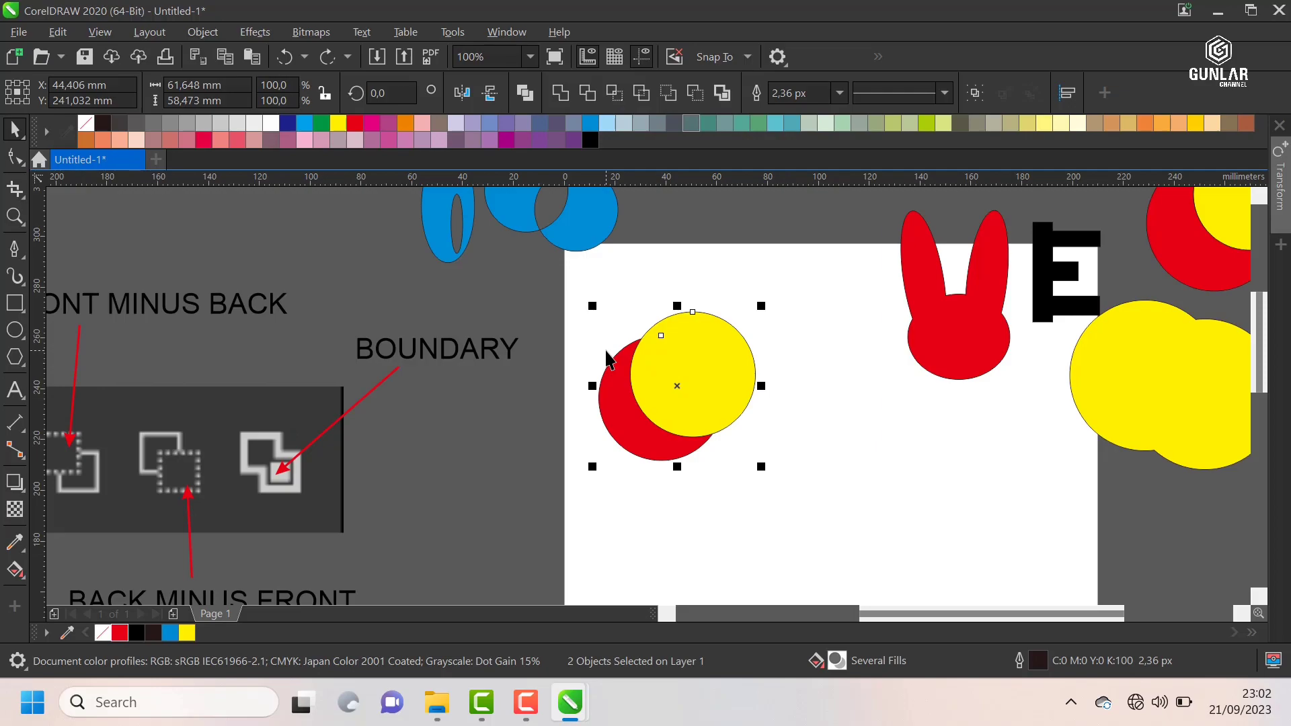
left_click(628, 292)
left_click(729, 354)
scroll(723, 349, "up", 2)
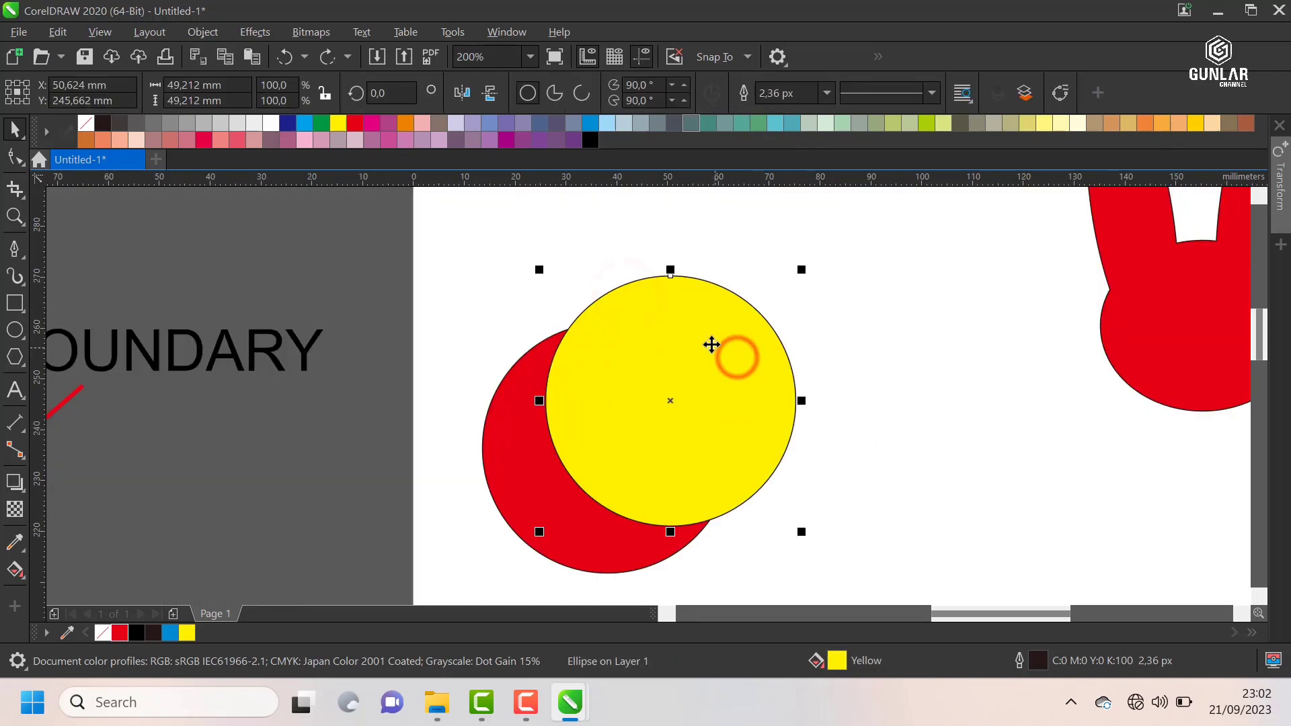
Step: Apply Front Minus Back to the overlapping red and yellow circles, check the remaining shape, and undo it
left_click_drag(725, 337, 552, 495)
key("ctrl+z")
scroll(692, 294, "down", 2)
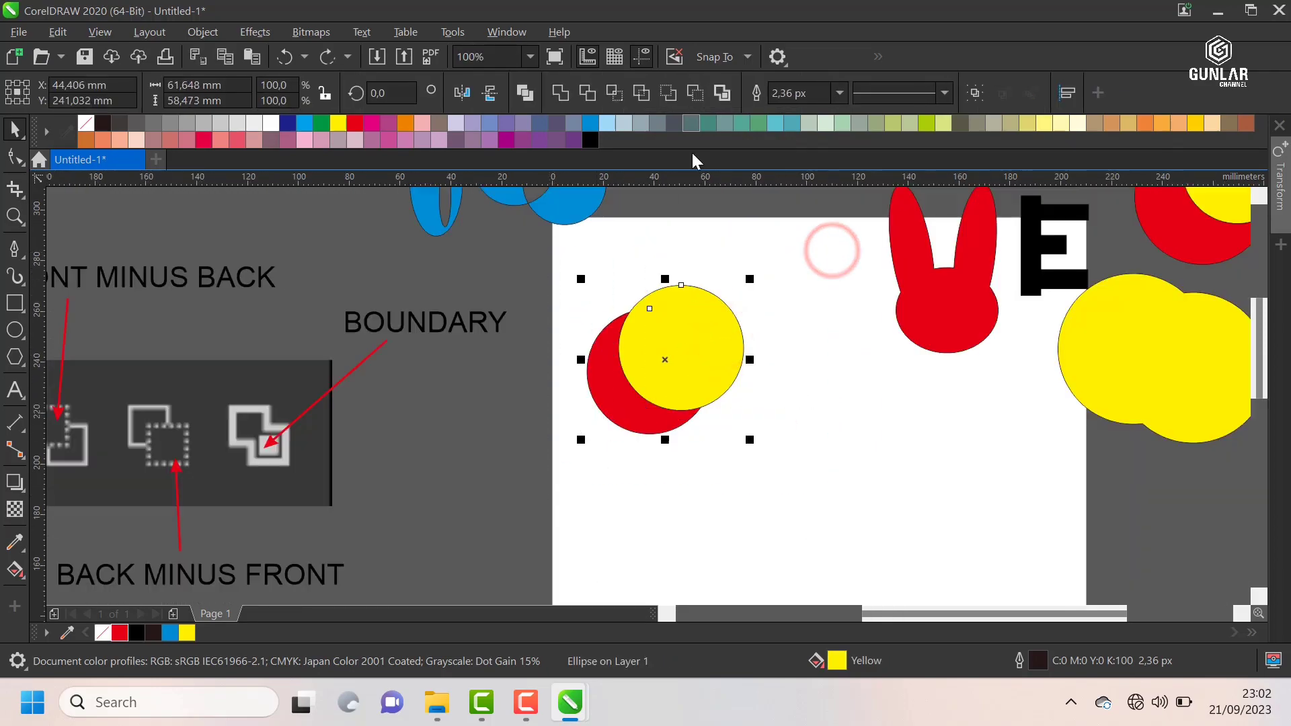
left_click(674, 92)
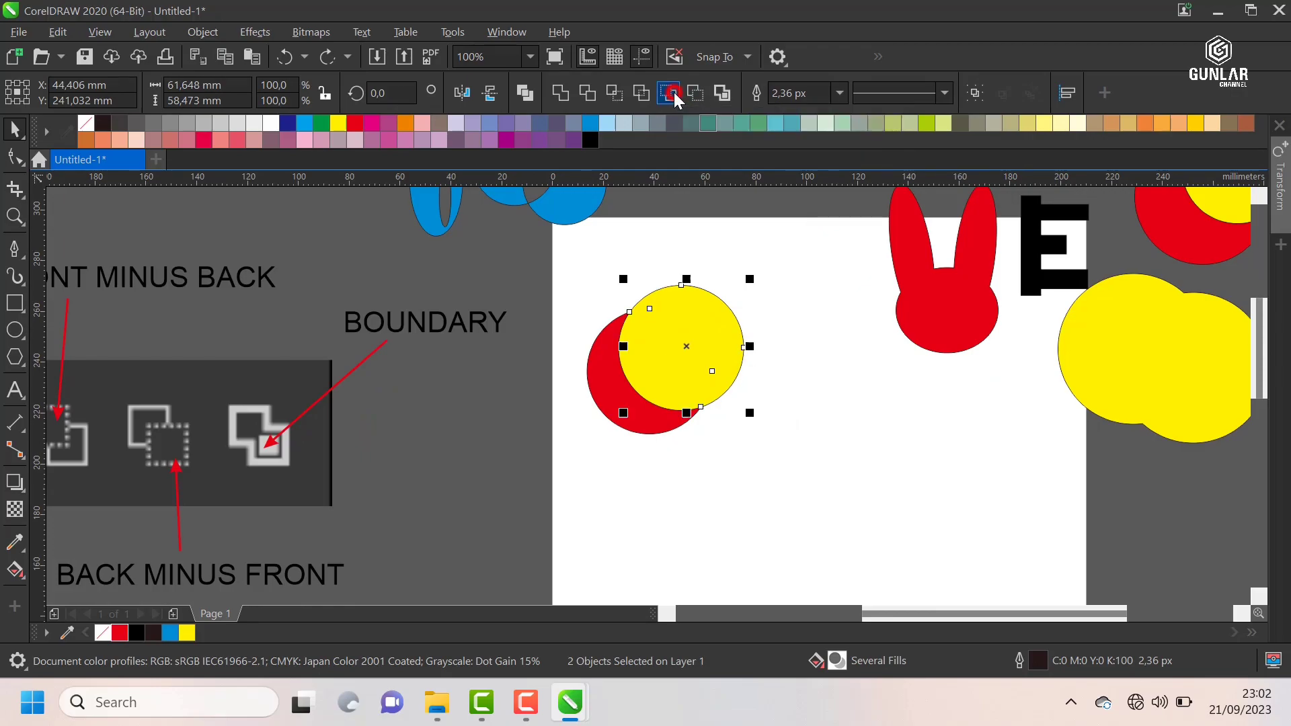
left_click(733, 243)
left_click(677, 327)
left_click(738, 259)
Step: Arrange the circle pair at about X 31 mm, Y 259 mm with a duplicate pair at about X 88 mm, Y 235 mm
left_click_drag(808, 266, 550, 522)
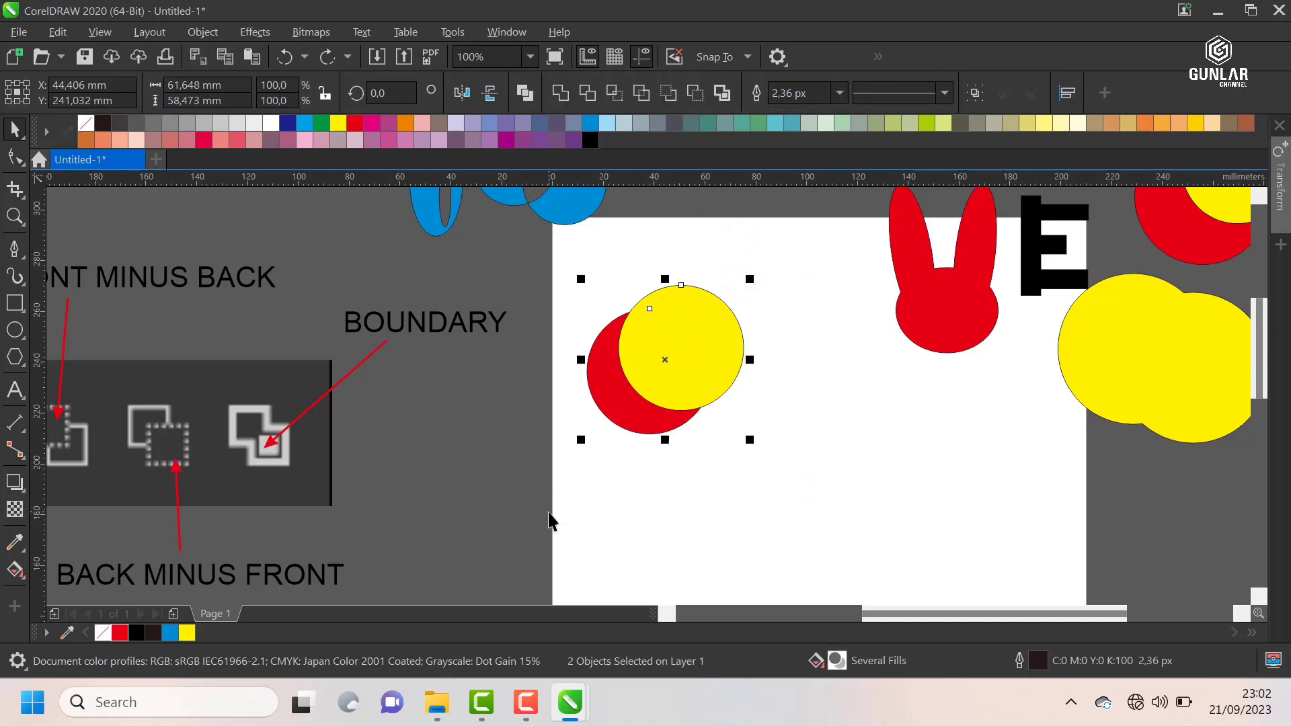
left_click_drag(676, 340, 778, 352)
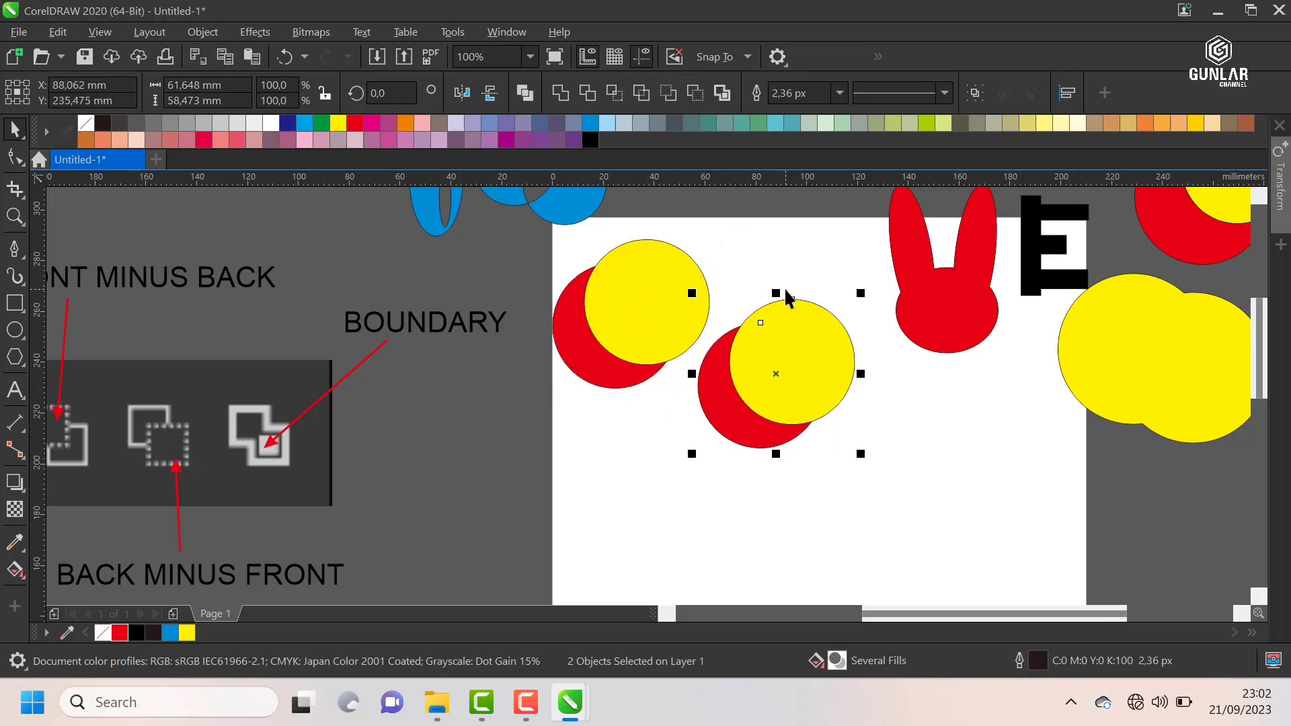
Step: Apply Back Minus Front to the duplicate pair, move the original yellow circle to about X 53 mm, Y 269 mm, and undo both changes
left_click(695, 93)
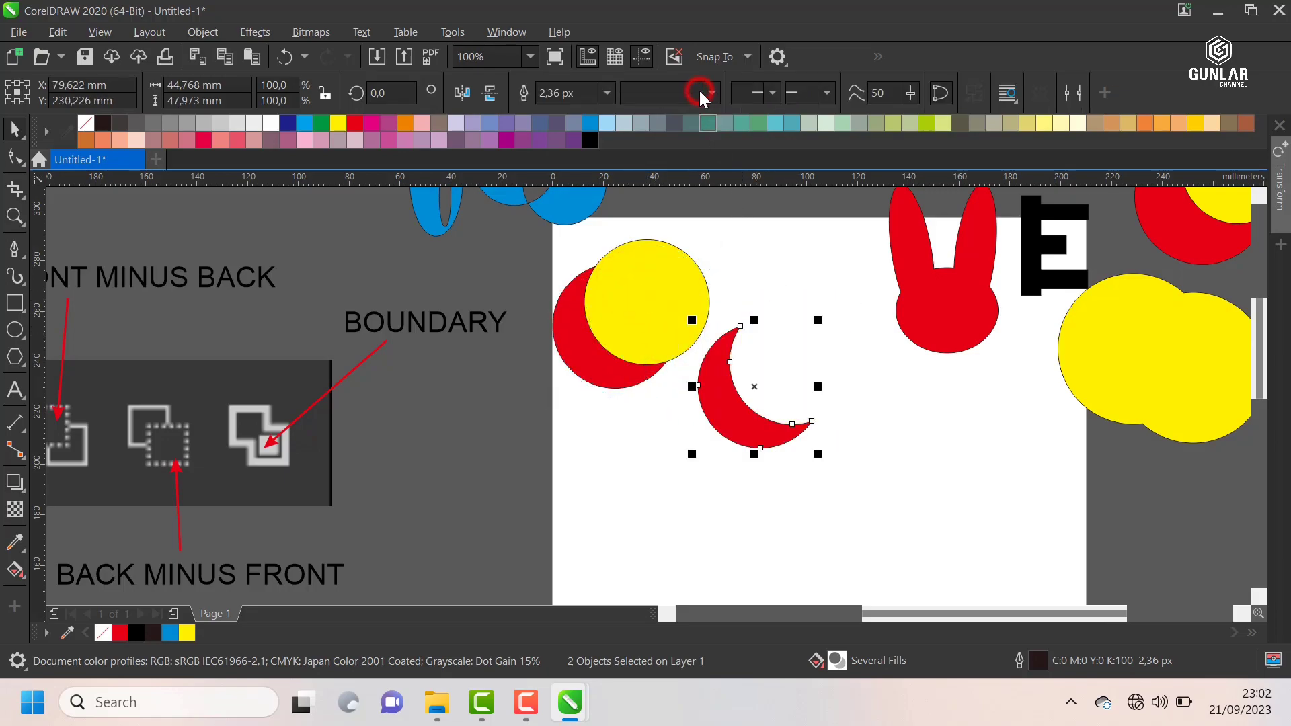
left_click(771, 266)
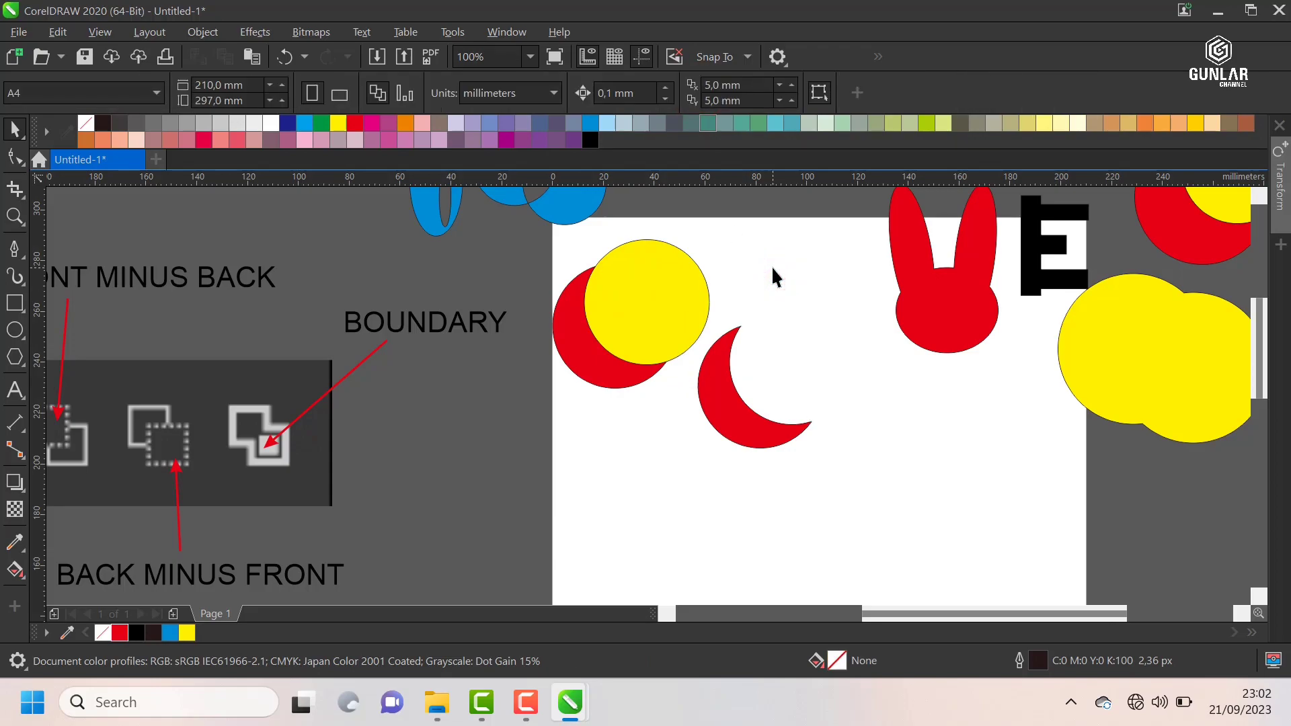
scroll(625, 258, "up", 2)
left_click(679, 286)
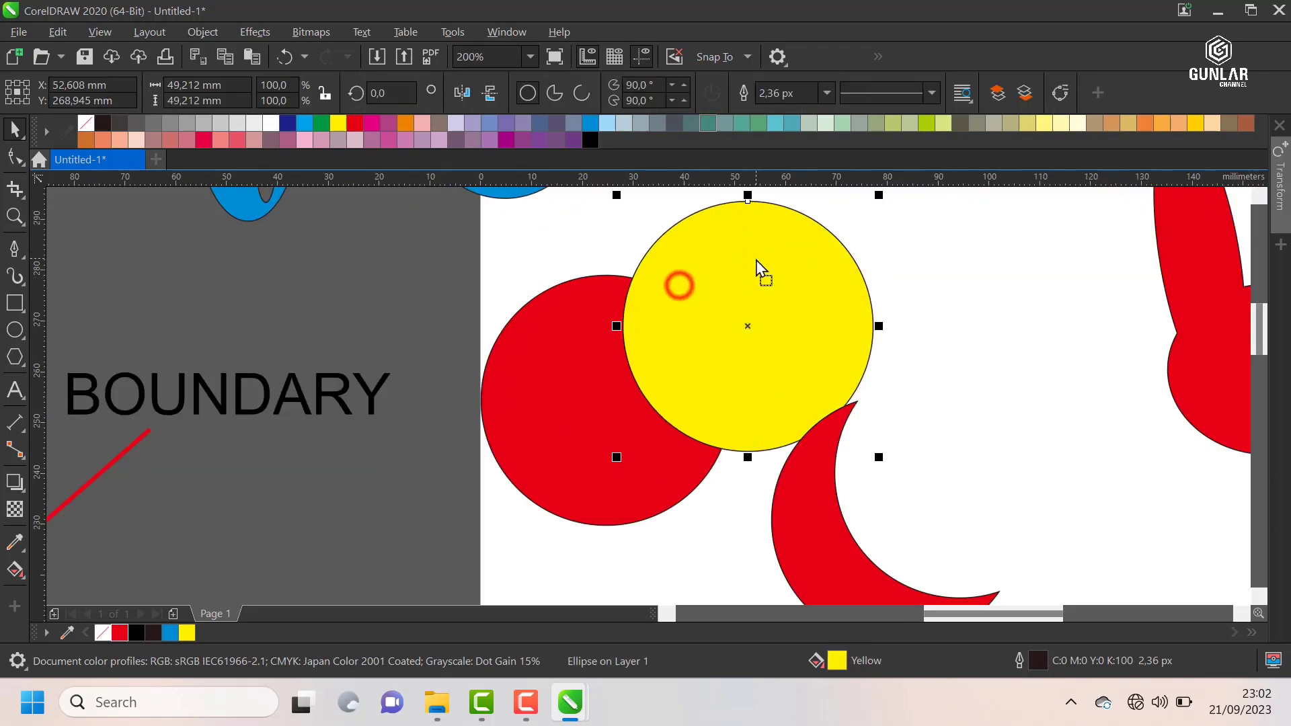
key("ctrl+z")
scroll(768, 305, "down", 1)
Step: Apply Front Minus Back to the original circle pair near the page's upper-left corner and undo it
left_click(874, 244)
left_click_drag(834, 242, 581, 465)
scroll(691, 297, "up", 1)
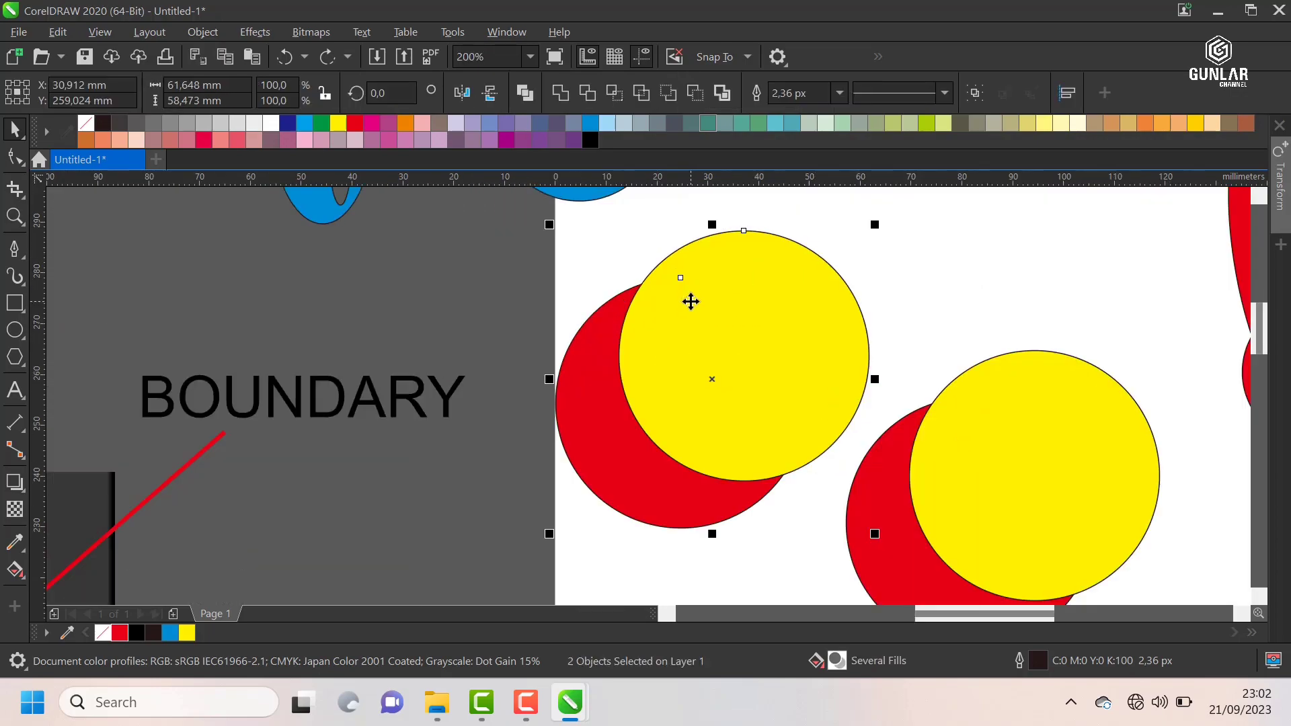
left_click(669, 94)
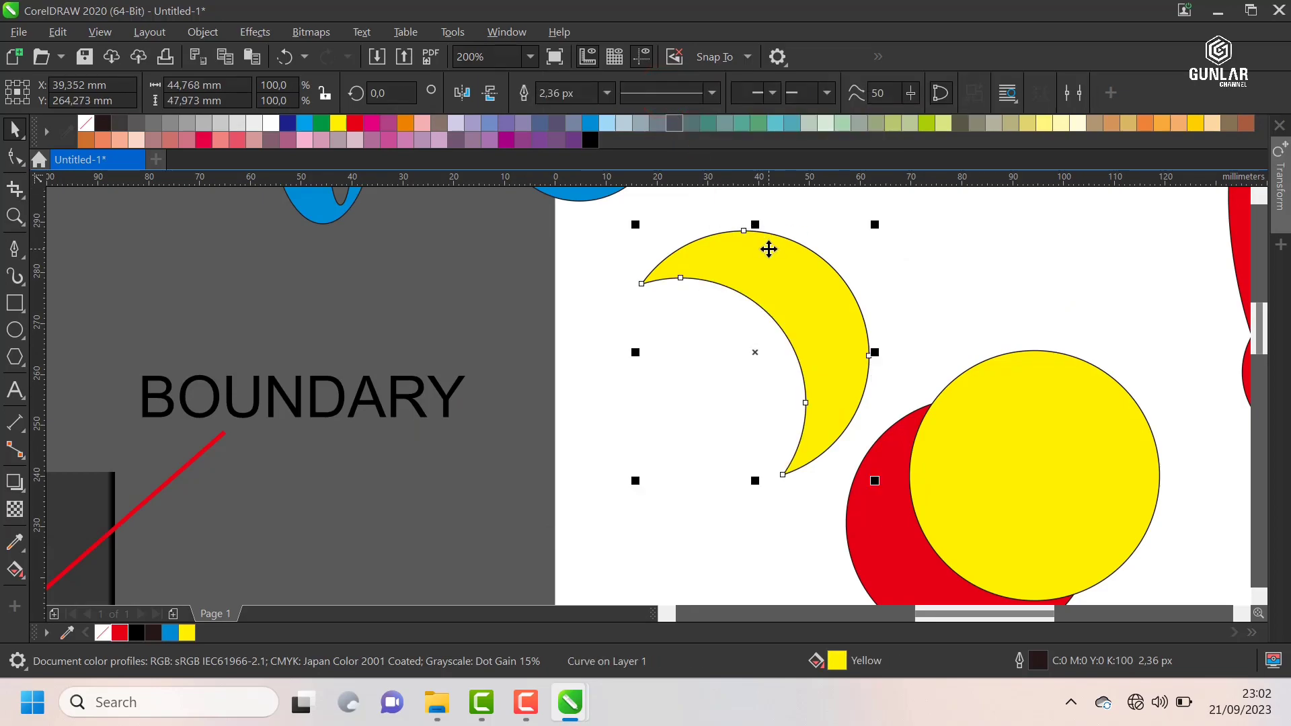
key("ctrl+z")
Step: Move the original pair's red circle to about X 13 mm, Y 248 mm and undo the move
left_click(538, 465)
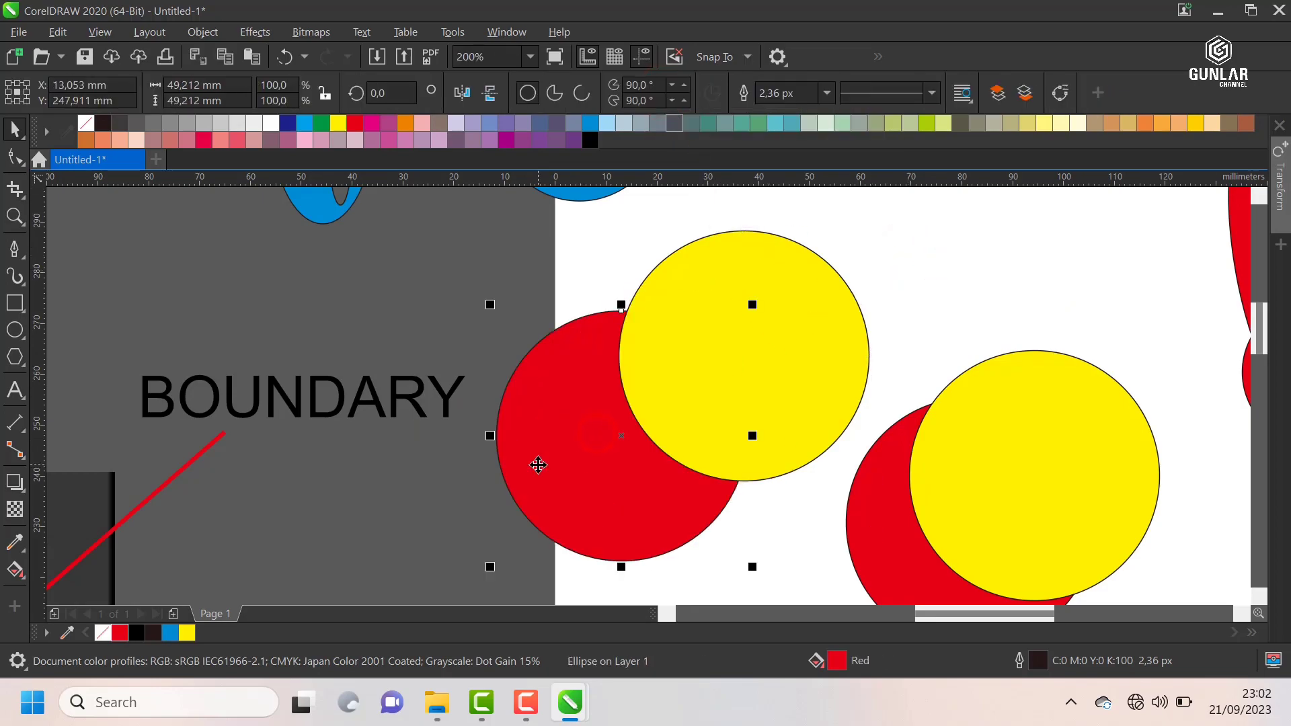
key("ctrl+z")
scroll(620, 330, "down", 1)
Step: Apply Back Minus Front to the duplicate circle pair, inspect the red crescent, and undo the operation
left_click_drag(786, 255, 584, 436)
left_click_drag(897, 311, 736, 516)
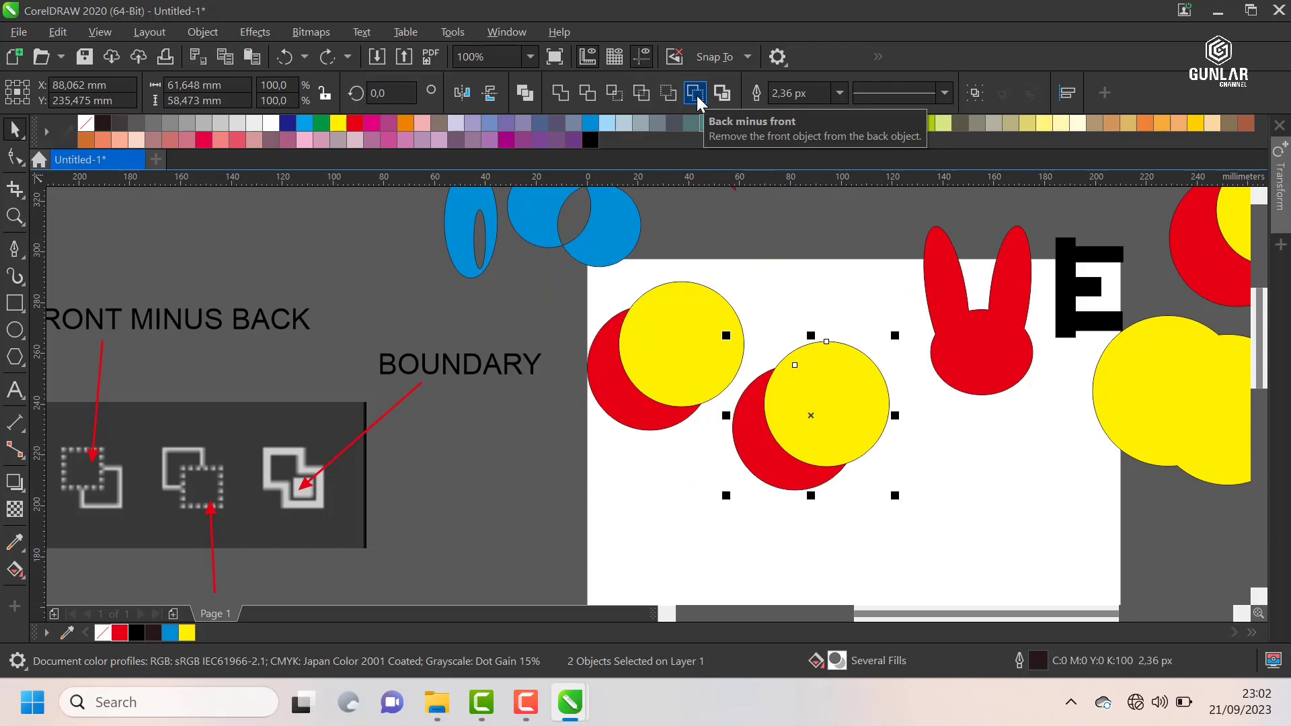
left_click(696, 93)
left_click(811, 300)
scroll(806, 424, "up", 1)
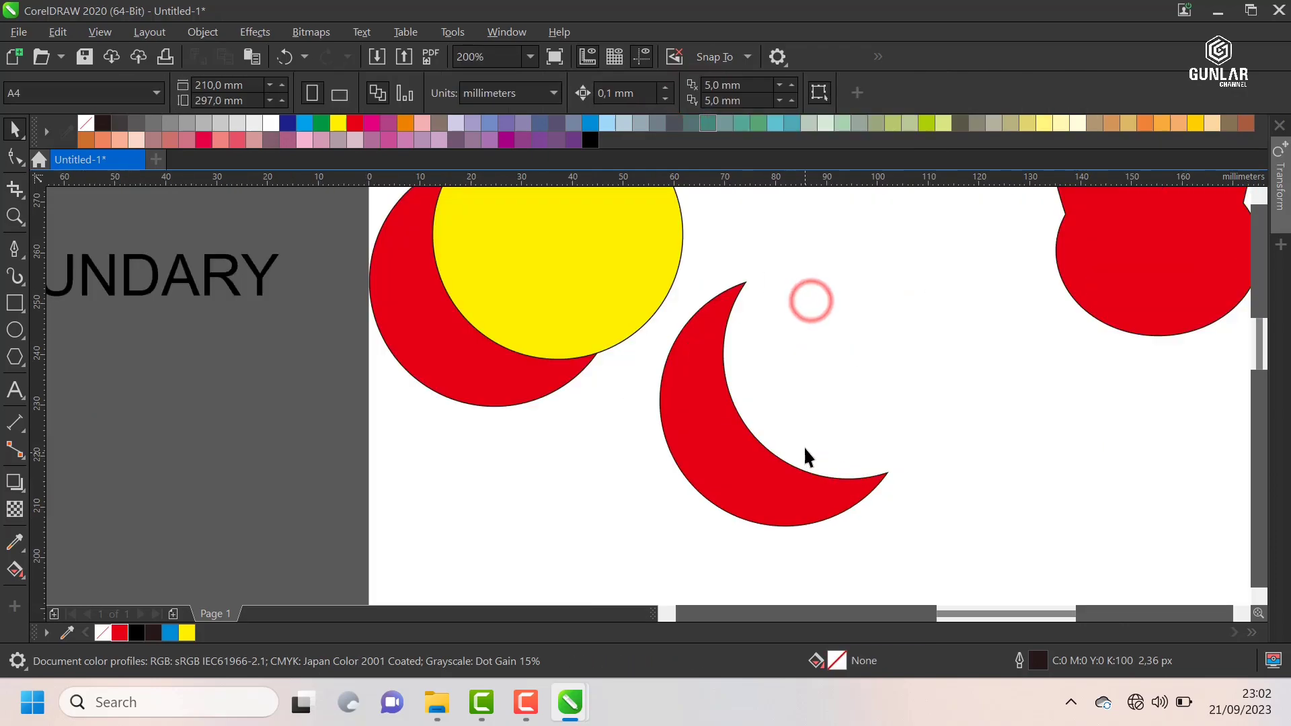
key("ctrl+z")
scroll(773, 390, "down", 1)
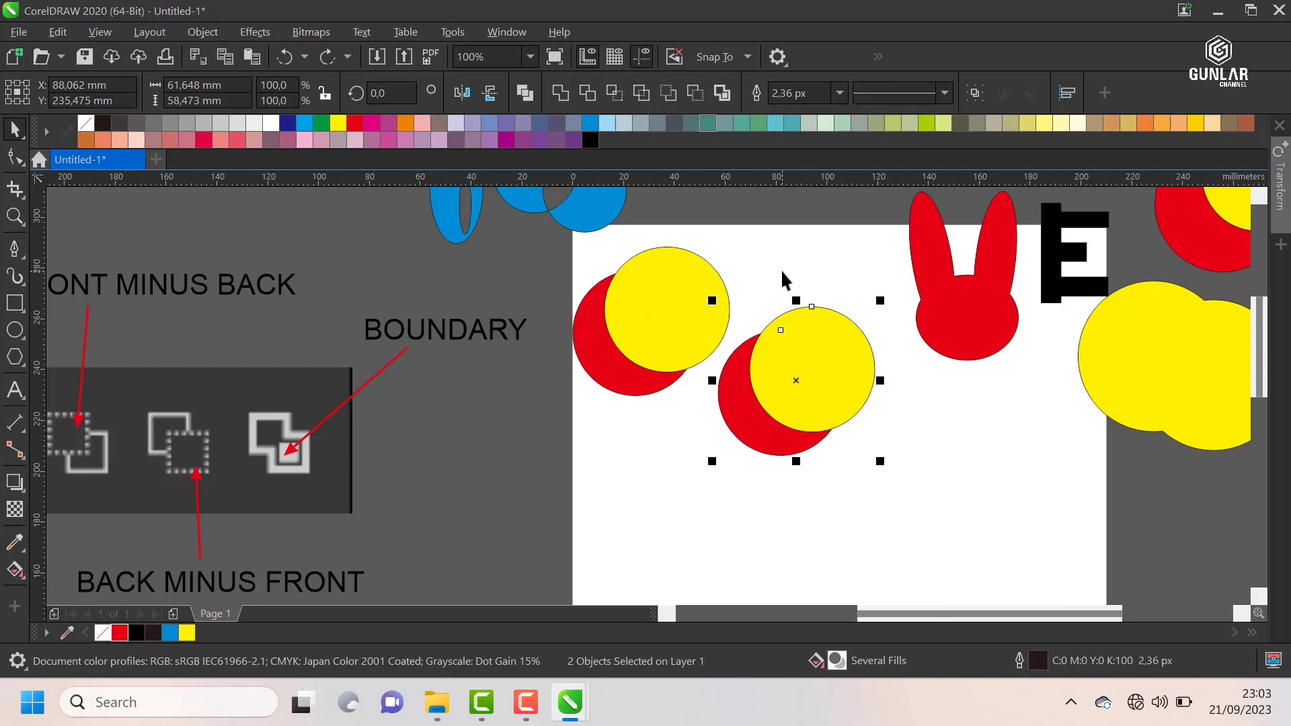
left_click(781, 269)
scroll(779, 276, "down", 2)
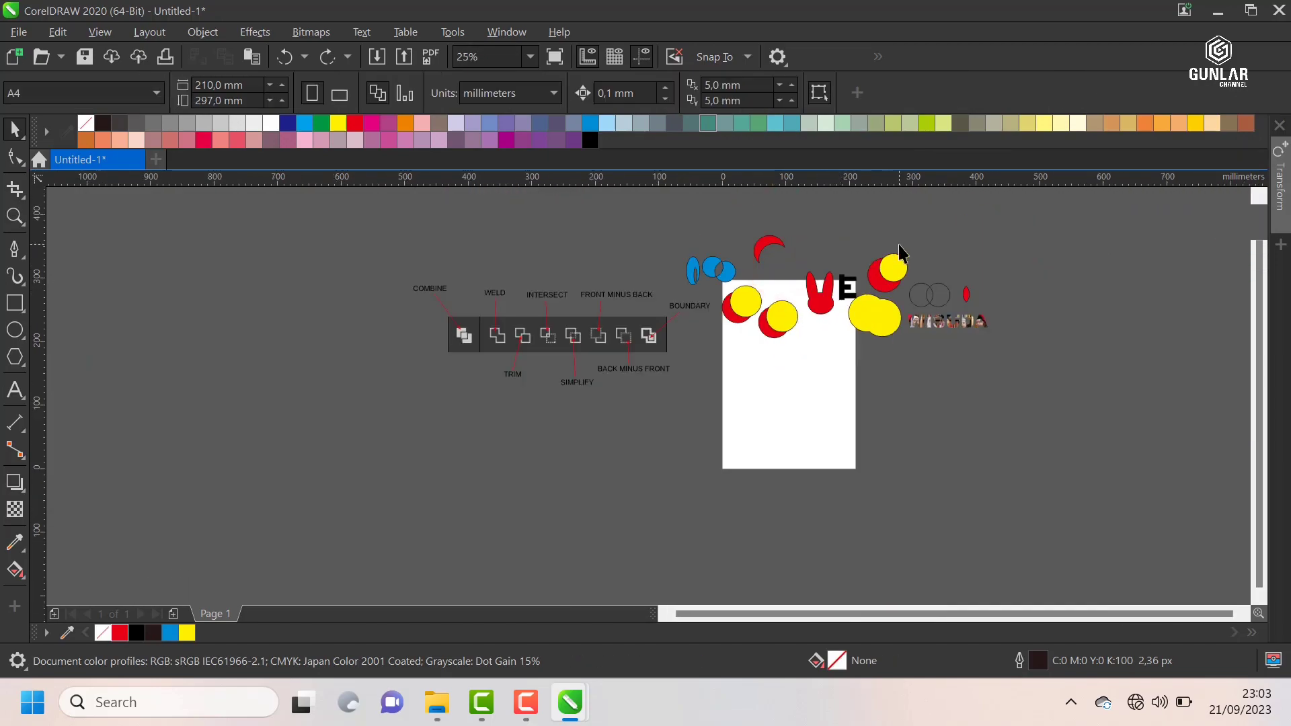
scroll(901, 254, "up", 1)
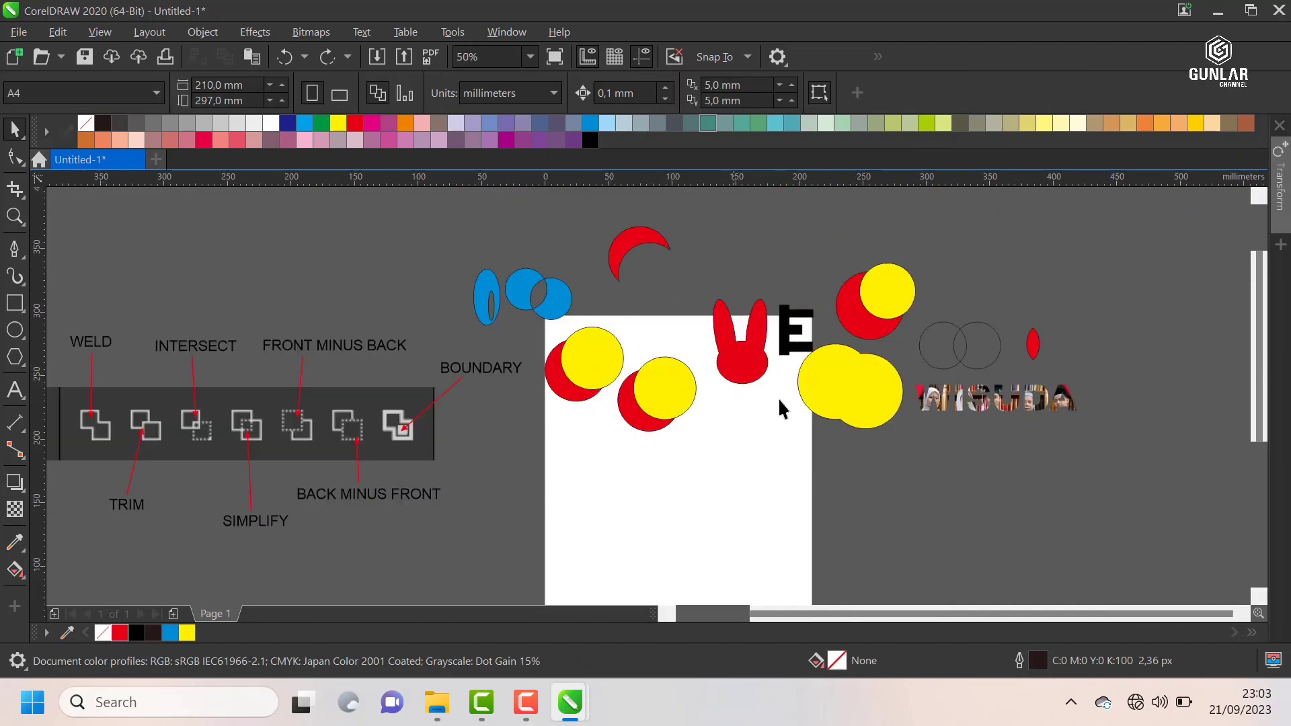
scroll(791, 347, "down", 1)
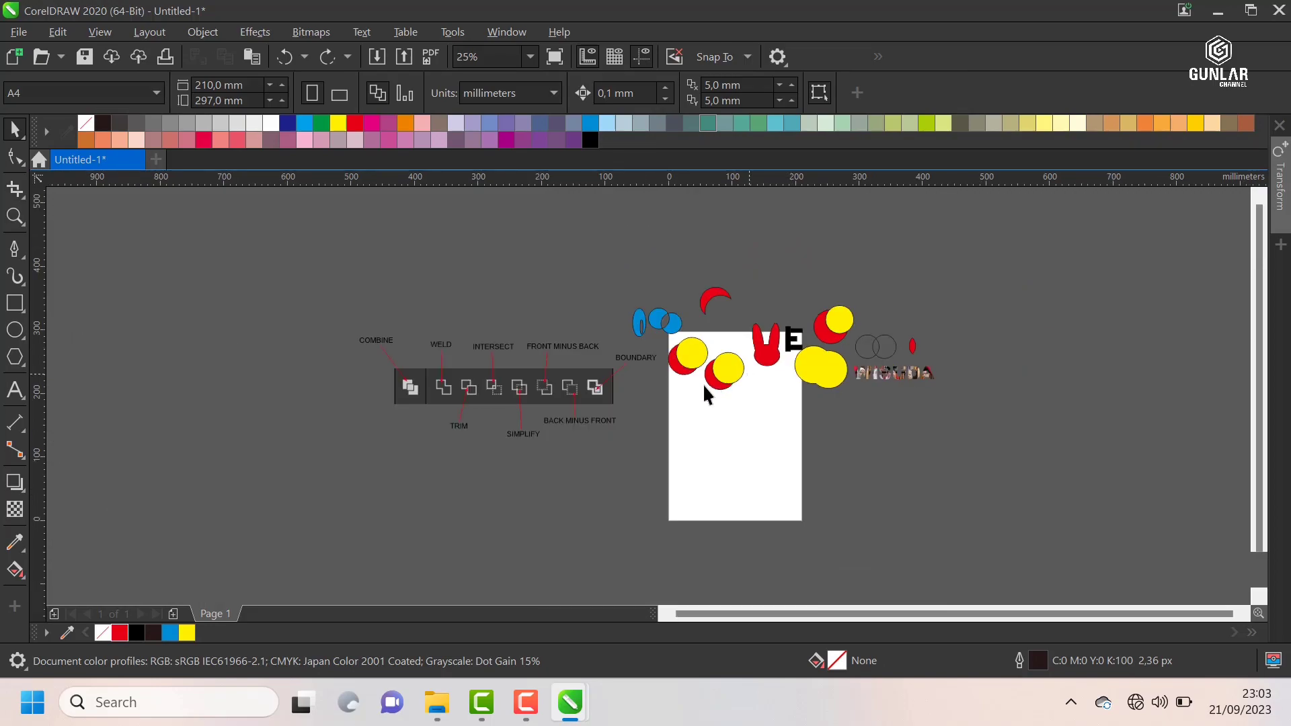
scroll(698, 386, "up", 1)
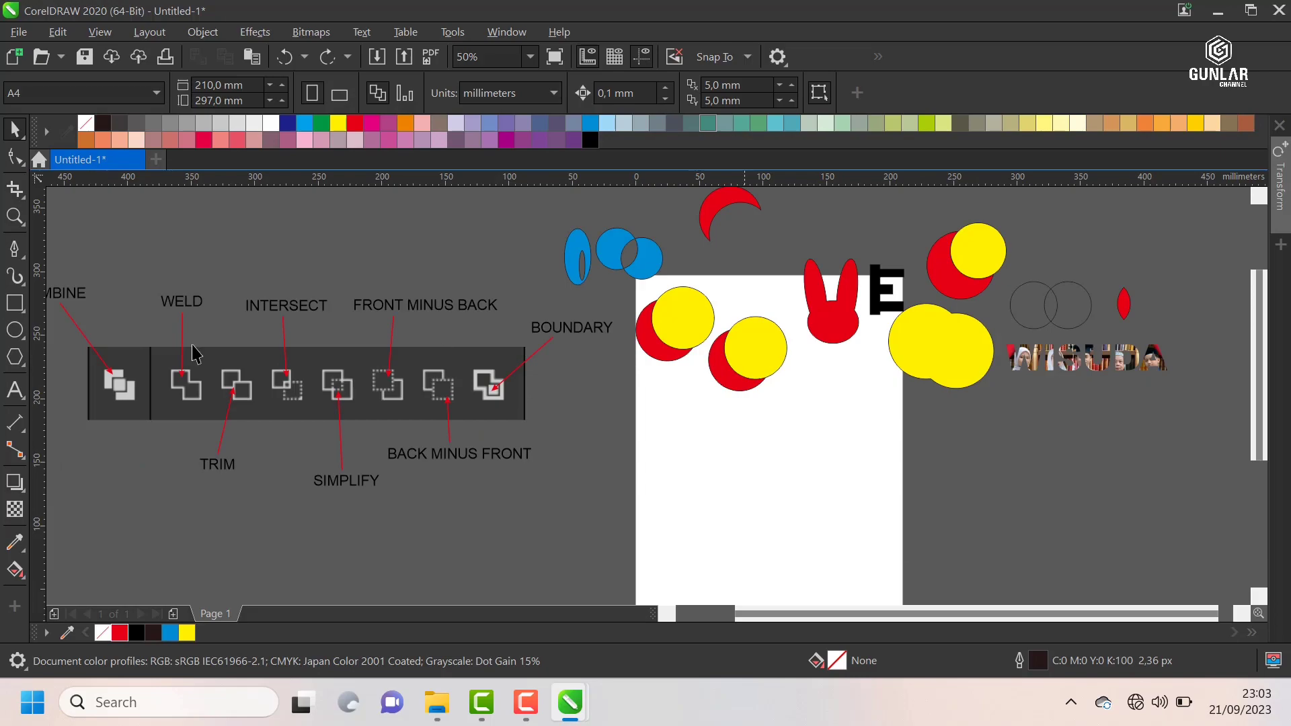
Step: Draw a circle about 99 mm wide and an overlapping ellipse about 76 by 67 mm across the page's left edge
left_click(14, 329)
left_click_drag(622, 435, 659, 476)
scroll(649, 461, "up", 1)
left_click_drag(575, 360, 774, 536)
key("space")
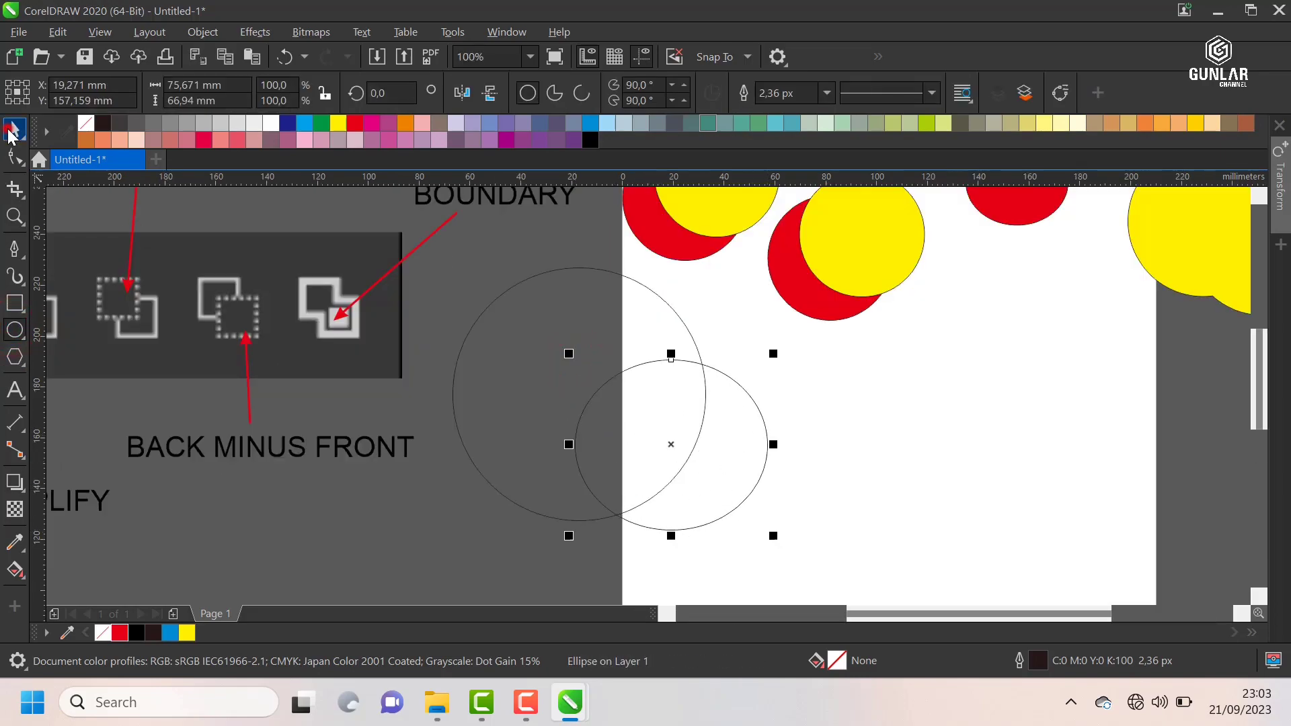
Step: Fill the smaller ellipse with yellow and the larger circle with red
left_click(187, 632)
left_click(550, 347)
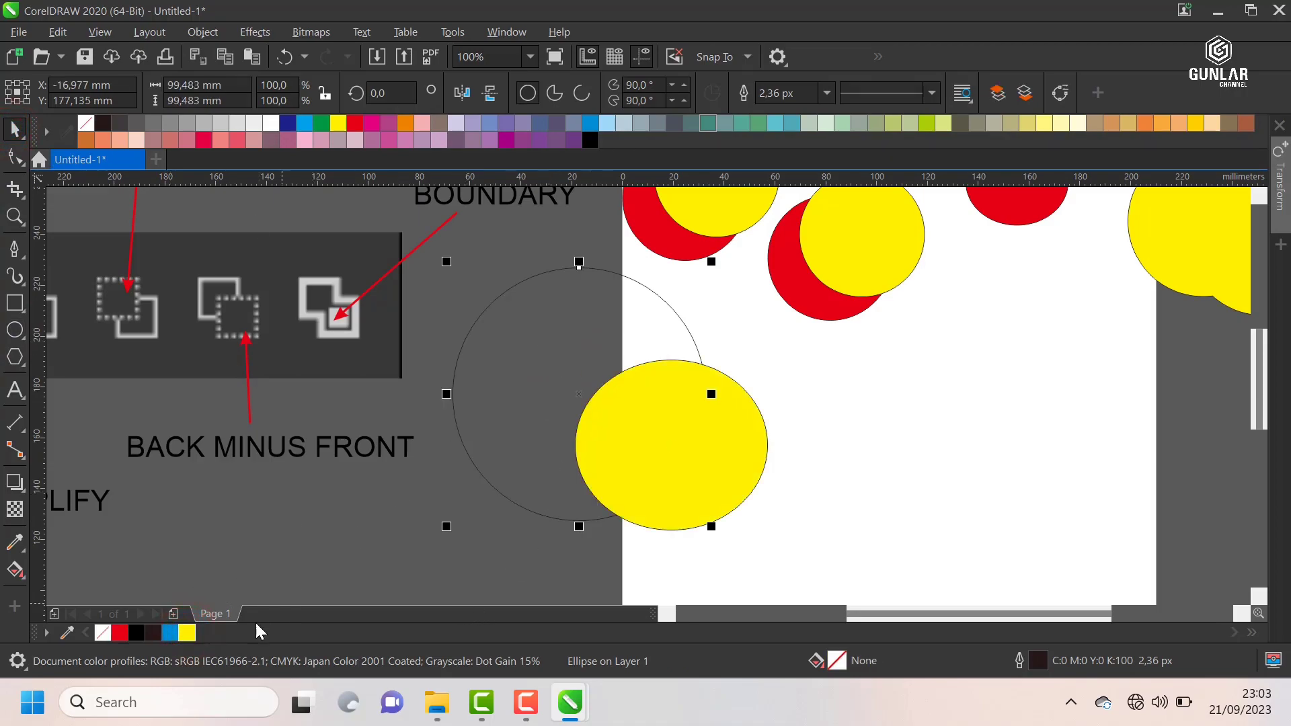
scroll(668, 353, "down", 3)
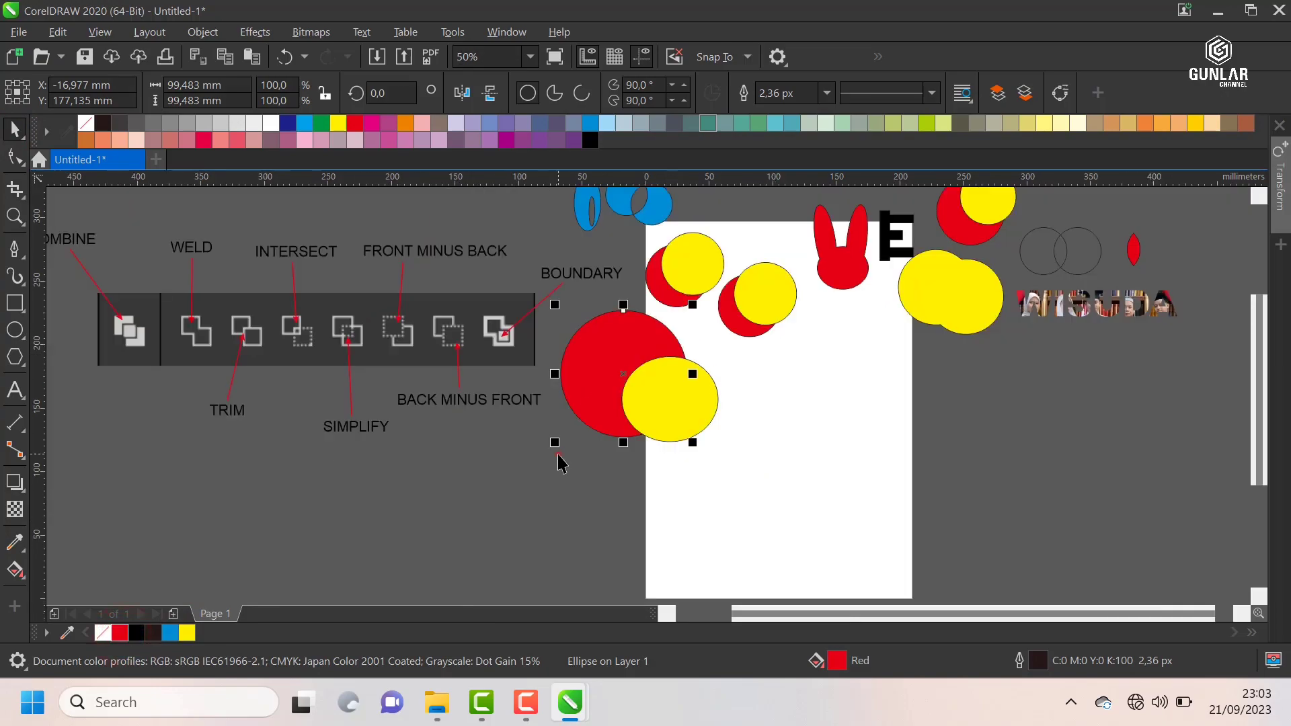
left_click(556, 452)
Step: Create a boundary around the large red and yellow shapes and move the outline to about X 131 mm, Y 135 mm
scroll(621, 333, "up", 3)
left_click_drag(455, 573, 884, 268)
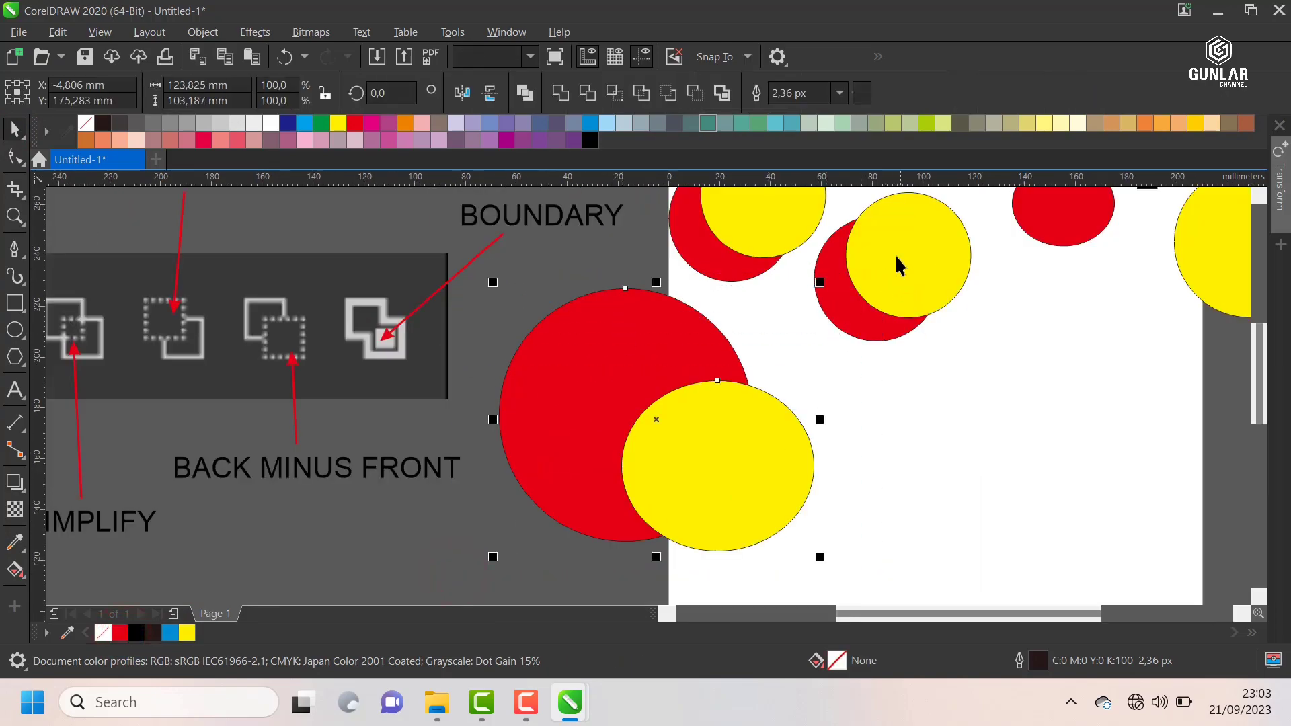
left_click(722, 92)
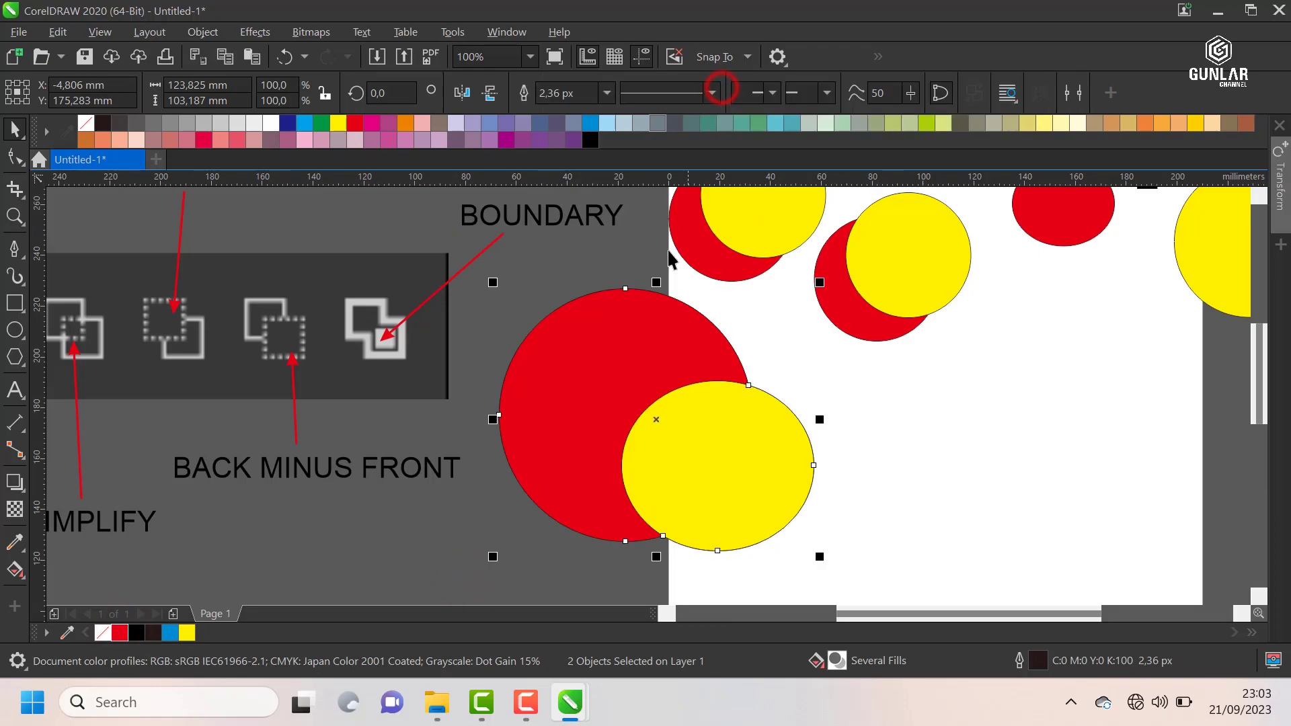
scroll(620, 325, "down", 2)
left_click_drag(619, 325, 838, 361)
Step: Move the large pair's yellow ellipse to about X 13 mm, Y 125 mm, and undo a stray move of the welded yellow shape
left_click(947, 378)
left_click_drag(657, 345, 650, 387)
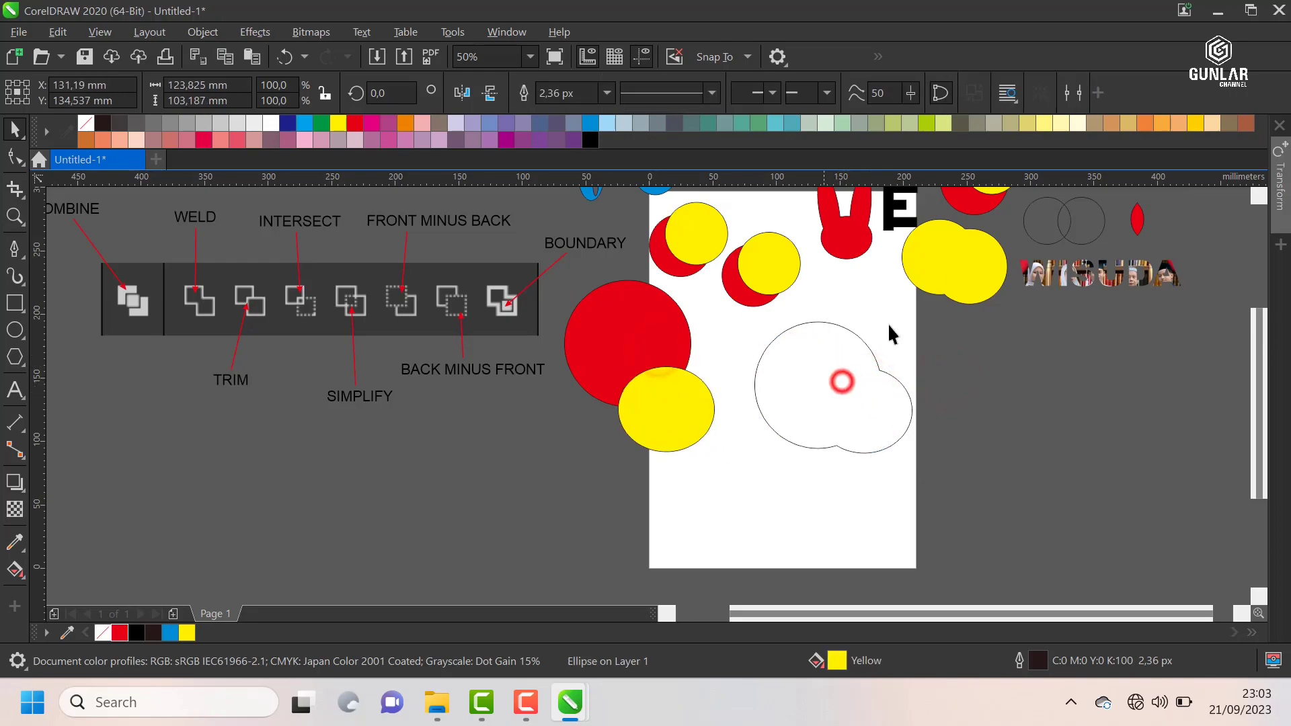
left_click_drag(955, 269, 928, 303)
key("ctrl+z")
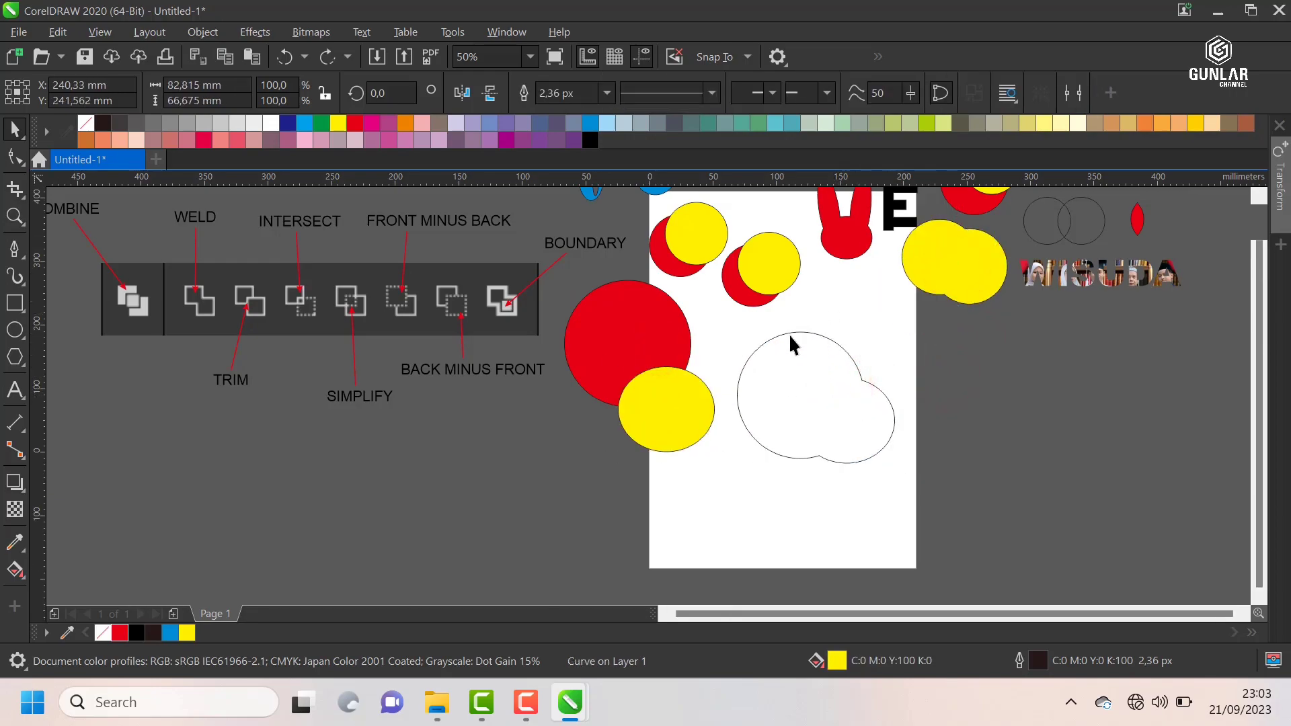
scroll(538, 444, "down", 3)
scroll(580, 433, "up", 3)
left_click(579, 433)
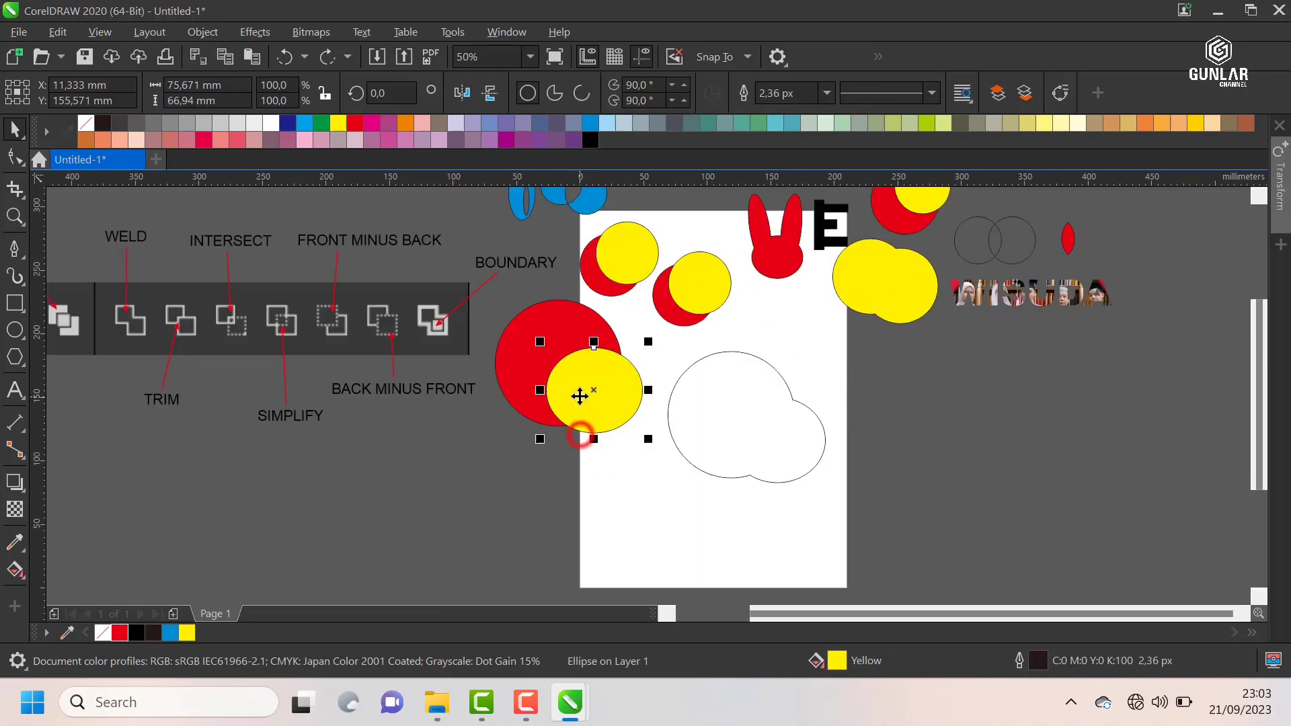
left_click(902, 404)
Step: Weld the large red and yellow shapes, move the result to about X 7 mm, Y 150 mm, and undo both operations
scroll(815, 355, "down", 1)
scroll(728, 429, "up", 1)
left_click_drag(571, 475, 766, 213)
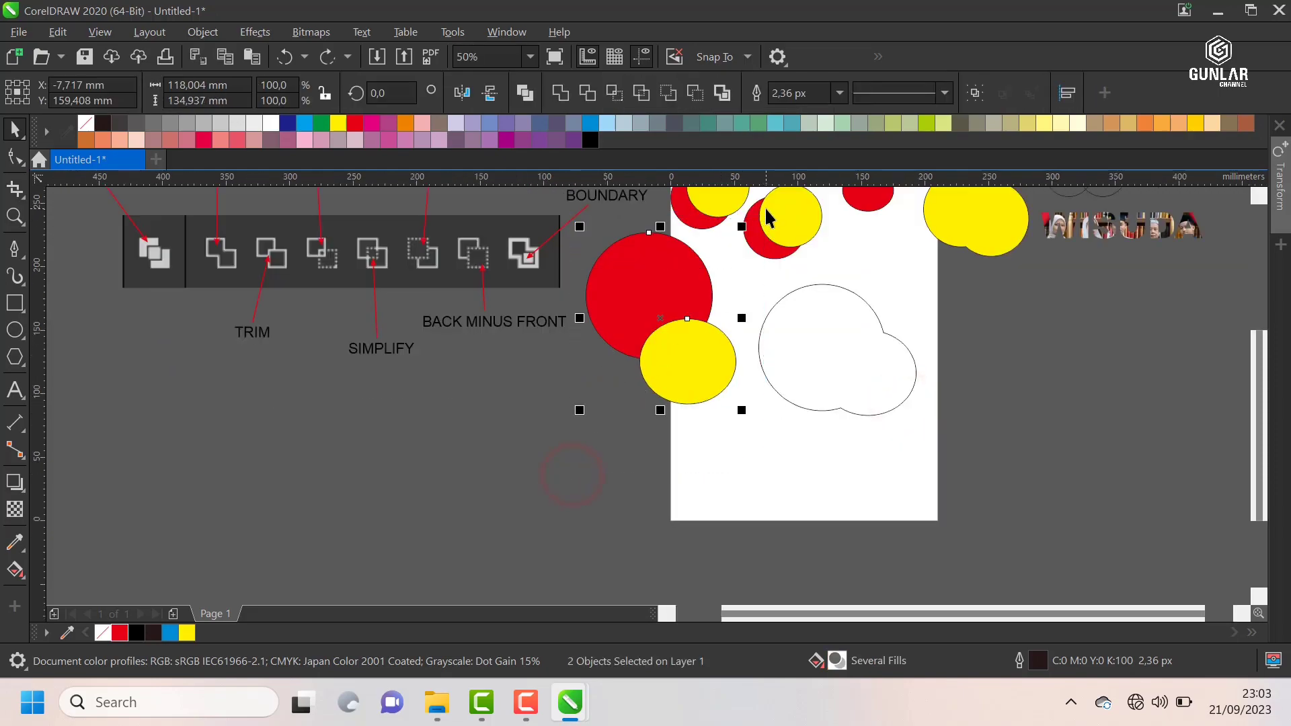
left_click(561, 92)
left_click_drag(664, 310, 691, 389)
key("ctrl+z")
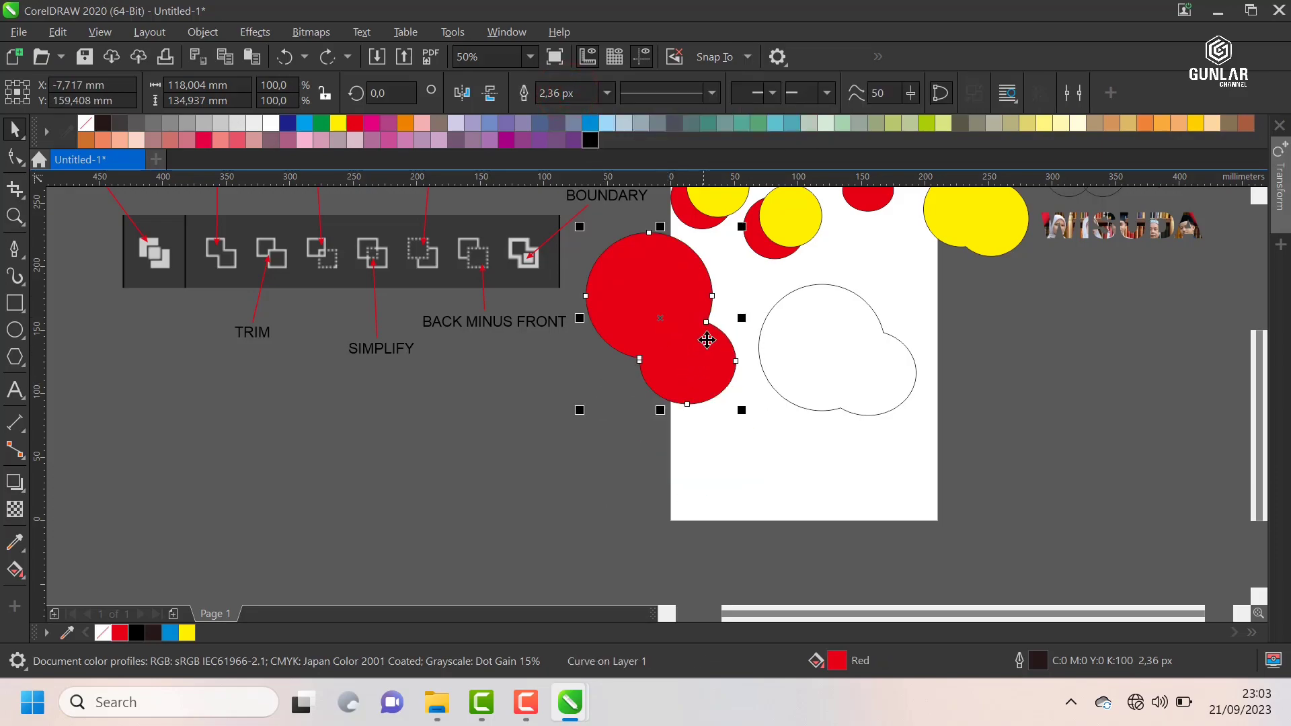
left_click_drag(674, 285, 691, 292)
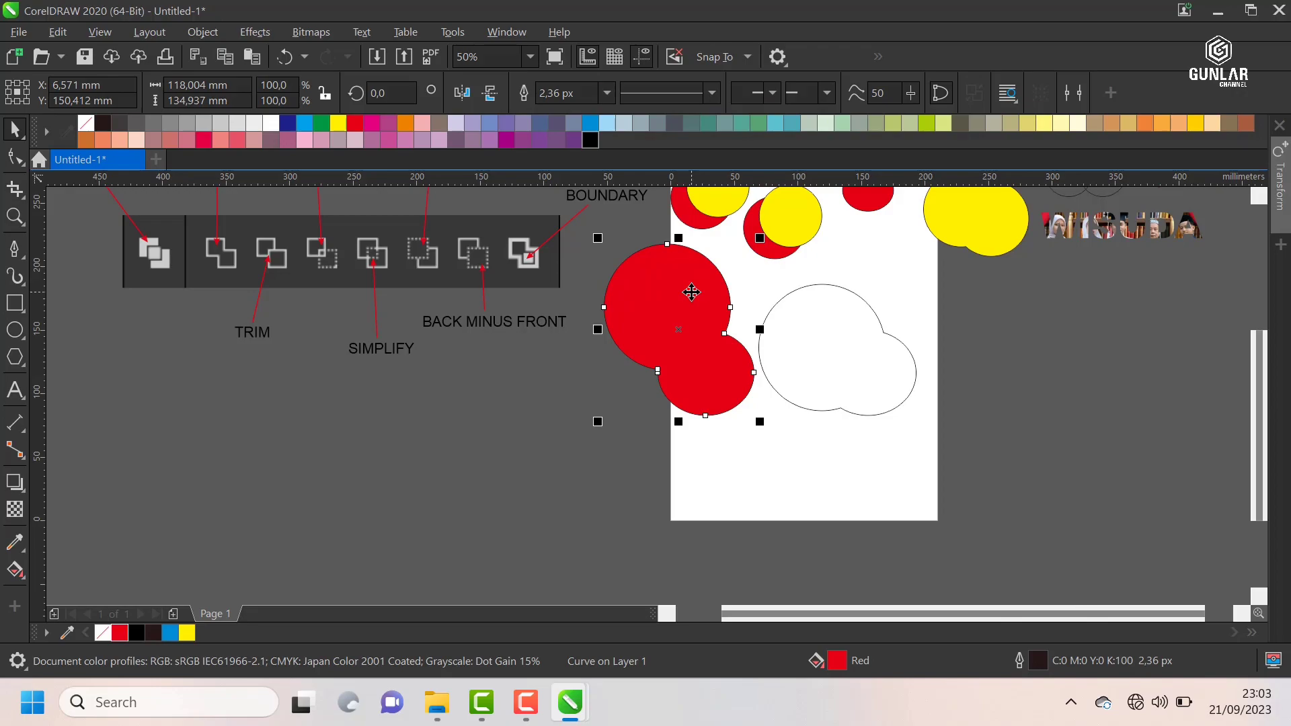
key("ctrl+z")
key("ctrl+z")
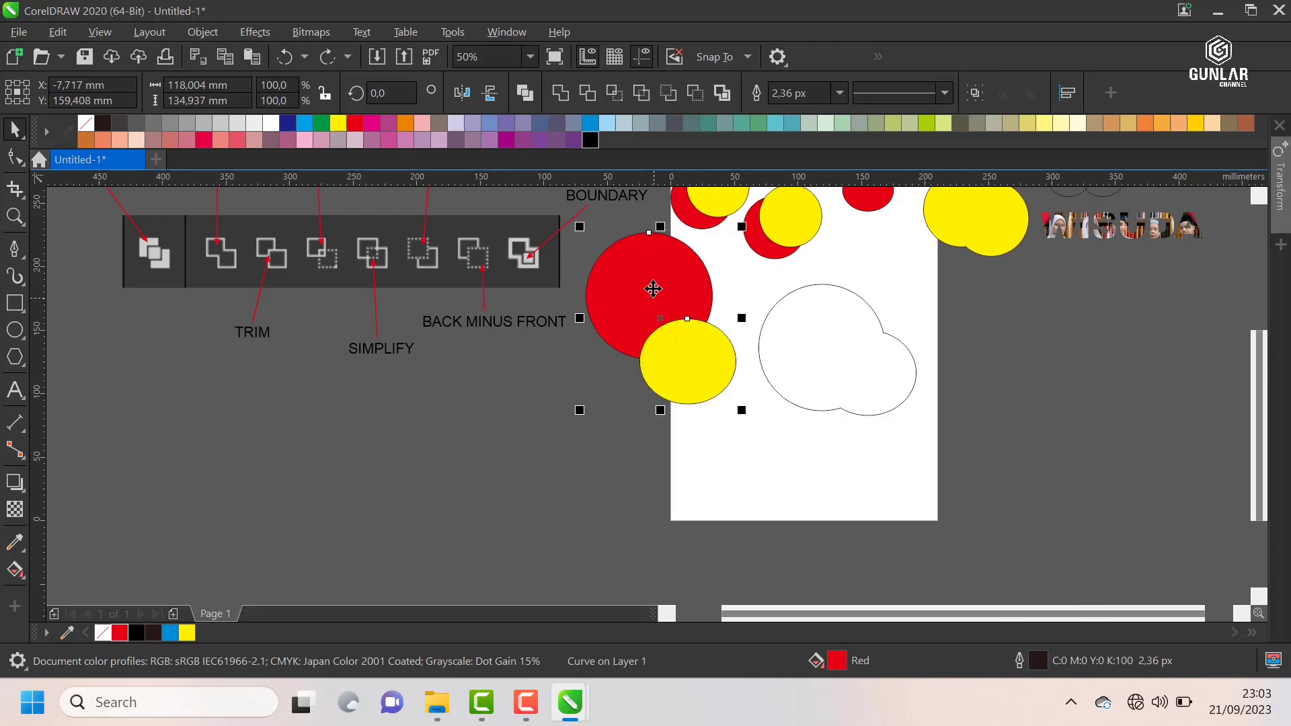
Step: Duplicate the large red and yellow pair beyond the page's right edge and create its boundary outline at about X 384 mm, Y 131 mm
left_click_drag(654, 288, 1132, 322)
left_click(721, 93)
Step: Move the duplicate red circle to about X 231 mm, Y 160 mm, undo the move, and check the yellow ellipse and outline
left_click(979, 312)
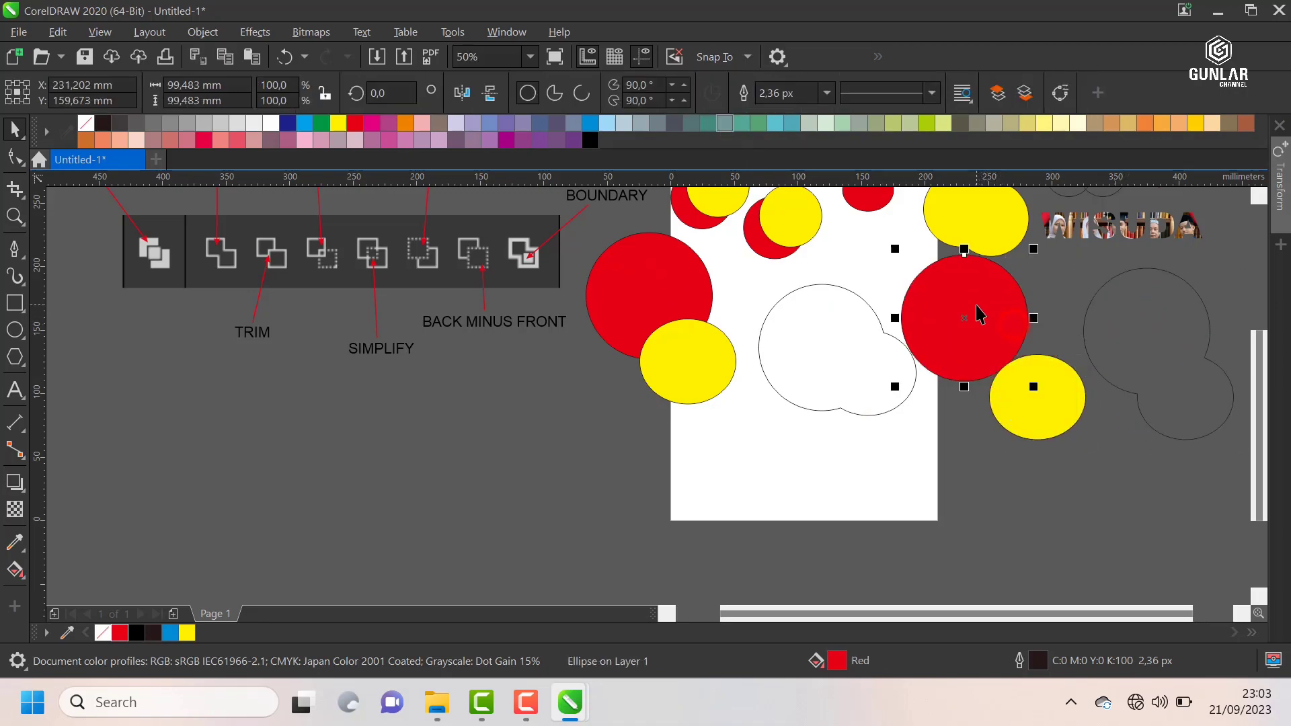
left_click(1034, 422)
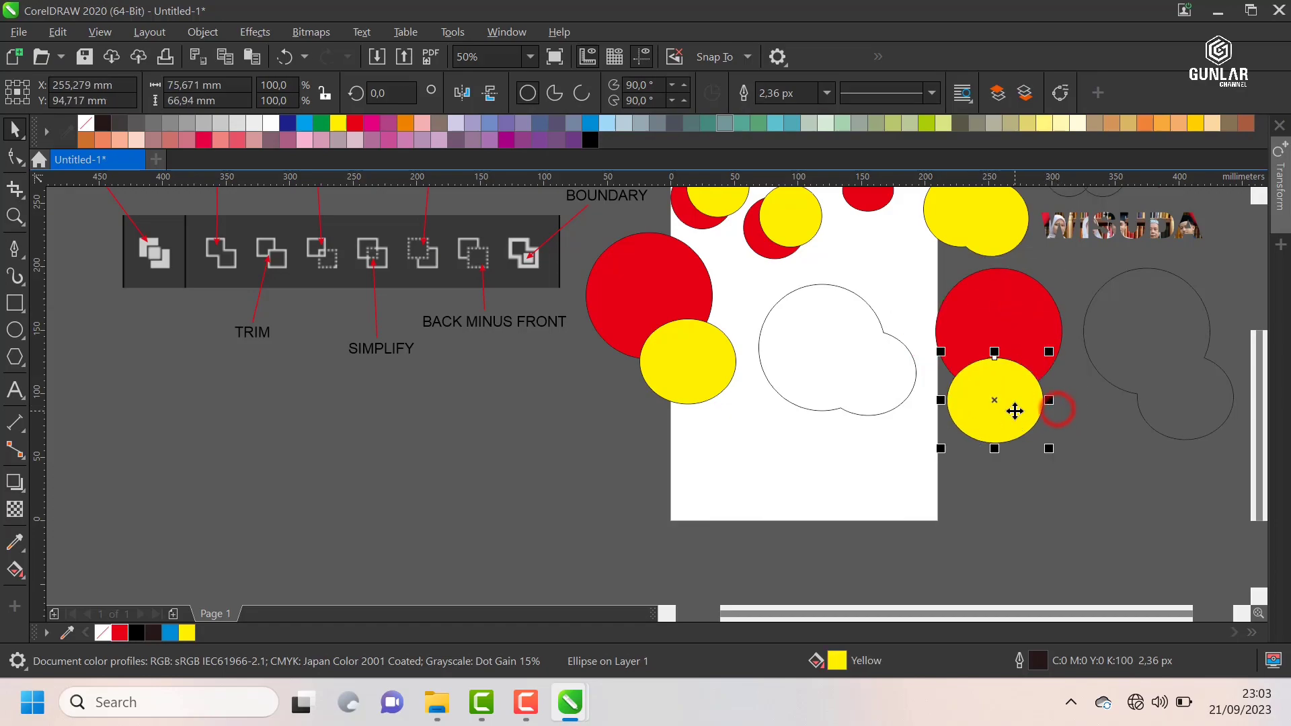
left_click(1169, 364)
key("ctrl+z")
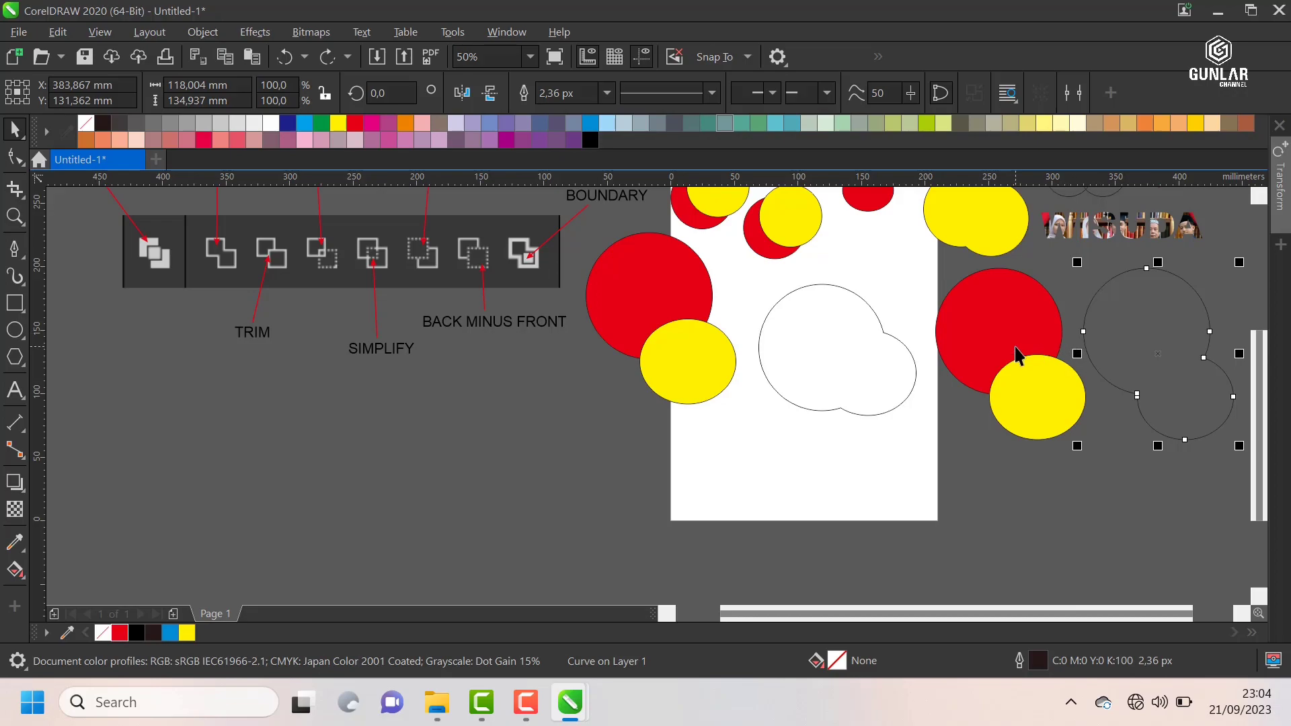
Step: Compare the duplicate red circle and yellow ellipse with their boundary outline, selecting each shape in turn
scroll(1017, 356, "down", 2)
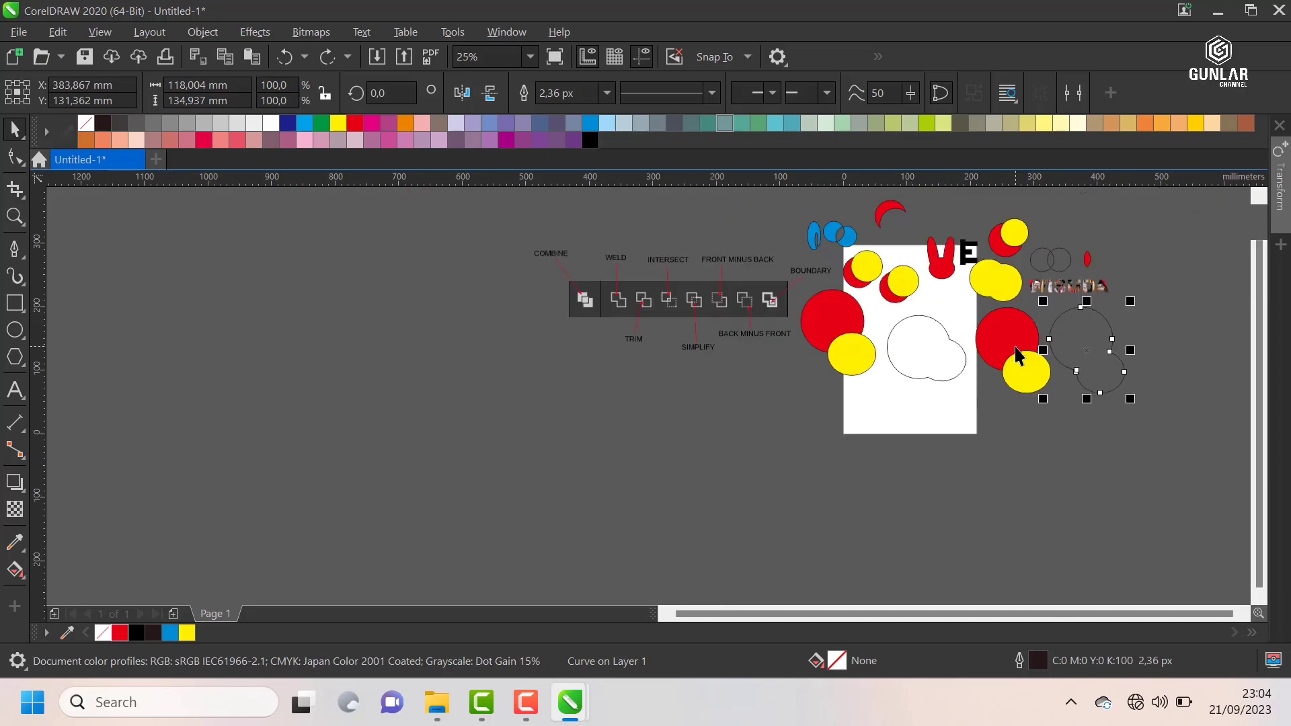
scroll(1204, 336, "up", 2)
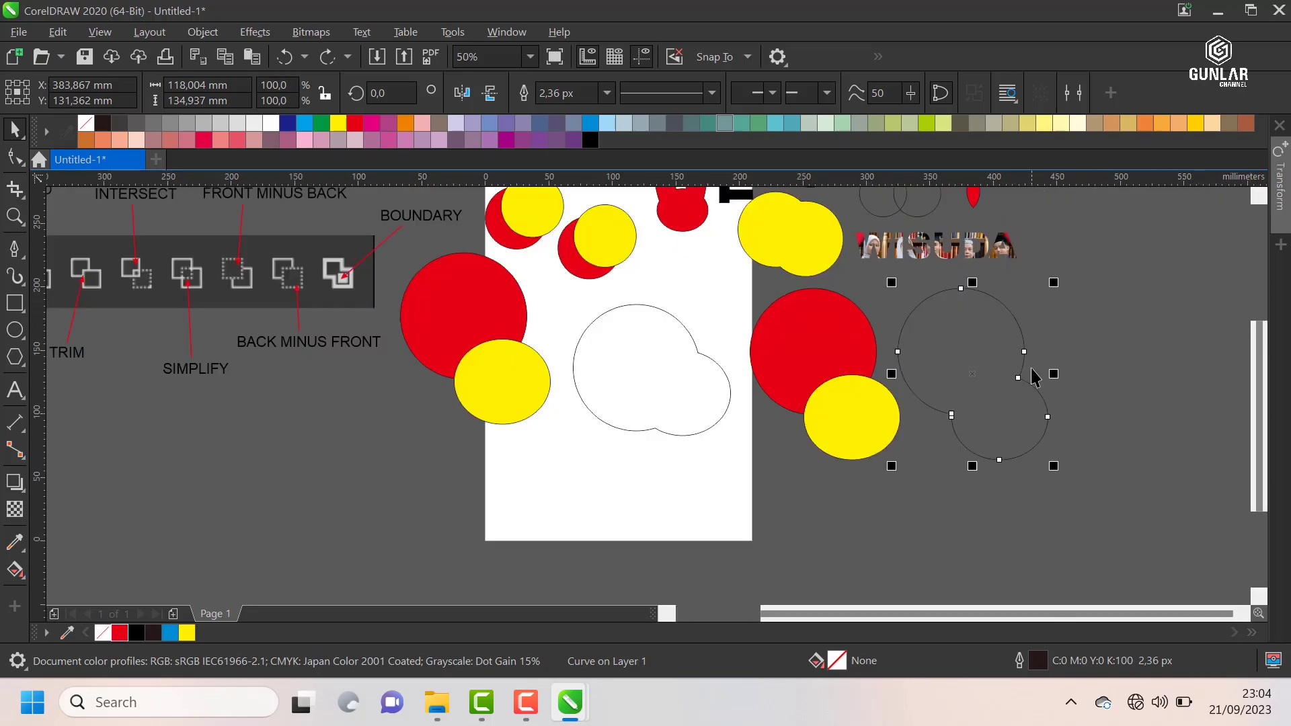
scroll(997, 355, "up", 2)
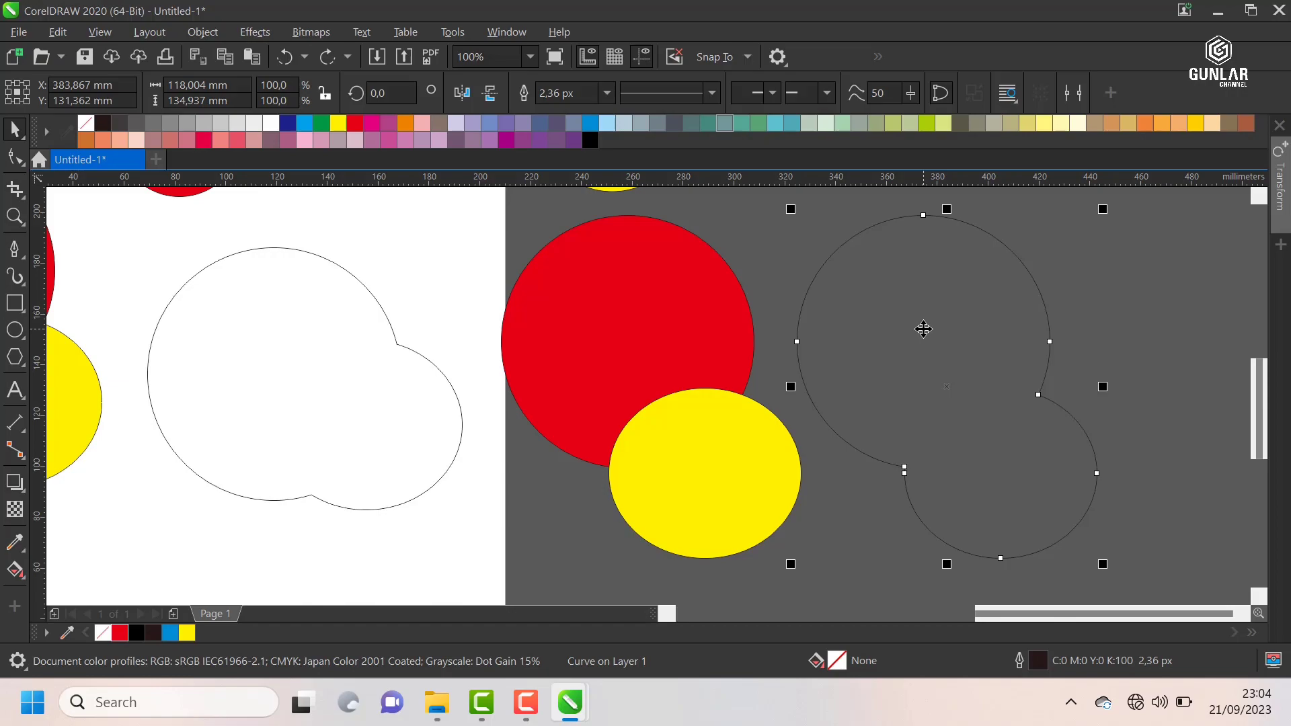
left_click(677, 365)
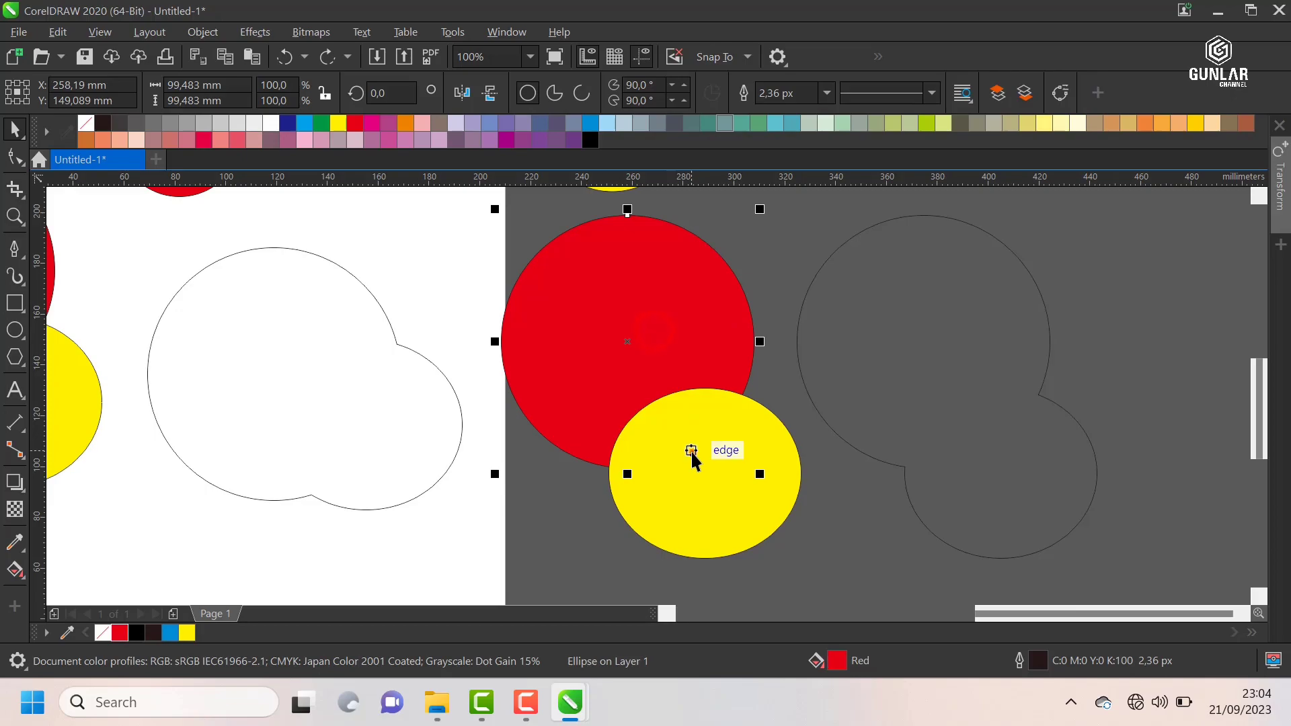
left_click(691, 450)
scroll(804, 379, "down", 2)
left_click(874, 344)
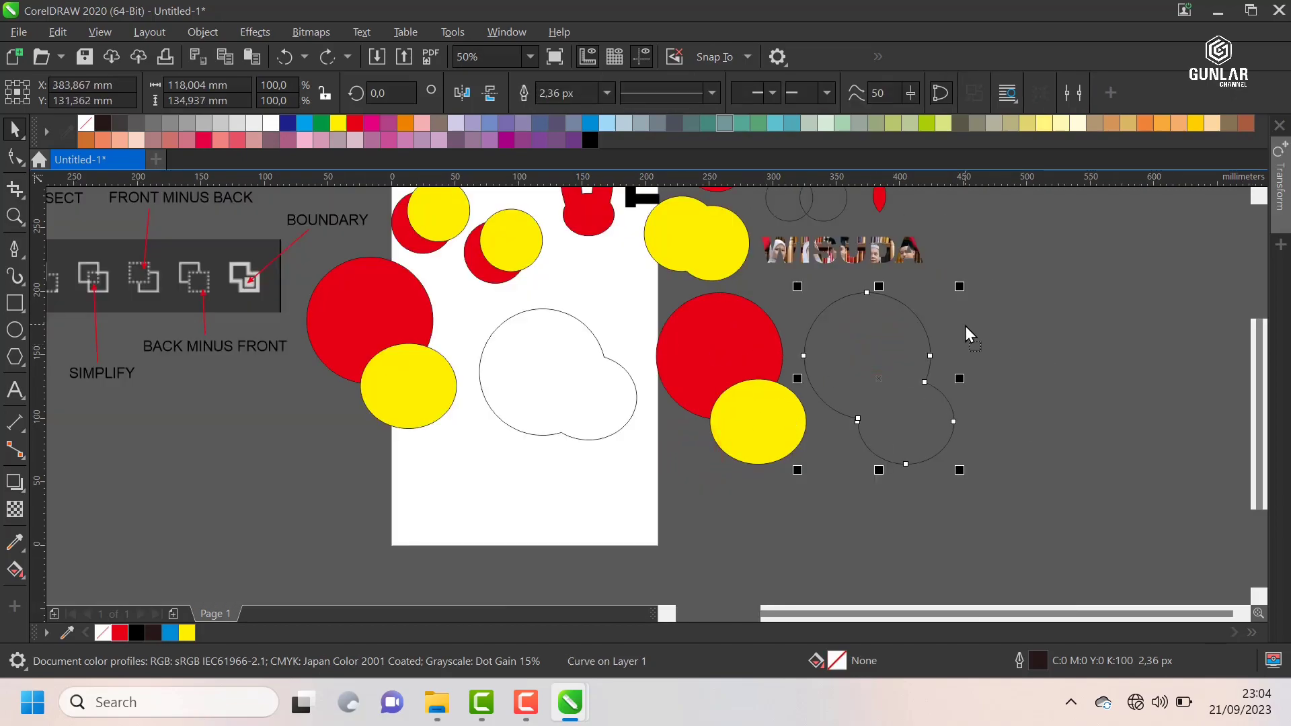
Step: Review the labelled shaping command chart alongside all the example shapes and minimize the drawing window
scroll(965, 325, "down", 1)
scroll(965, 325, "up", 1)
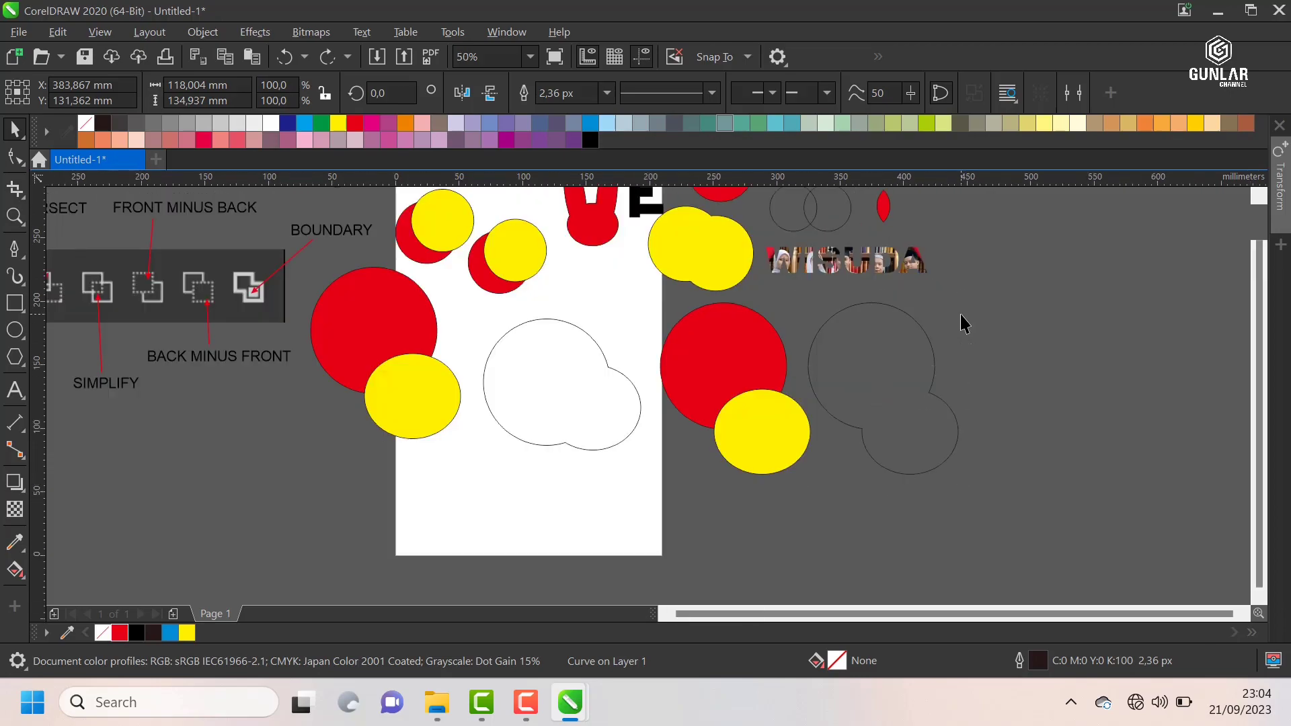
scroll(966, 324, "down", 1)
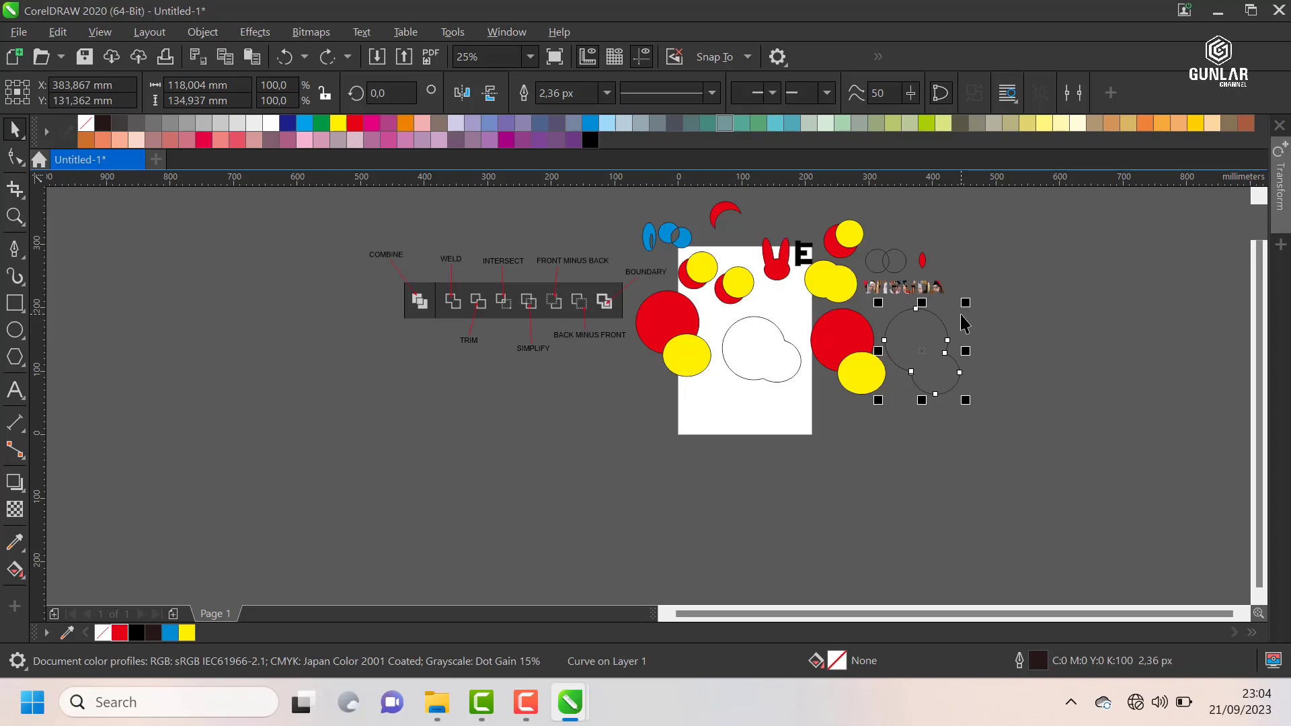
scroll(402, 217, "up", 1)
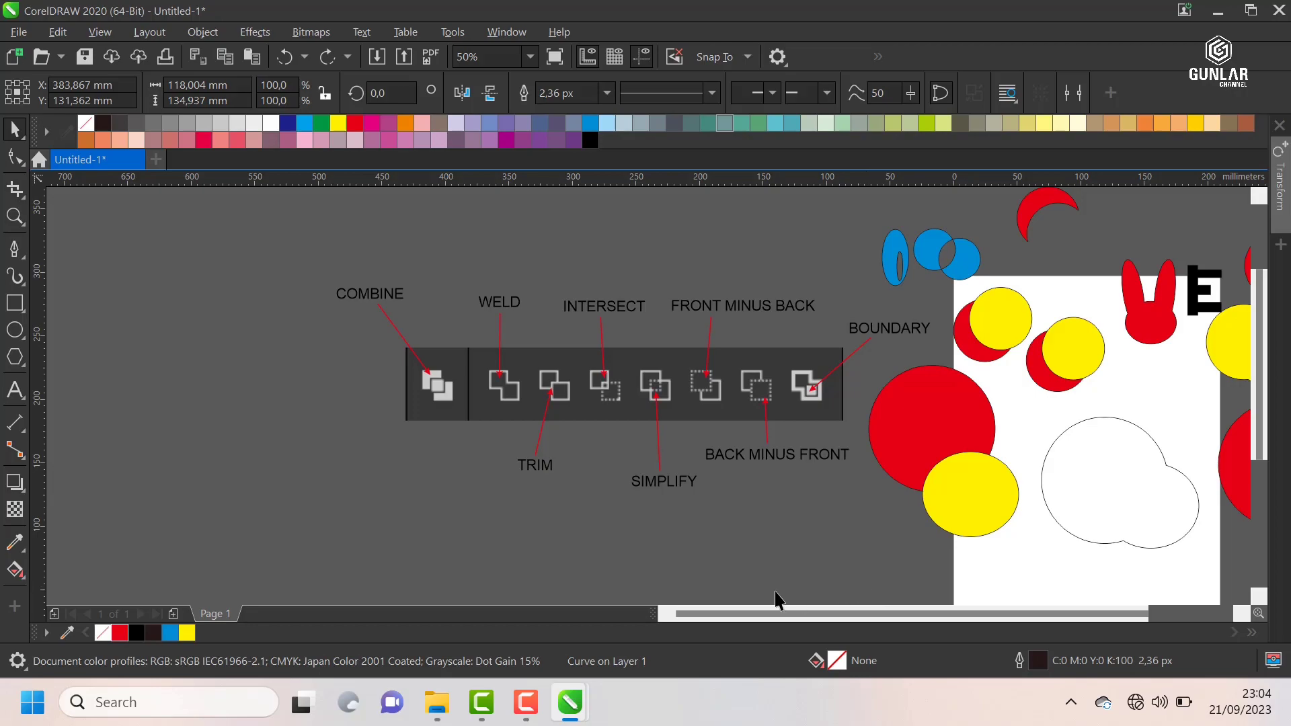
scroll(571, 447, "down", 1)
scroll(881, 386, "up", 1)
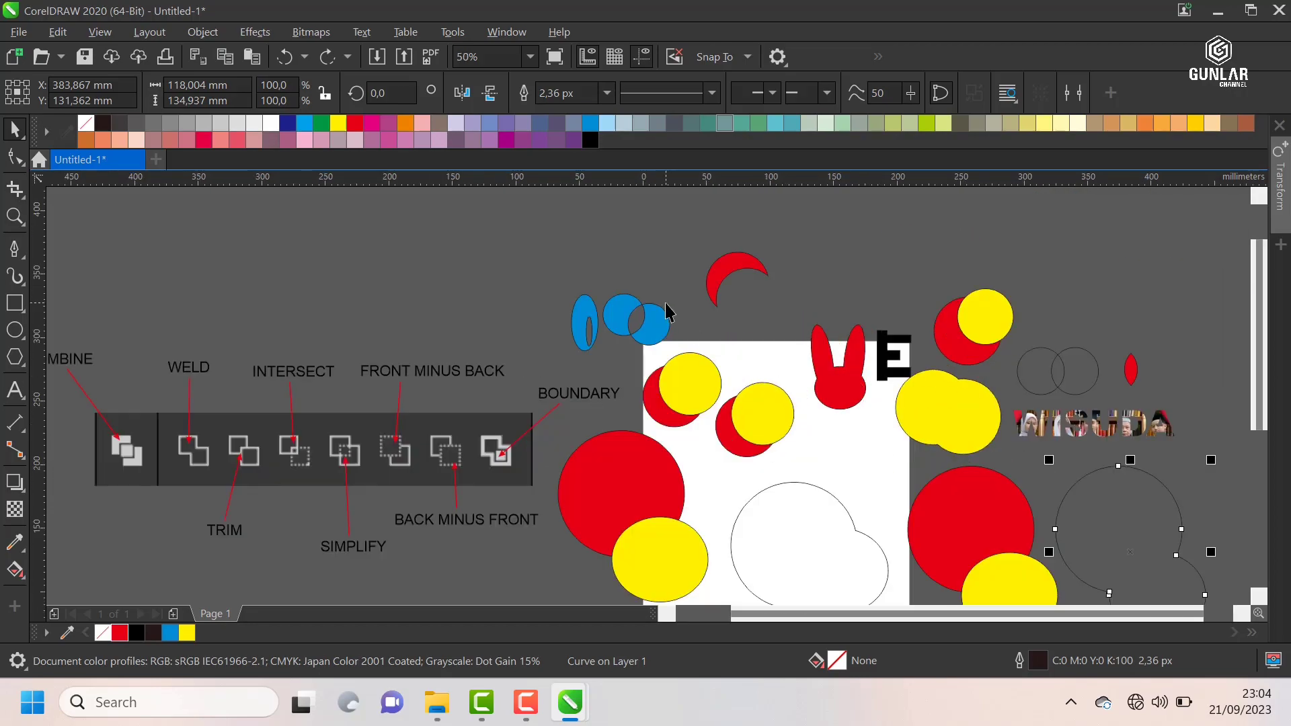
scroll(665, 304, "down", 1)
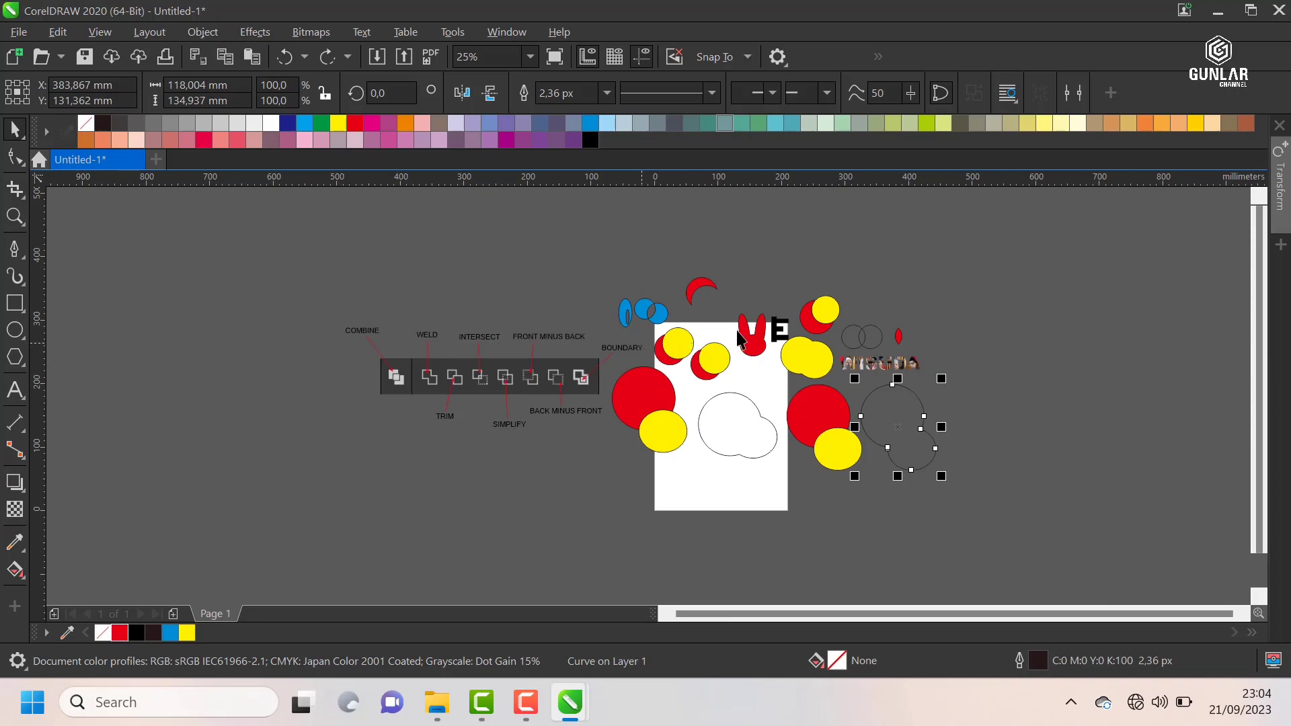
left_click(1221, 11)
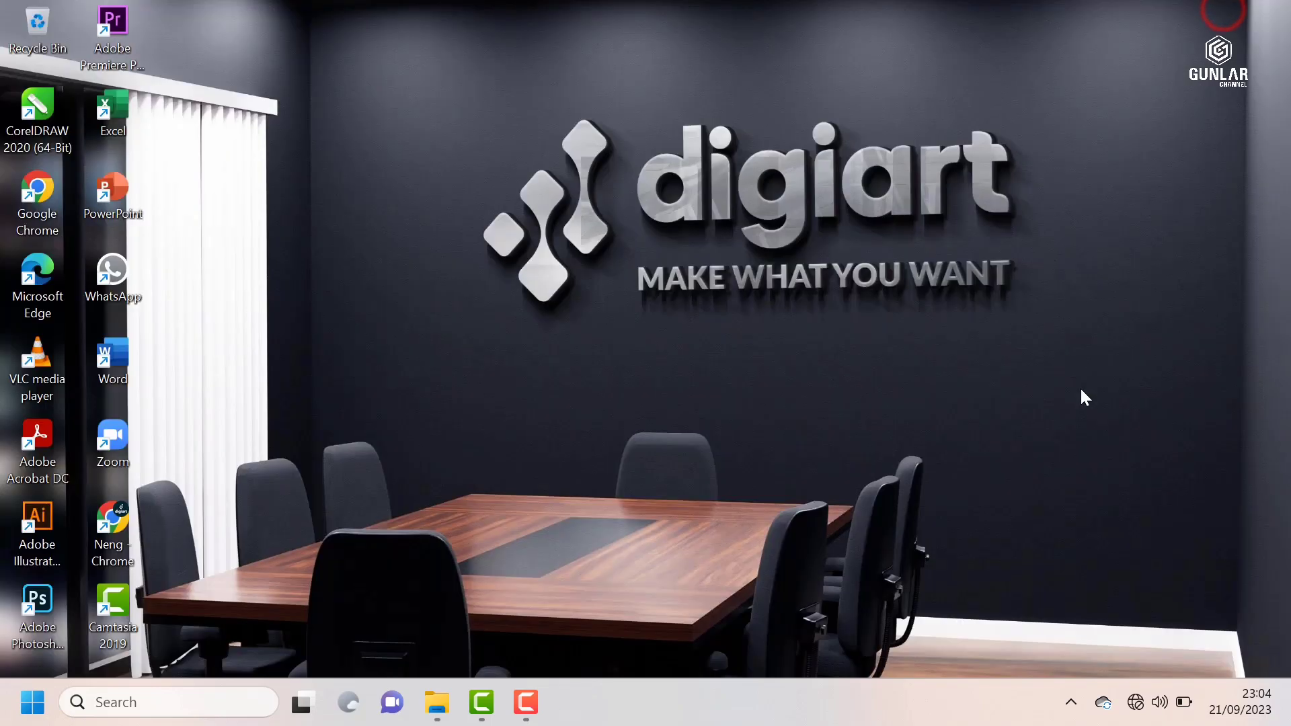